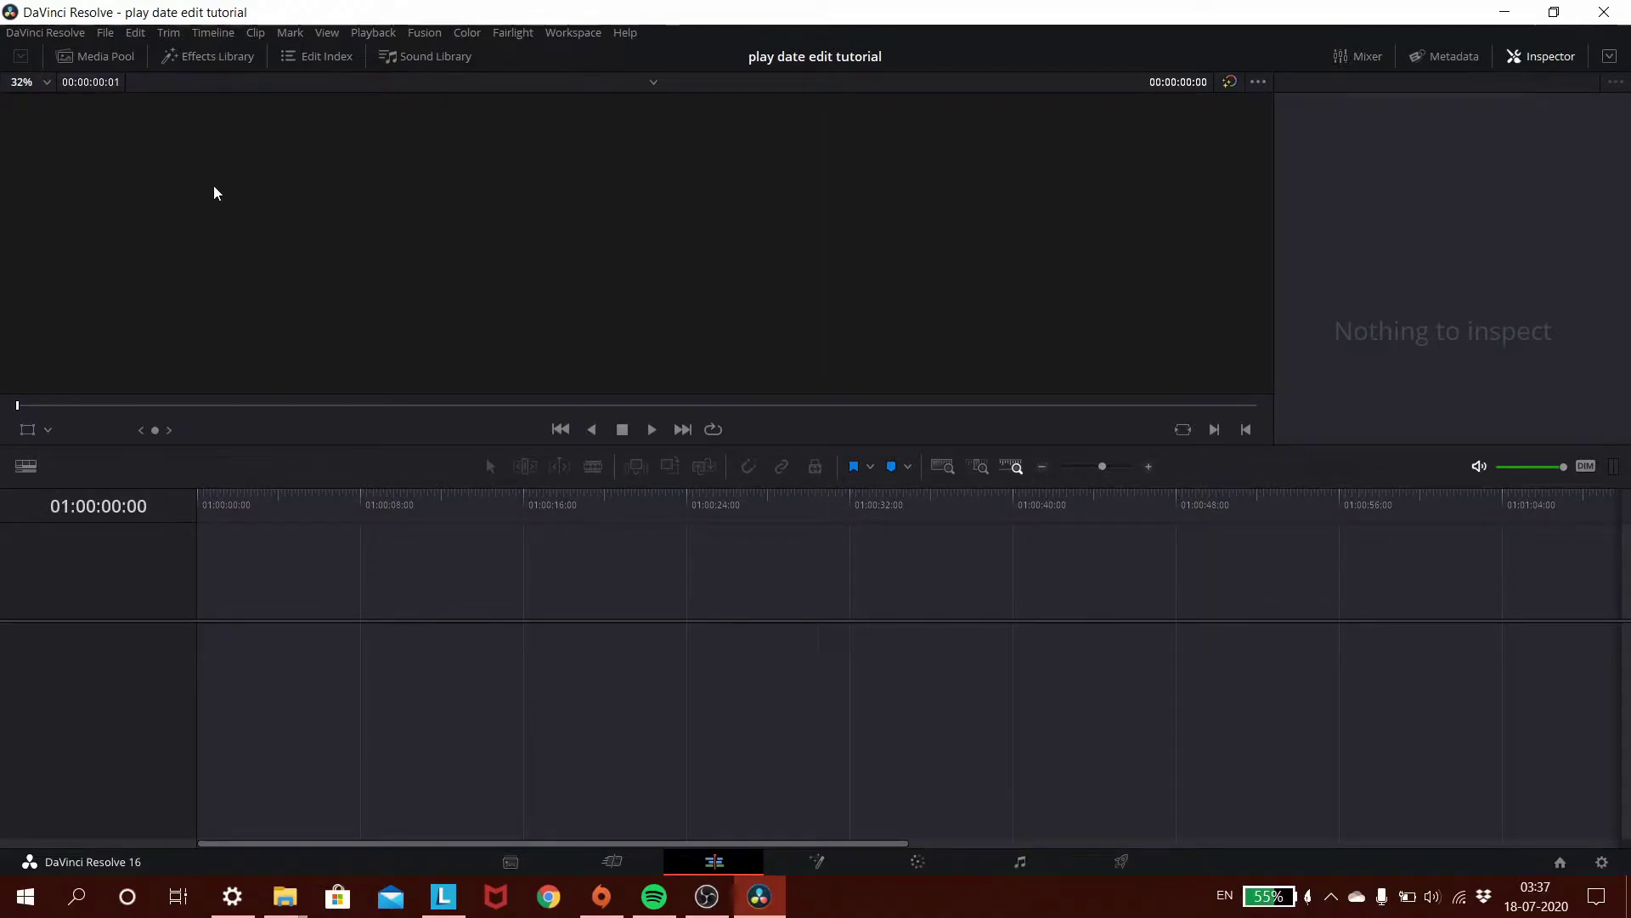
# - Import 'Play date edit modified.wav' from Music > Videoder into the Media Pool and load it in the source viewer
pyautogui.click(106, 56)
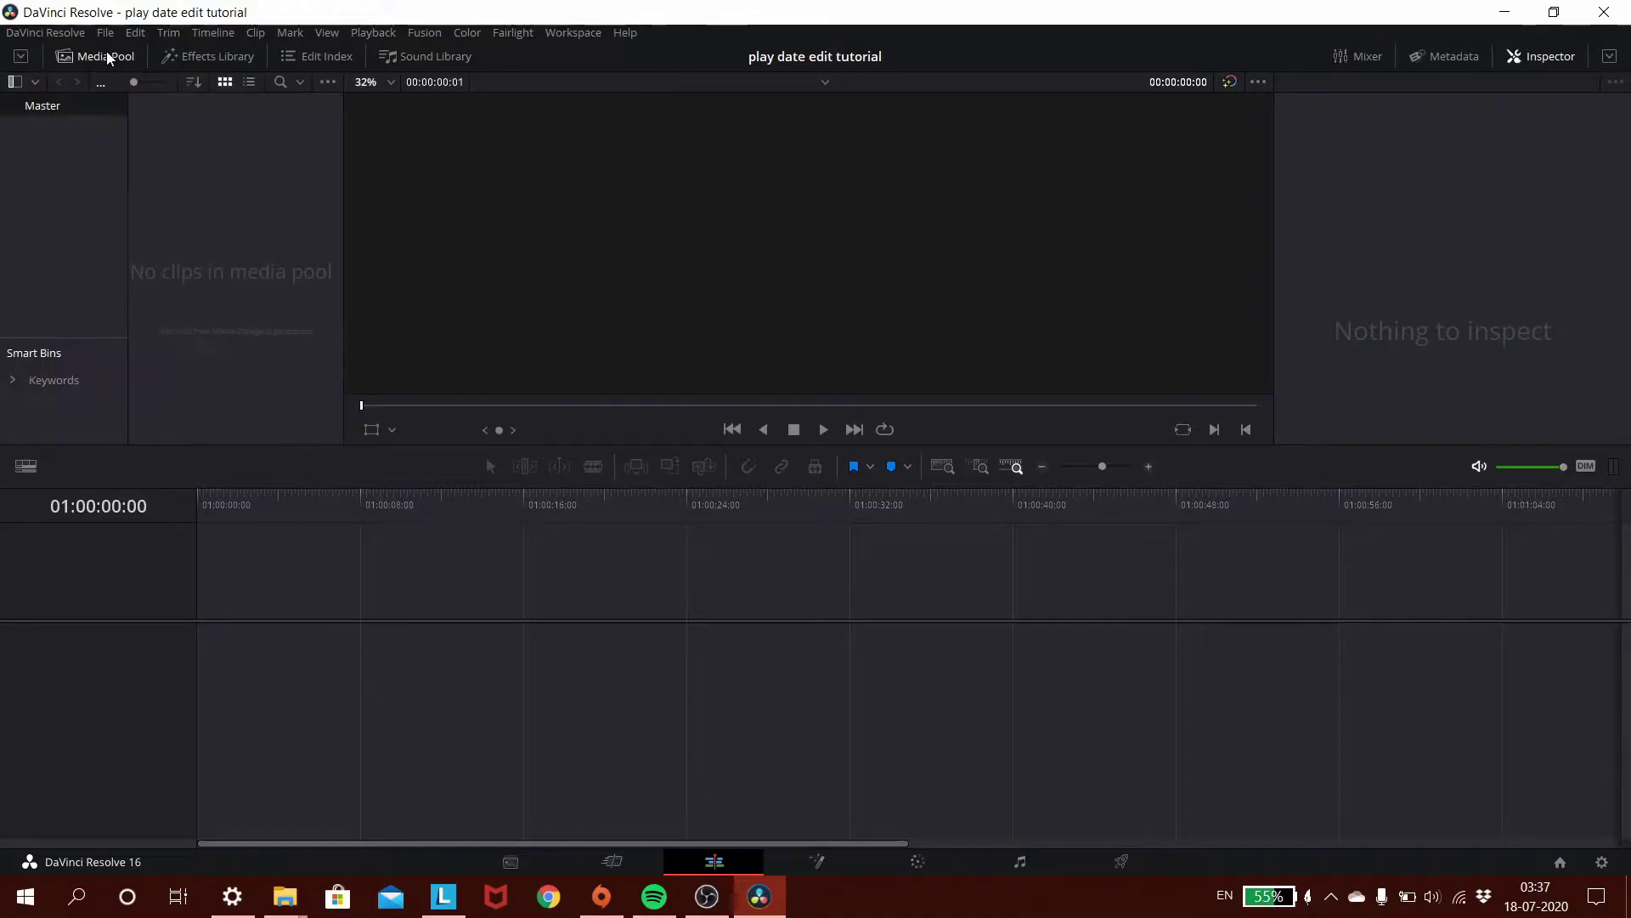
pyautogui.rightClick(192, 204)
pyautogui.click(237, 326)
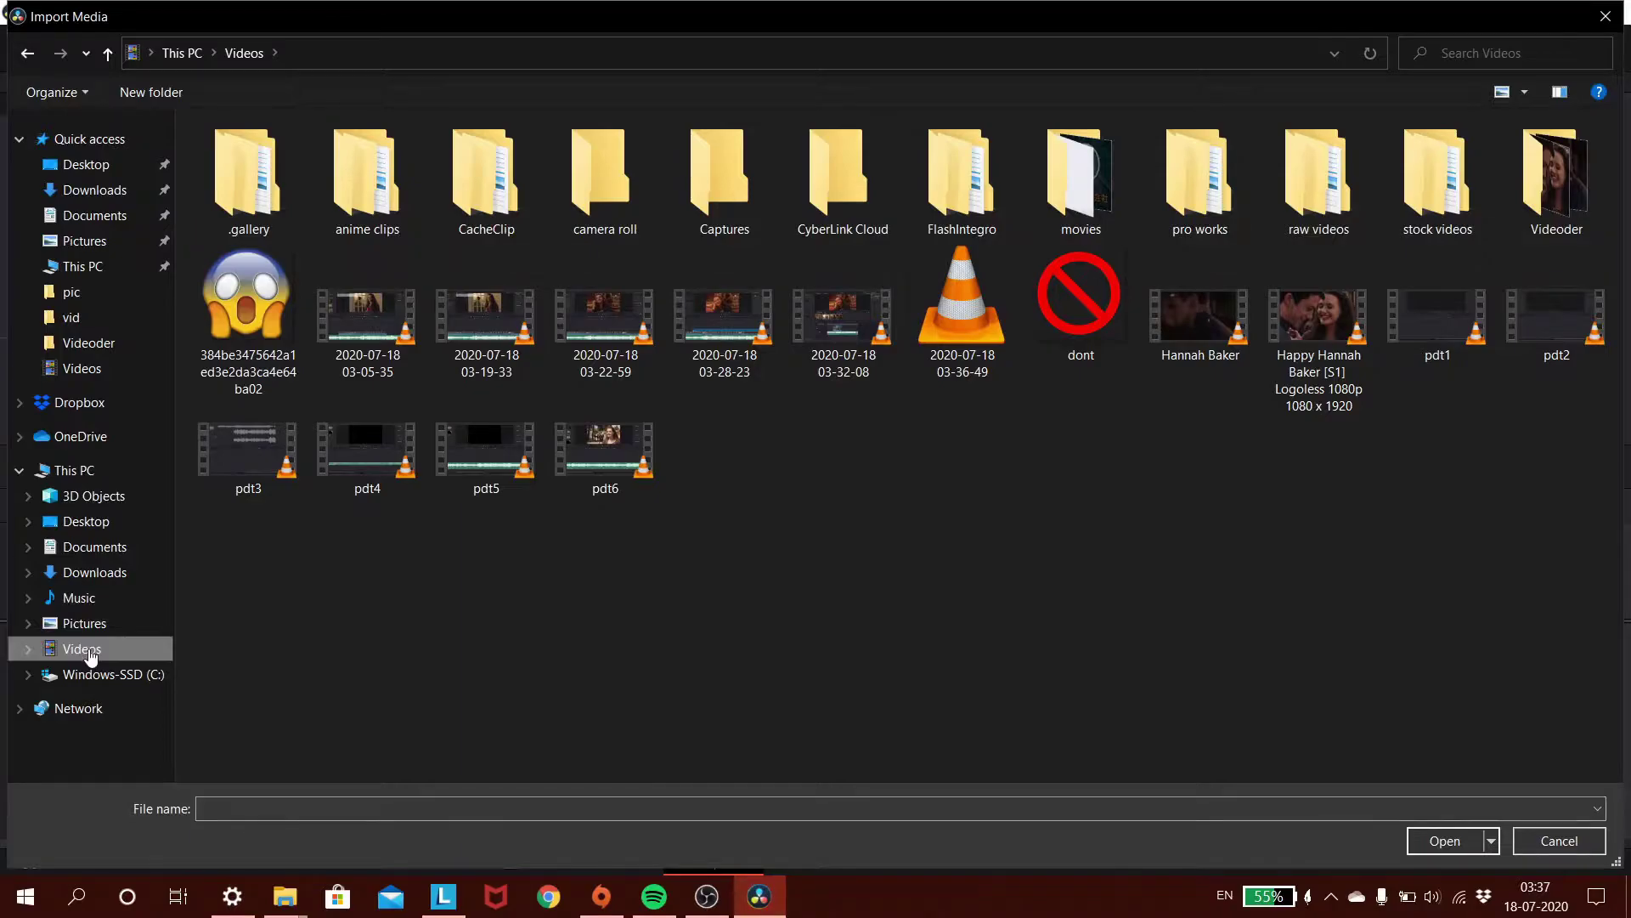
pyautogui.click(81, 598)
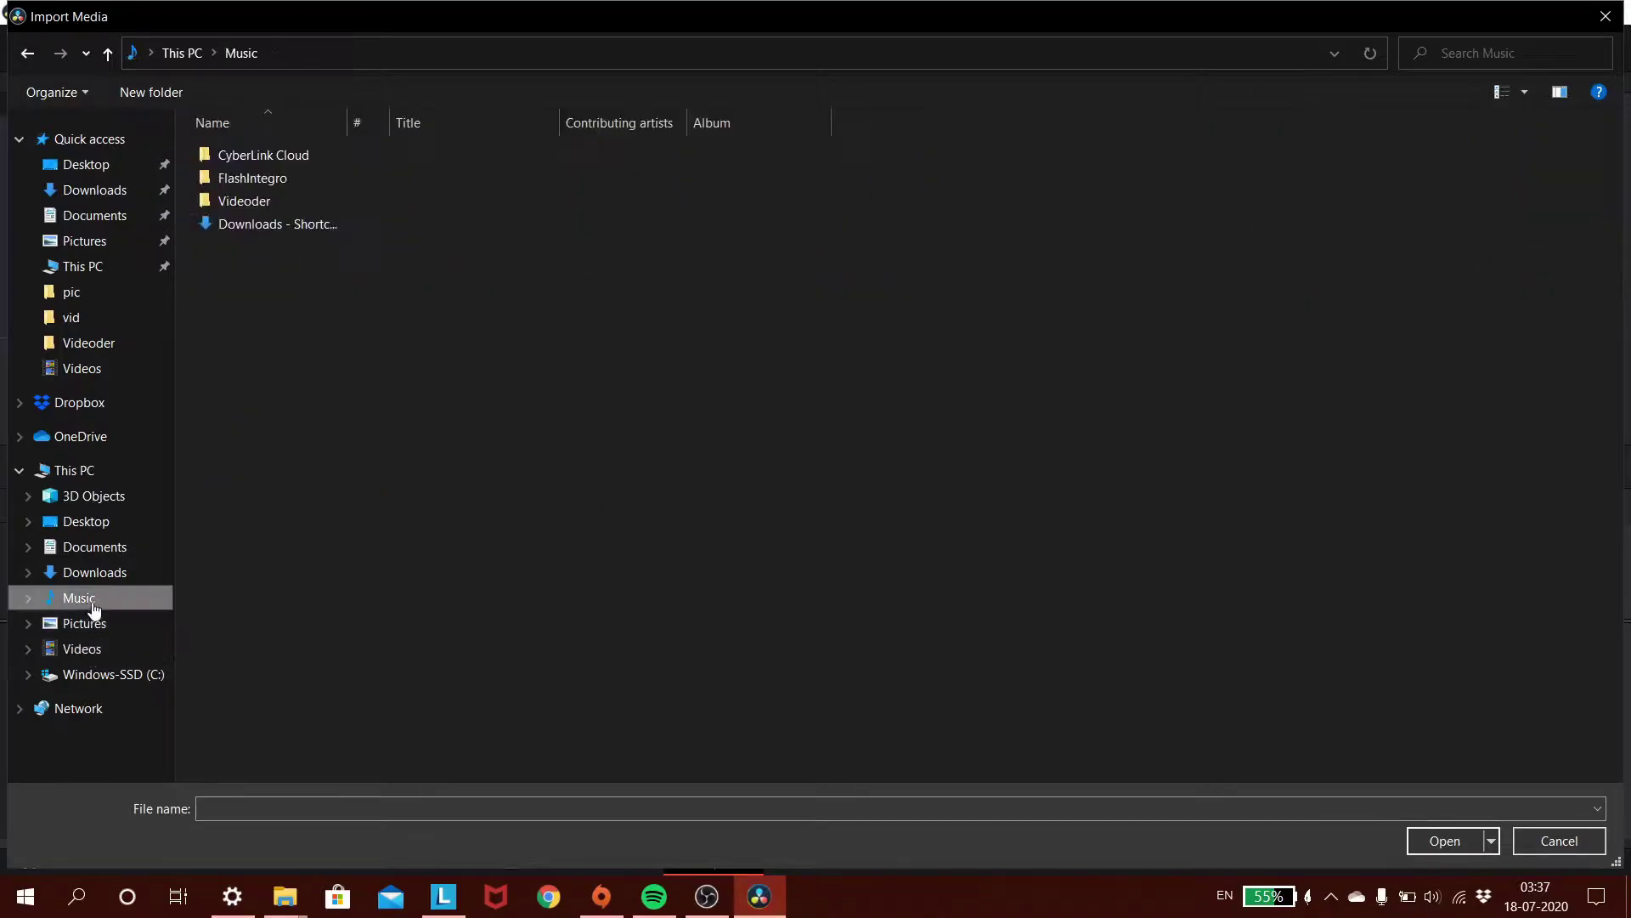
pyautogui.doubleClick(257, 195)
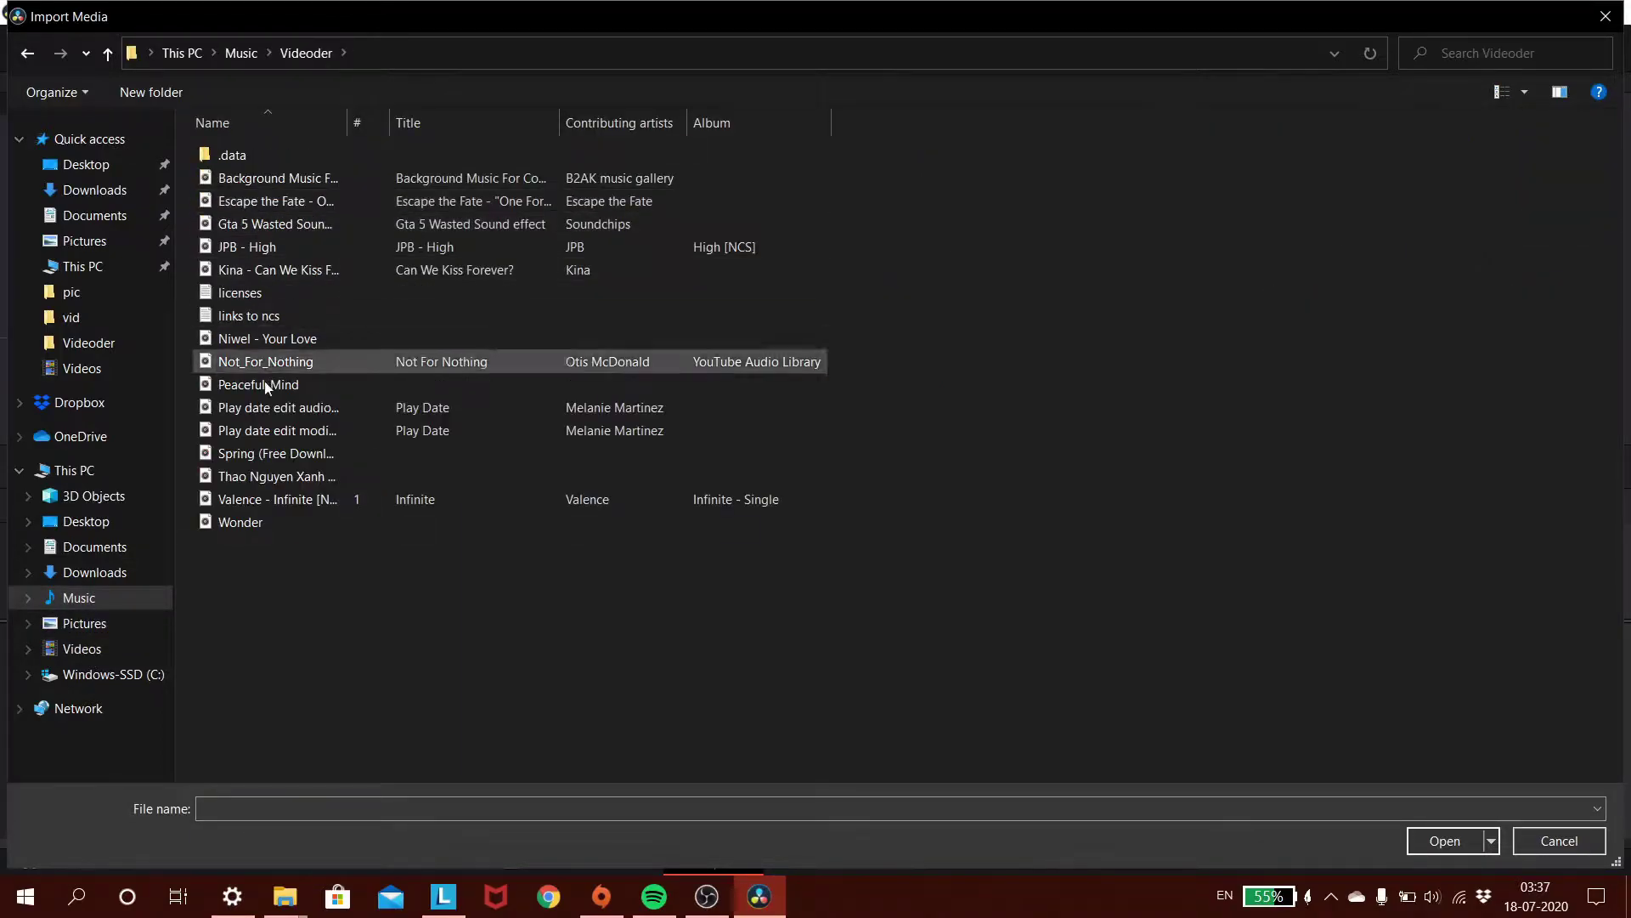
pyautogui.doubleClick(286, 431)
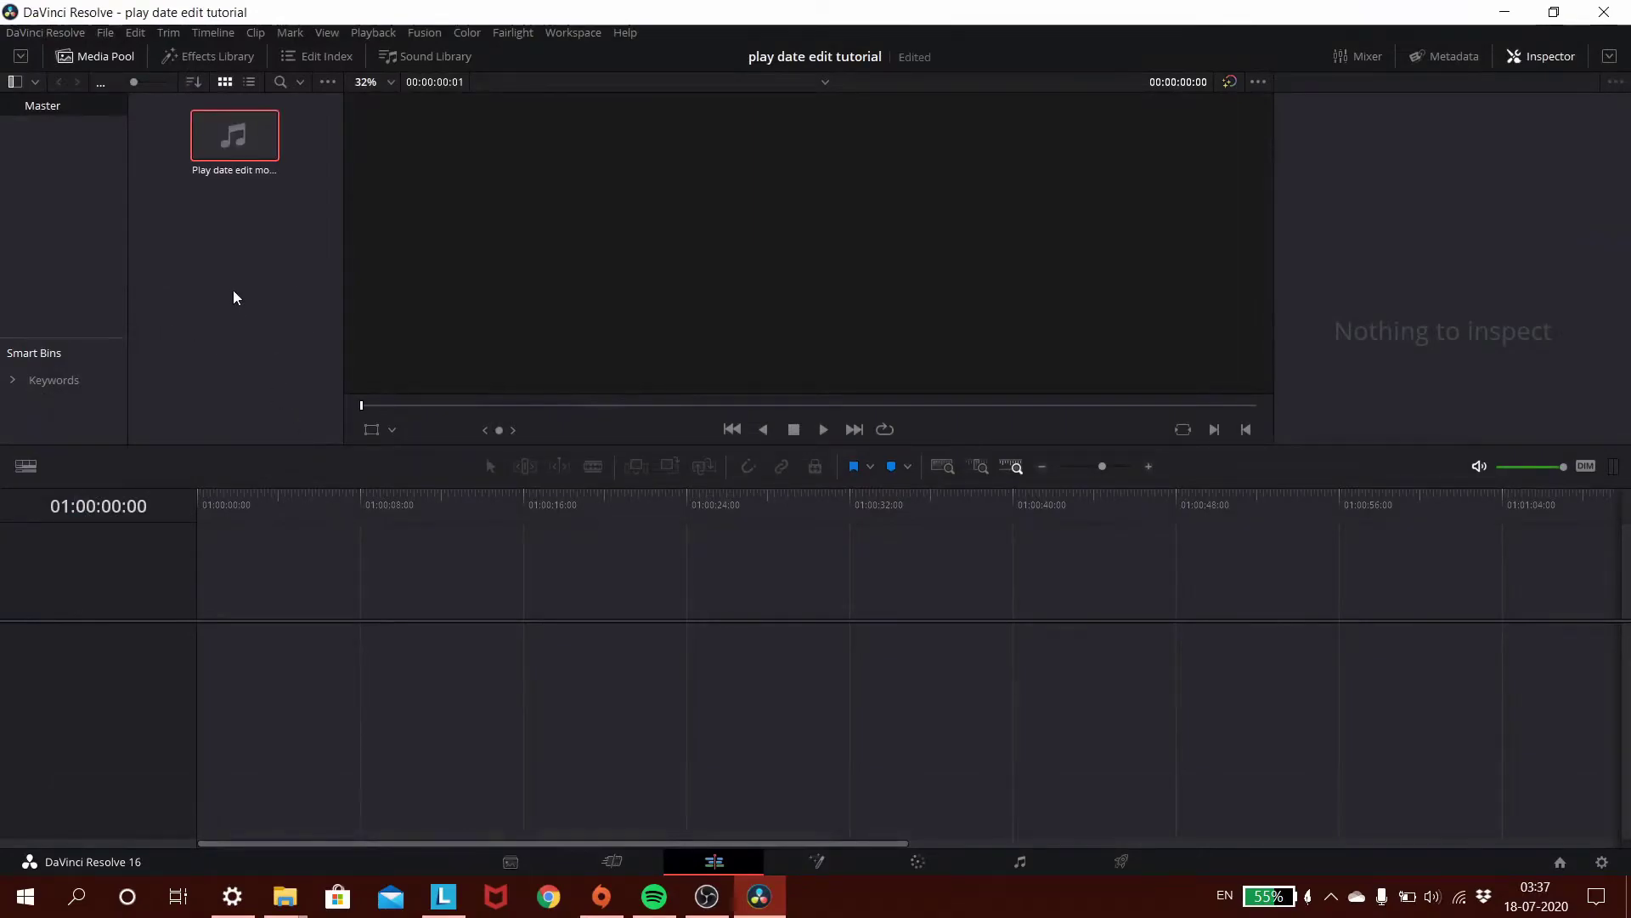
pyautogui.doubleClick(244, 146)
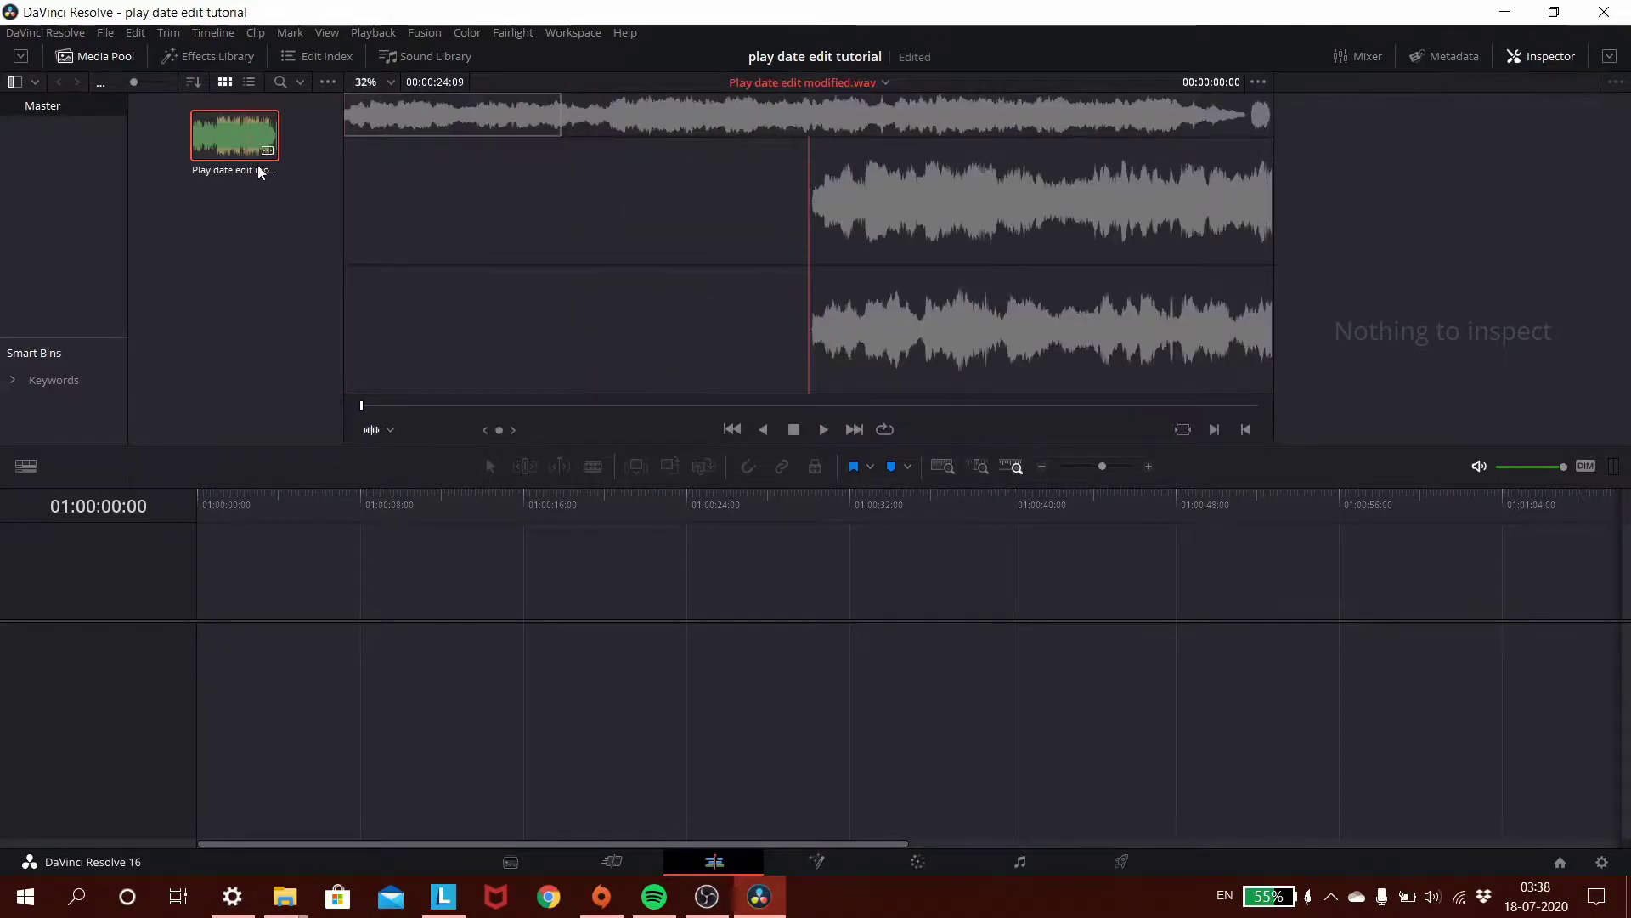
# - Preview the Play date song, then place it on audio track A1 of a new Timeline 1
pyautogui.press('space')
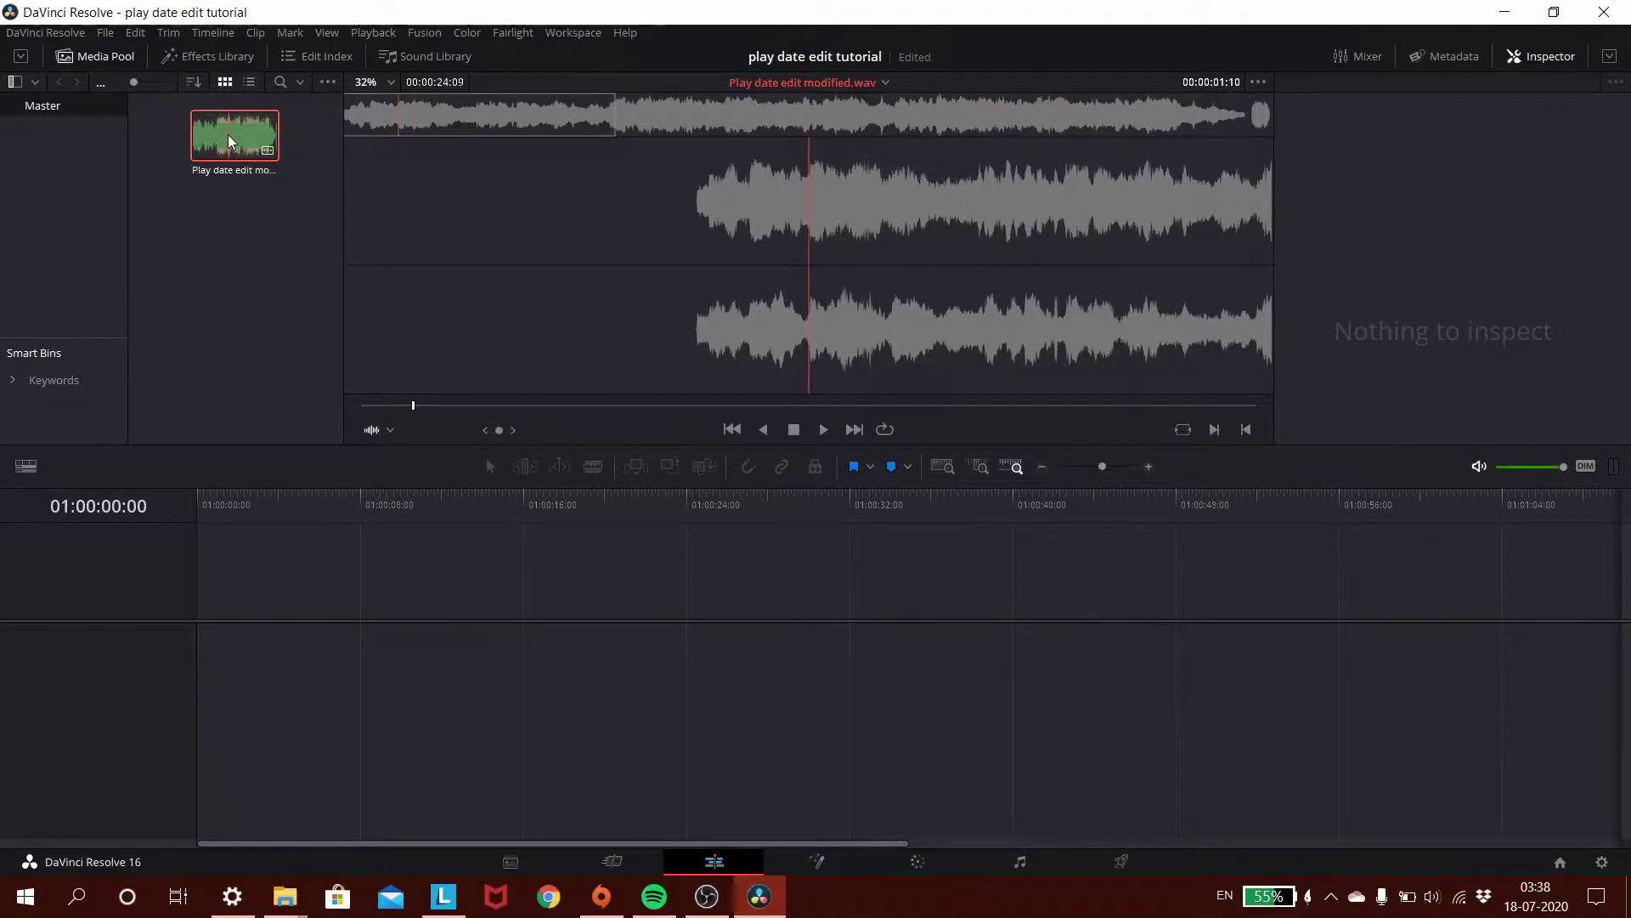
pyautogui.moveTo(228, 134); pyautogui.dragTo(201, 719)
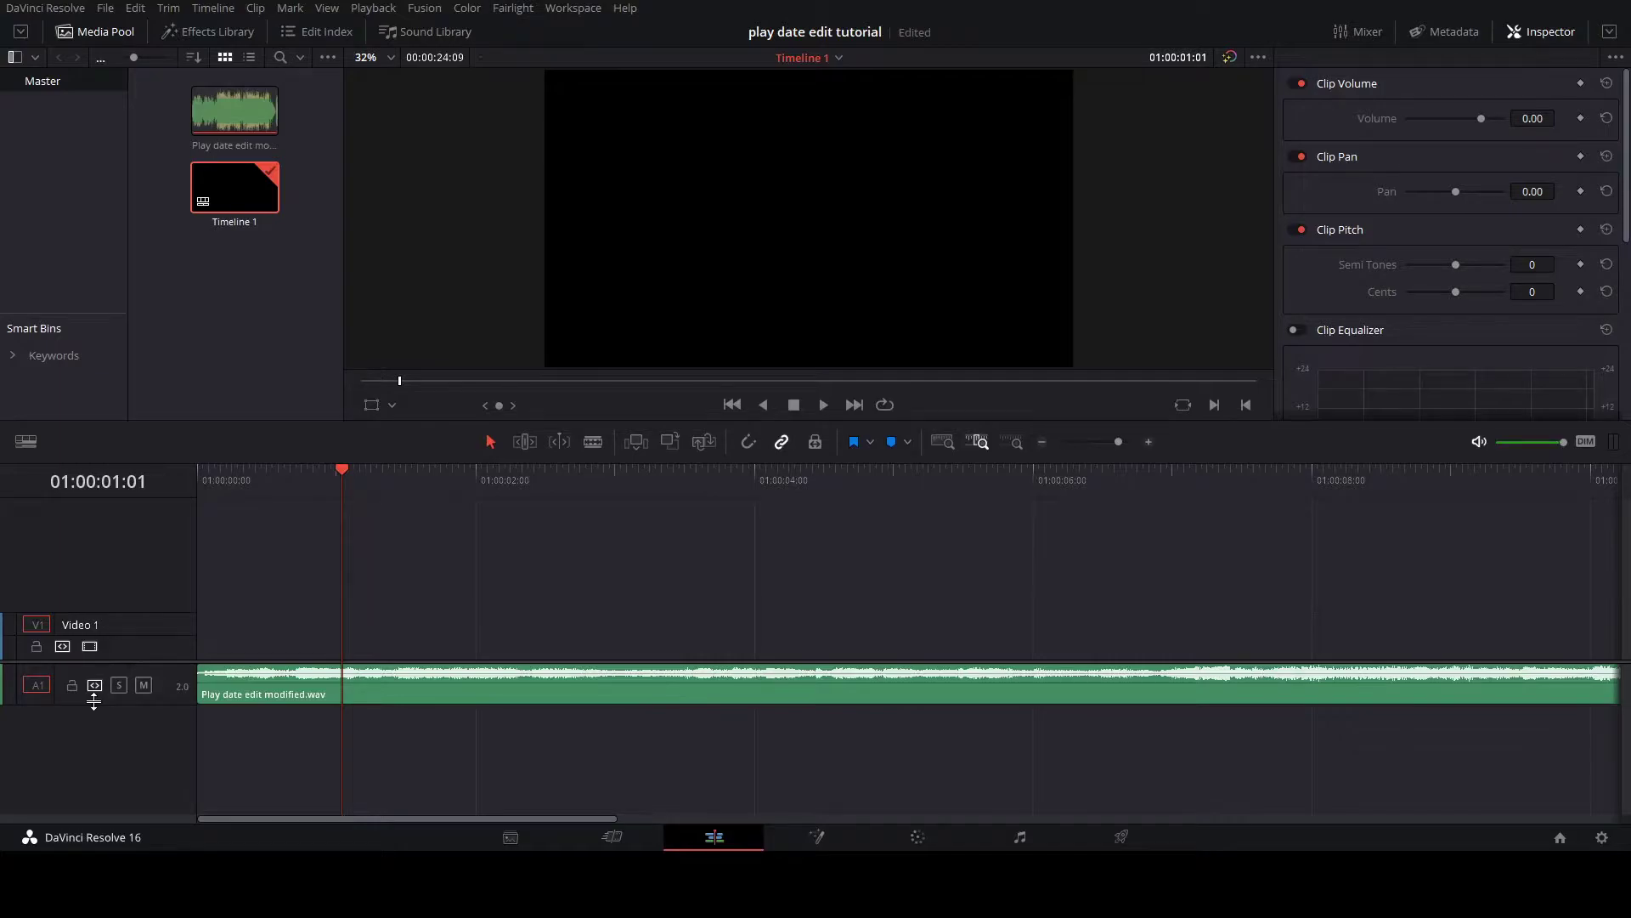
# - Make the A1 track taller and remove the stray marker at the timeline start
pyautogui.moveTo(93, 701); pyautogui.dragTo(103, 766)
pyautogui.click(204, 484)
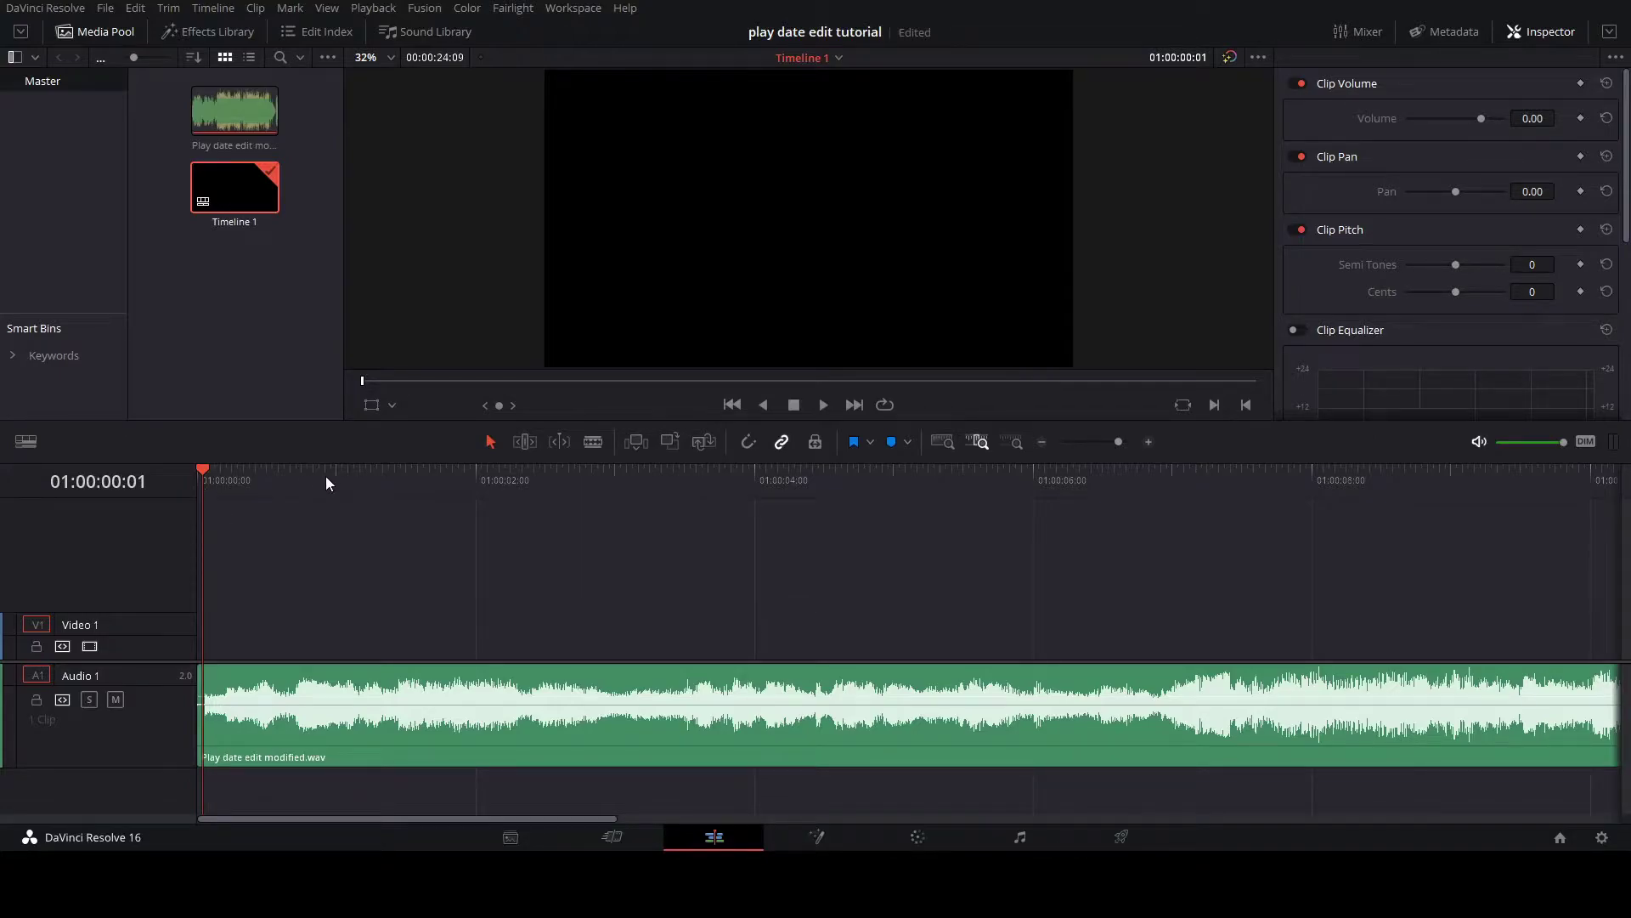
pyautogui.press('m')
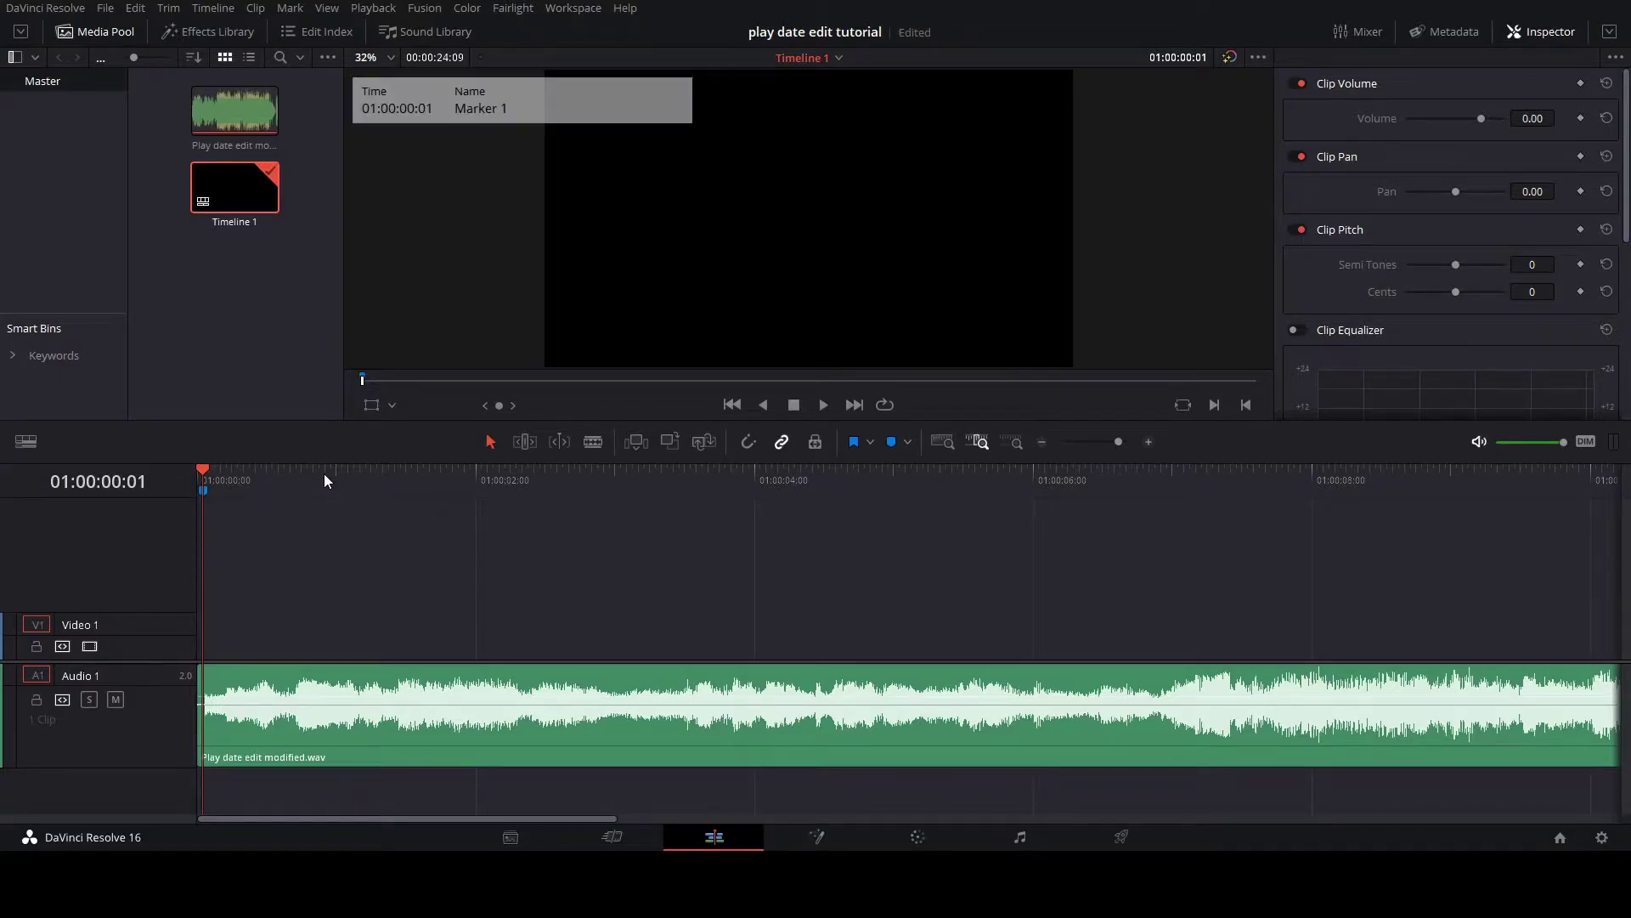
pyautogui.click(209, 492)
pyautogui.press('Delete')
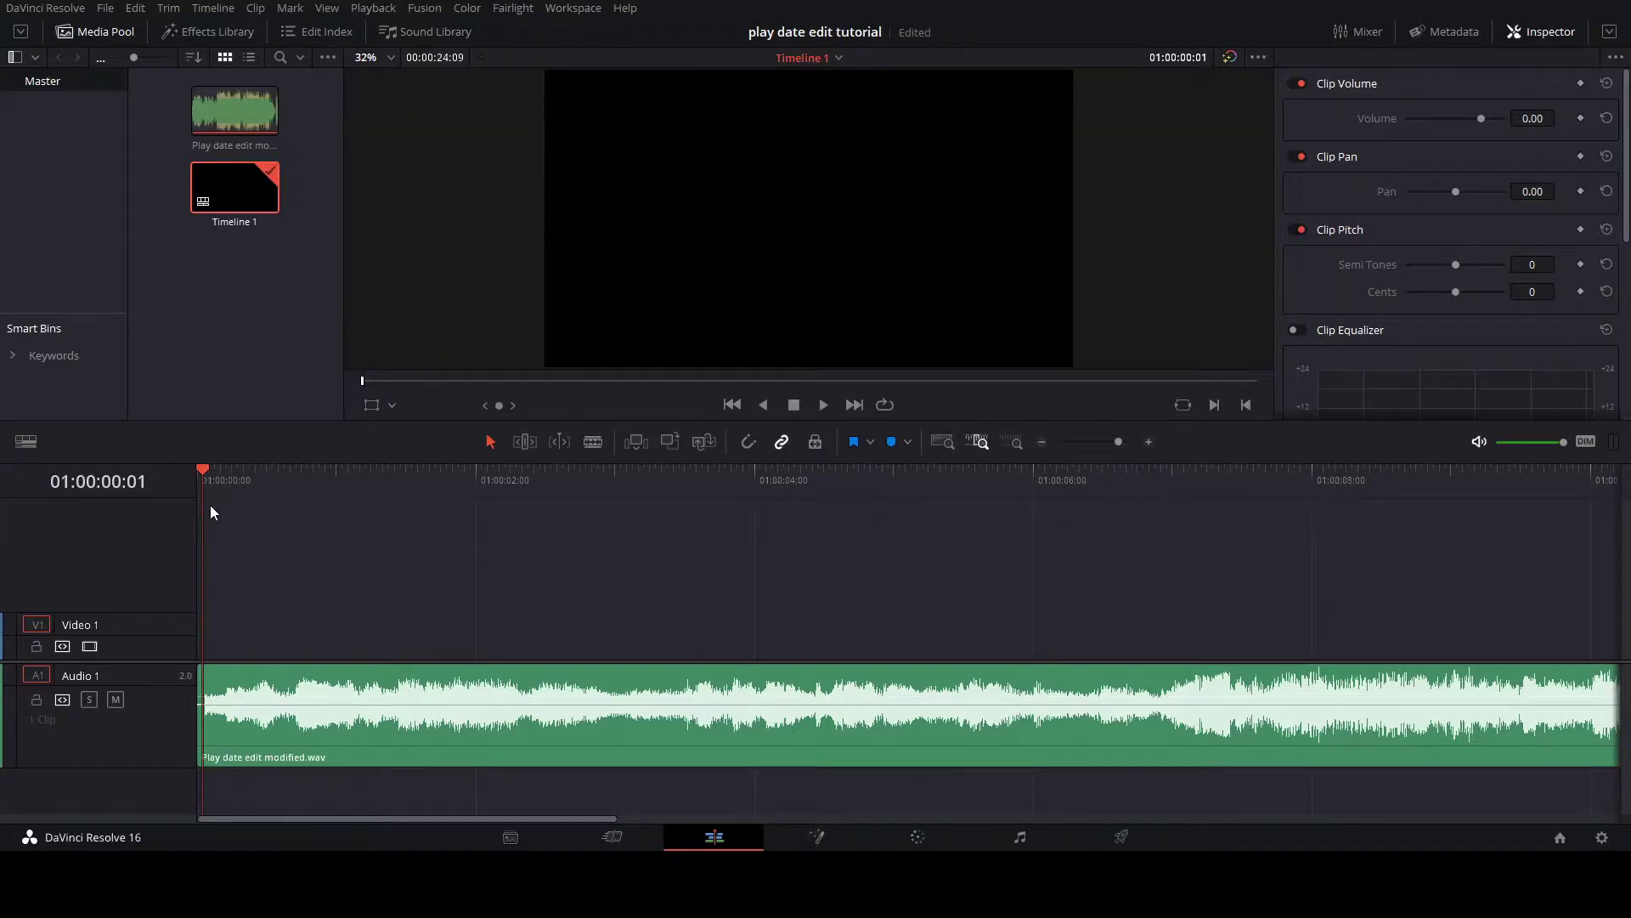
# - Find the beat by replaying and add Marker 1 at 01:00:07:06
pyautogui.click(581, 493)
pyautogui.press('space')
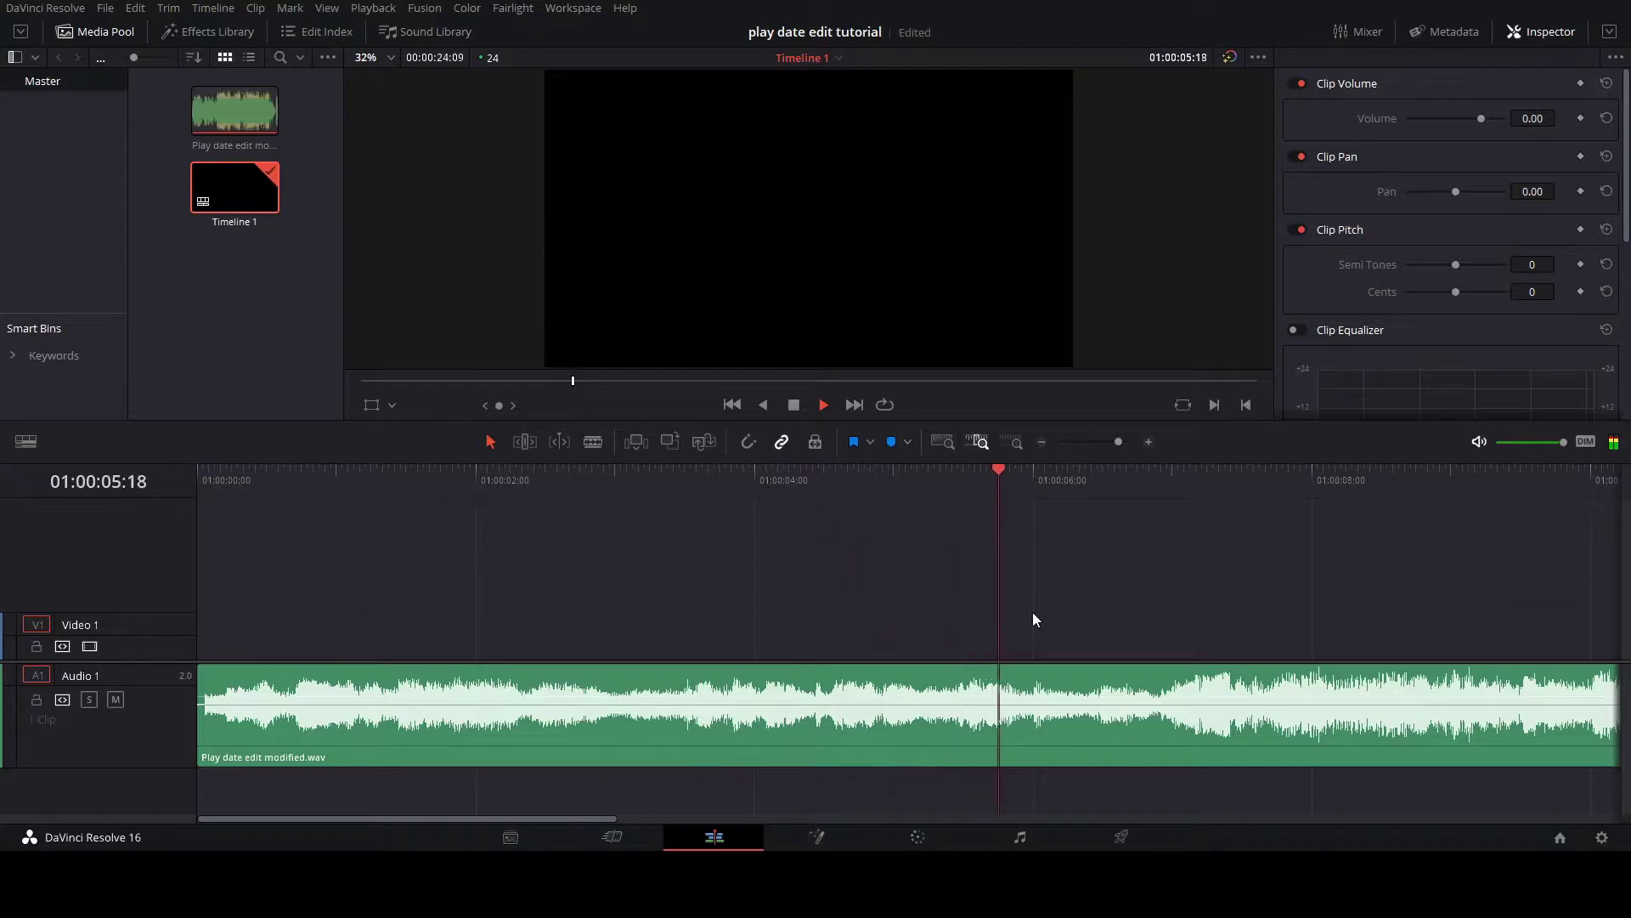
pyautogui.press('space')
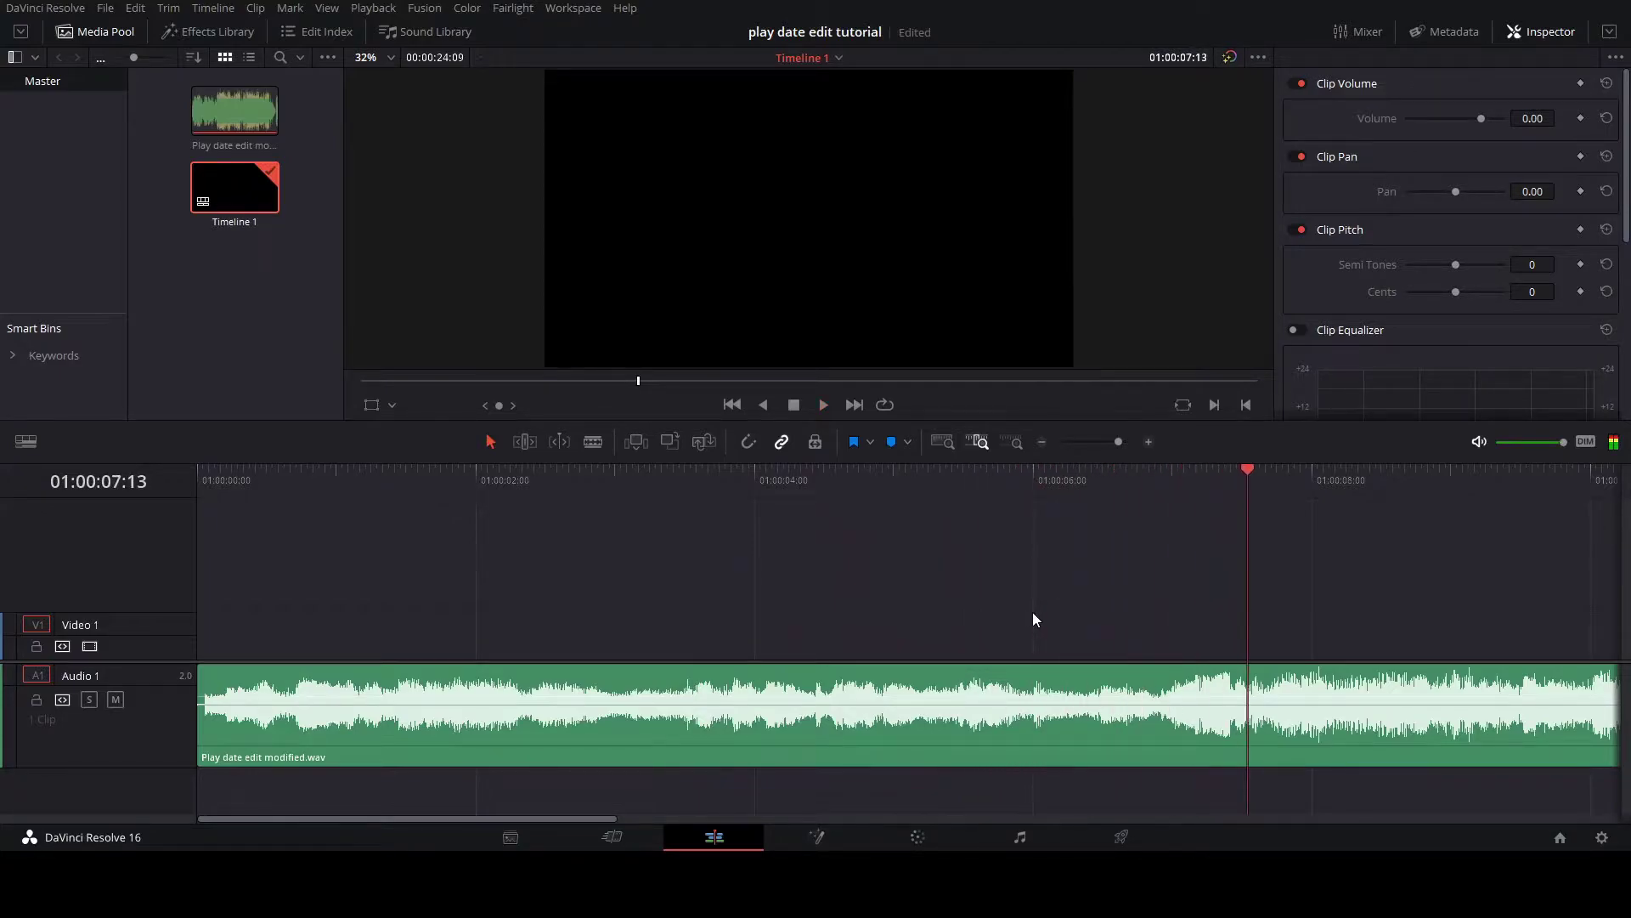
pyautogui.click(1192, 472)
pyautogui.click(1129, 482)
pyautogui.press('space')
pyautogui.press('space')
pyautogui.press('space')
pyautogui.click(1197, 482)
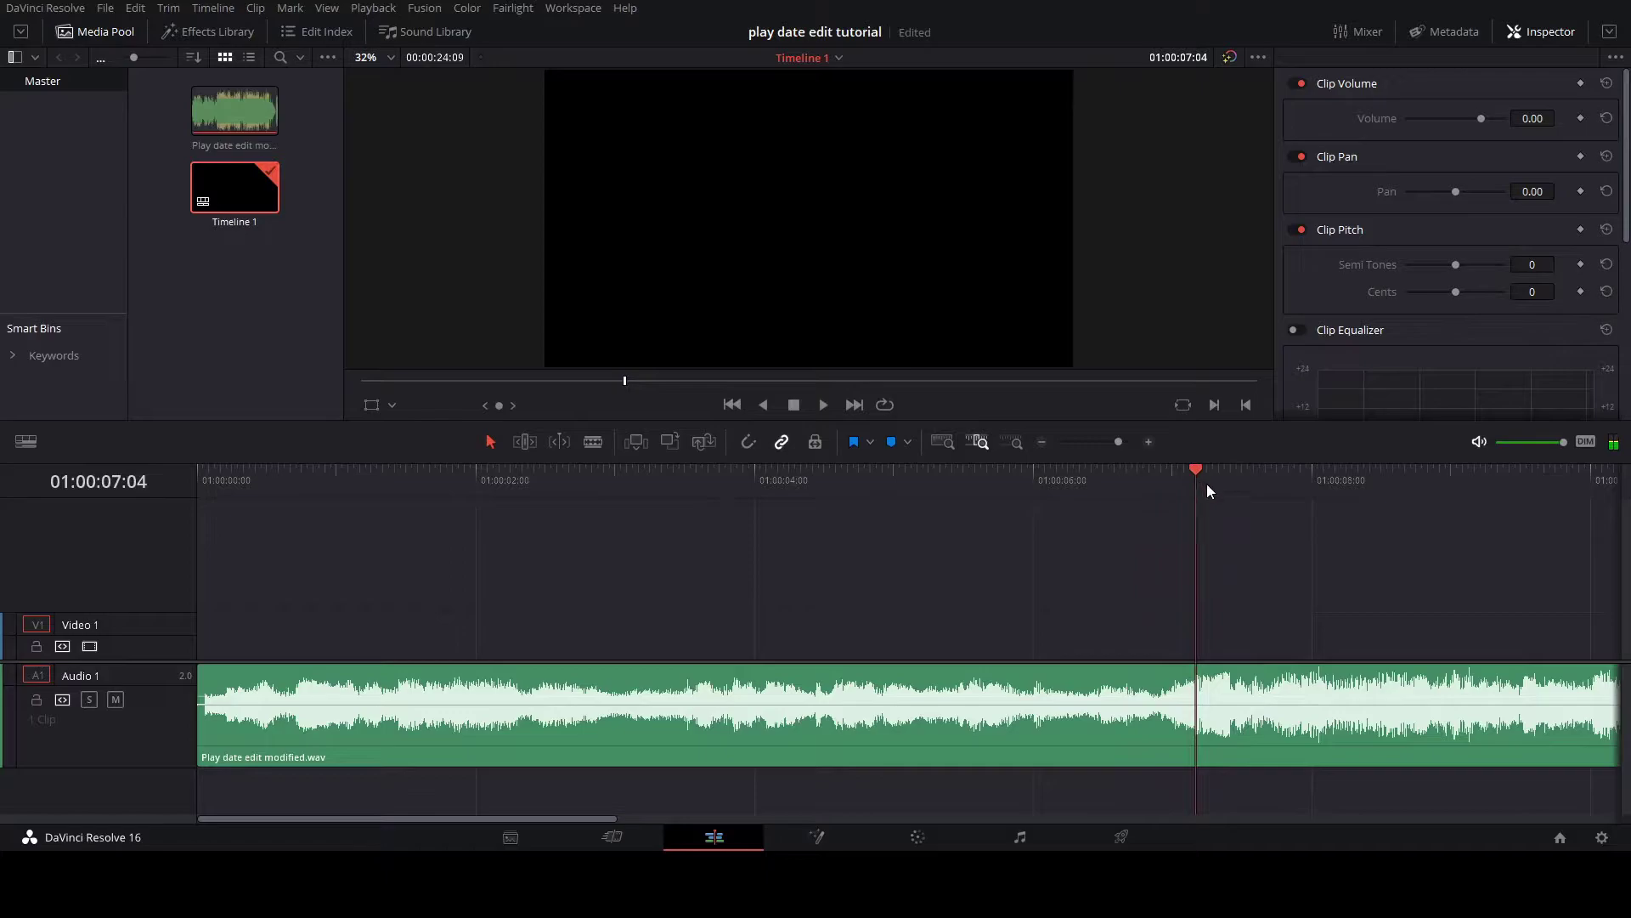
pyautogui.click(1210, 485)
pyautogui.press('m')
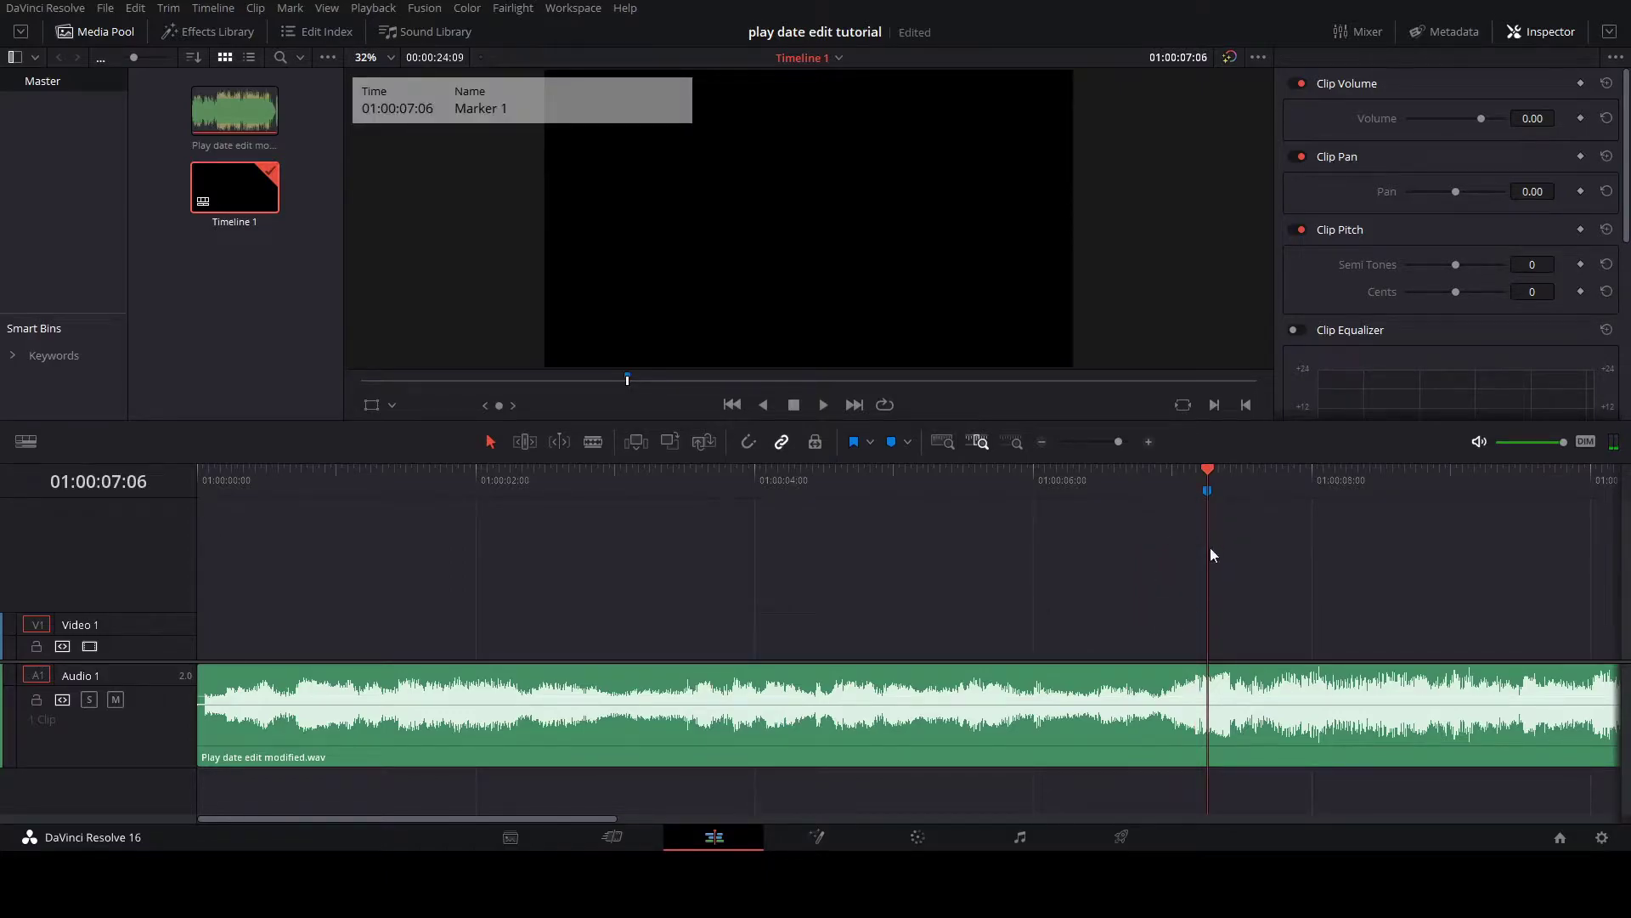
# - Review playback past Marker 1 and return the playhead to 01:00:07:07
pyautogui.moveTo(597, 820); pyautogui.dragTo(723, 837)
pyautogui.press('space')
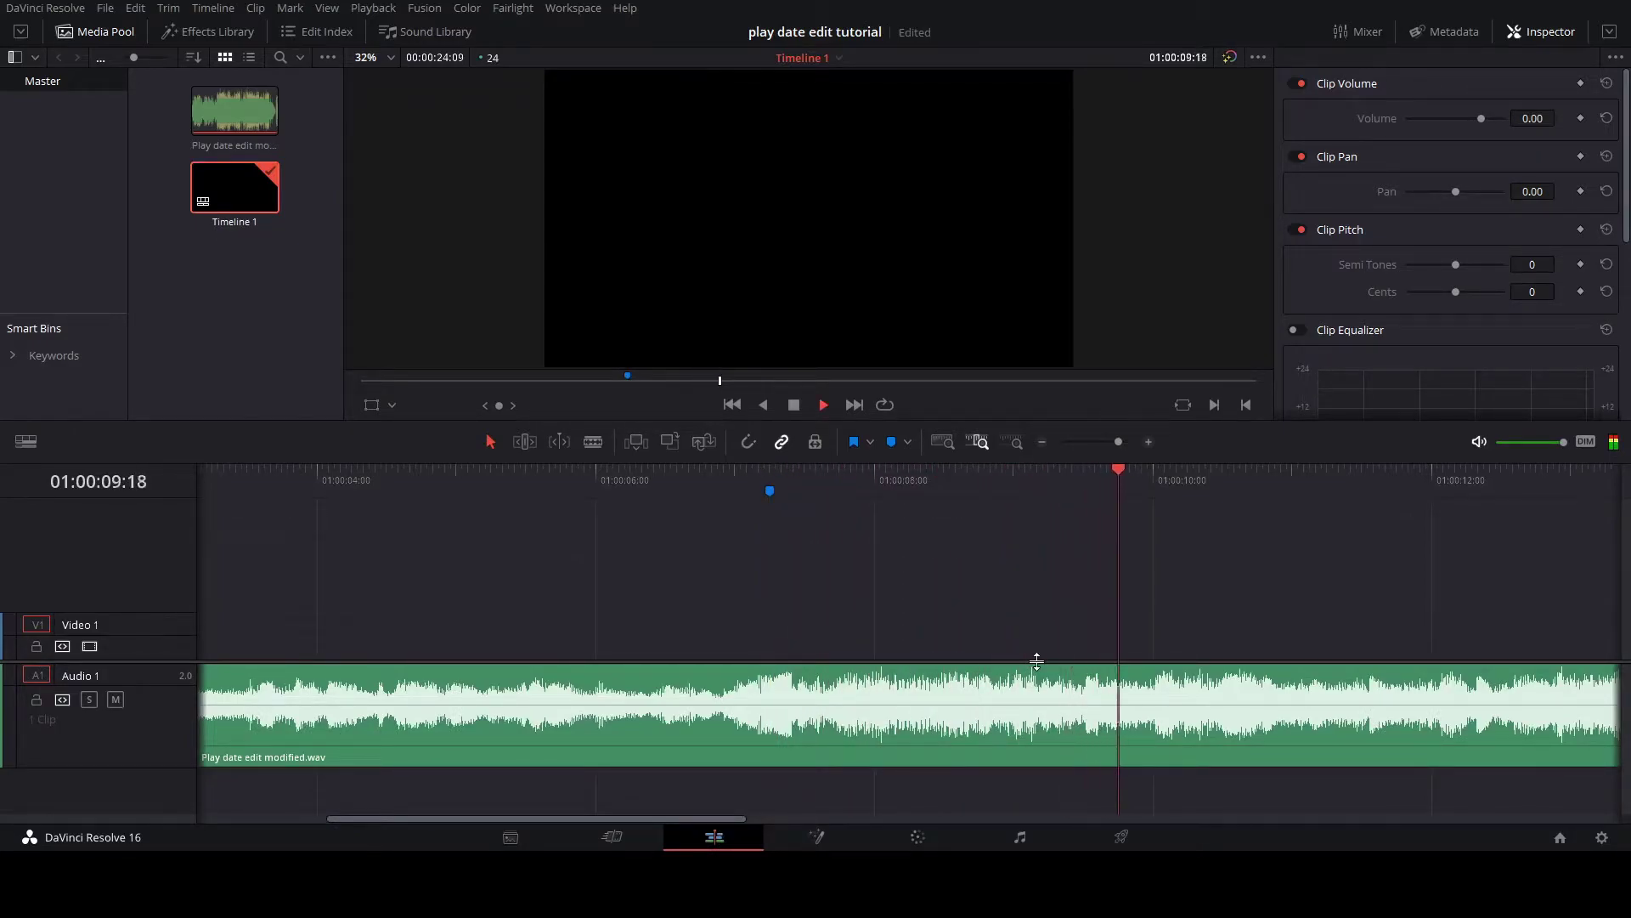
pyautogui.press('space')
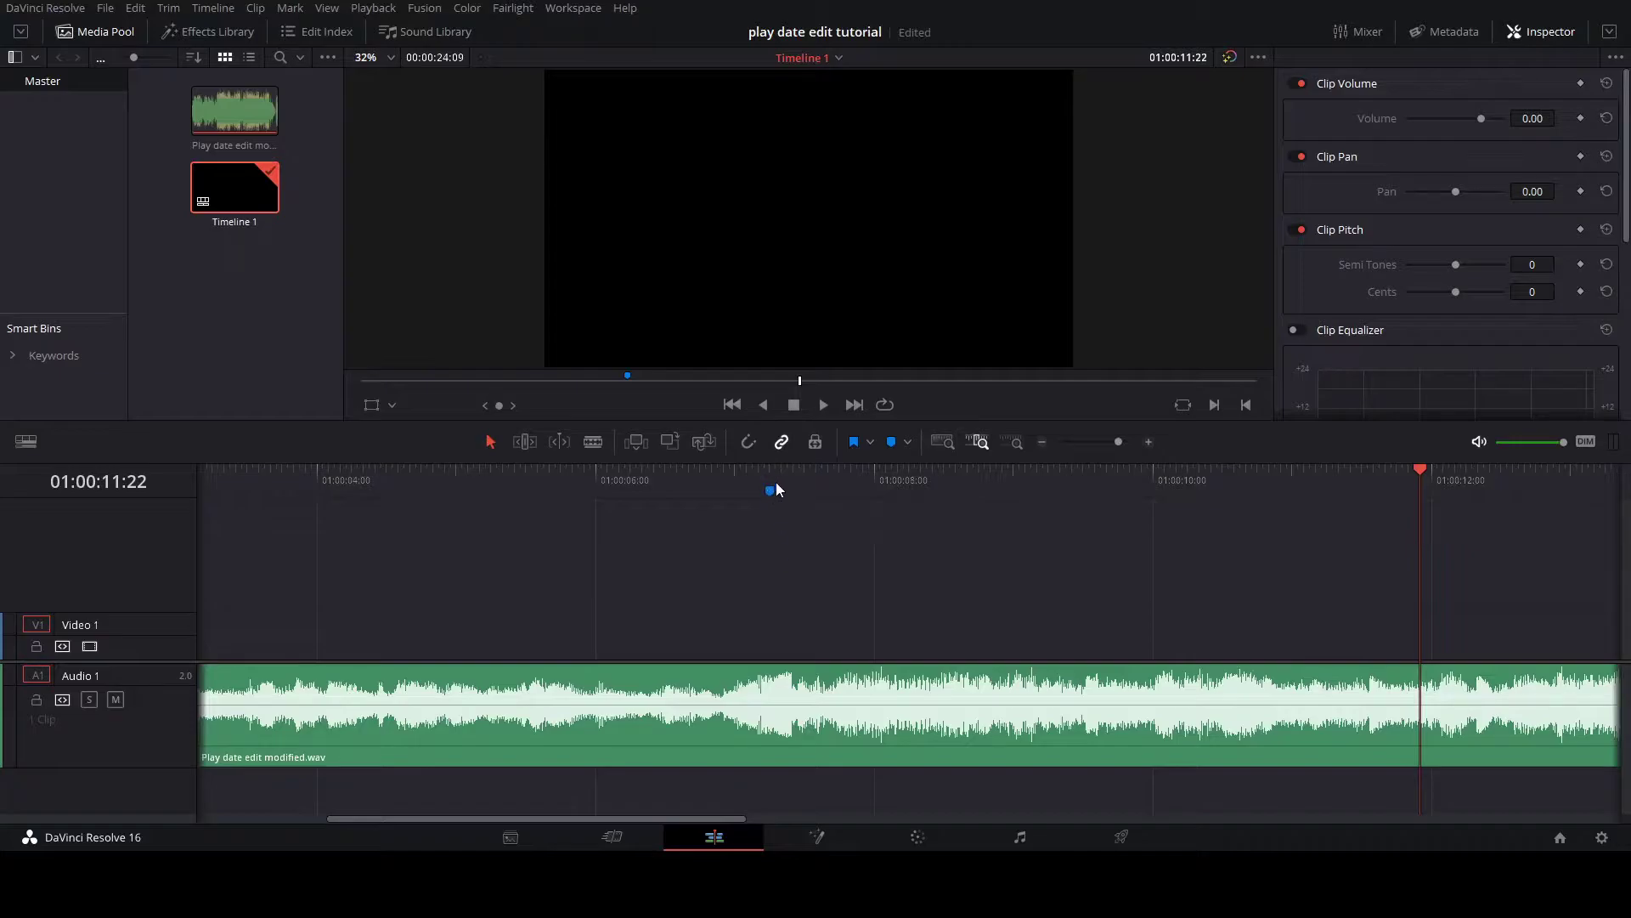
pyautogui.moveTo(630, 824); pyautogui.dragTo(671, 822)
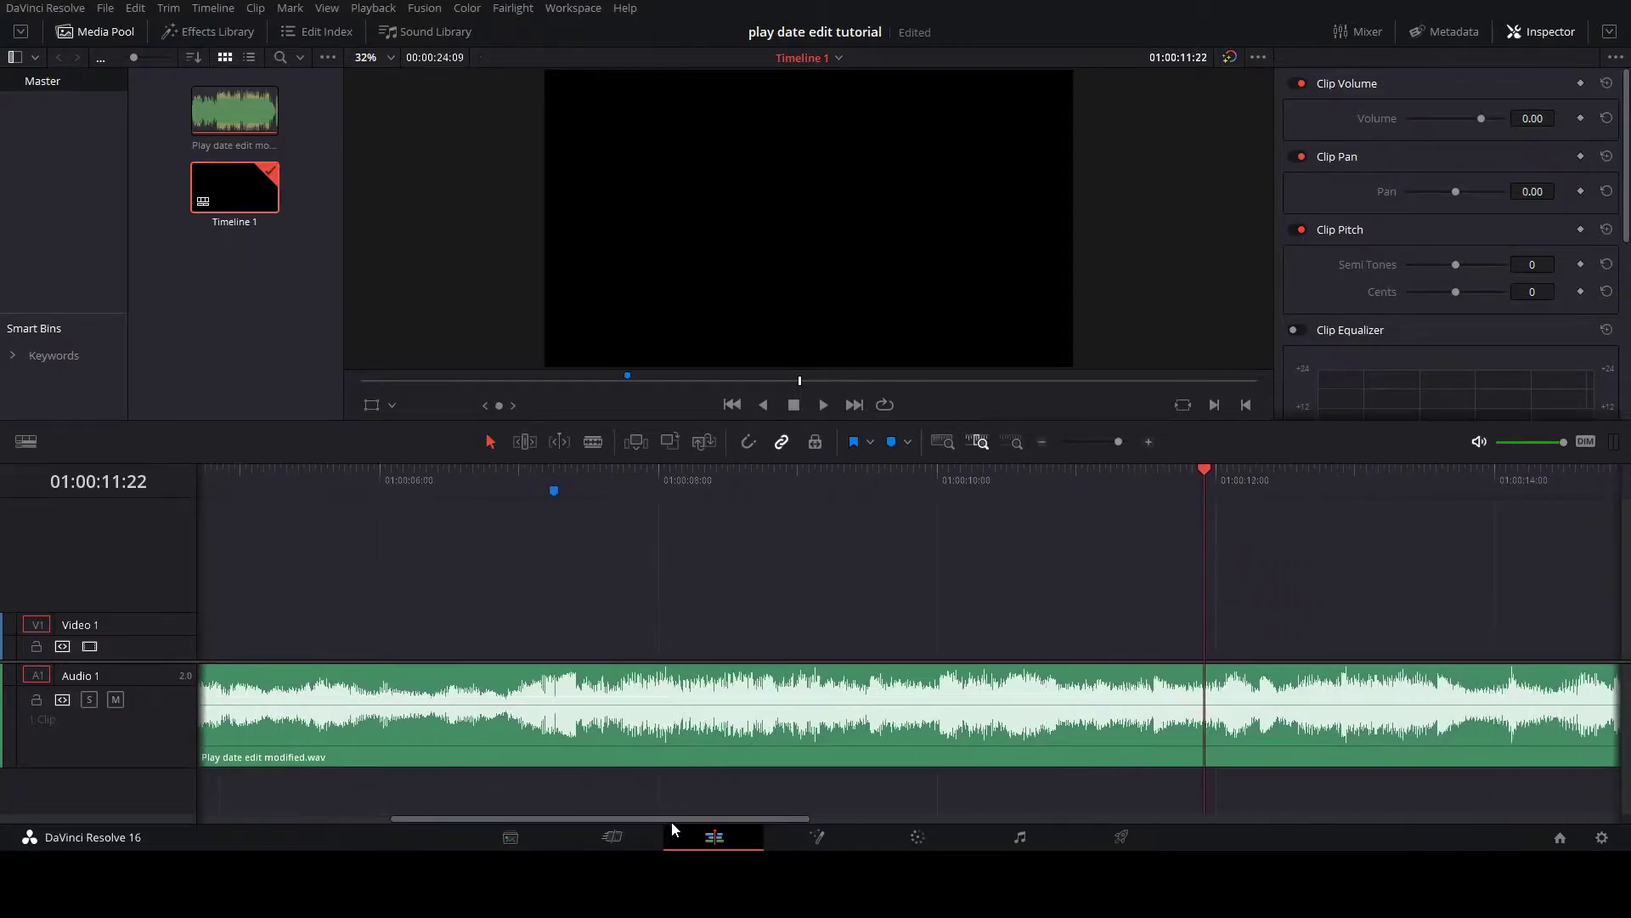
pyautogui.click(559, 473)
pyautogui.hscroll(-3, 812, 763)
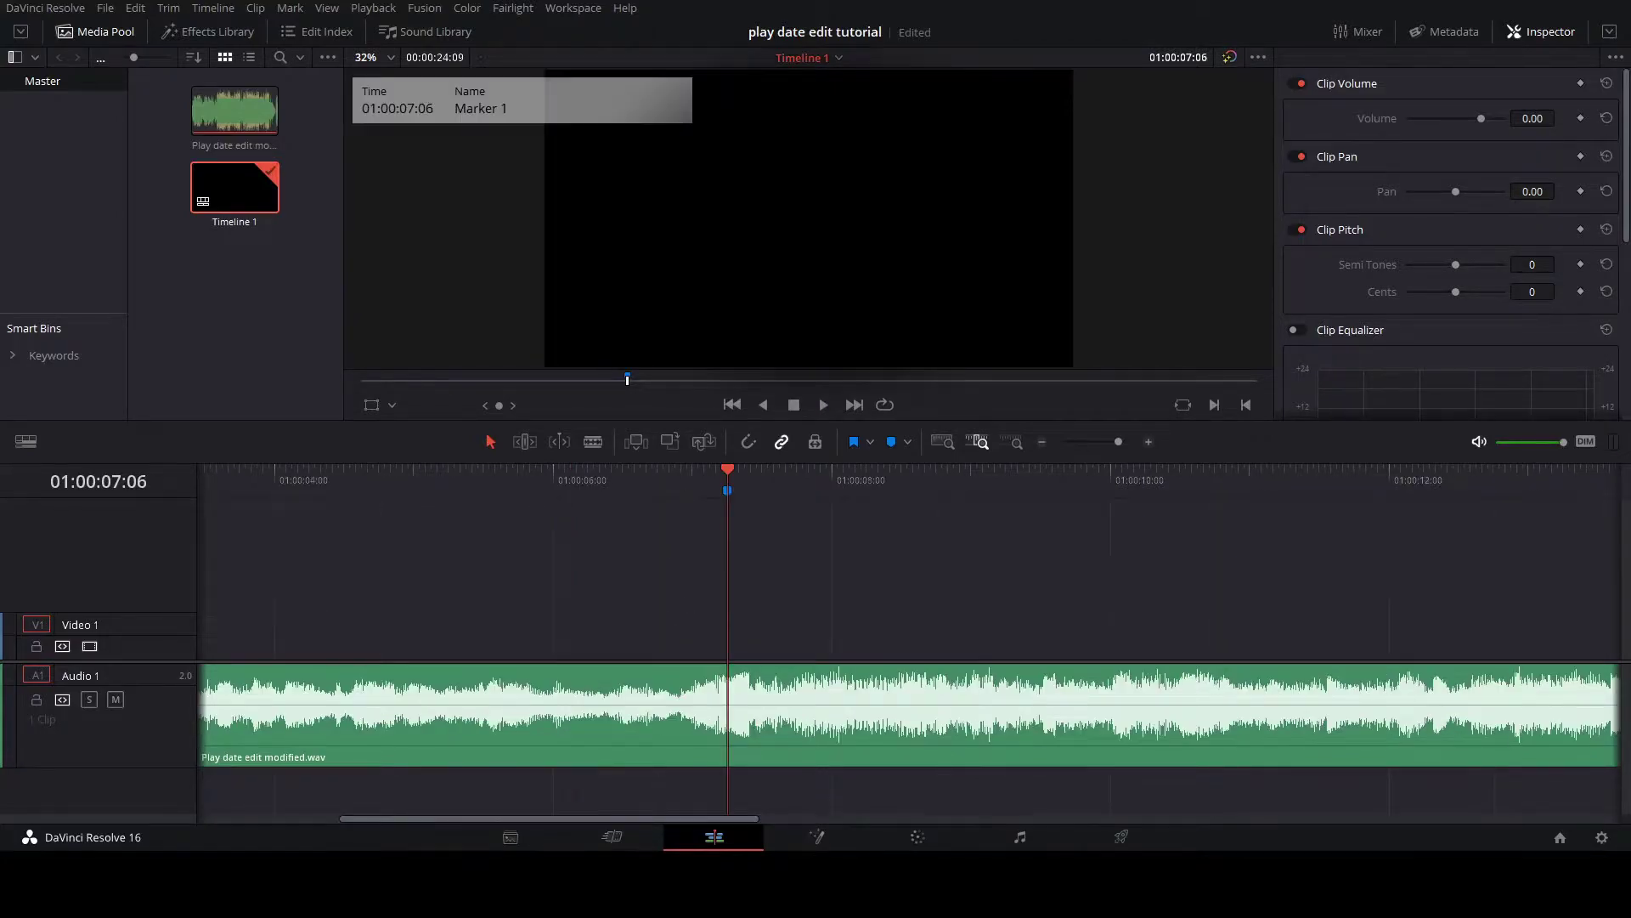
# - Drop further markers on beats while the song plays, then zoom the timeline to fit
pyautogui.press('space')
pyautogui.press('m')
pyautogui.press('m')
pyautogui.press('m')
pyautogui.press('space')
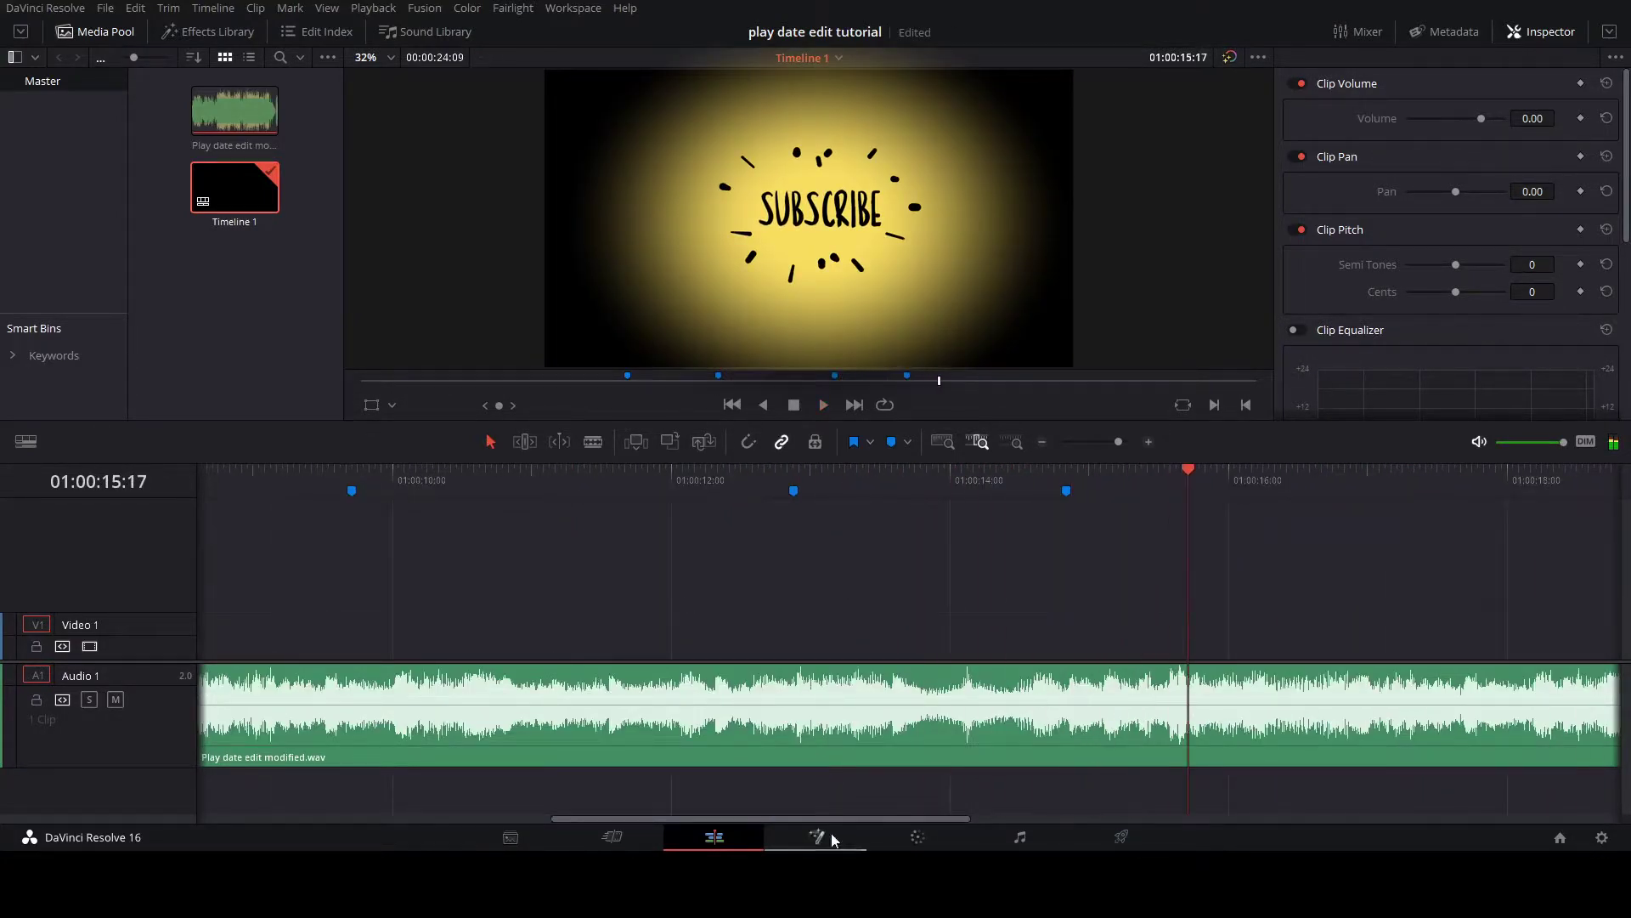
pyautogui.hscroll(5, 797, 756)
pyautogui.press('j')
pyautogui.press('l')
pyautogui.press('m')
pyautogui.press('m')
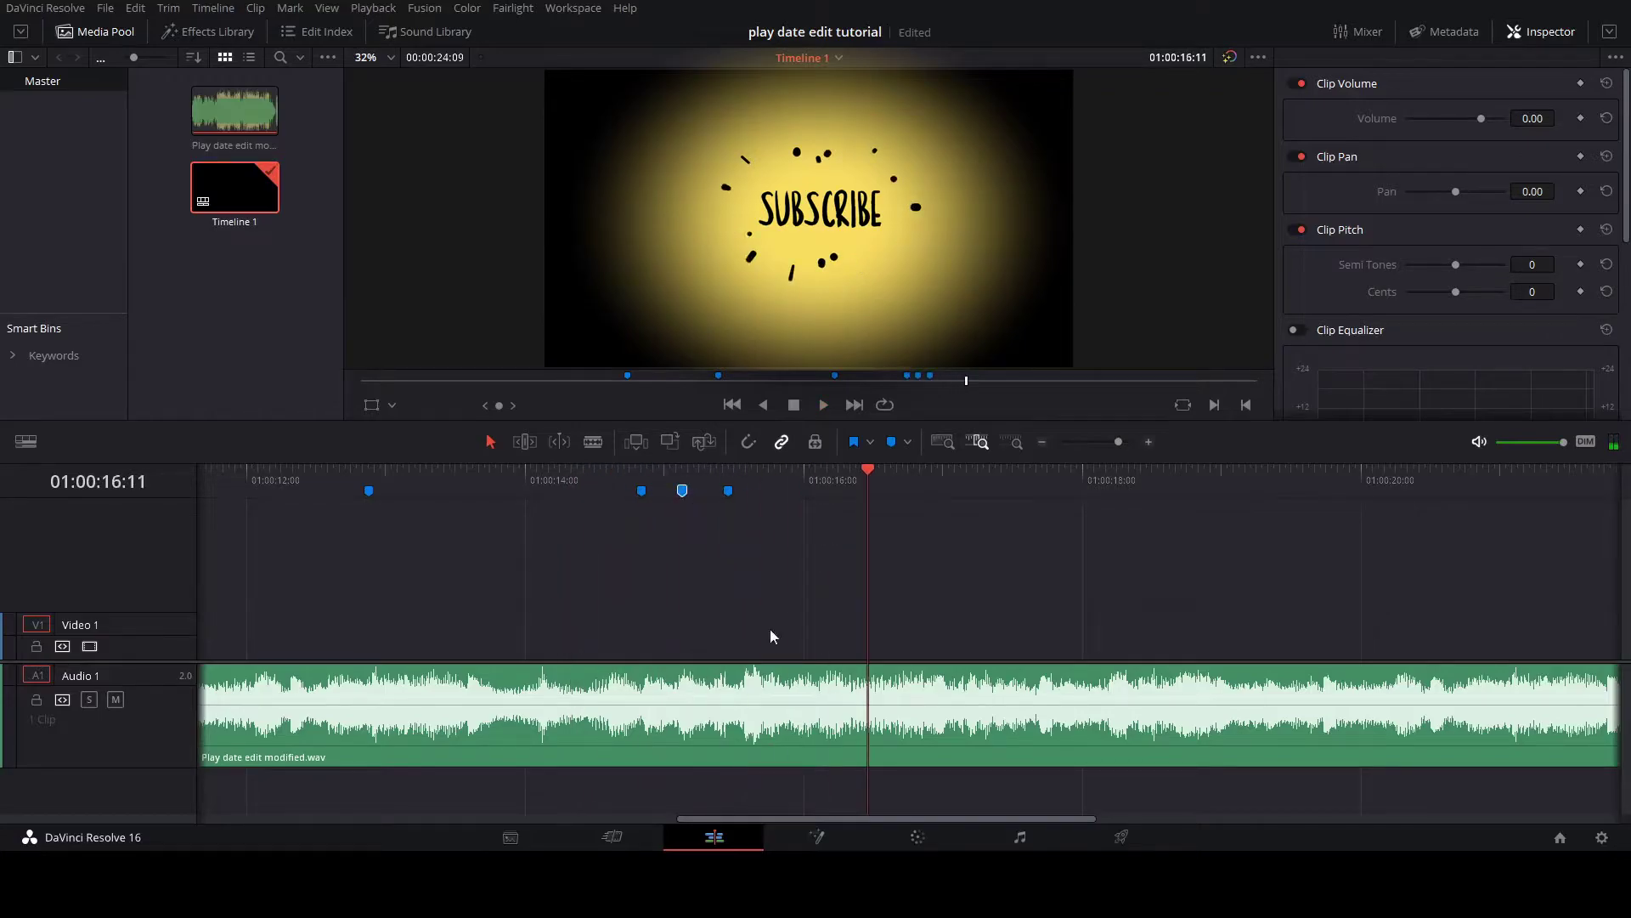
pyautogui.hotkey('shift', 'z')
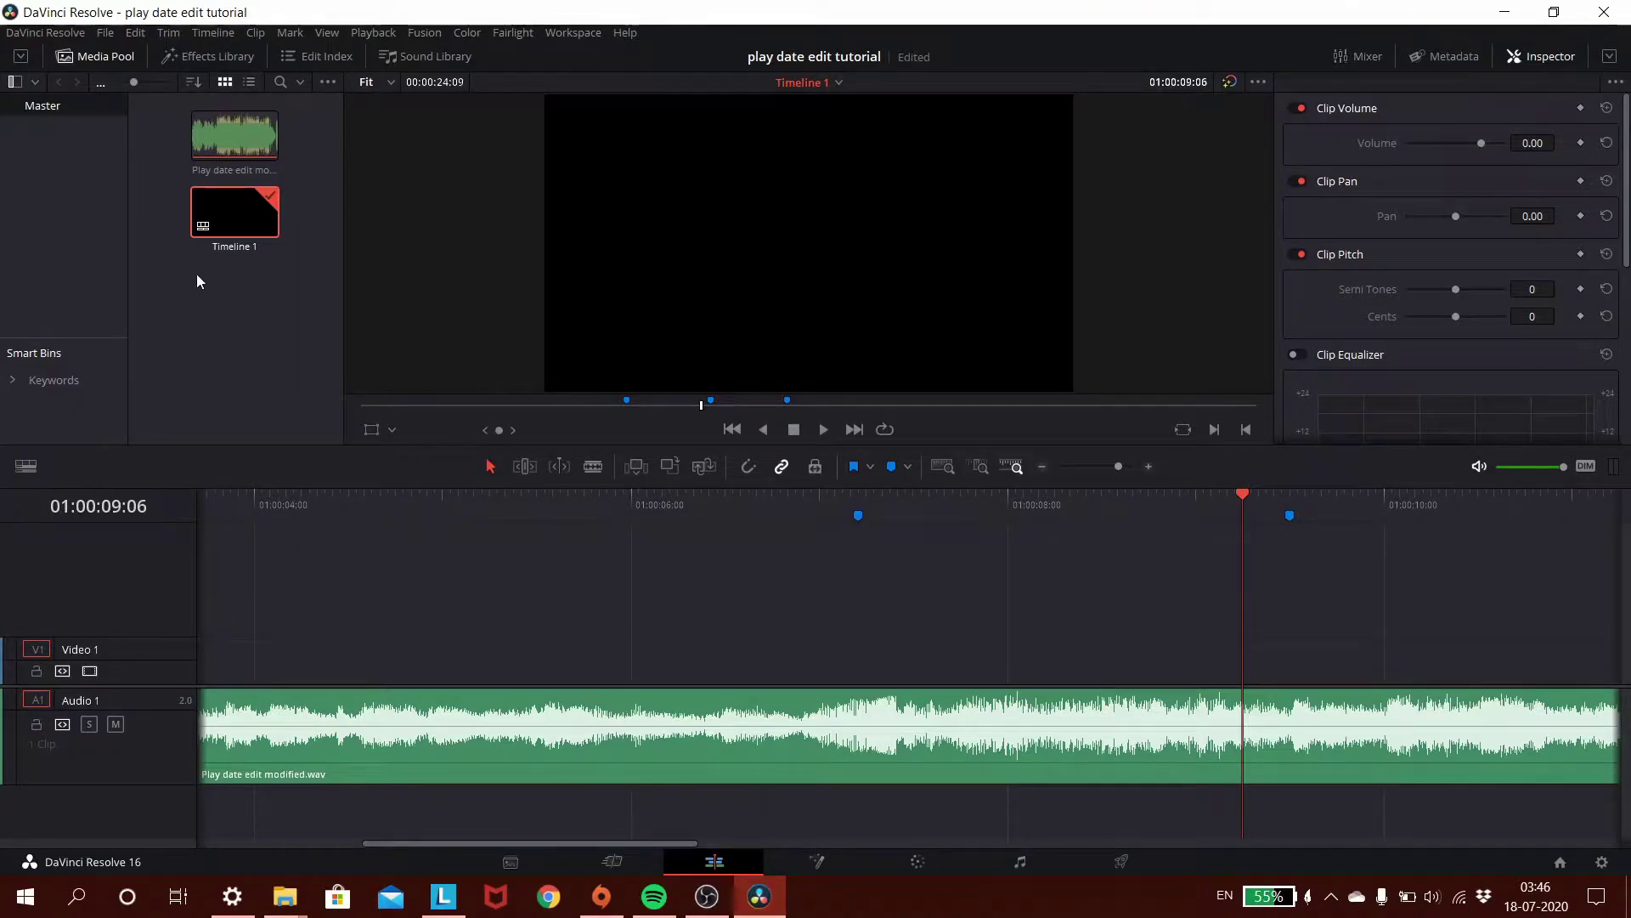
# - Import the Happy Hannah Baker video from the Videos folder into the Media Pool
pyautogui.rightClick(197, 299)
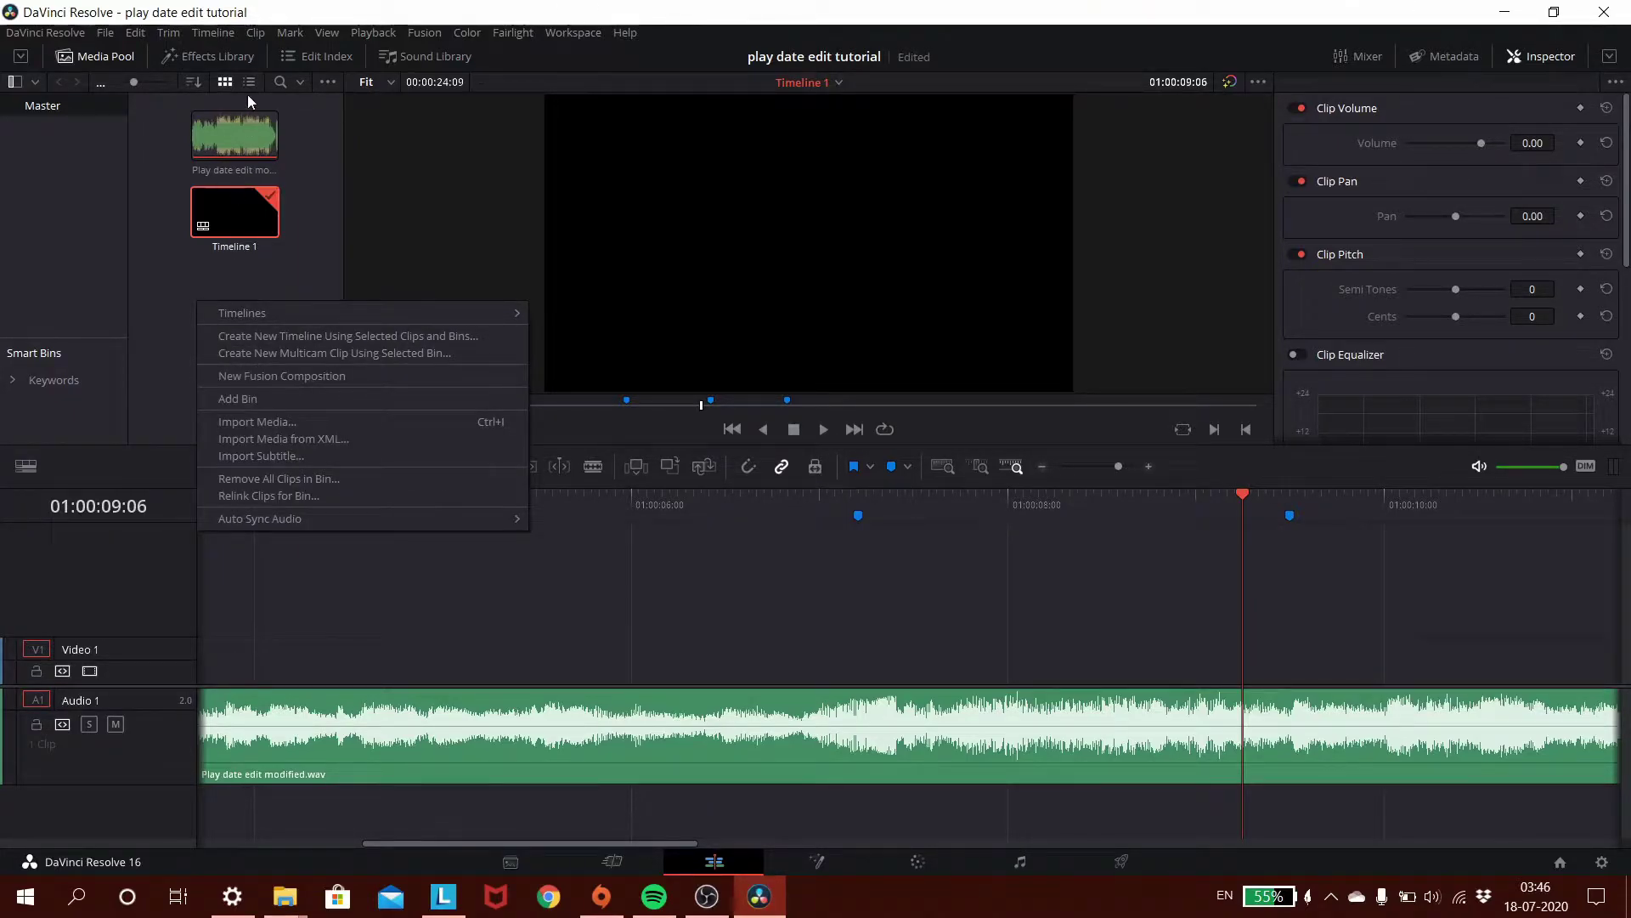
pyautogui.click(107, 56)
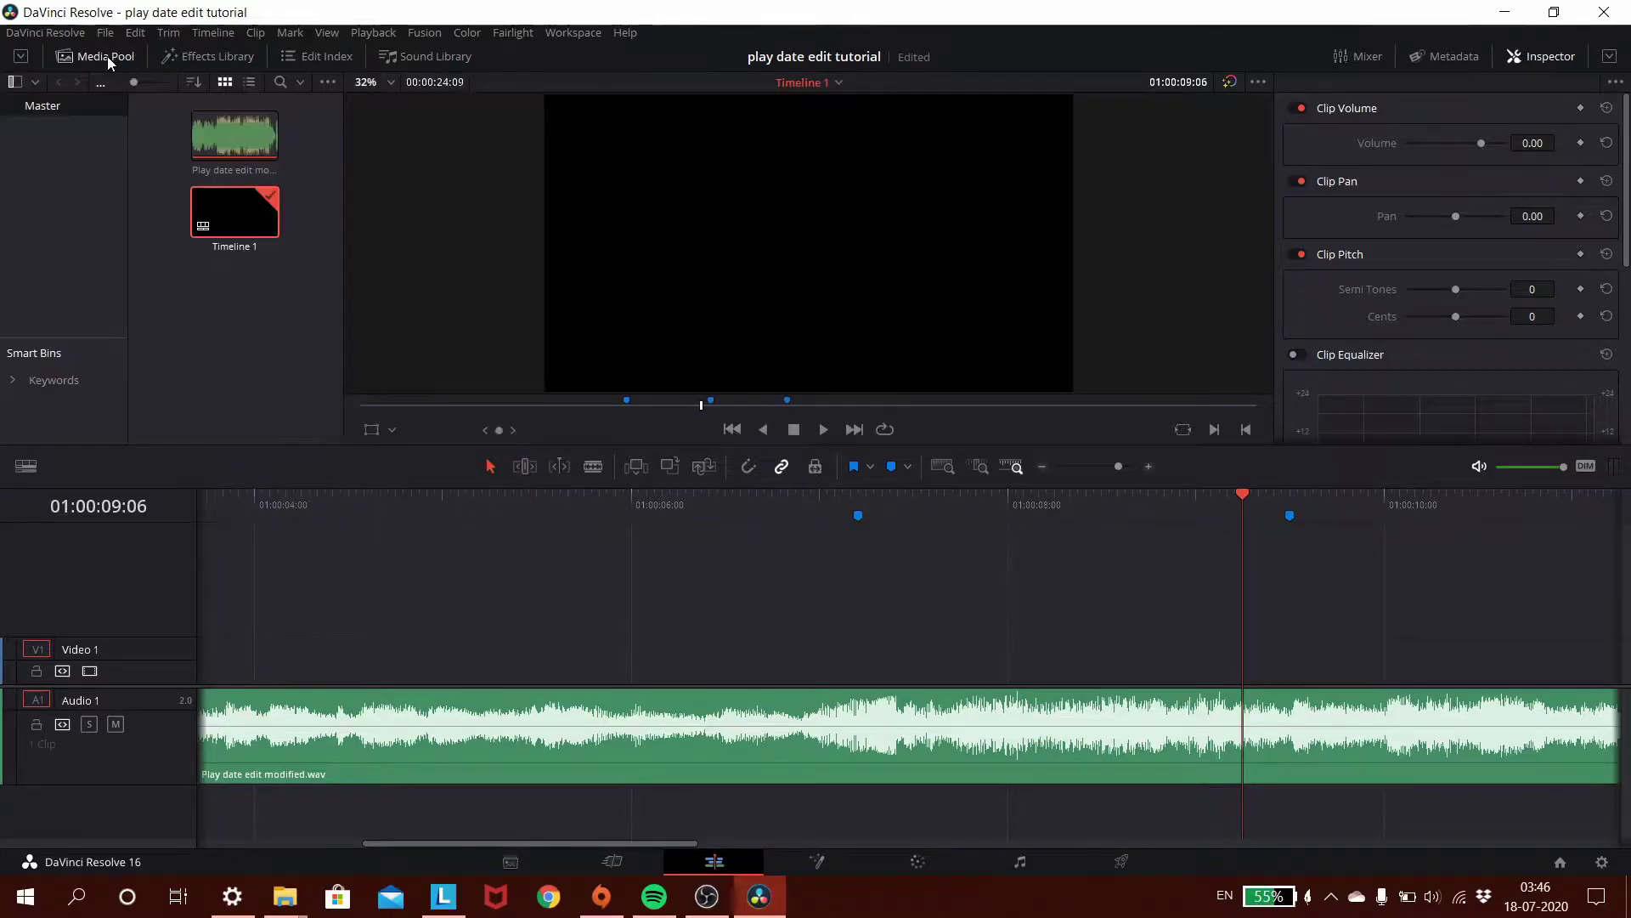
pyautogui.rightClick(193, 275)
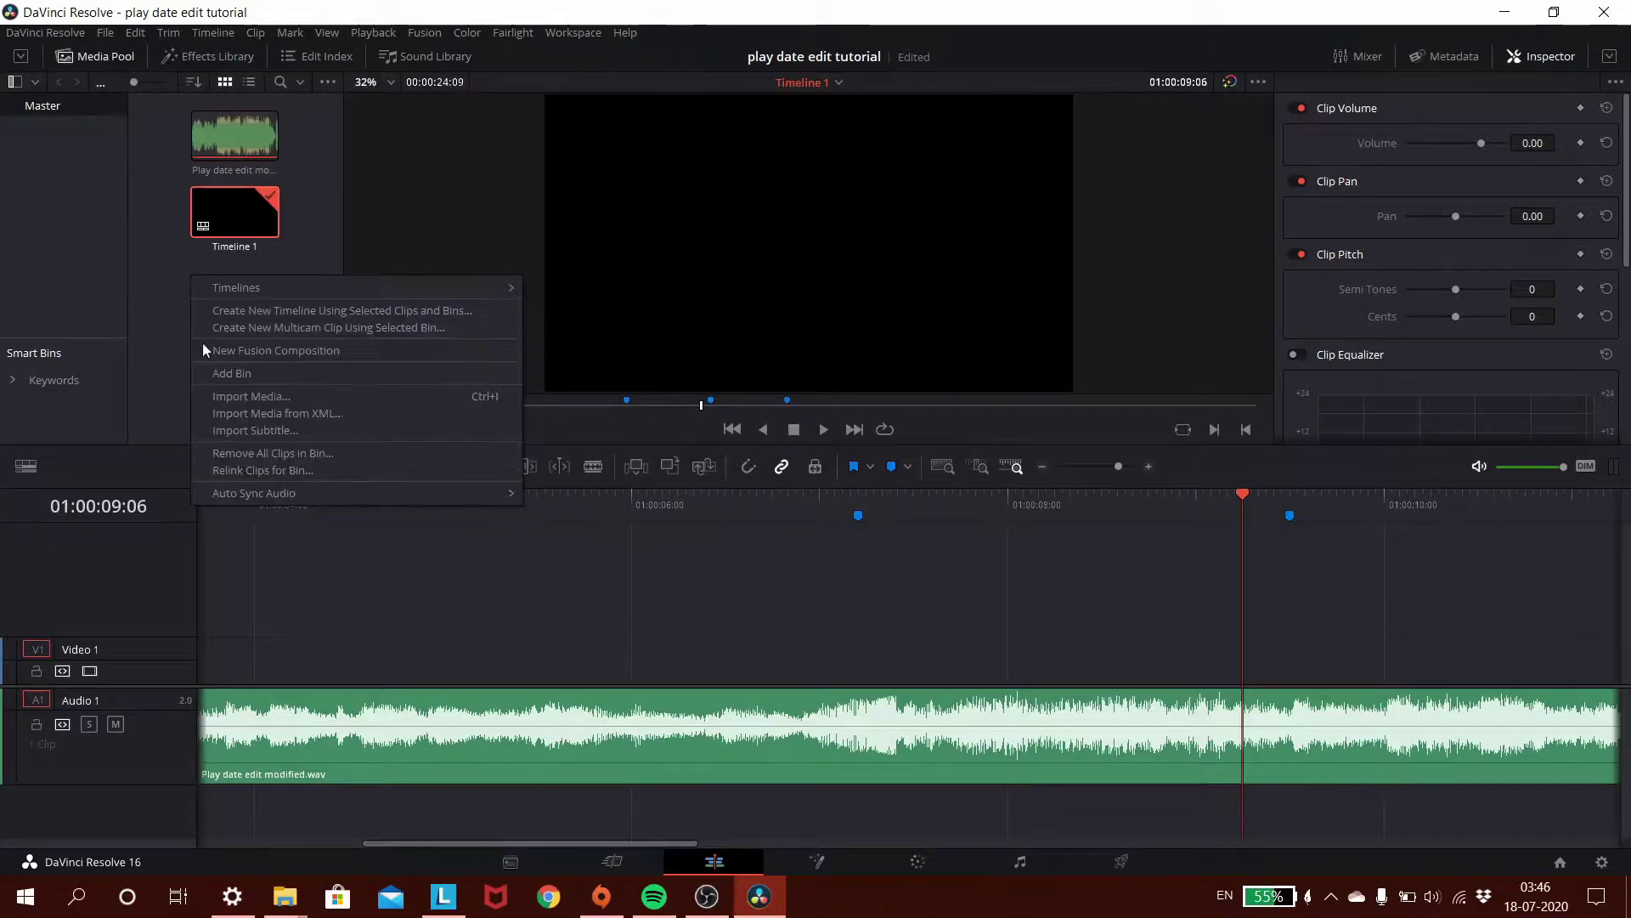
pyautogui.click(236, 399)
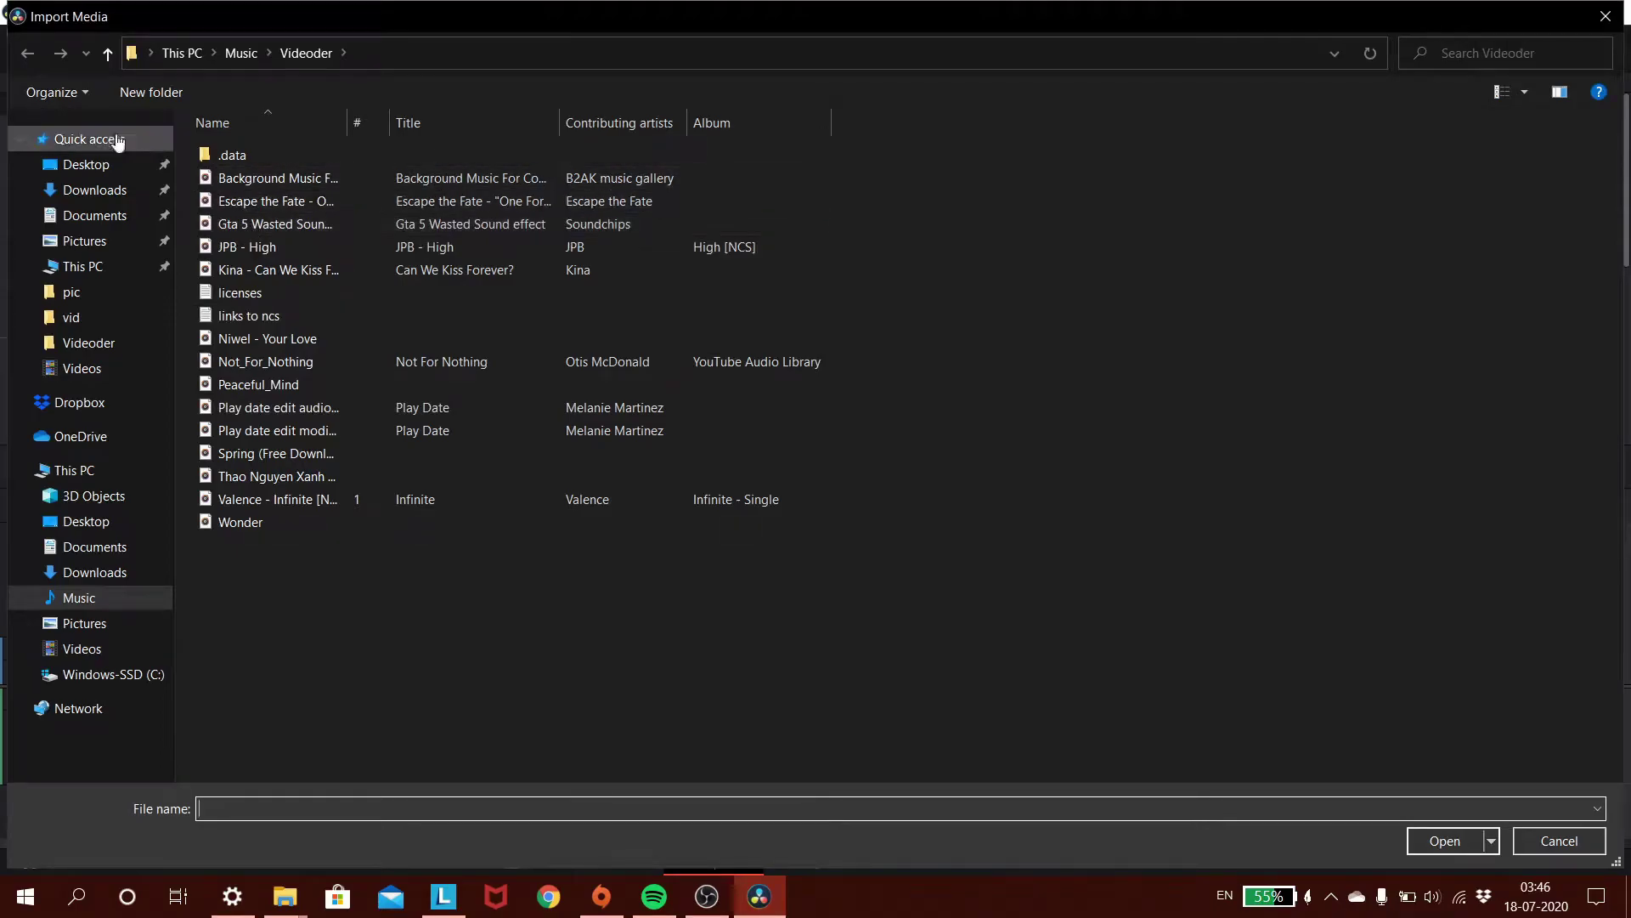
pyautogui.click(77, 651)
pyautogui.click(1425, 317)
pyautogui.doubleClick(1424, 317)
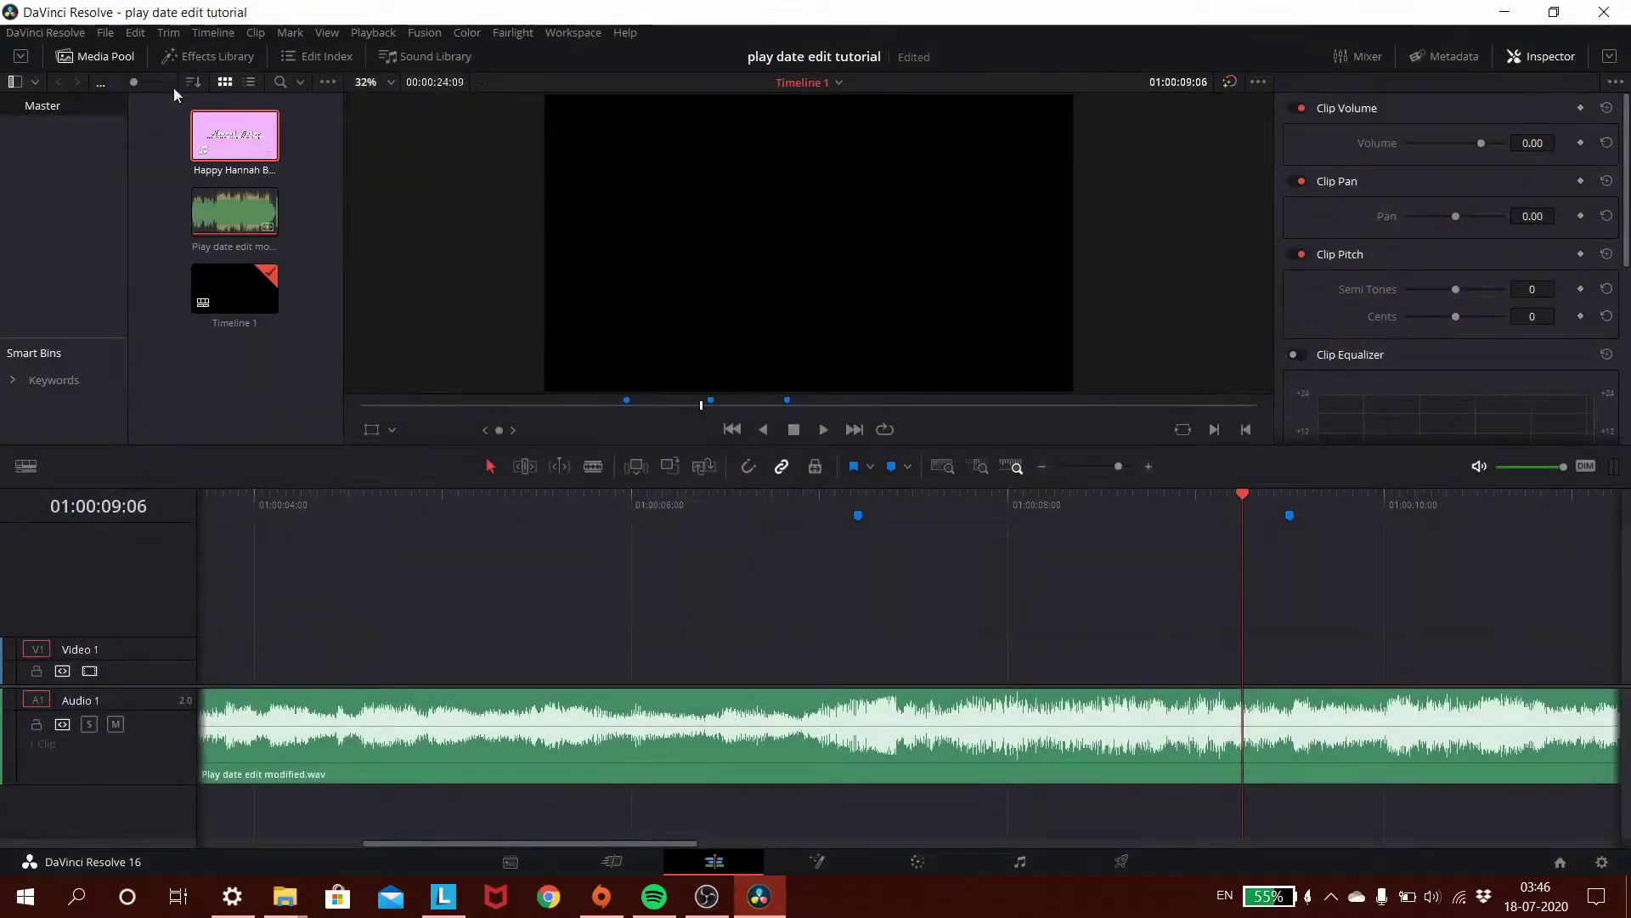
# - Import the Hannah Baker.mp4 video file into the Media Pool as well
pyautogui.rightClick(190, 382)
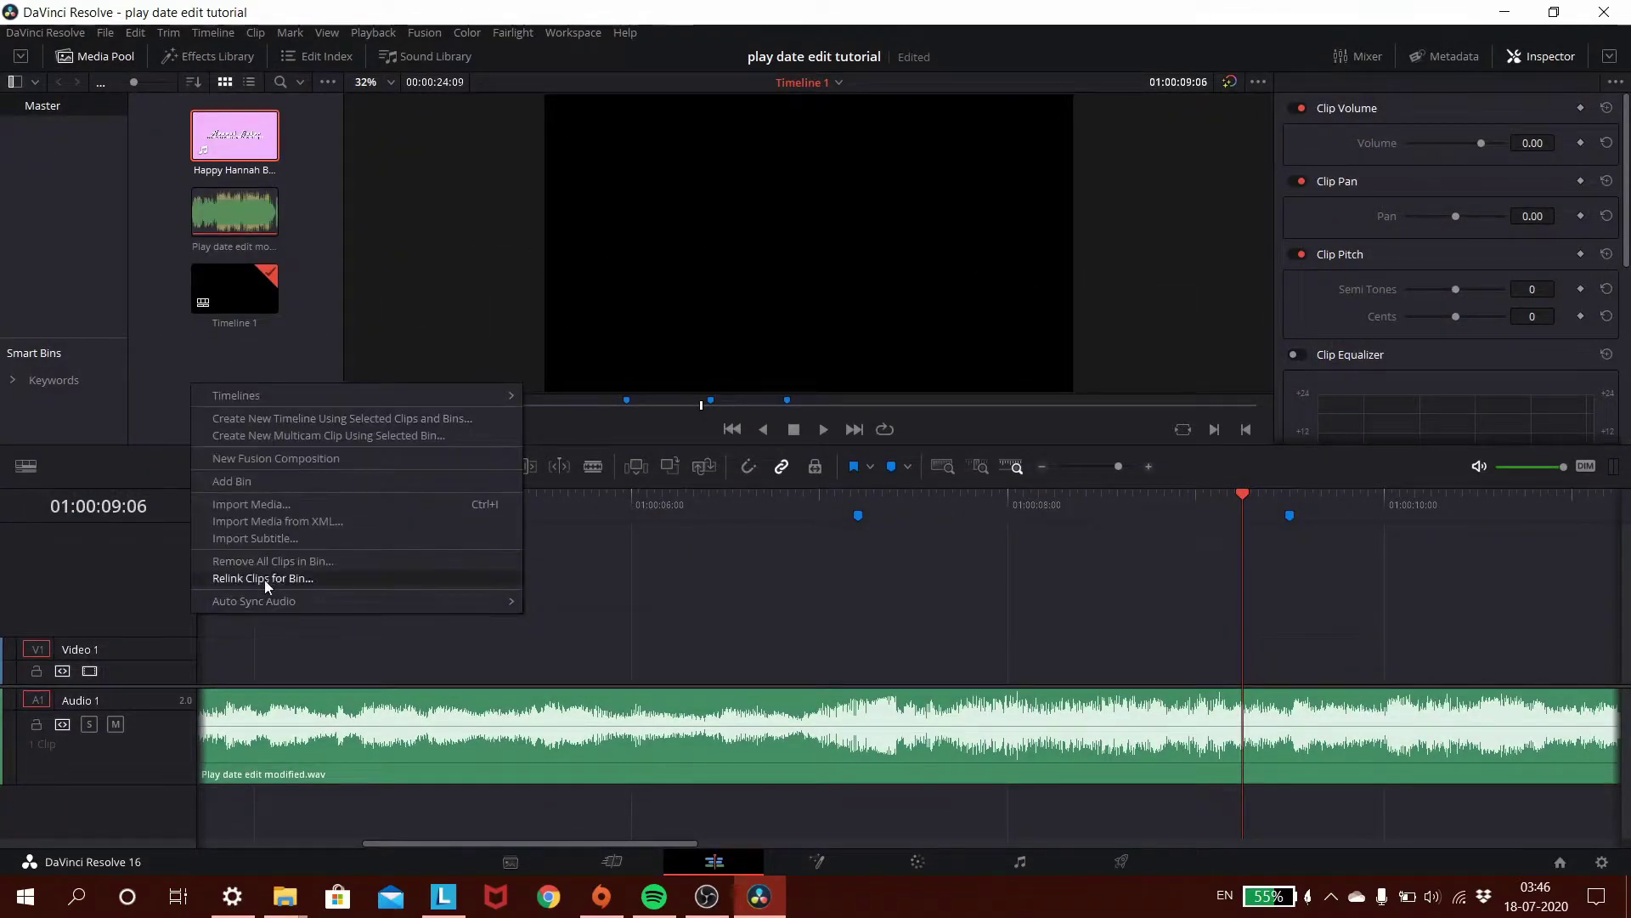
pyautogui.click(263, 506)
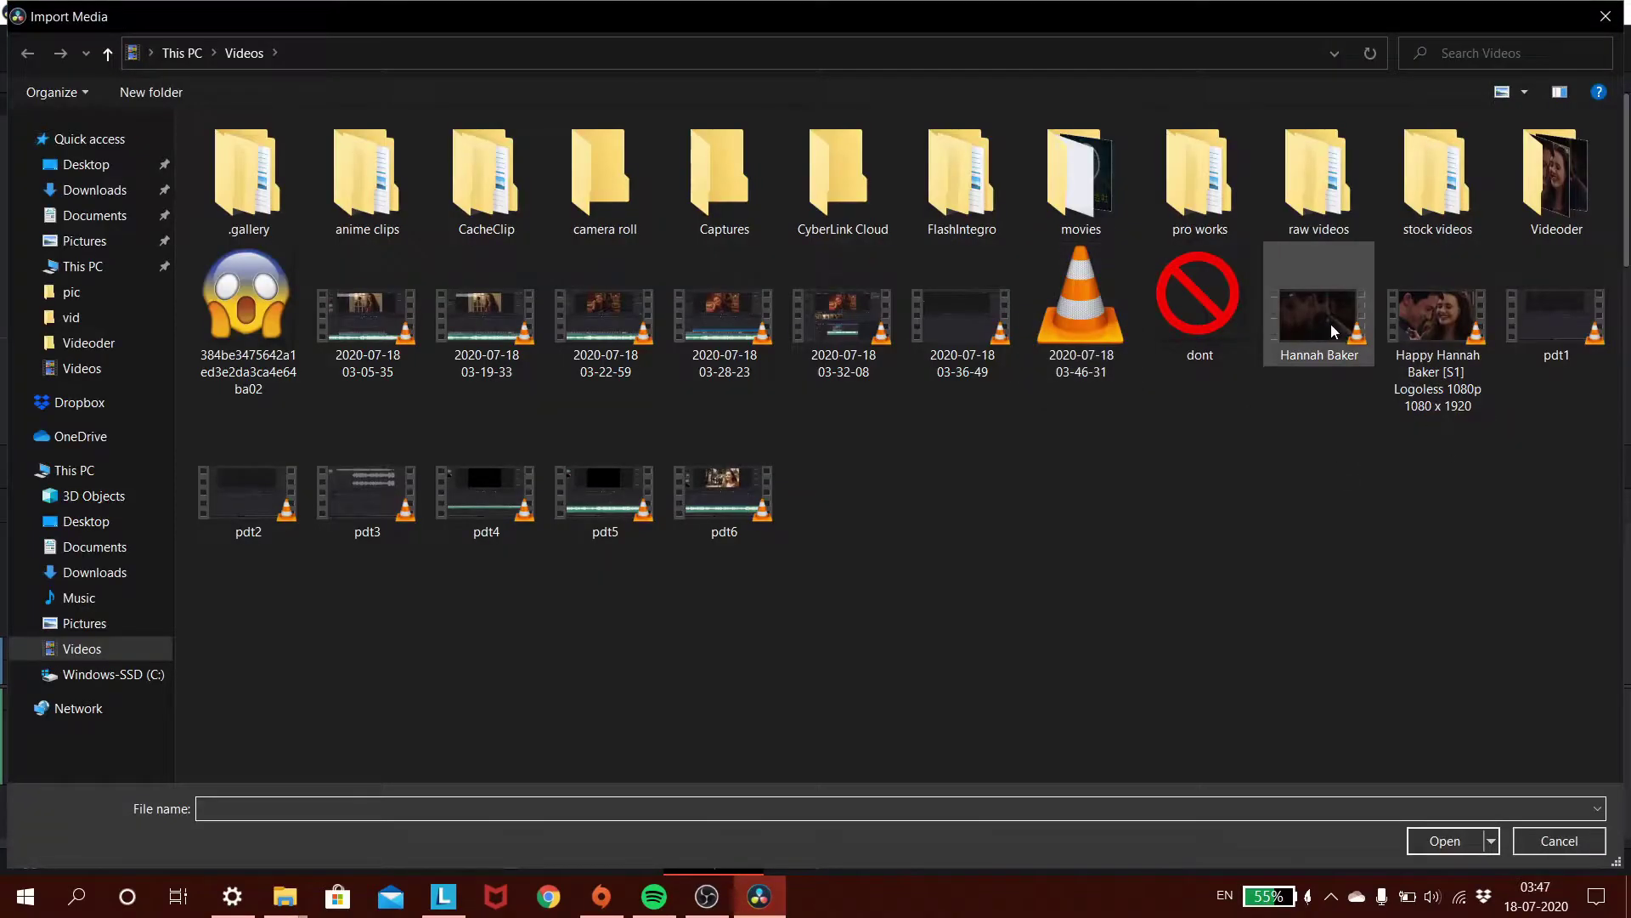
pyautogui.doubleClick(1331, 327)
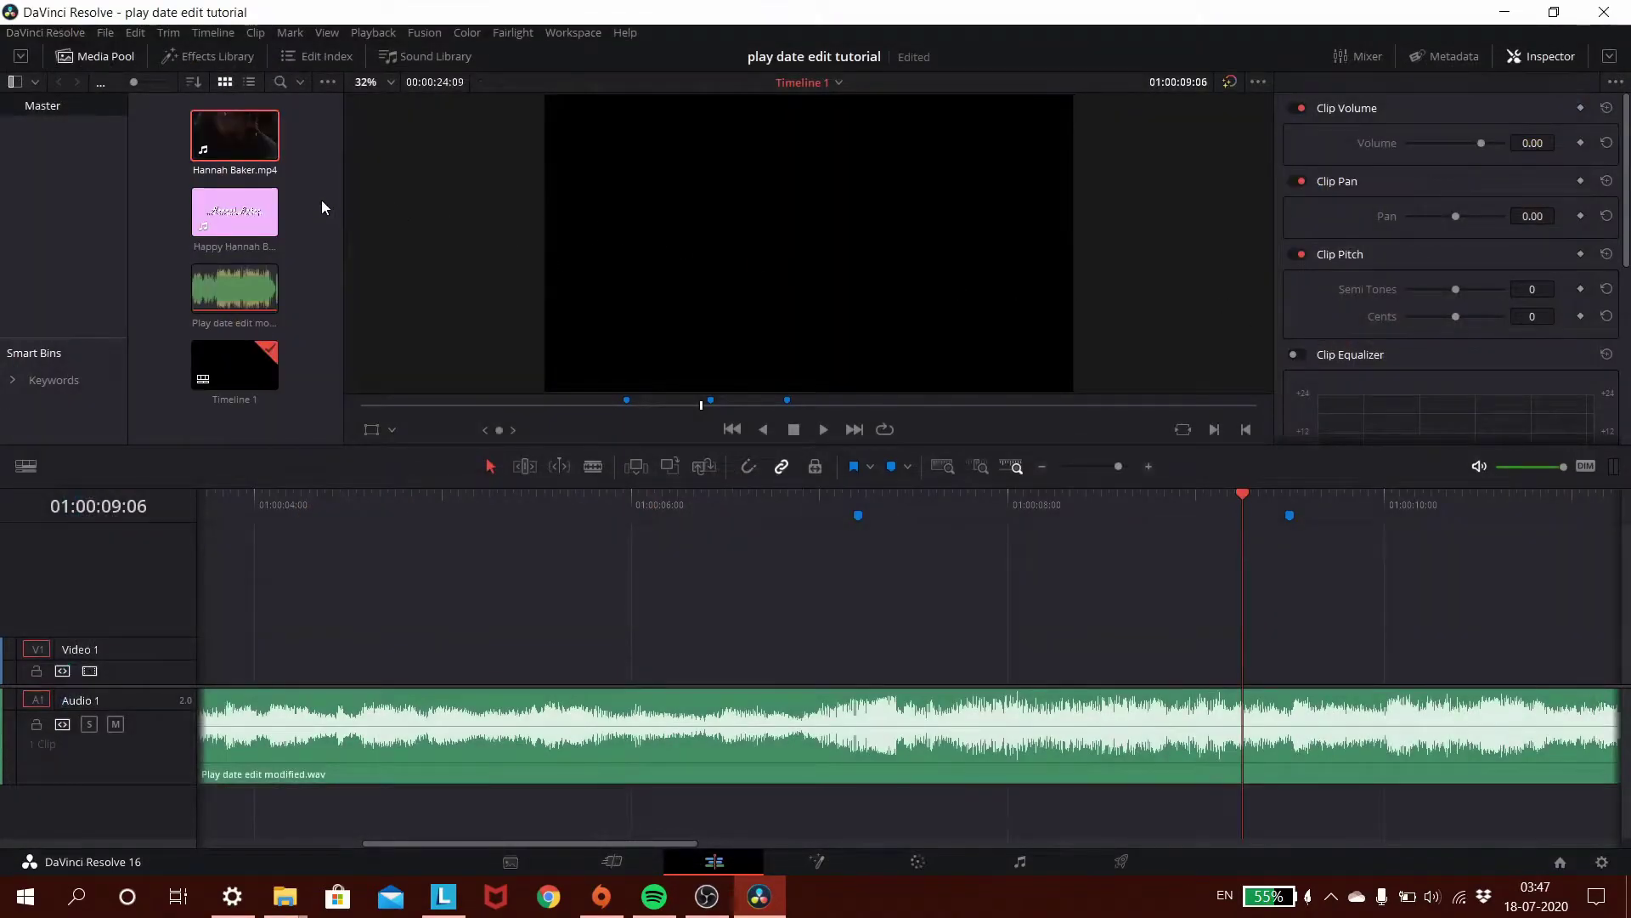
# - Mark In and Out on a short stretch of Happy Hannah Baker and drop it video-only onto V1
pyautogui.moveTo(318, 204); pyautogui.dragTo(231, 152)
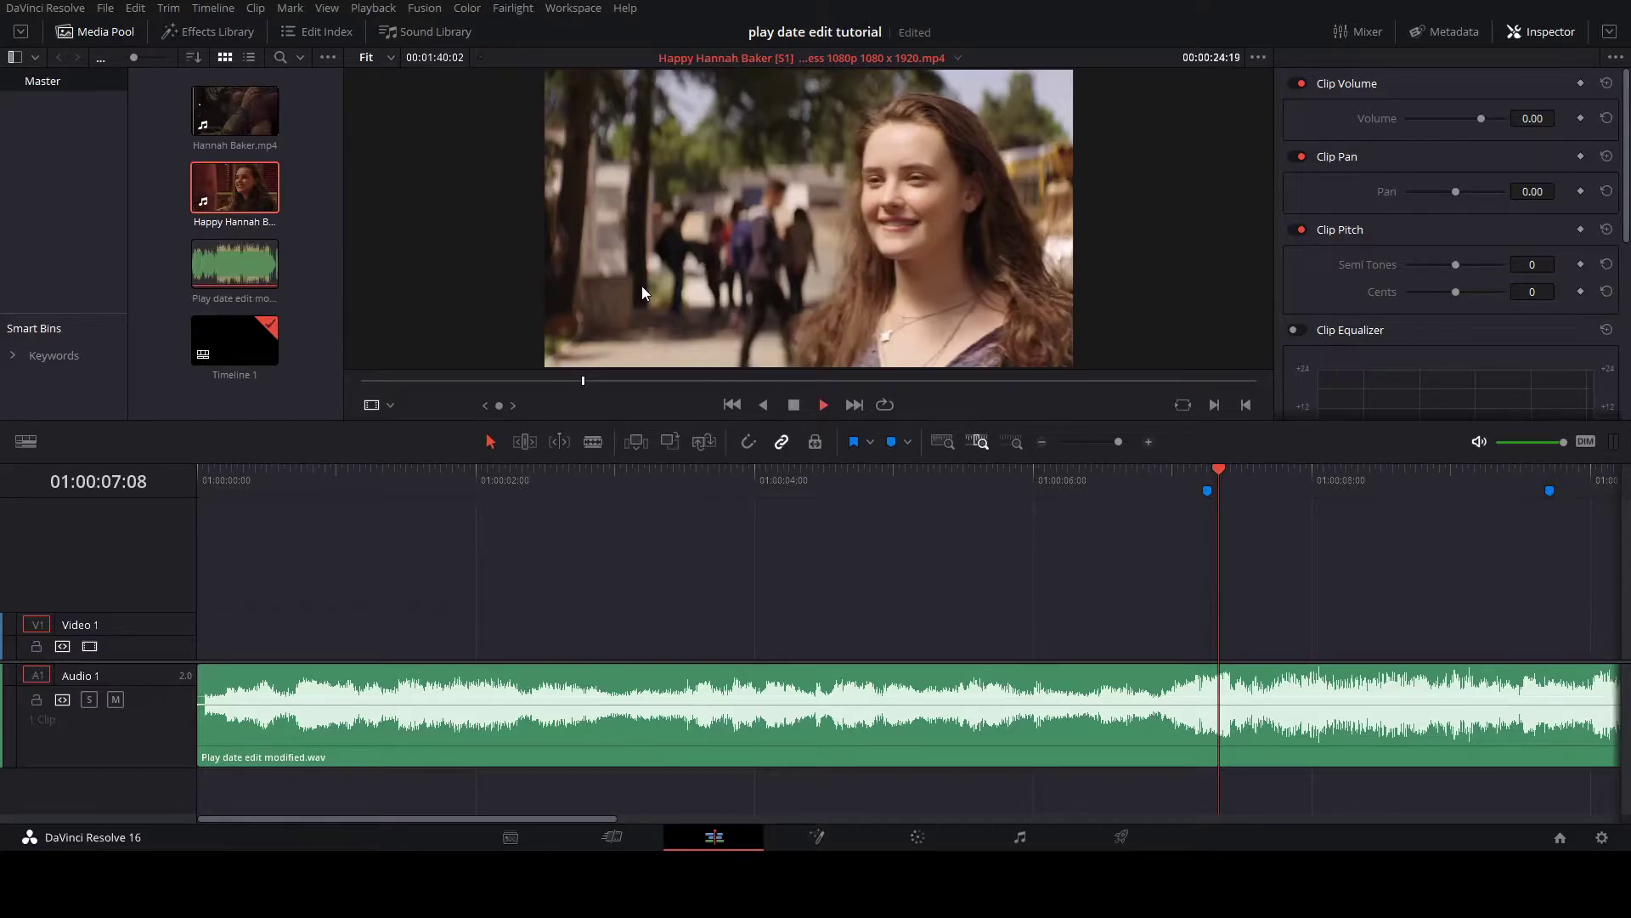
pyautogui.press('space')
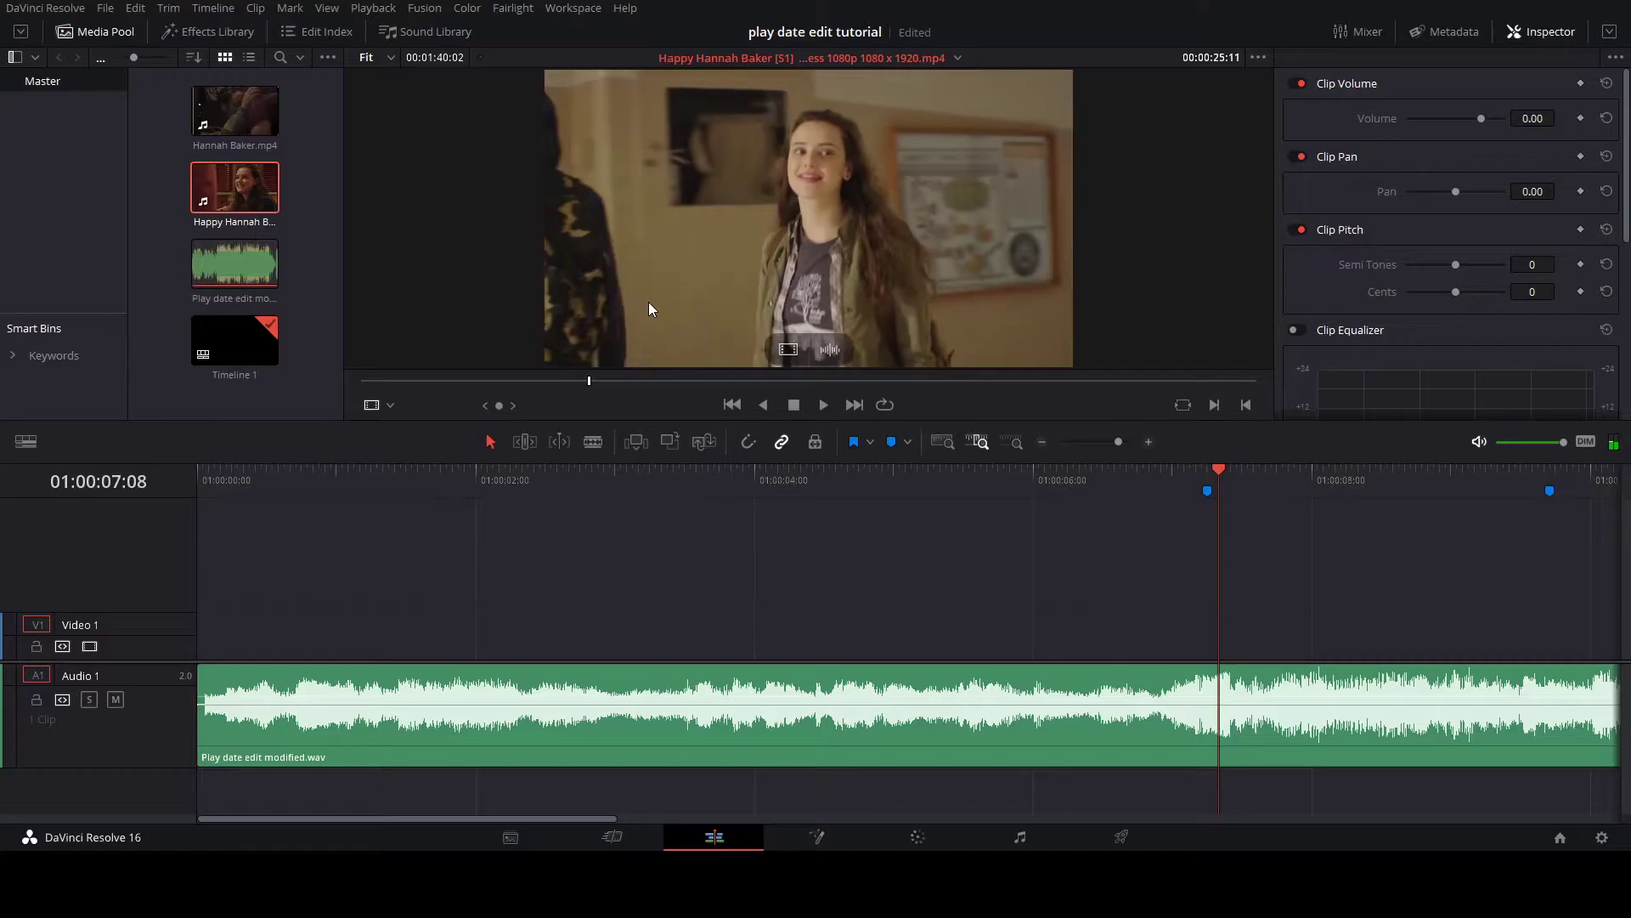
pyautogui.press('space')
pyautogui.press('Left')
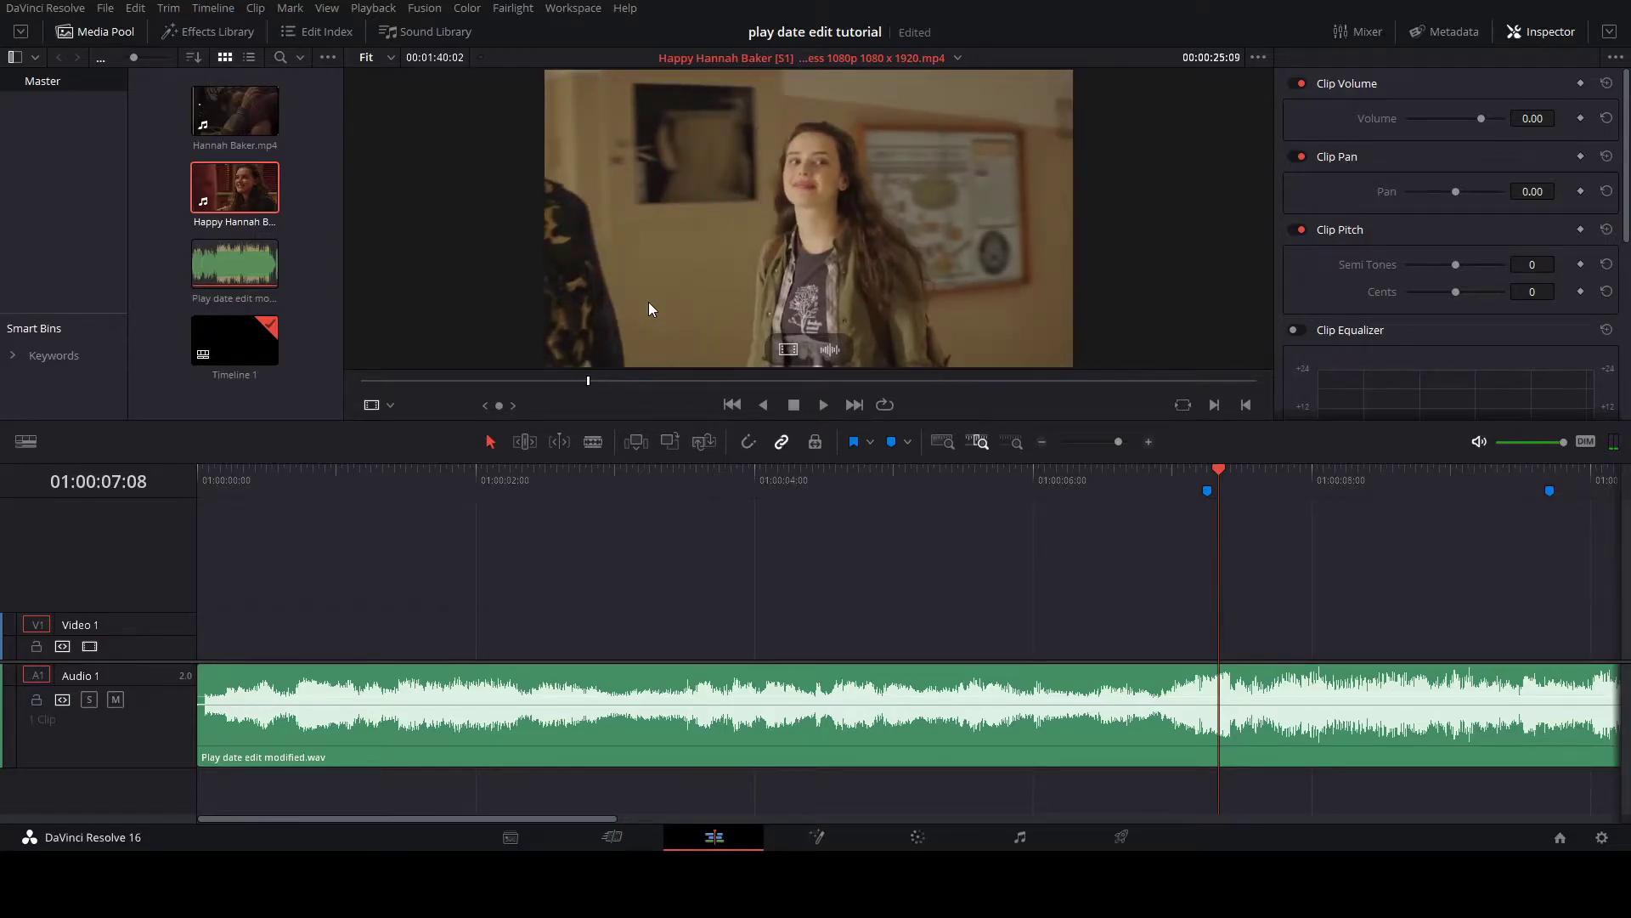
pyautogui.press('i')
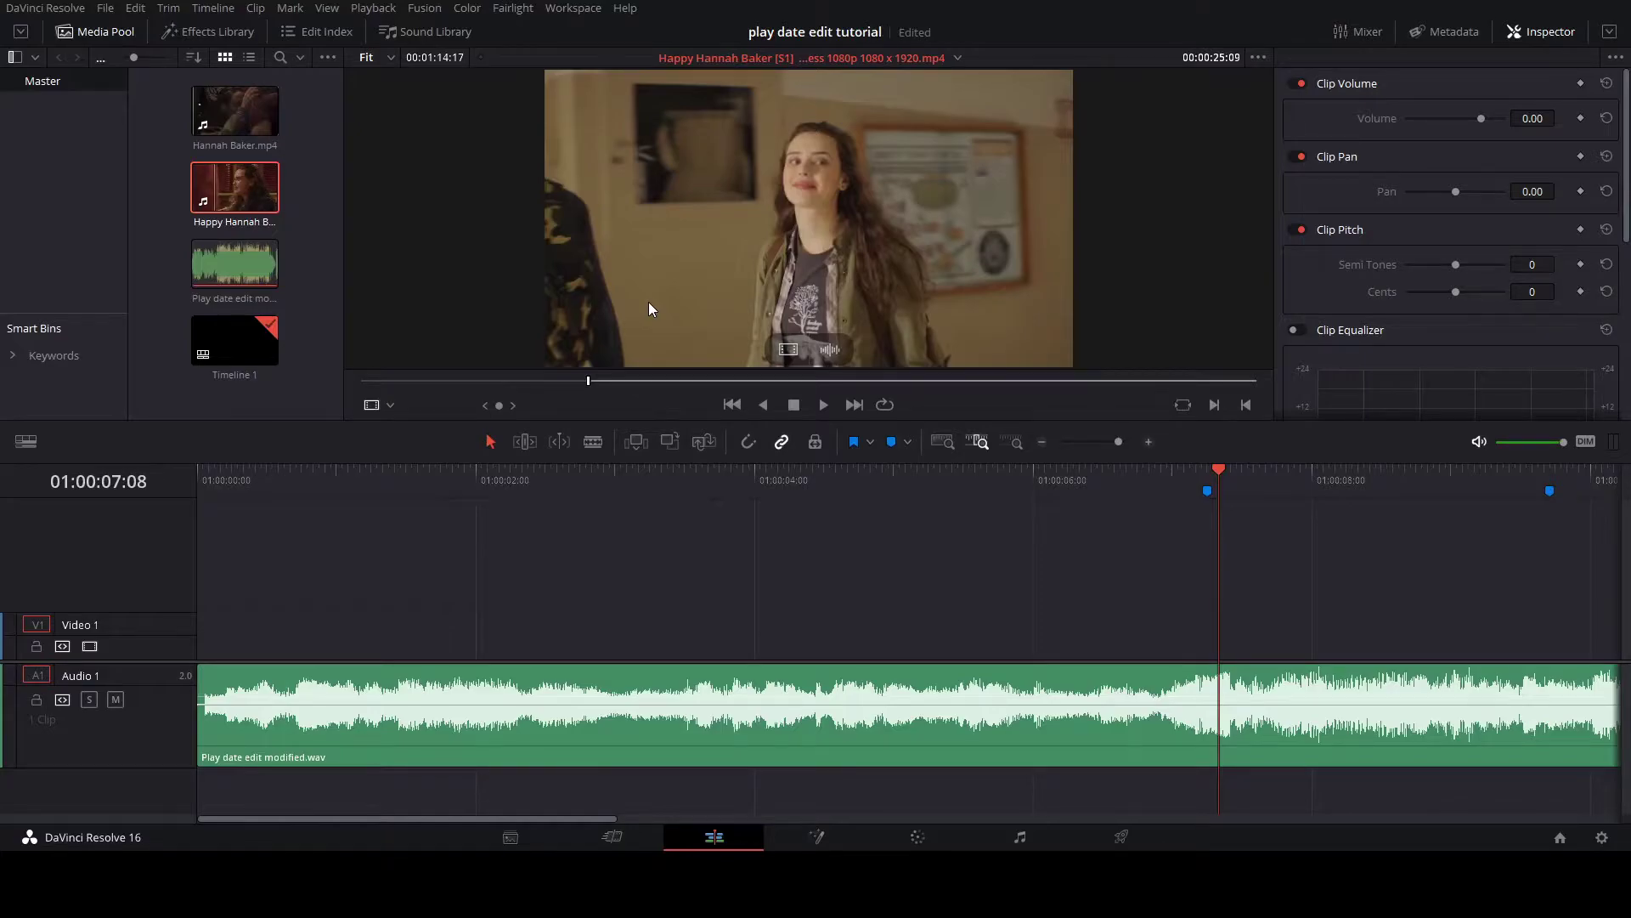
pyautogui.press('space')
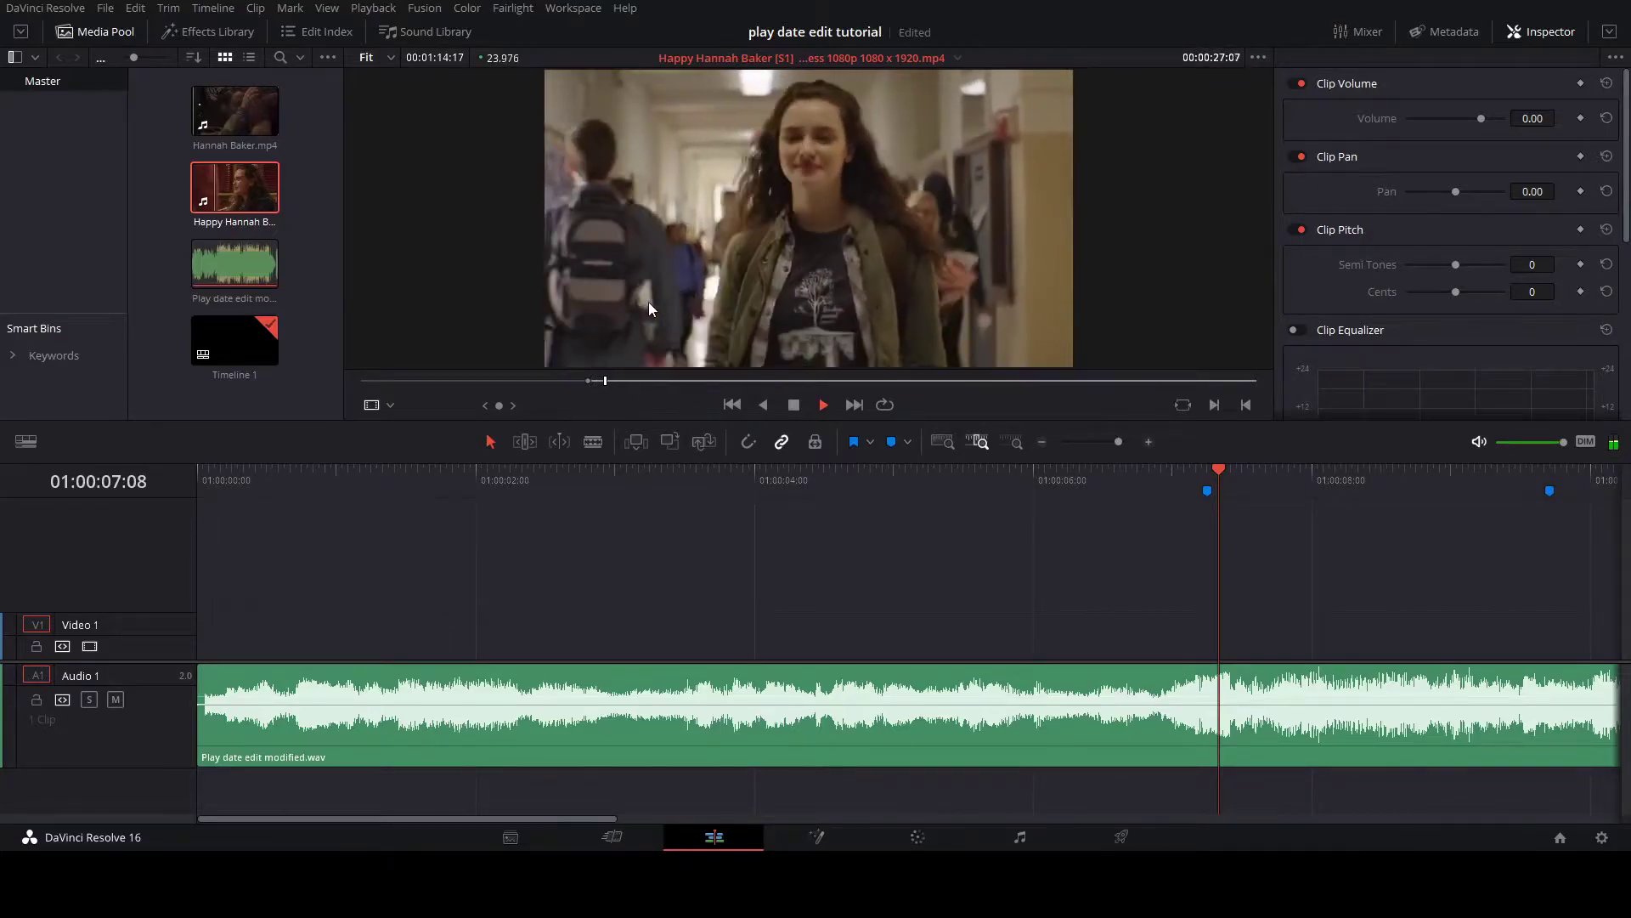
pyautogui.press('space')
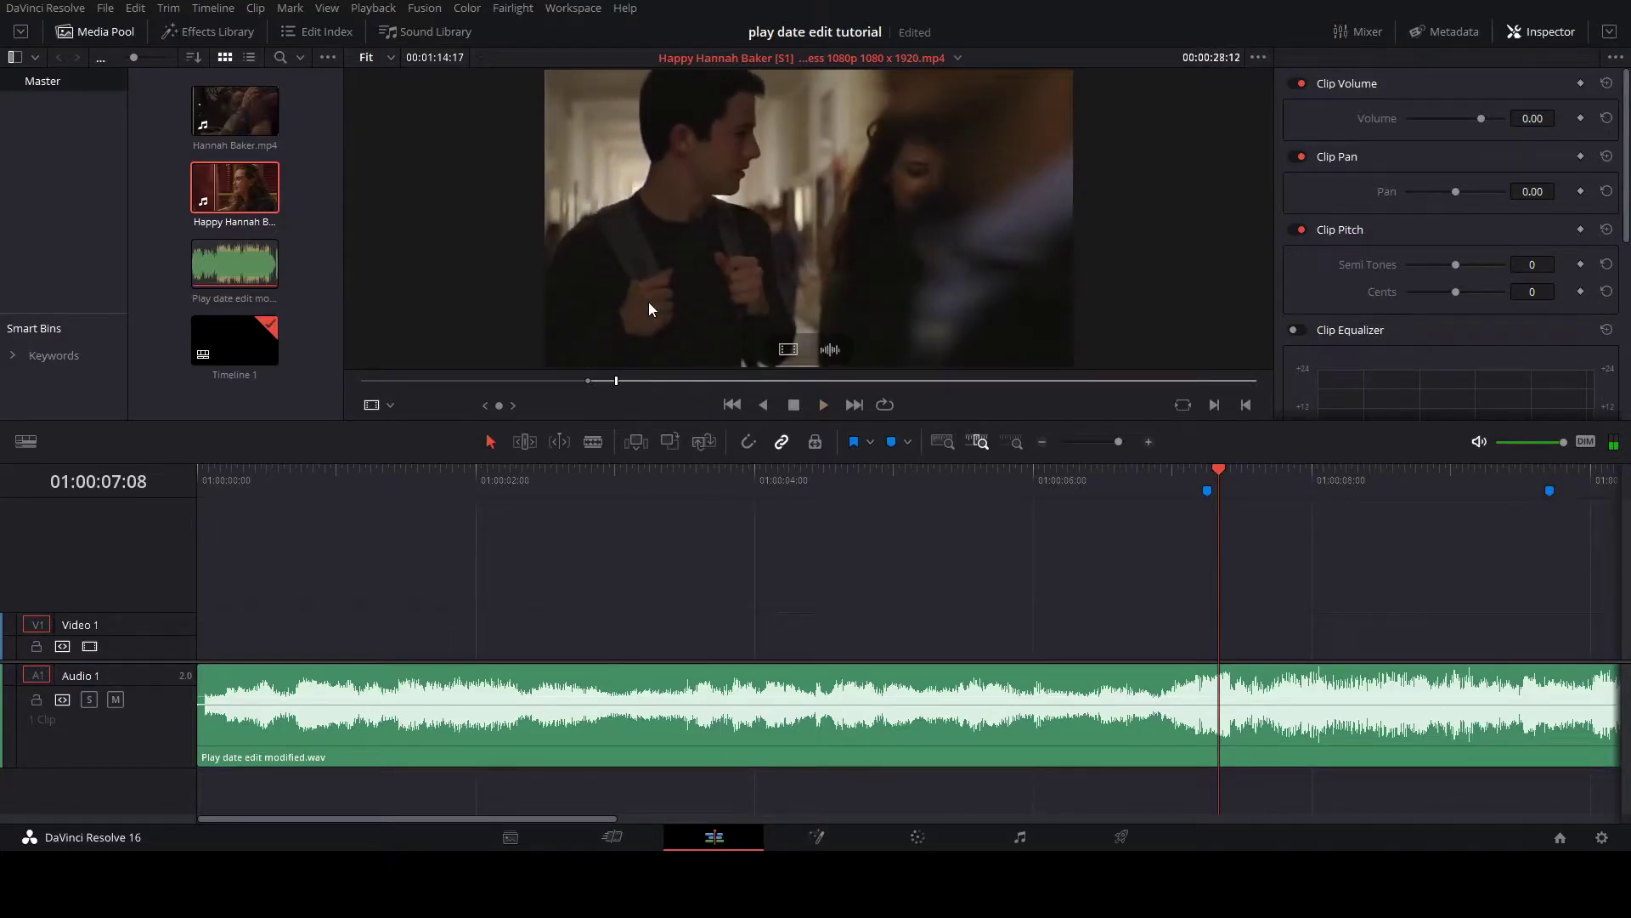
pyautogui.press('Left')
pyautogui.press('Left')
pyautogui.press('Left')
pyautogui.press('Left')
pyautogui.press('Left')
pyautogui.press('Left')
pyautogui.press('Left')
pyautogui.press('Left')
pyautogui.press('Left')
pyautogui.press('Left')
pyautogui.press('Left')
pyautogui.press('Left')
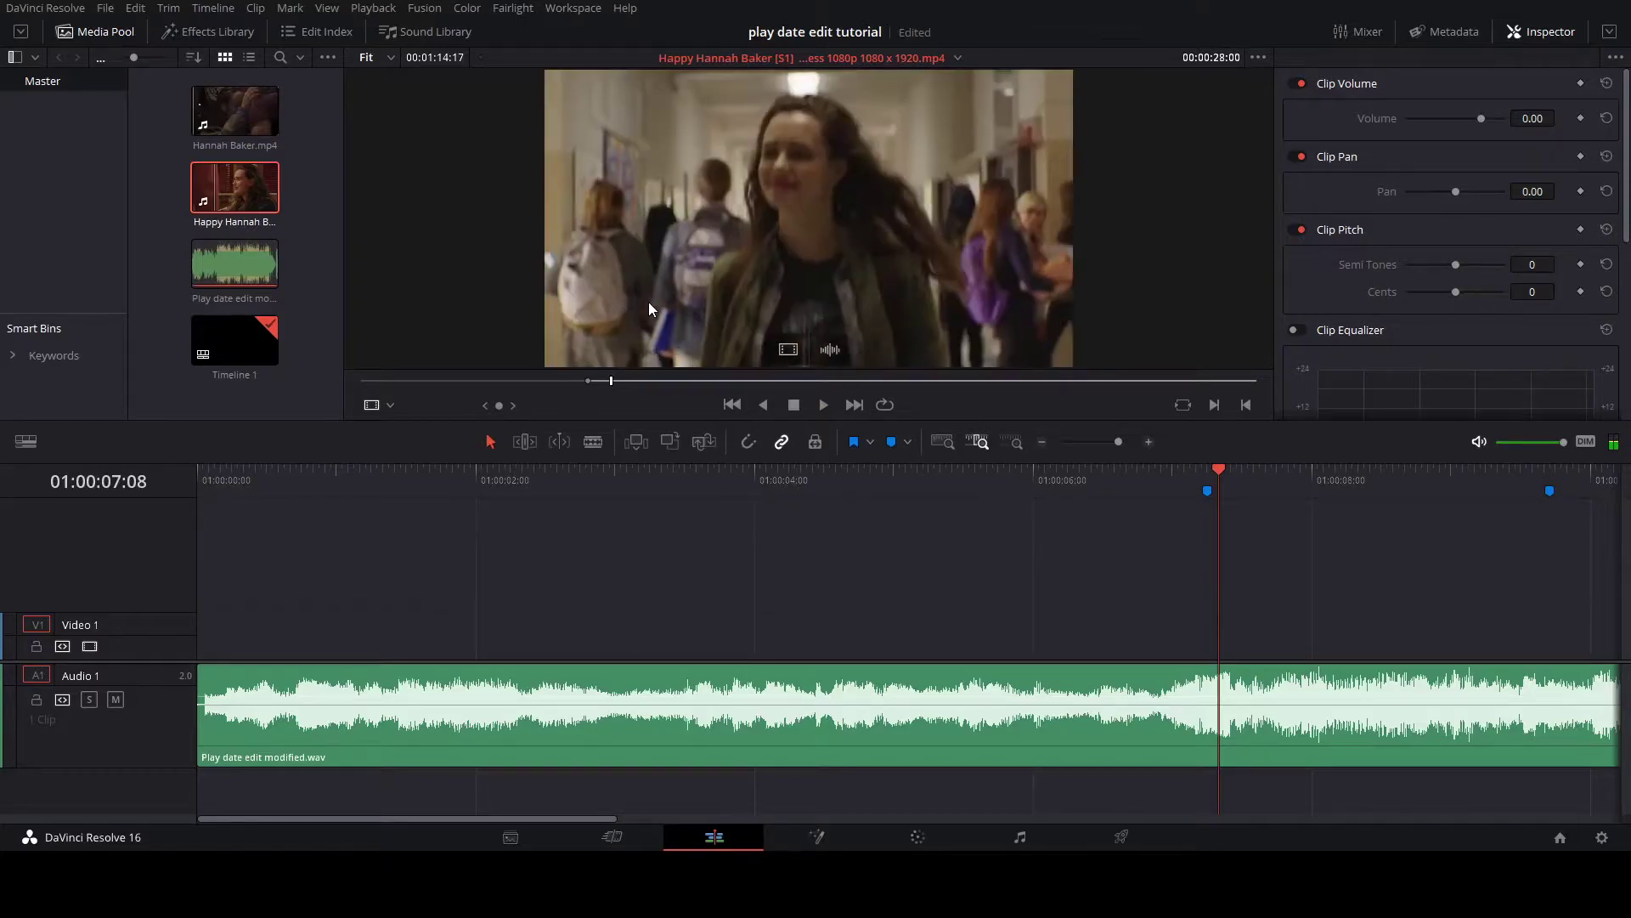
pyautogui.press('Right')
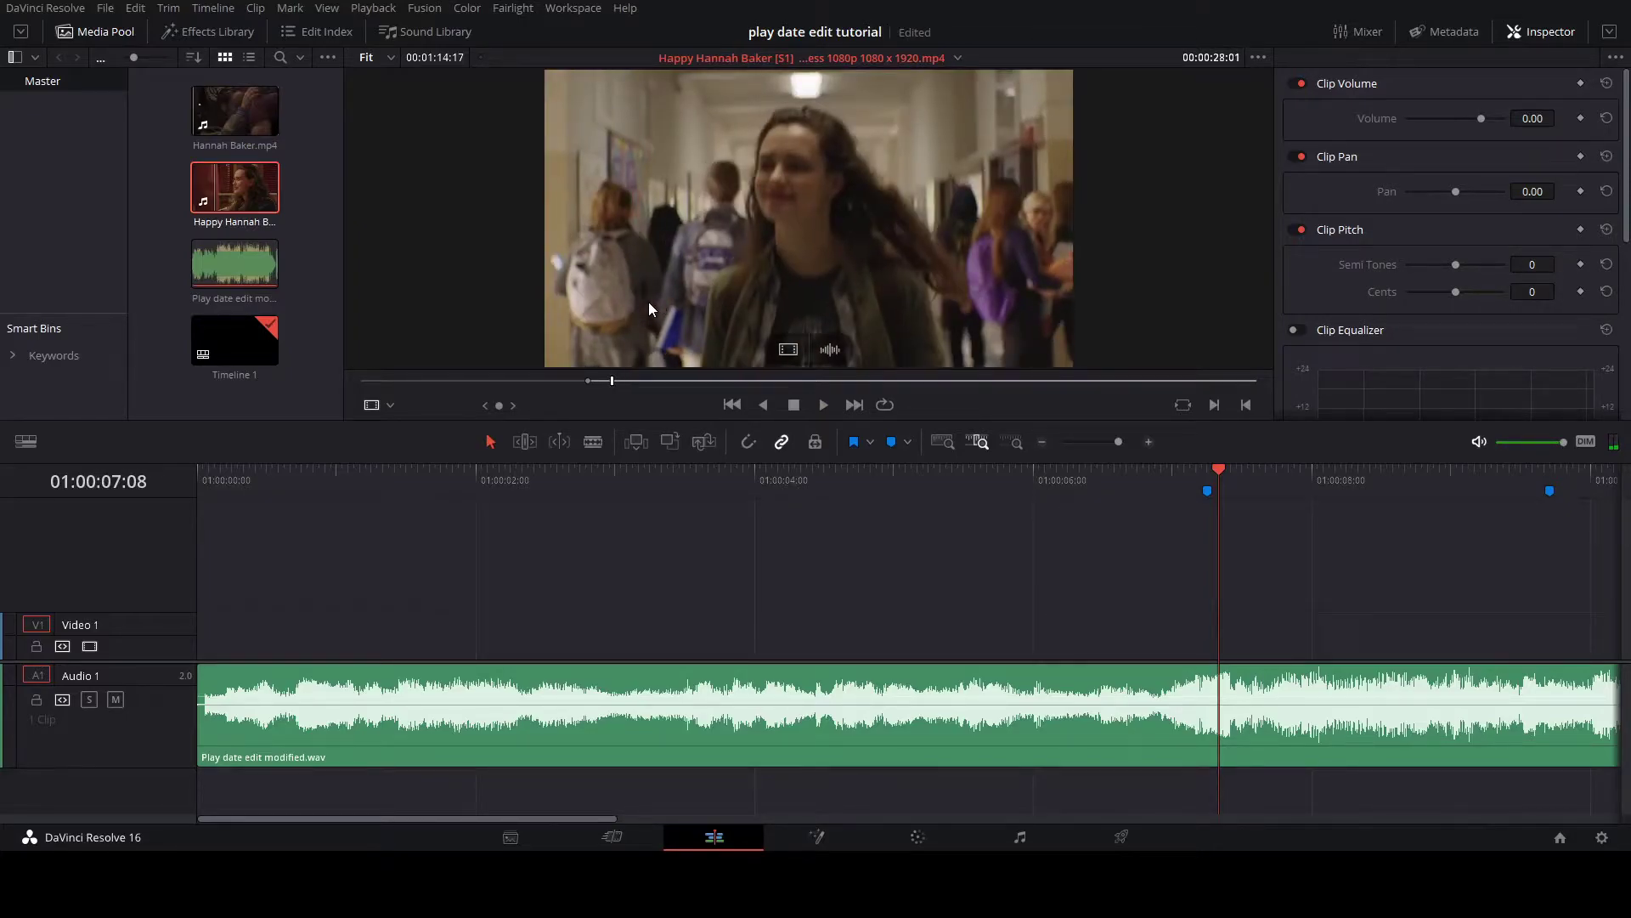
pyautogui.press('o')
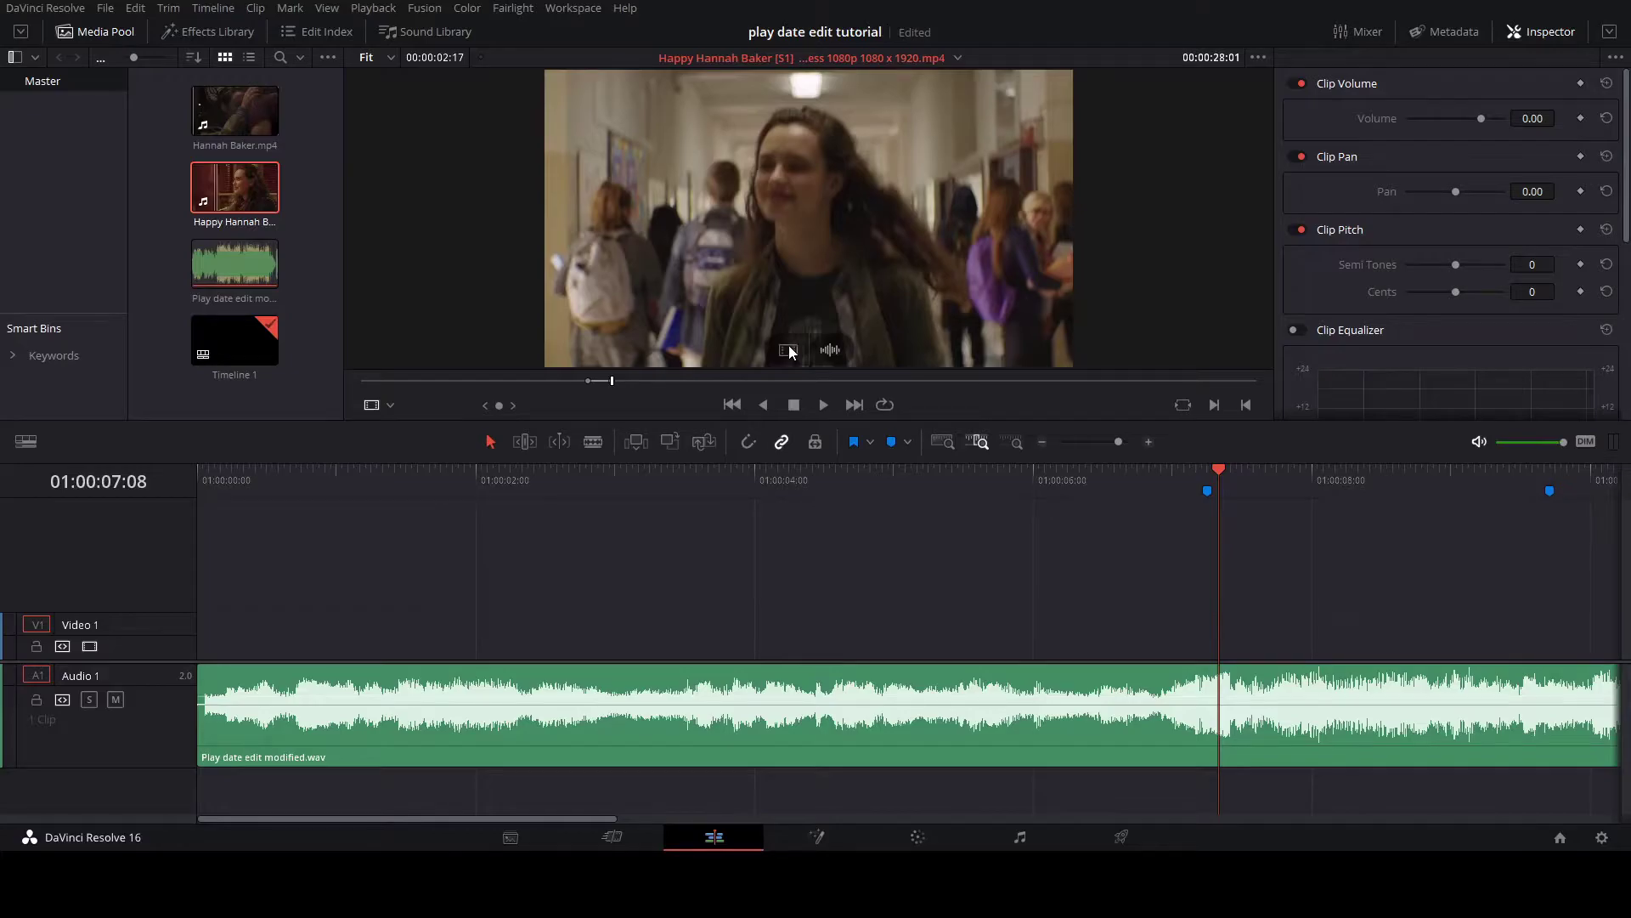
pyautogui.moveTo(788, 350); pyautogui.dragTo(817, 658)
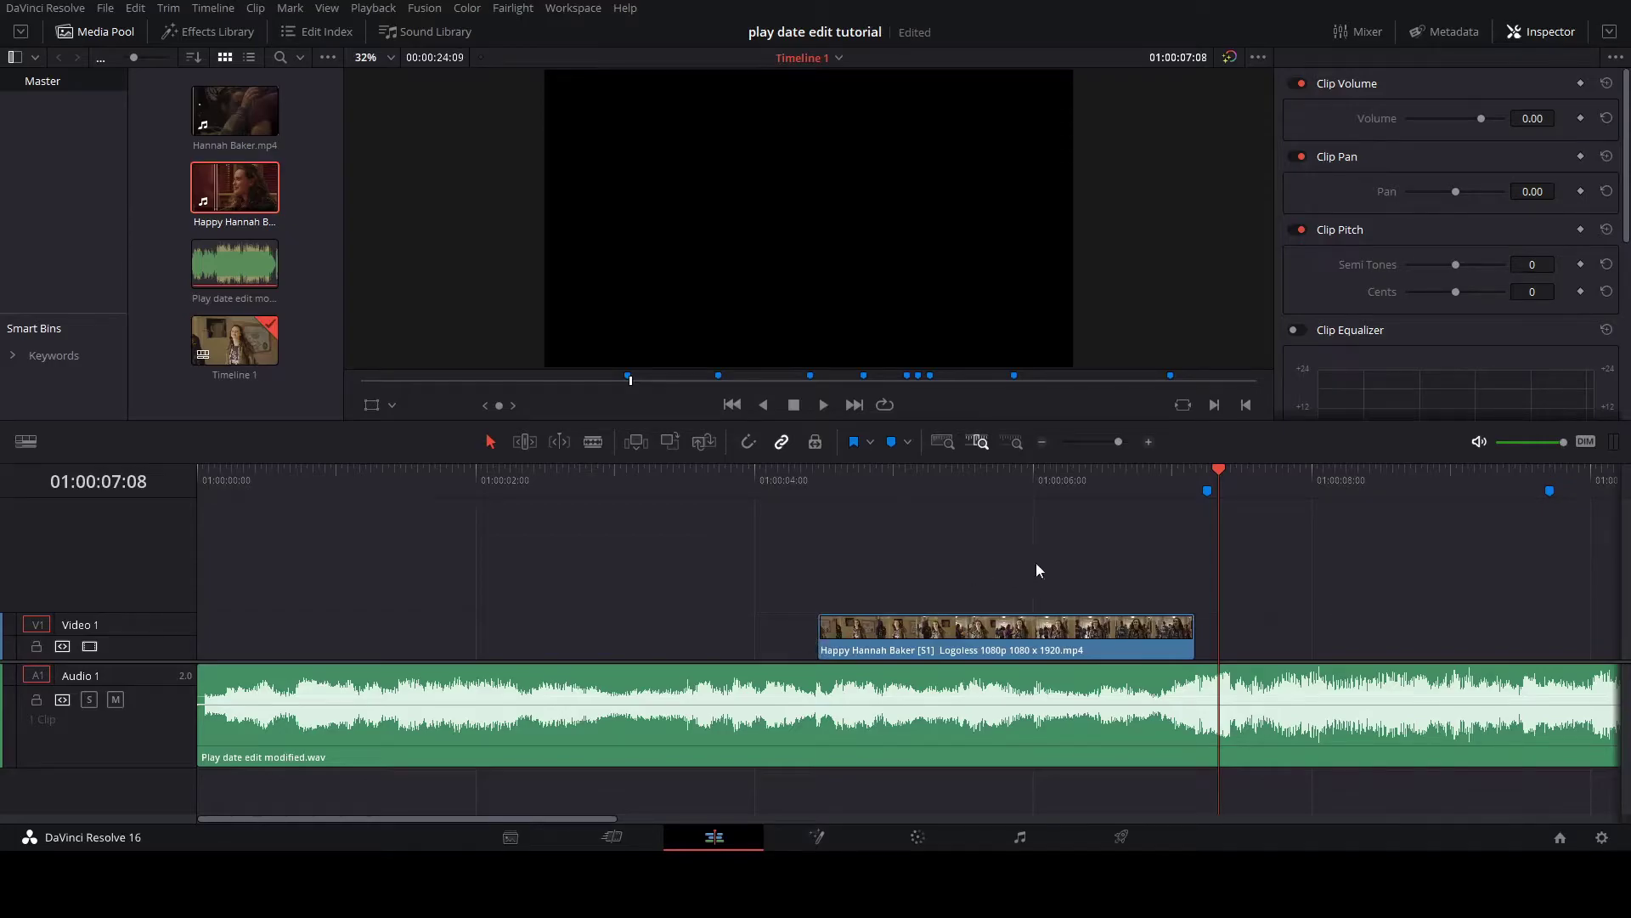
# - Slide the Happy Hannah Baker clip two frames so it ends on Marker 1 at 01:00:07:06
pyautogui.click(826, 481)
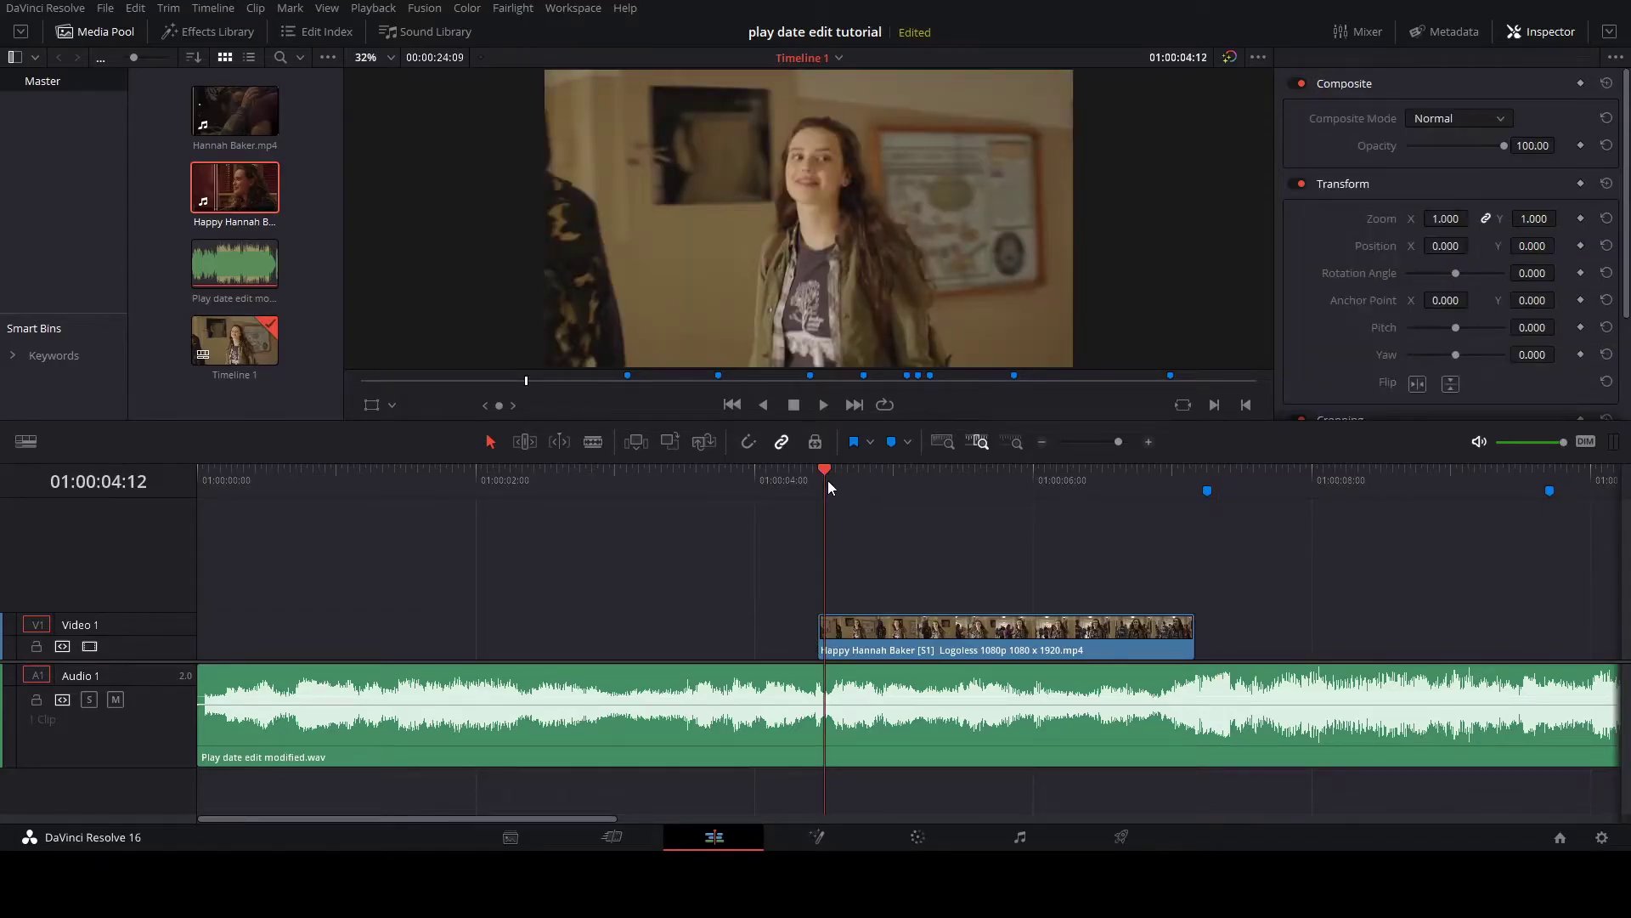
pyautogui.press('space')
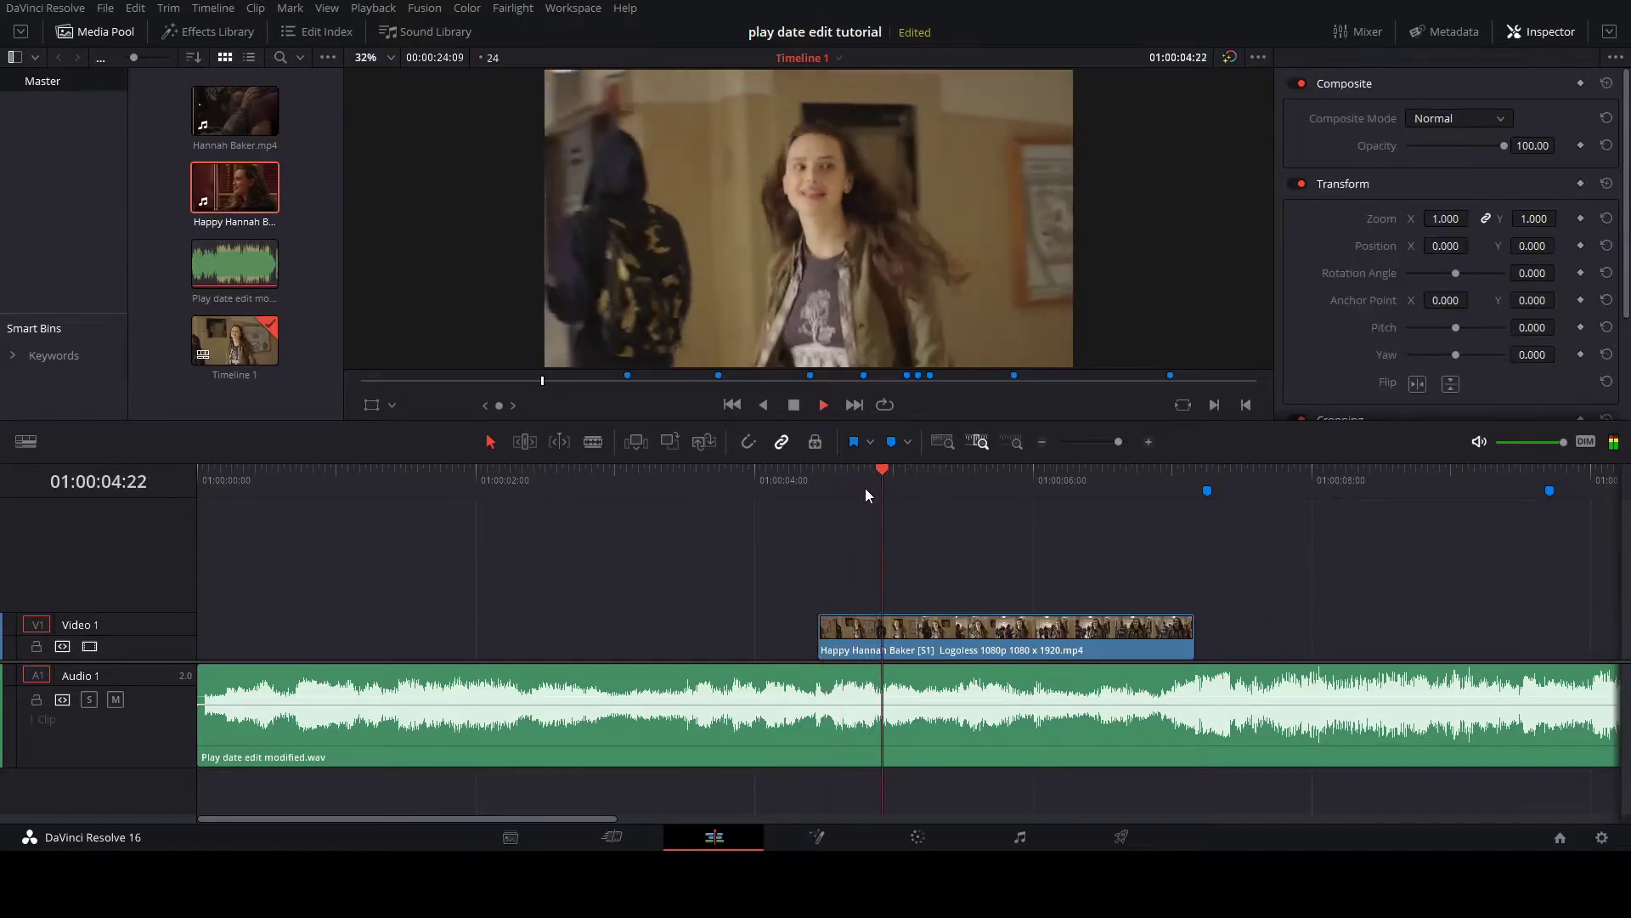
pyautogui.press('space')
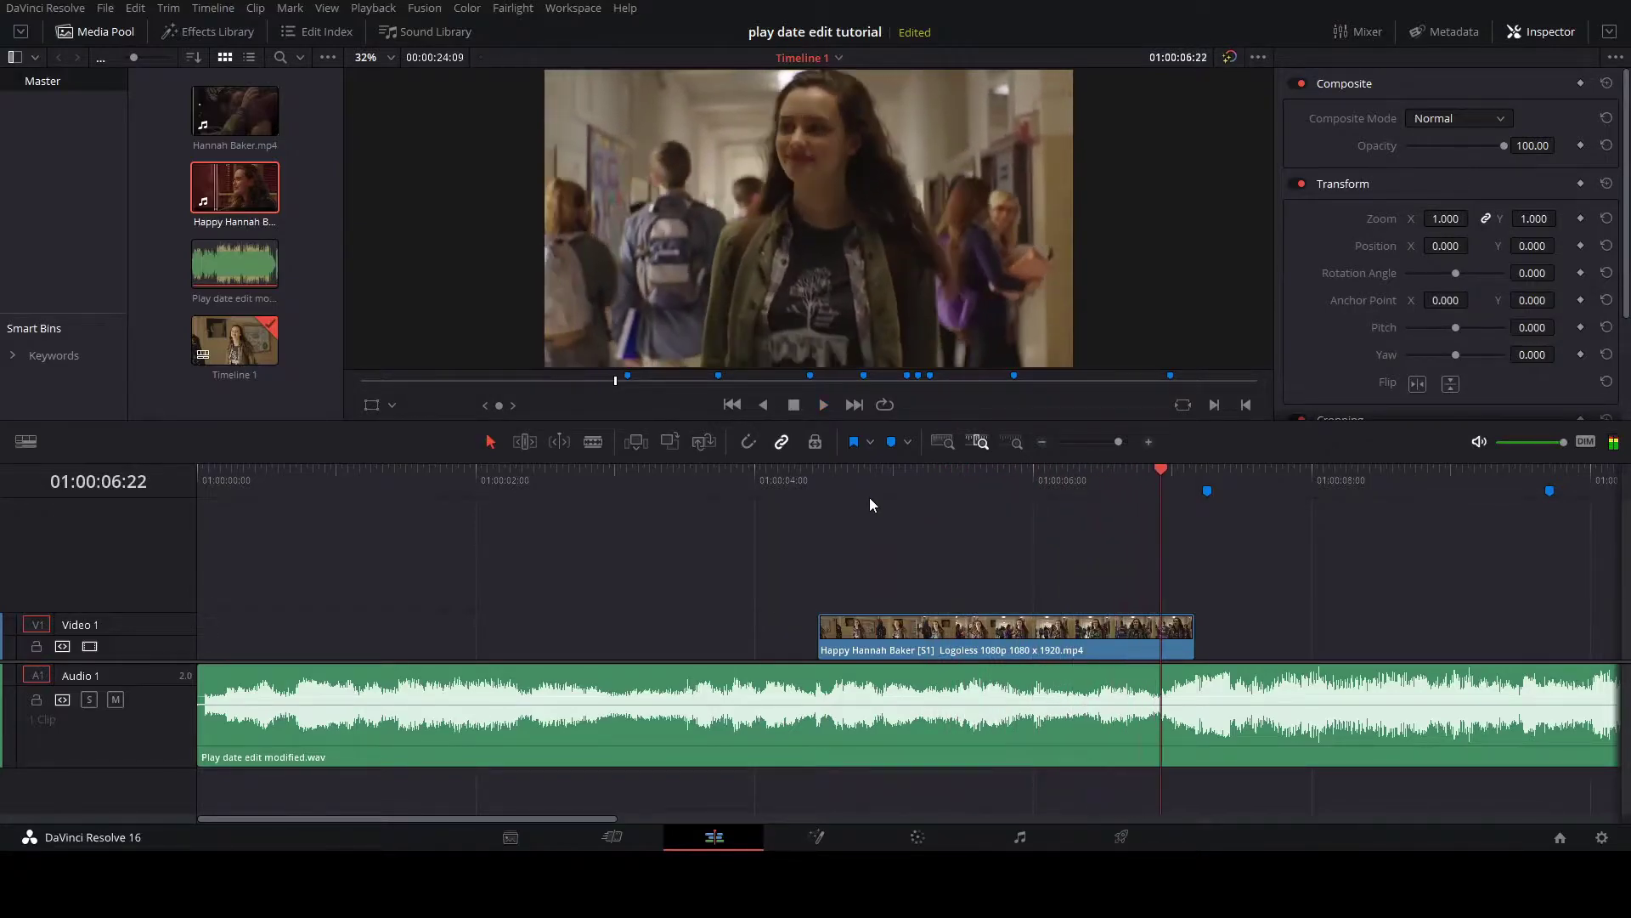
pyautogui.moveTo(1214, 476)
pyautogui.mouseDown()
pyautogui.moveTo(1196, 494)
pyautogui.moveTo(1210, 472)
pyautogui.mouseUp()
pyautogui.moveTo(1177, 625); pyautogui.dragTo(1180, 615)
pyautogui.moveTo(605, 825); pyautogui.dragTo(739, 833)
pyautogui.click(665, 539)
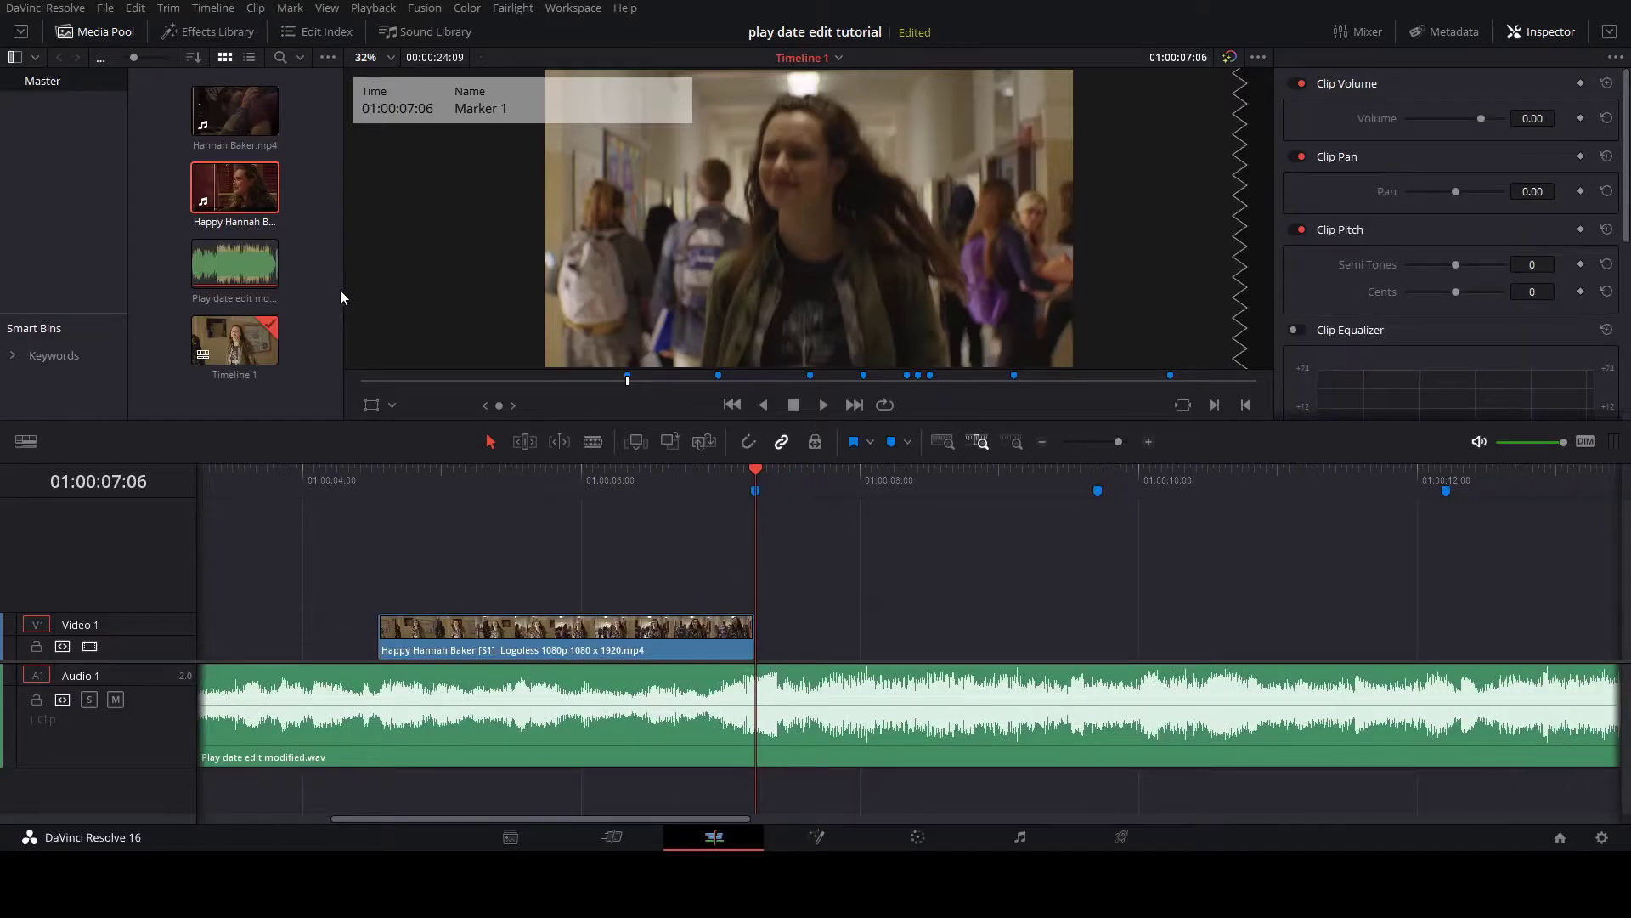
# - Mark an In/Out portion of Hannah Baker.mp4 and place it video-only on V1 at Marker 1
pyautogui.click(244, 134)
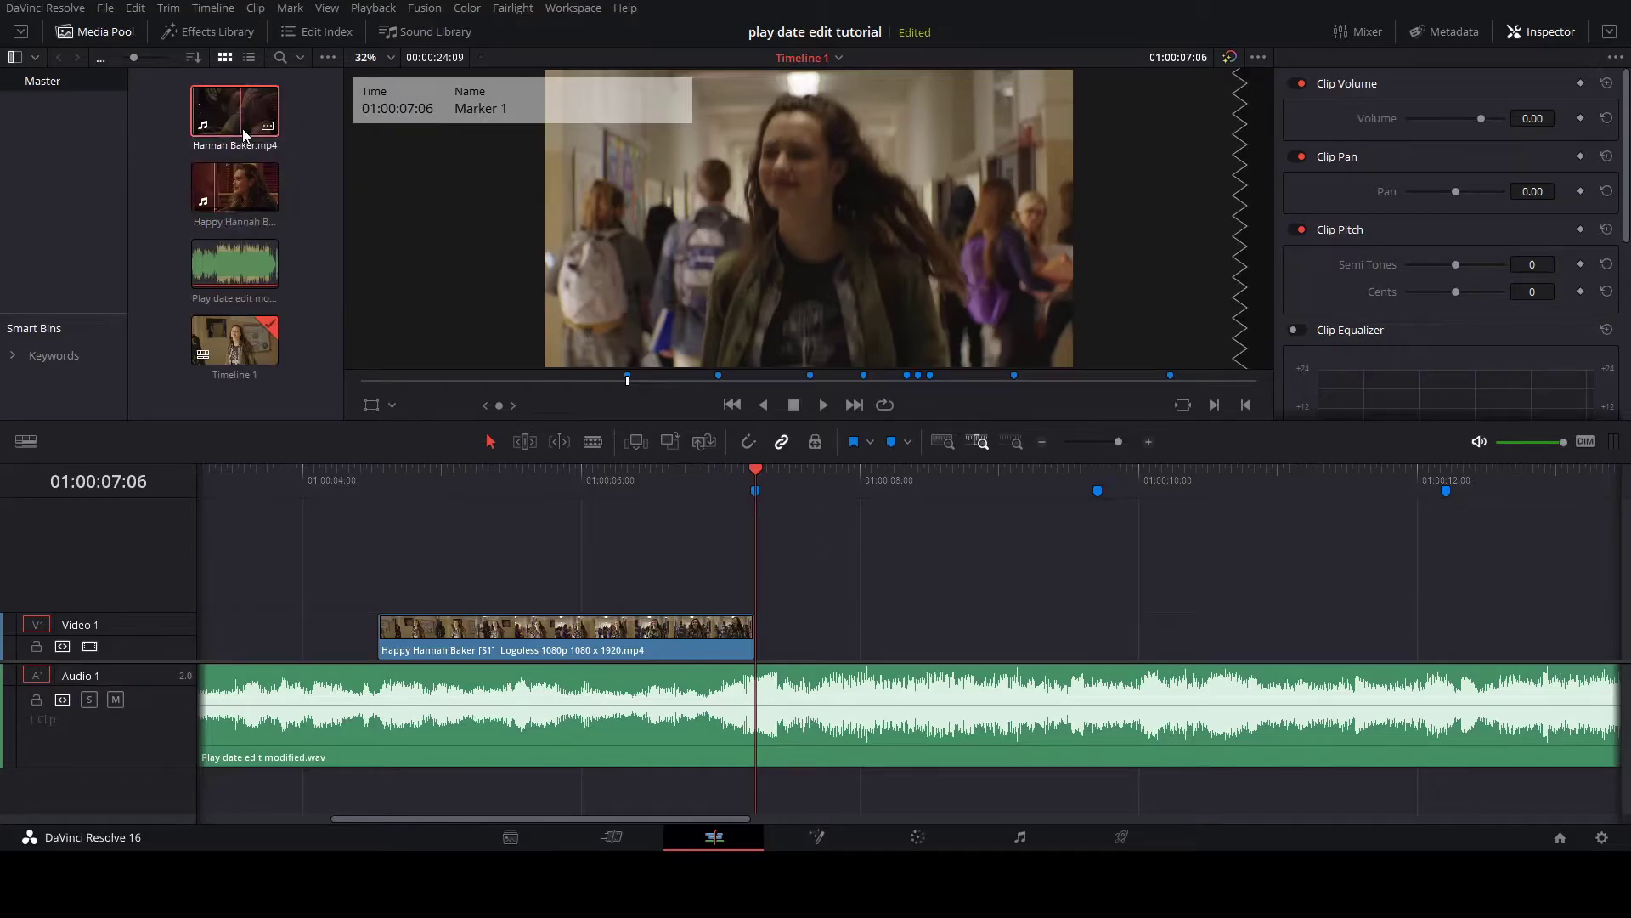
pyautogui.doubleClick(244, 135)
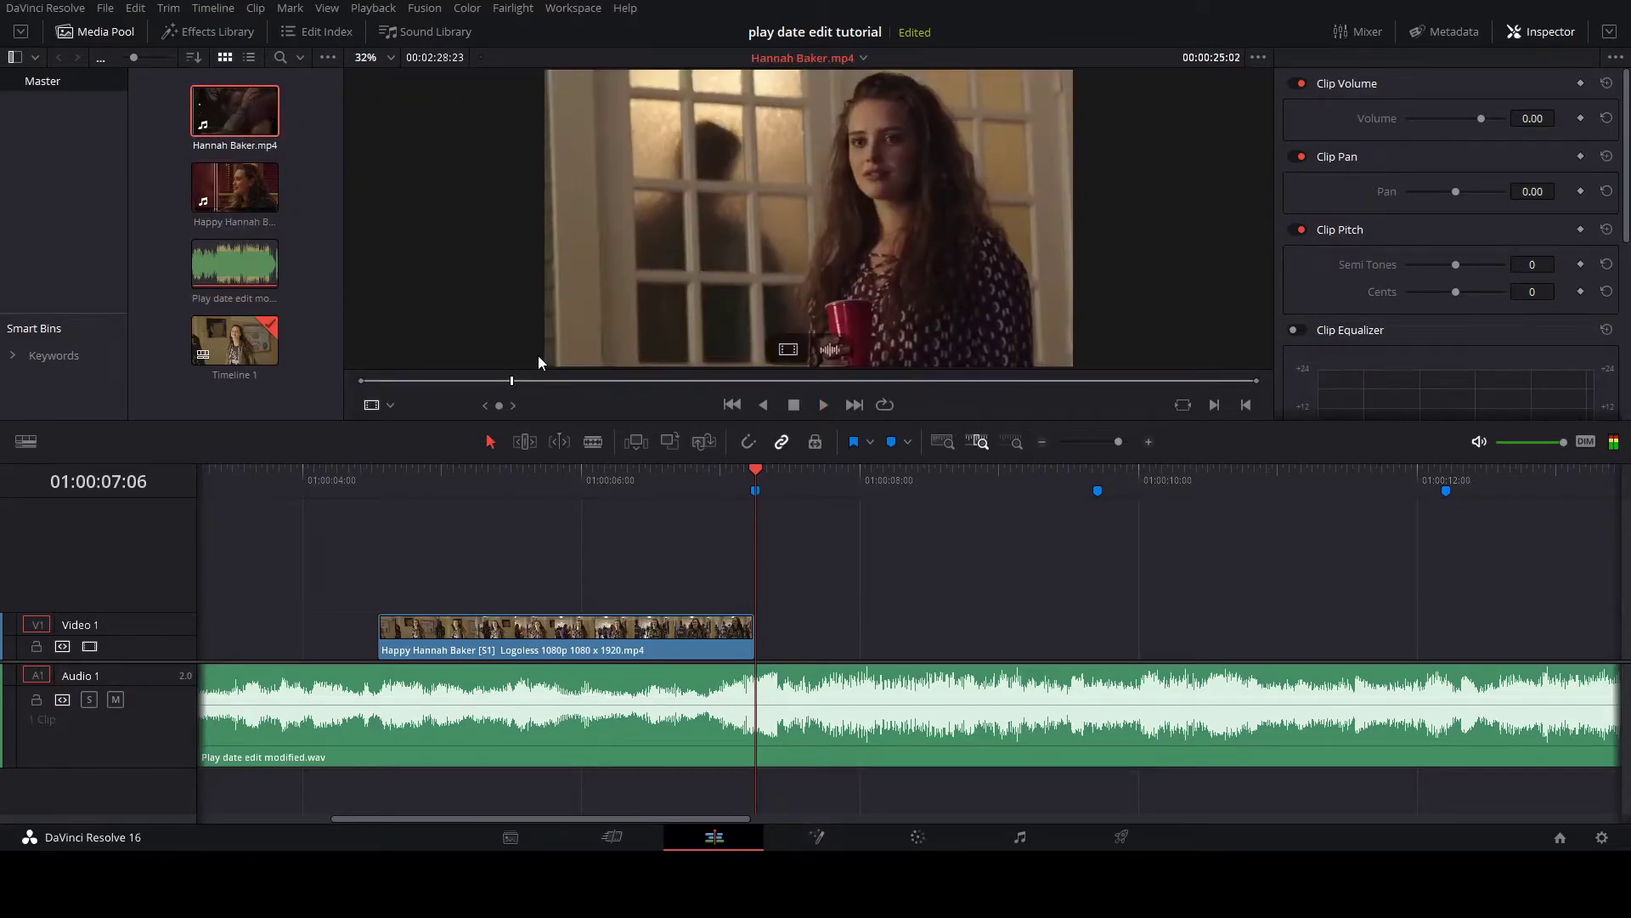
pyautogui.press('i')
pyautogui.press('space')
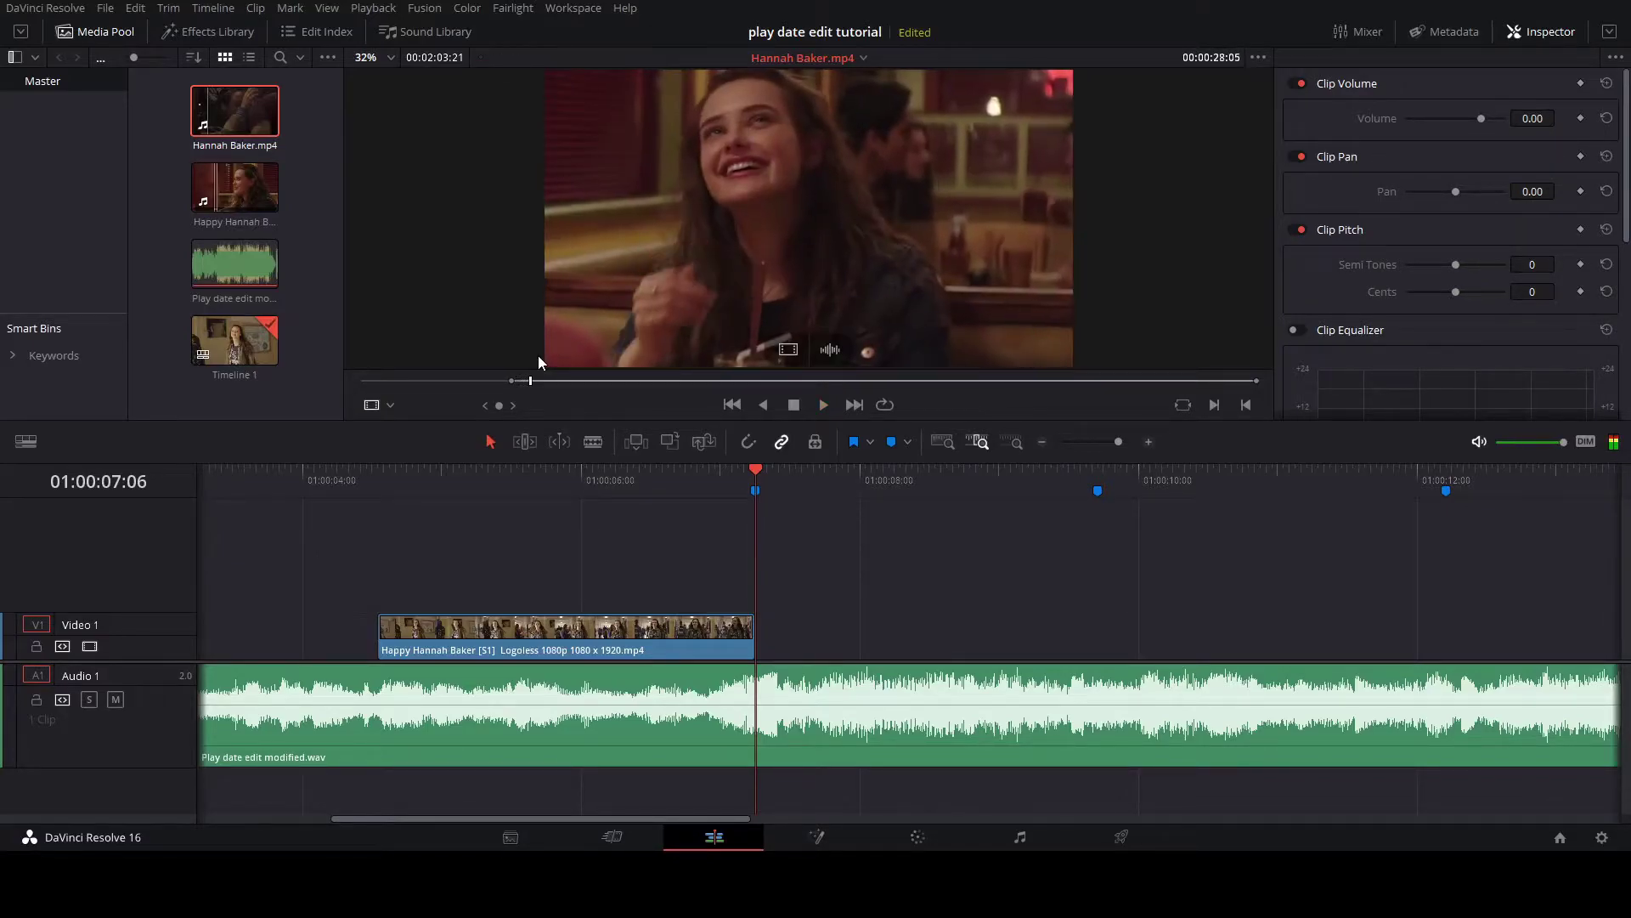
pyautogui.press('j')
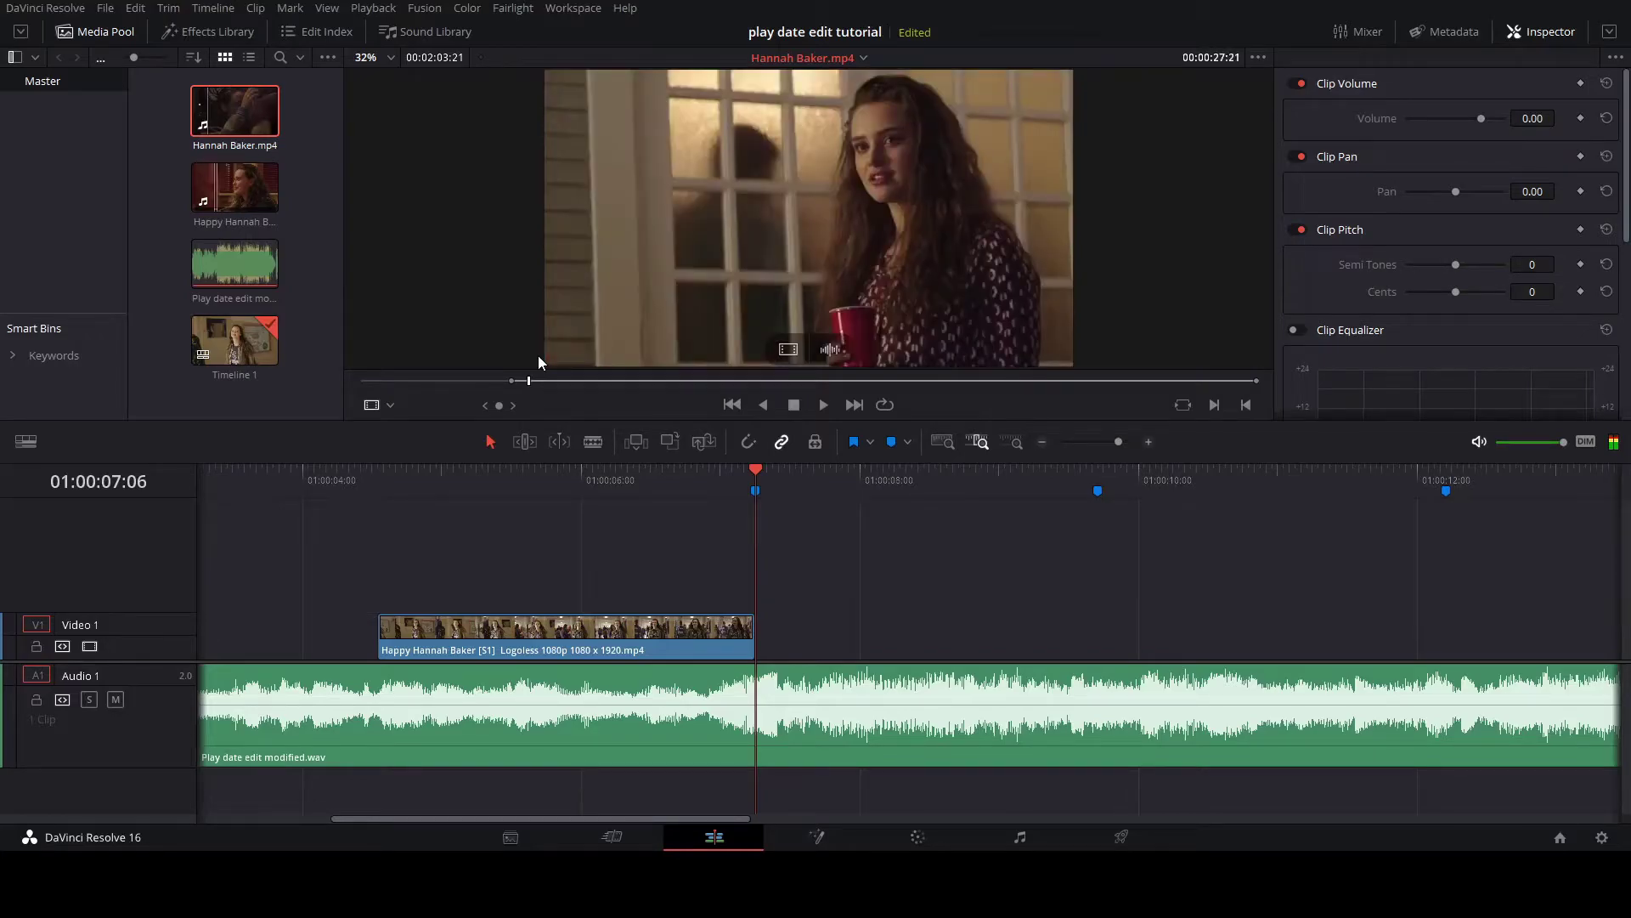
pyautogui.press('o')
pyautogui.moveTo(780, 359)
pyautogui.mouseDown()
pyautogui.moveTo(806, 615)
pyautogui.moveTo(754, 650)
pyautogui.mouseUp()
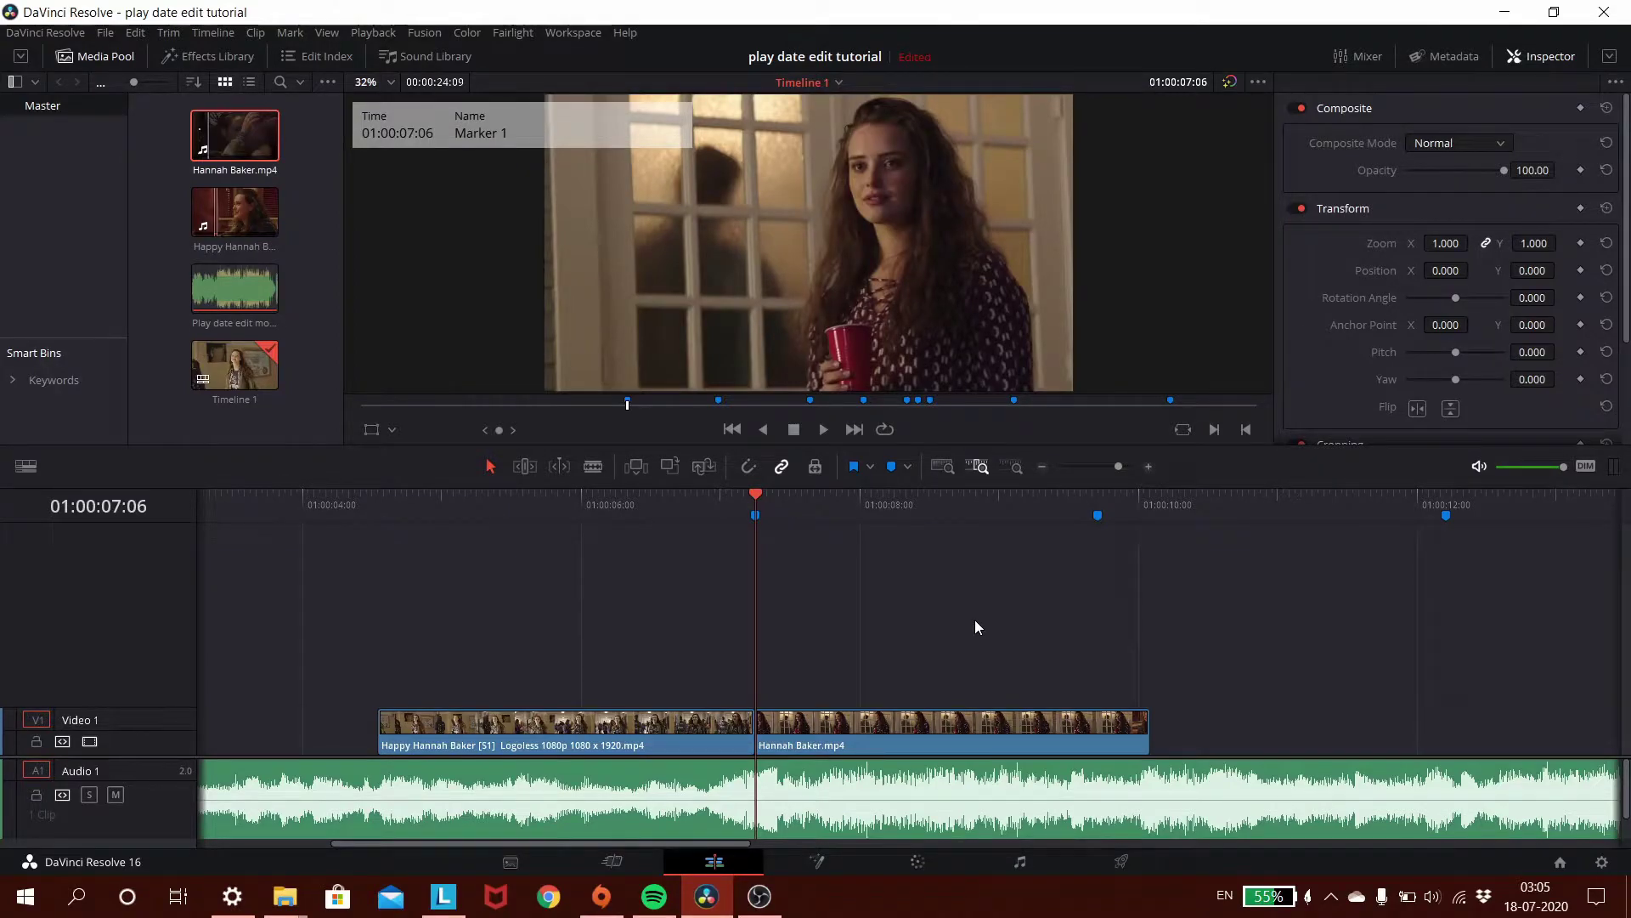
# - Show the Hannah Baker clip's retime curve with Retime Speed on and Retime Frame off
pyautogui.click(864, 731)
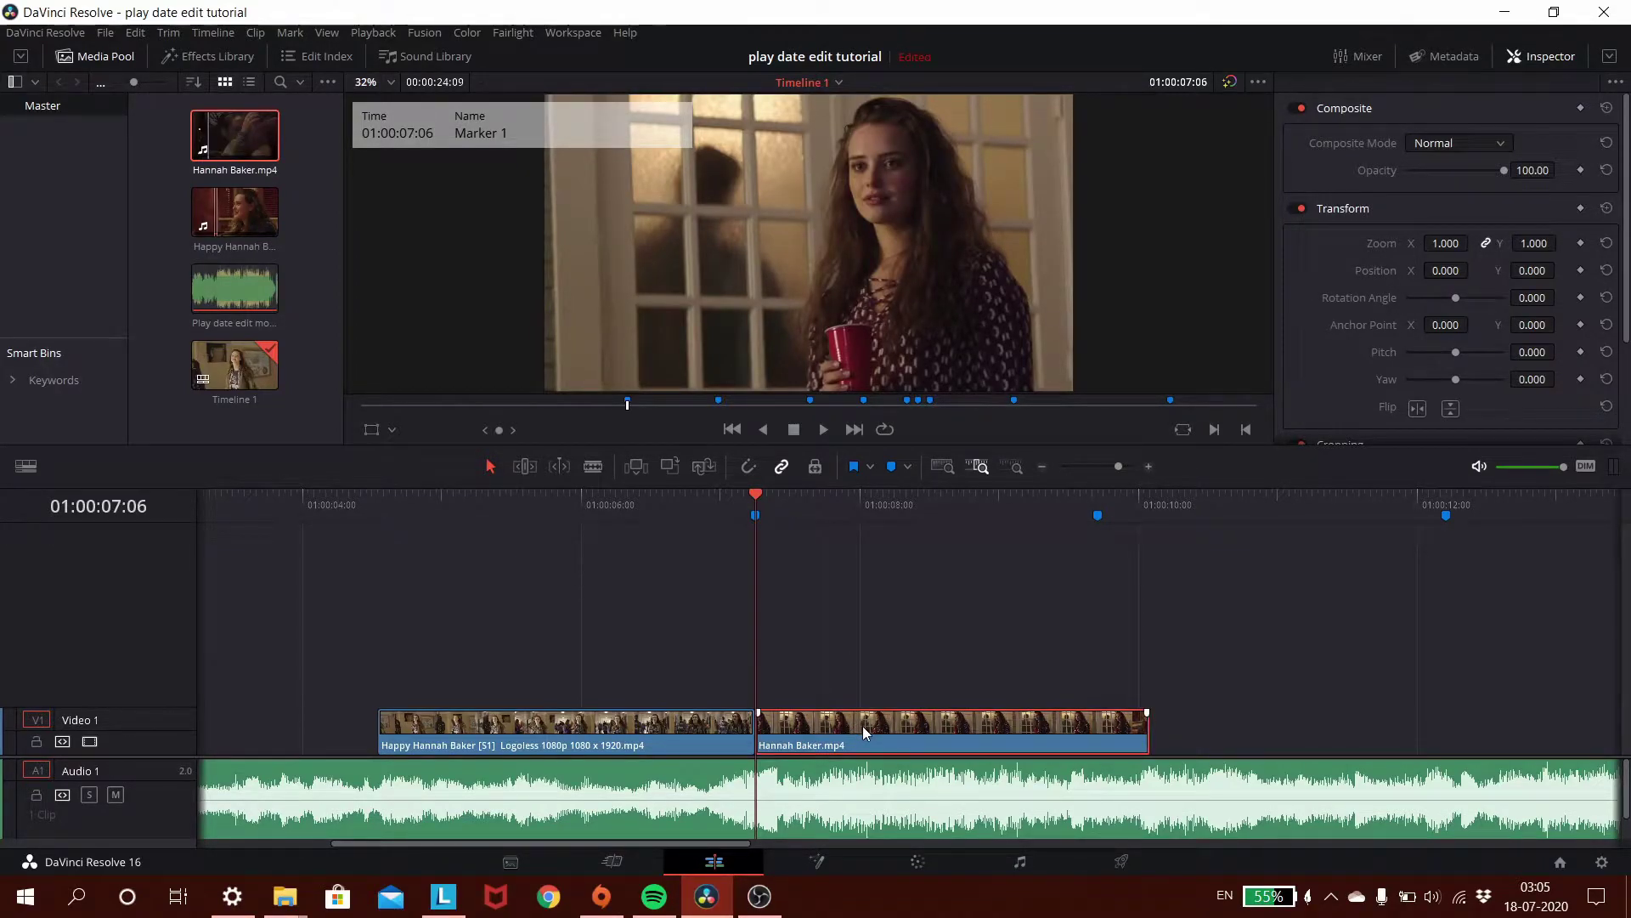
pyautogui.rightClick(864, 732)
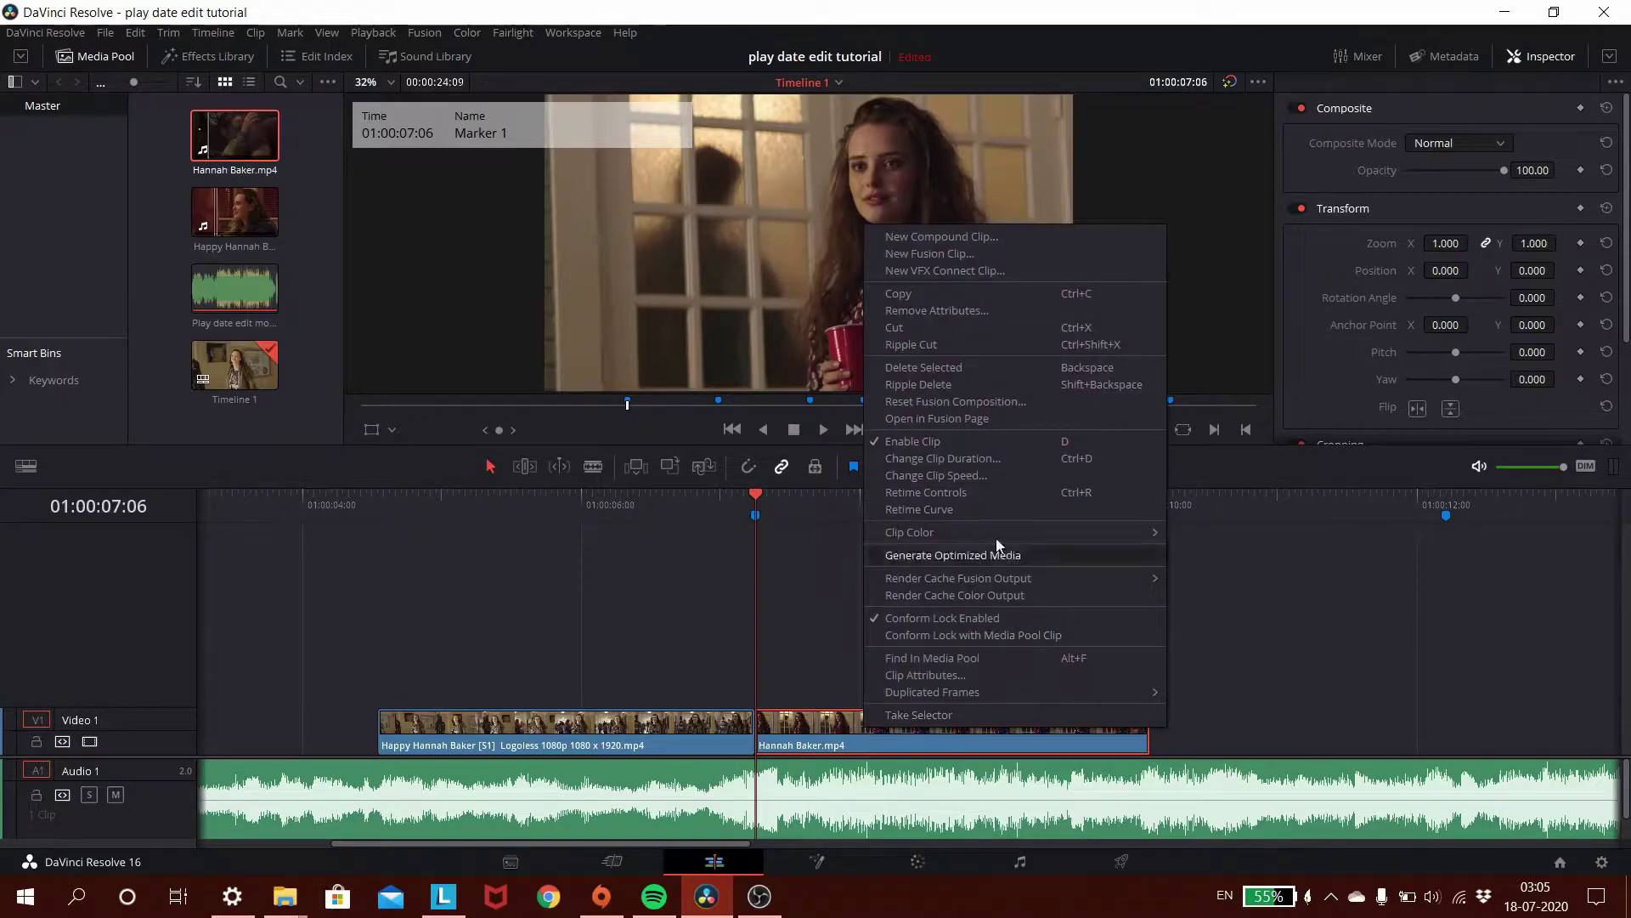
pyautogui.click(947, 512)
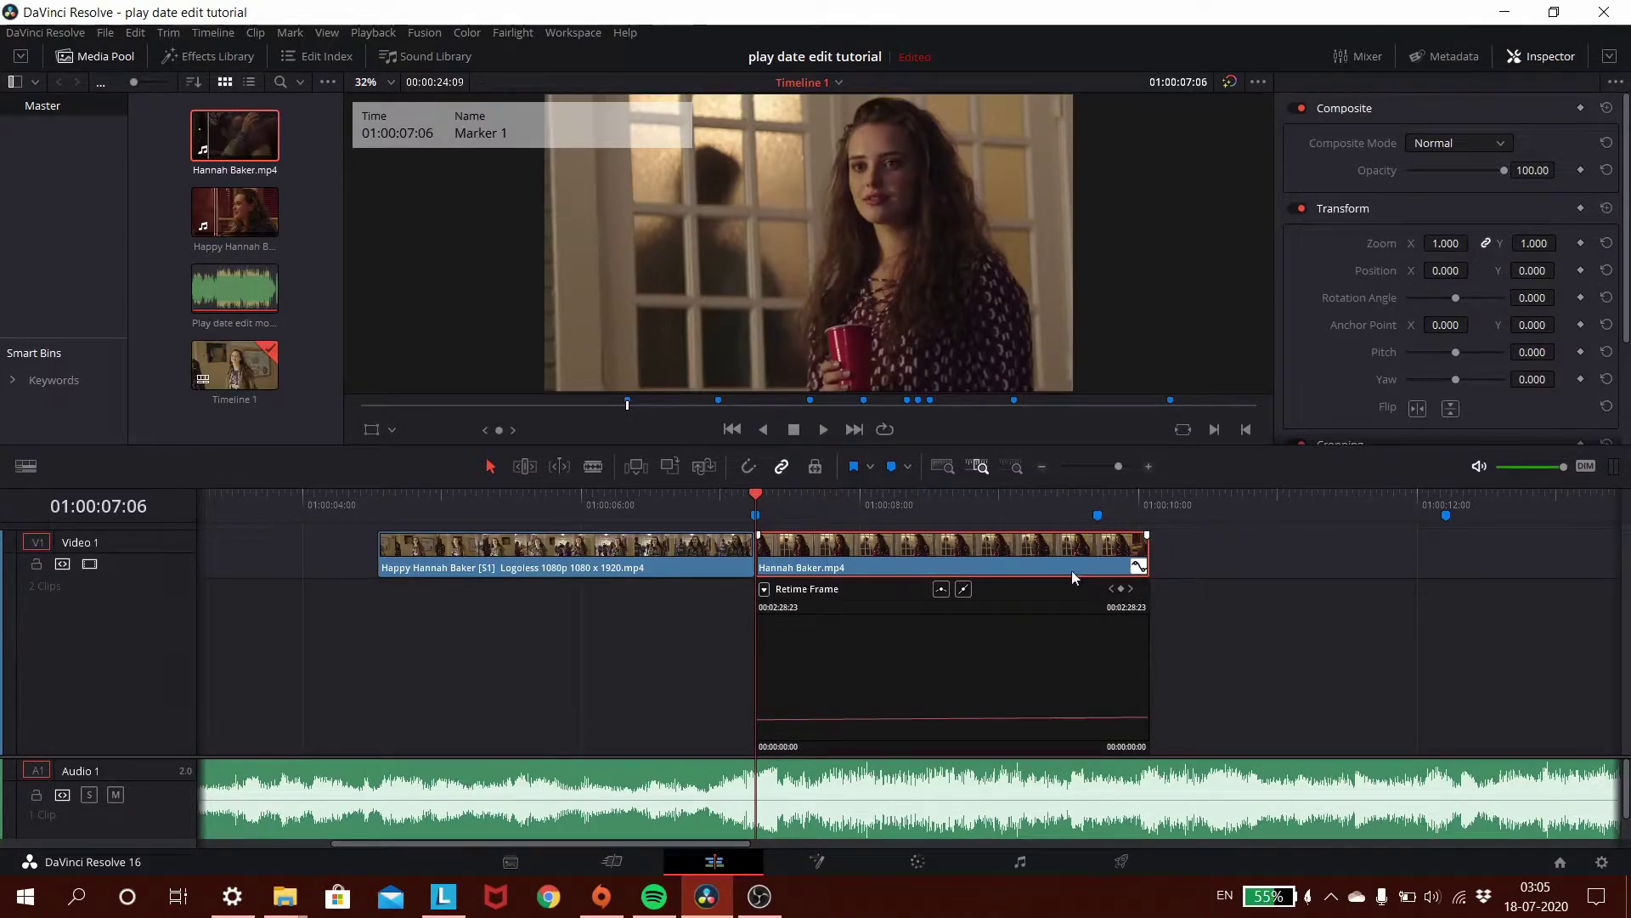
pyautogui.click(764, 590)
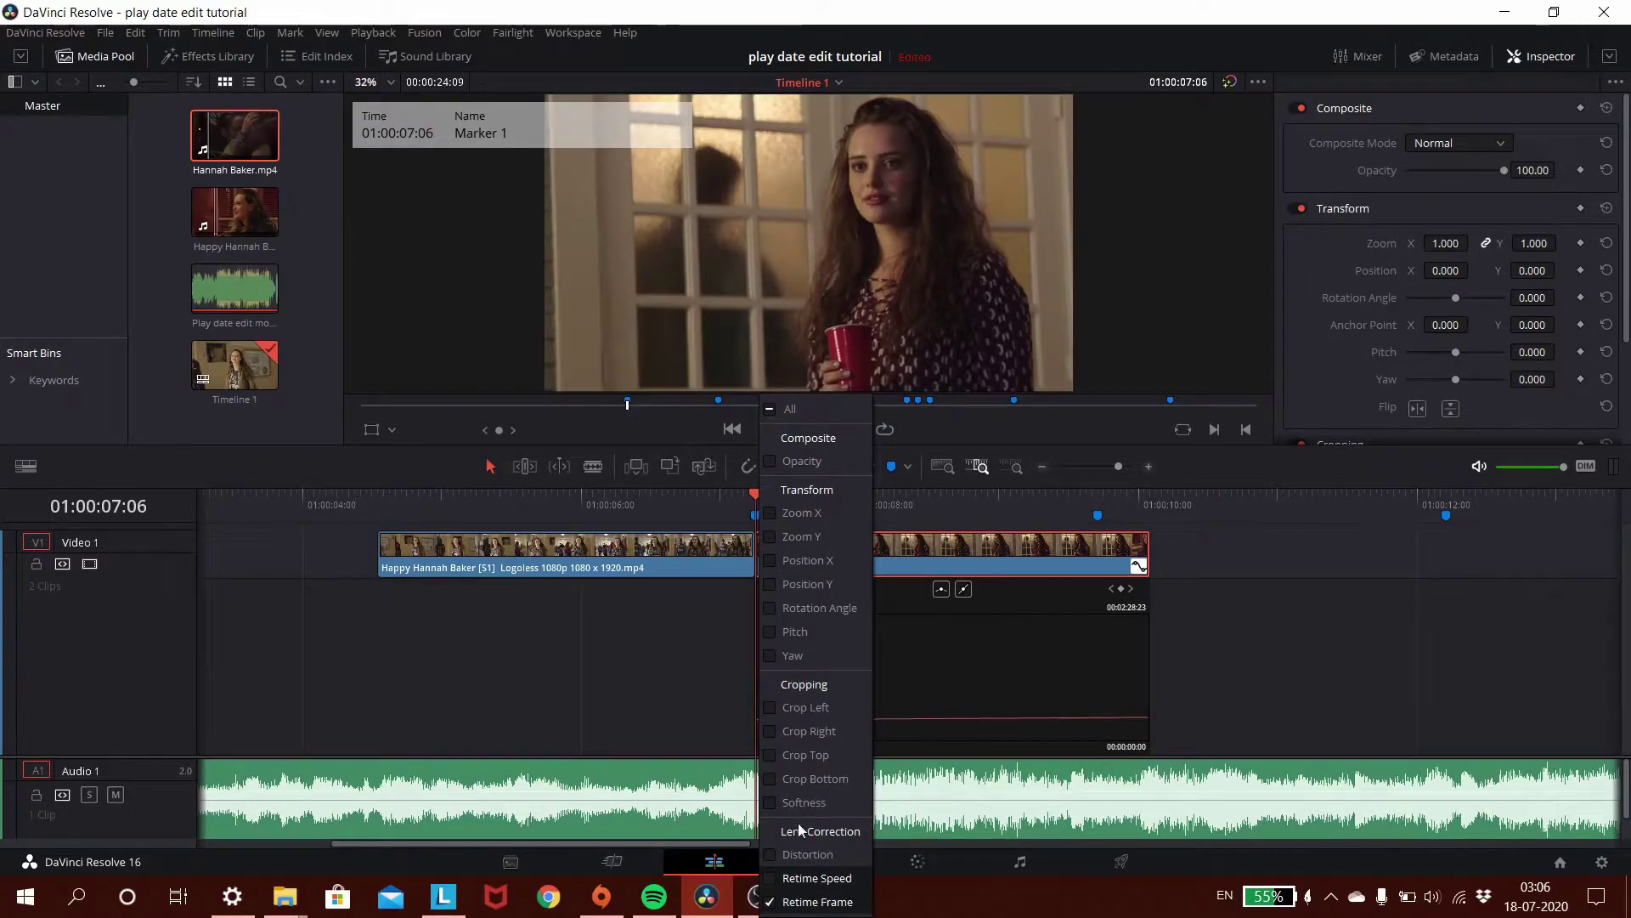
pyautogui.click(771, 880)
pyautogui.click(773, 902)
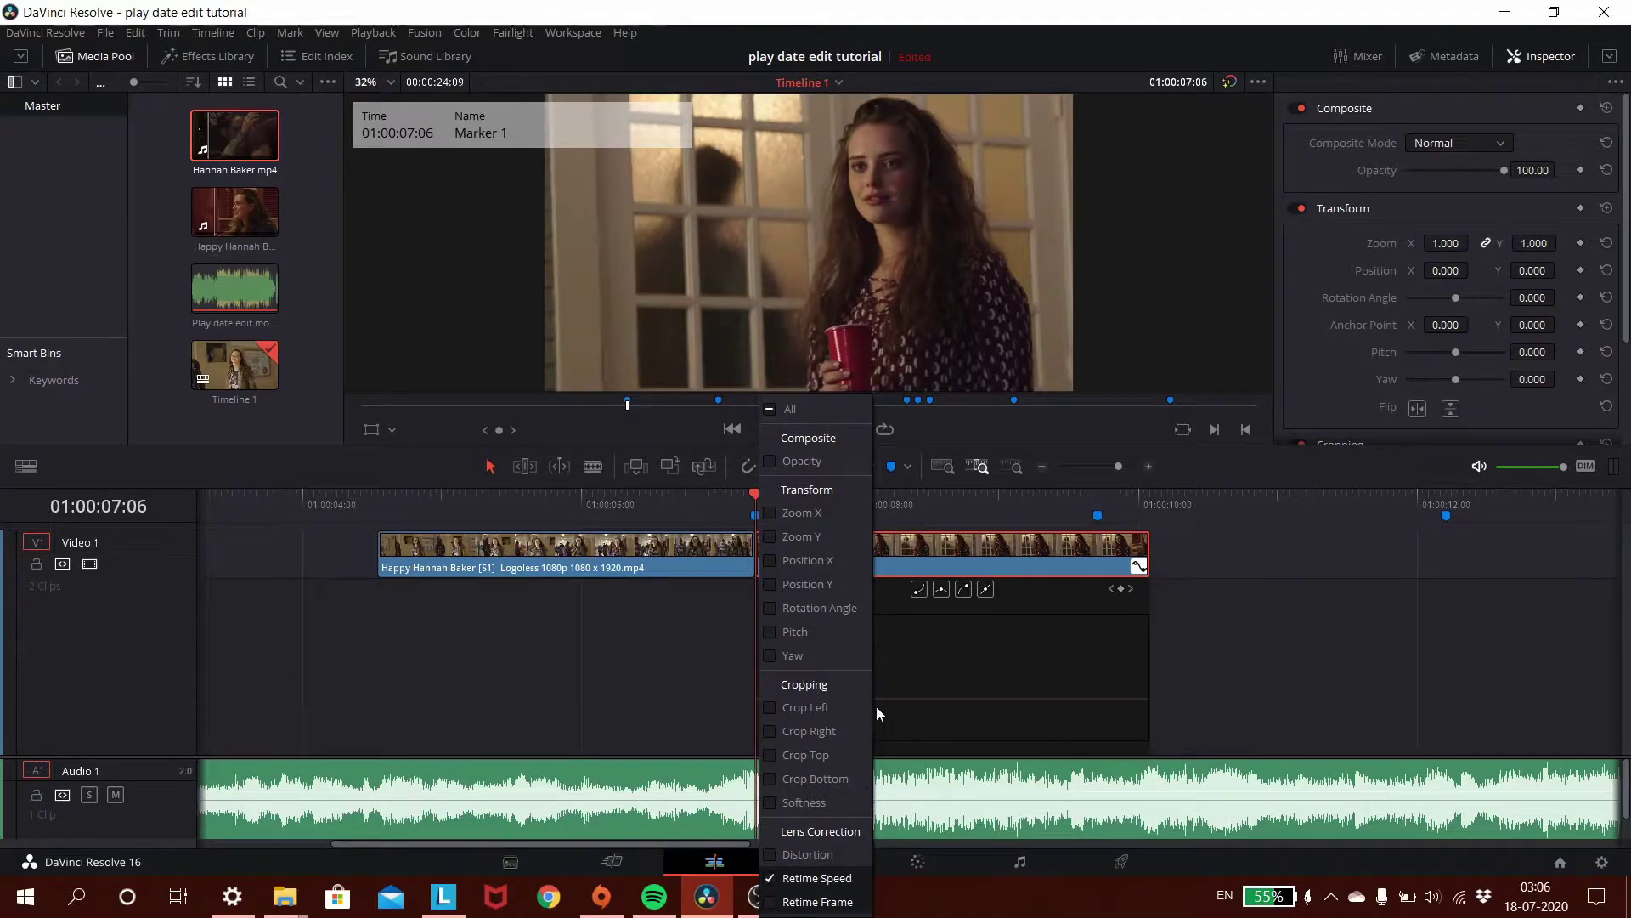
pyautogui.click(912, 650)
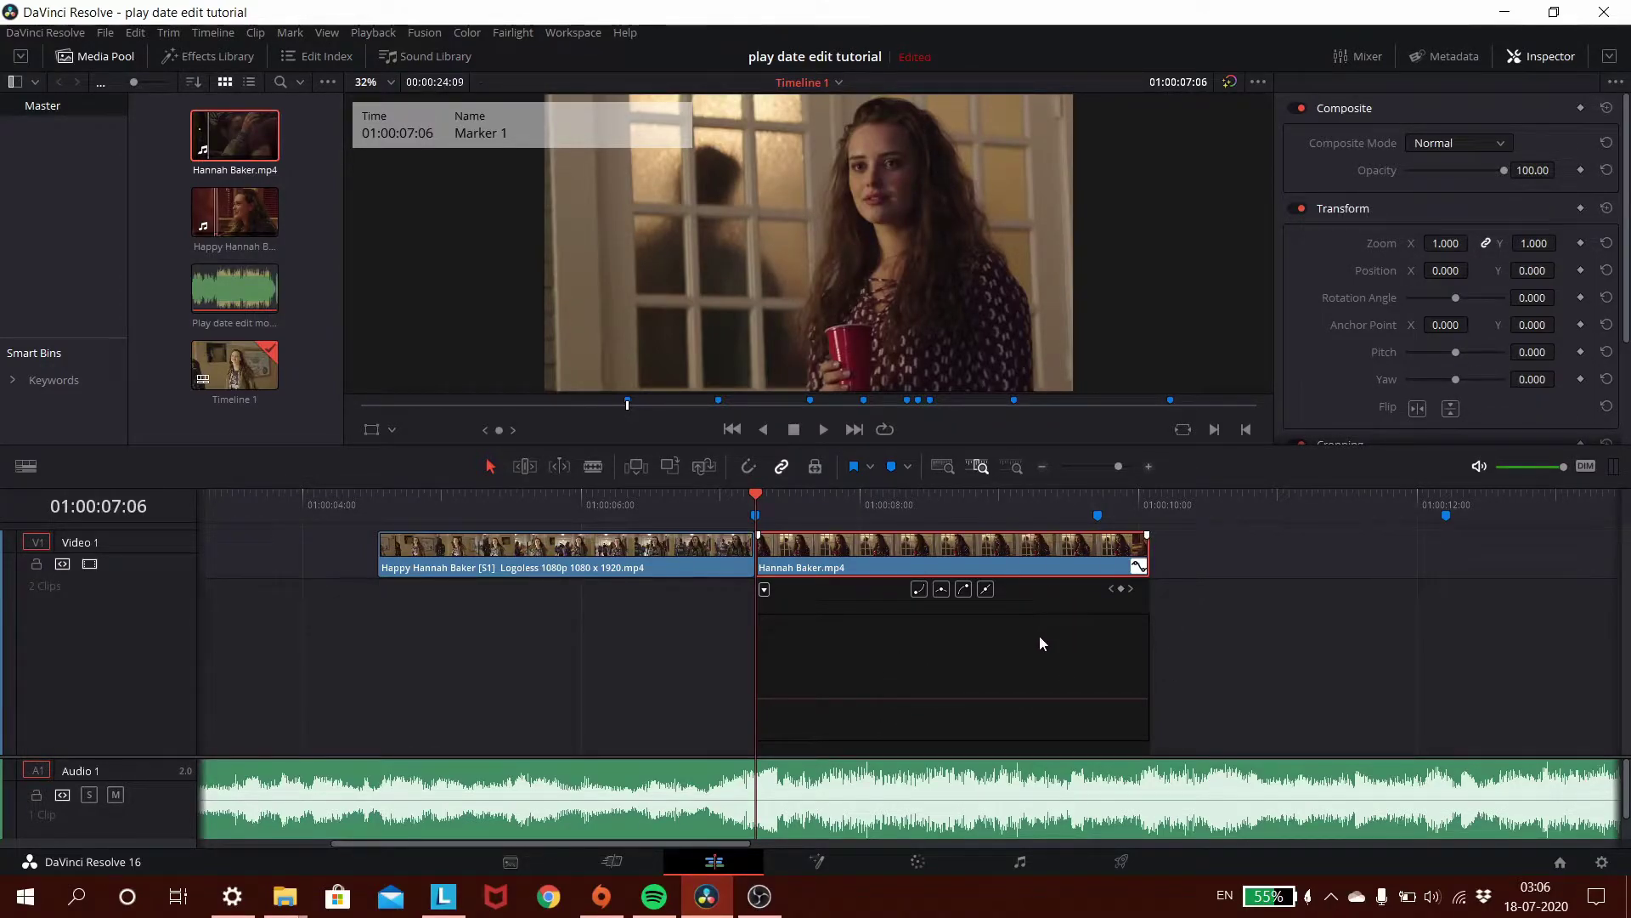
# - Zoom into the timeline and raise the Hannah Baker Retime Speed line to roughly 258%
pyautogui.scroll(2, 1019, 641)
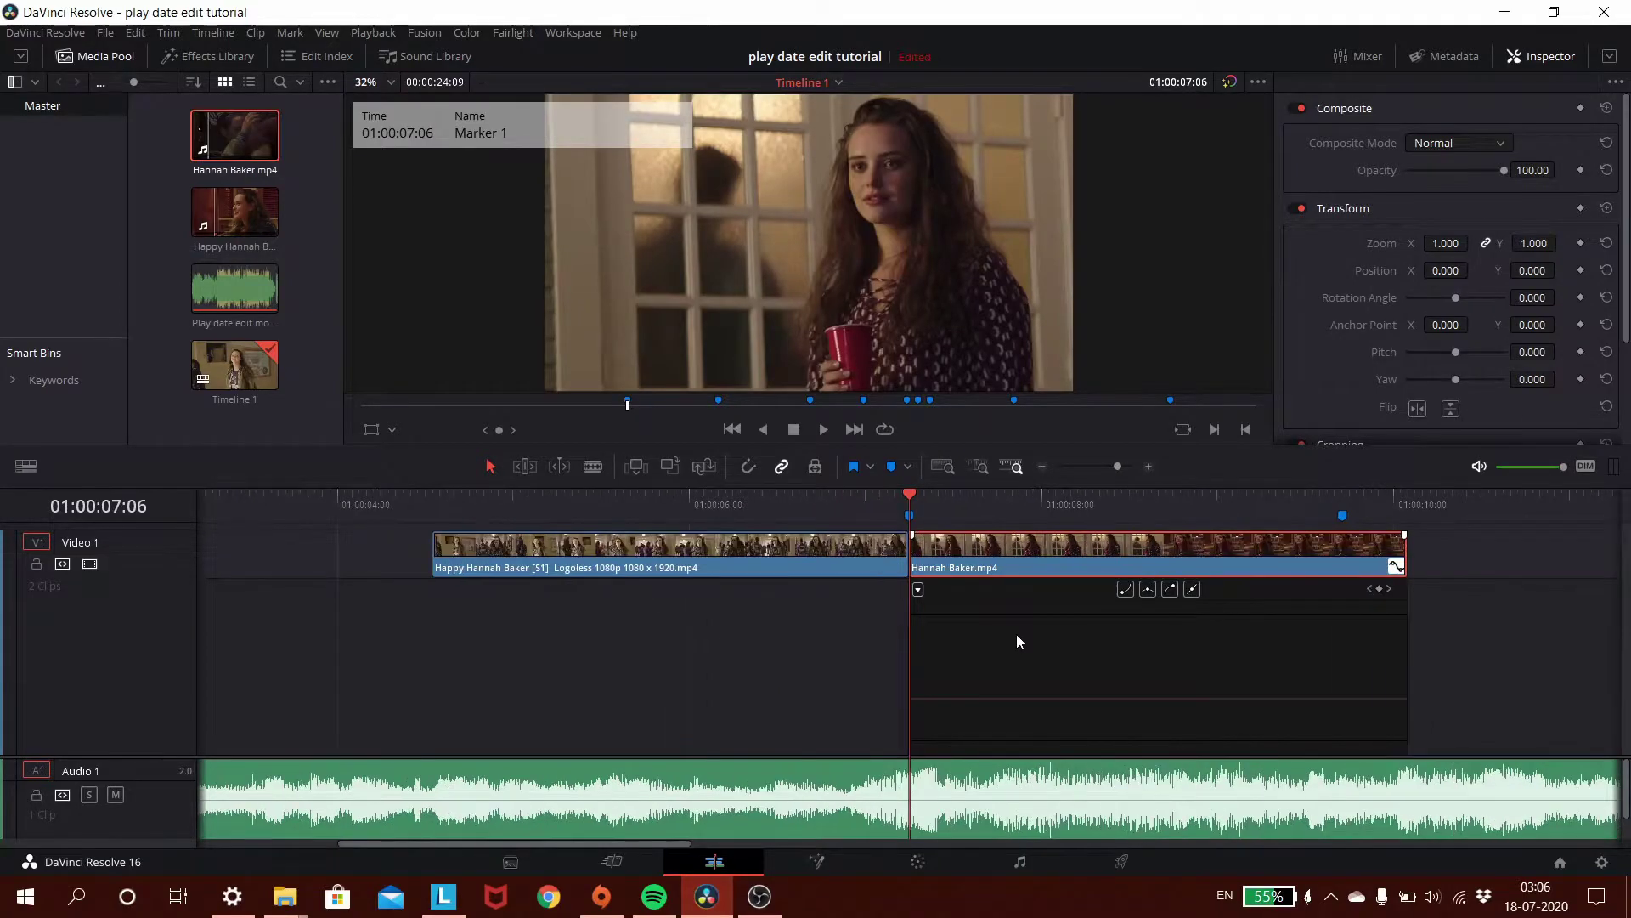
pyautogui.scroll(1, 1018, 641)
pyautogui.scroll(1, 1018, 642)
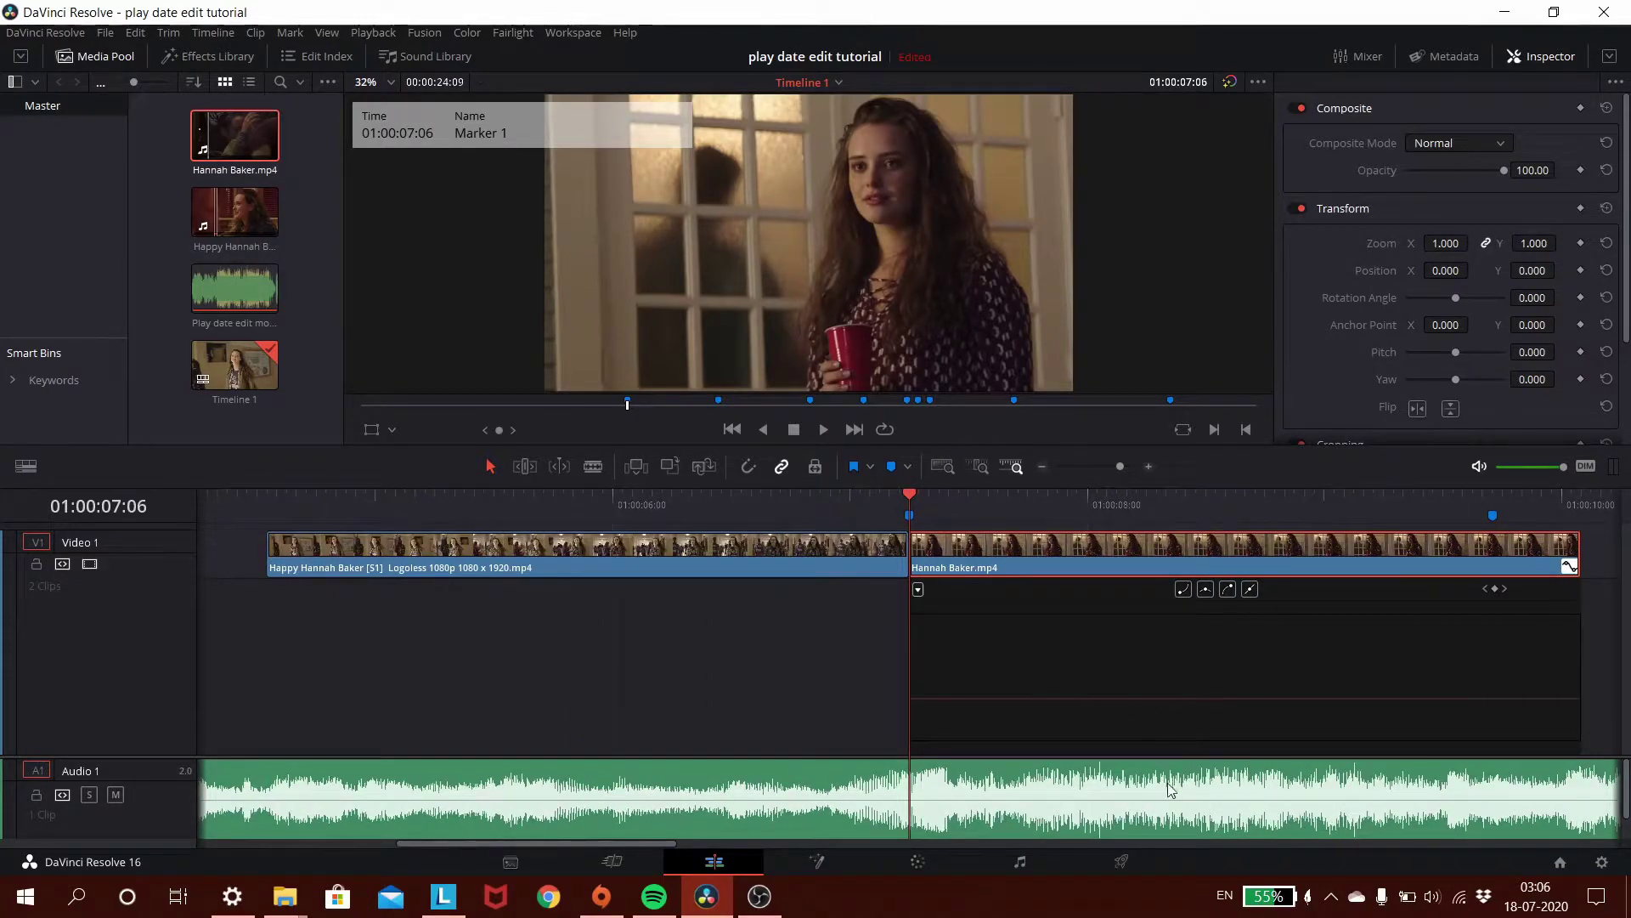
pyautogui.moveTo(639, 843); pyautogui.dragTo(698, 863)
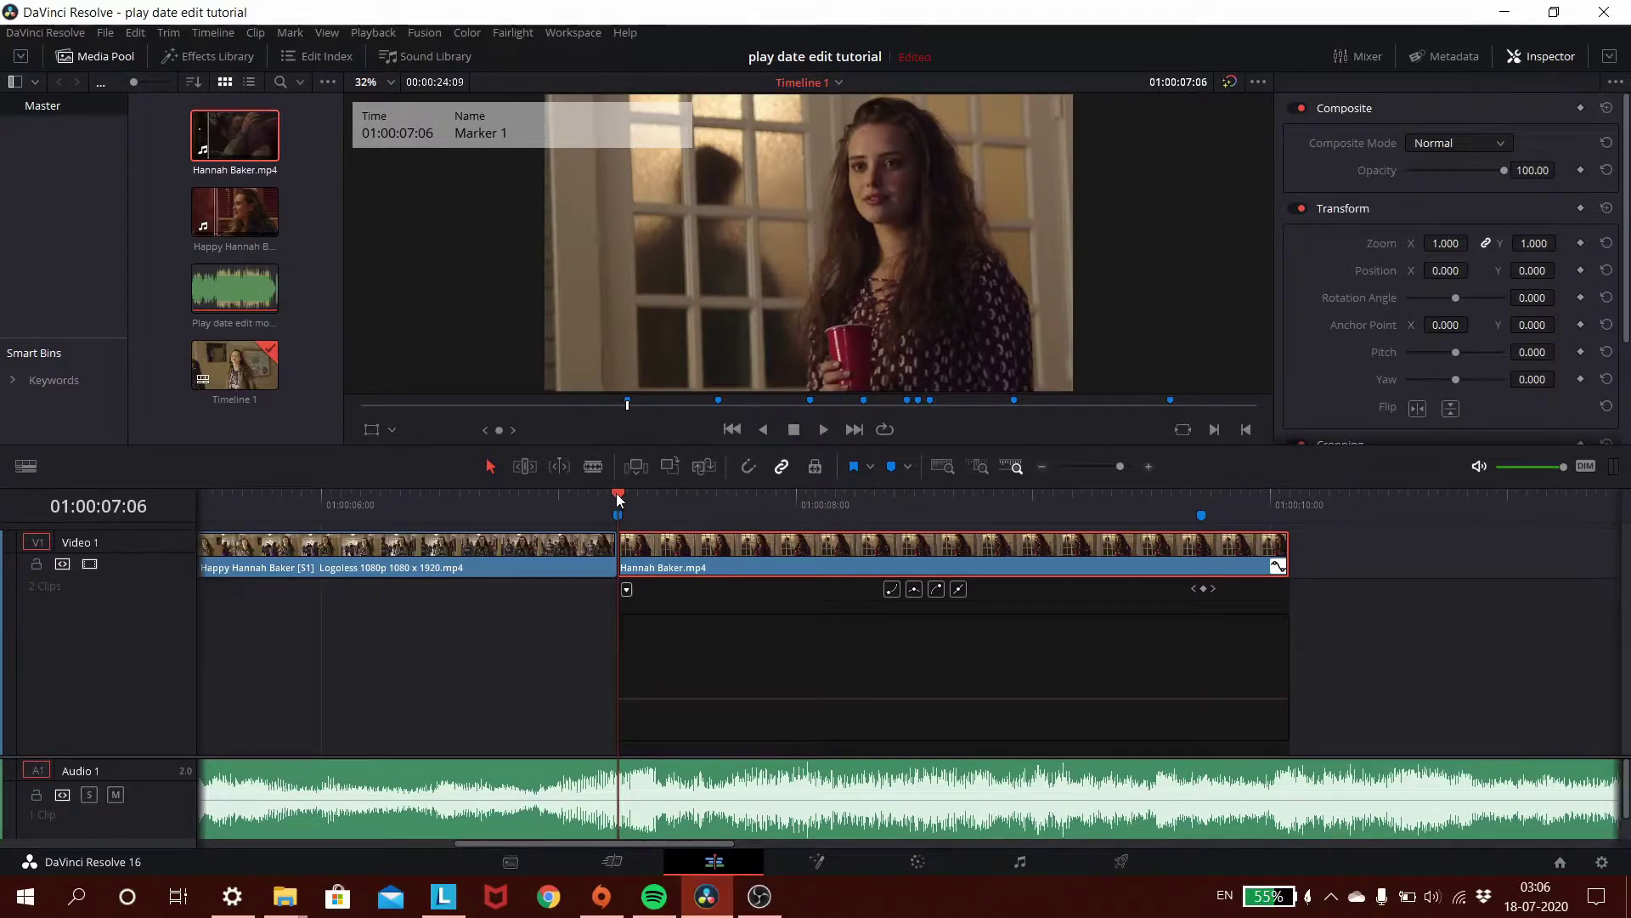
pyautogui.press('Right')
pyautogui.press('Right')
pyautogui.press('Right')
pyautogui.press('Right')
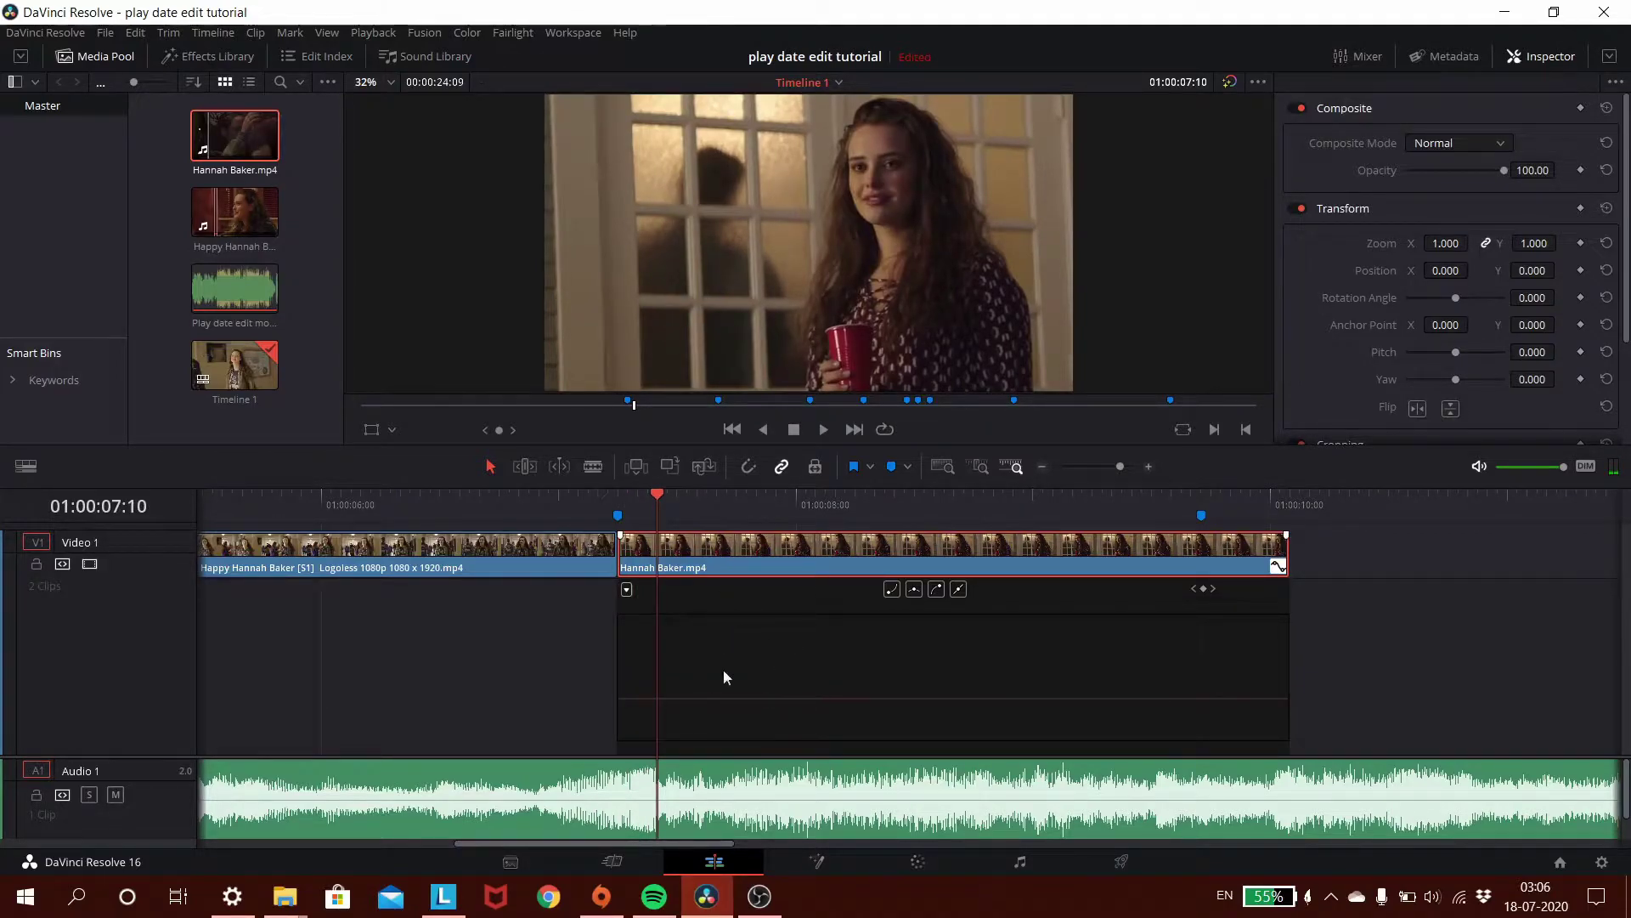
pyautogui.moveTo(769, 706)
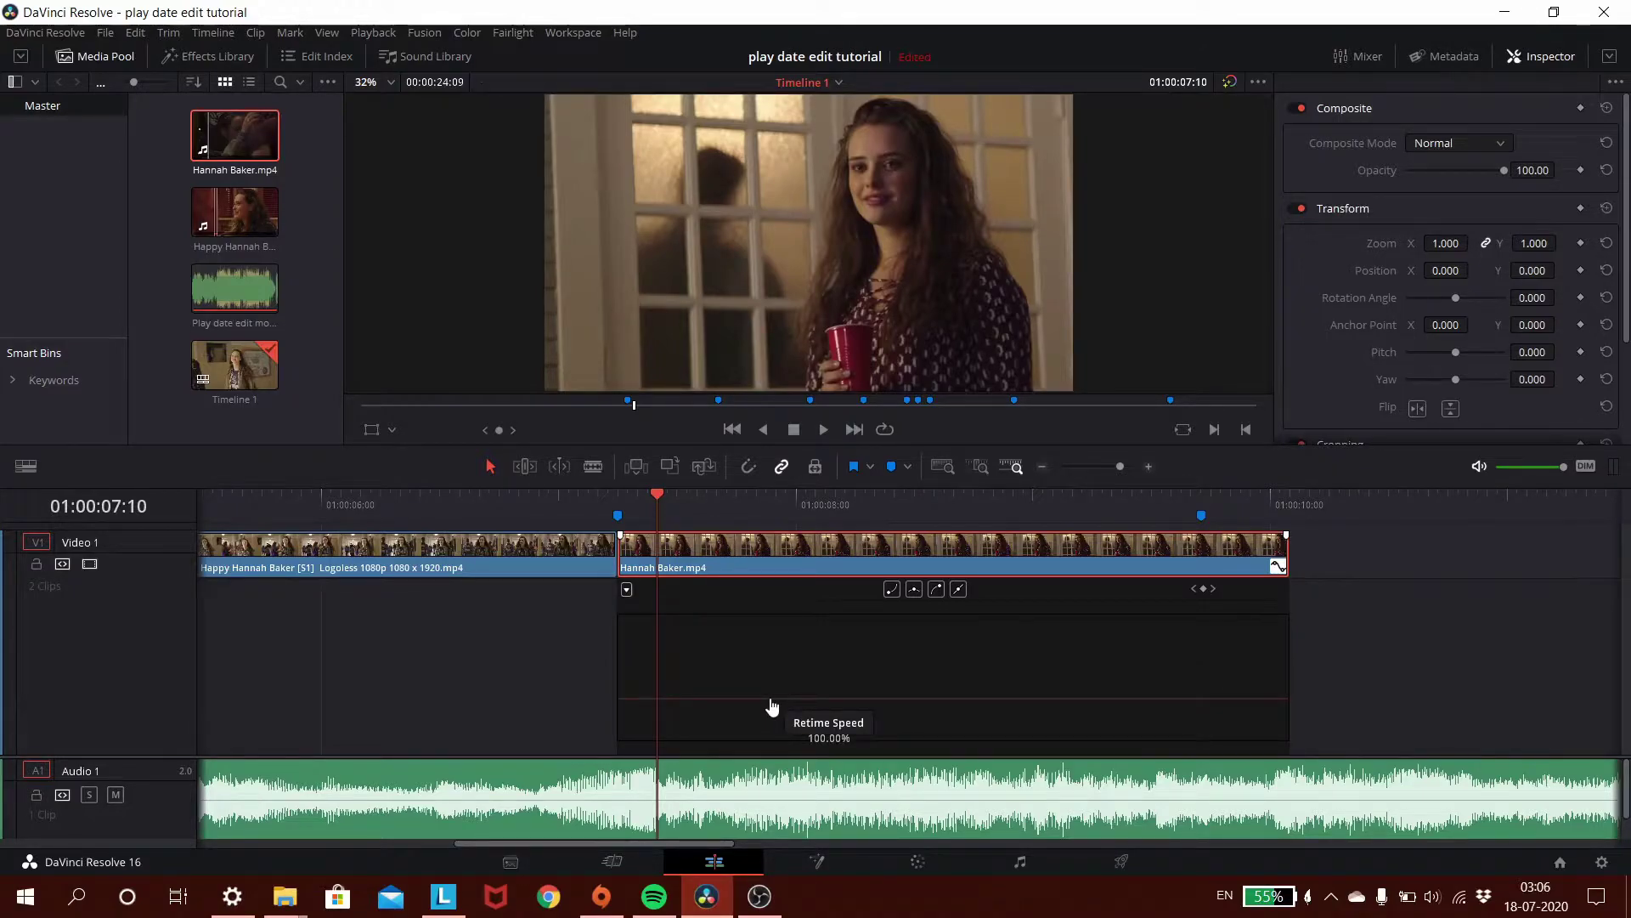
pyautogui.click(772, 704)
pyautogui.moveTo(771, 702); pyautogui.dragTo(765, 484)
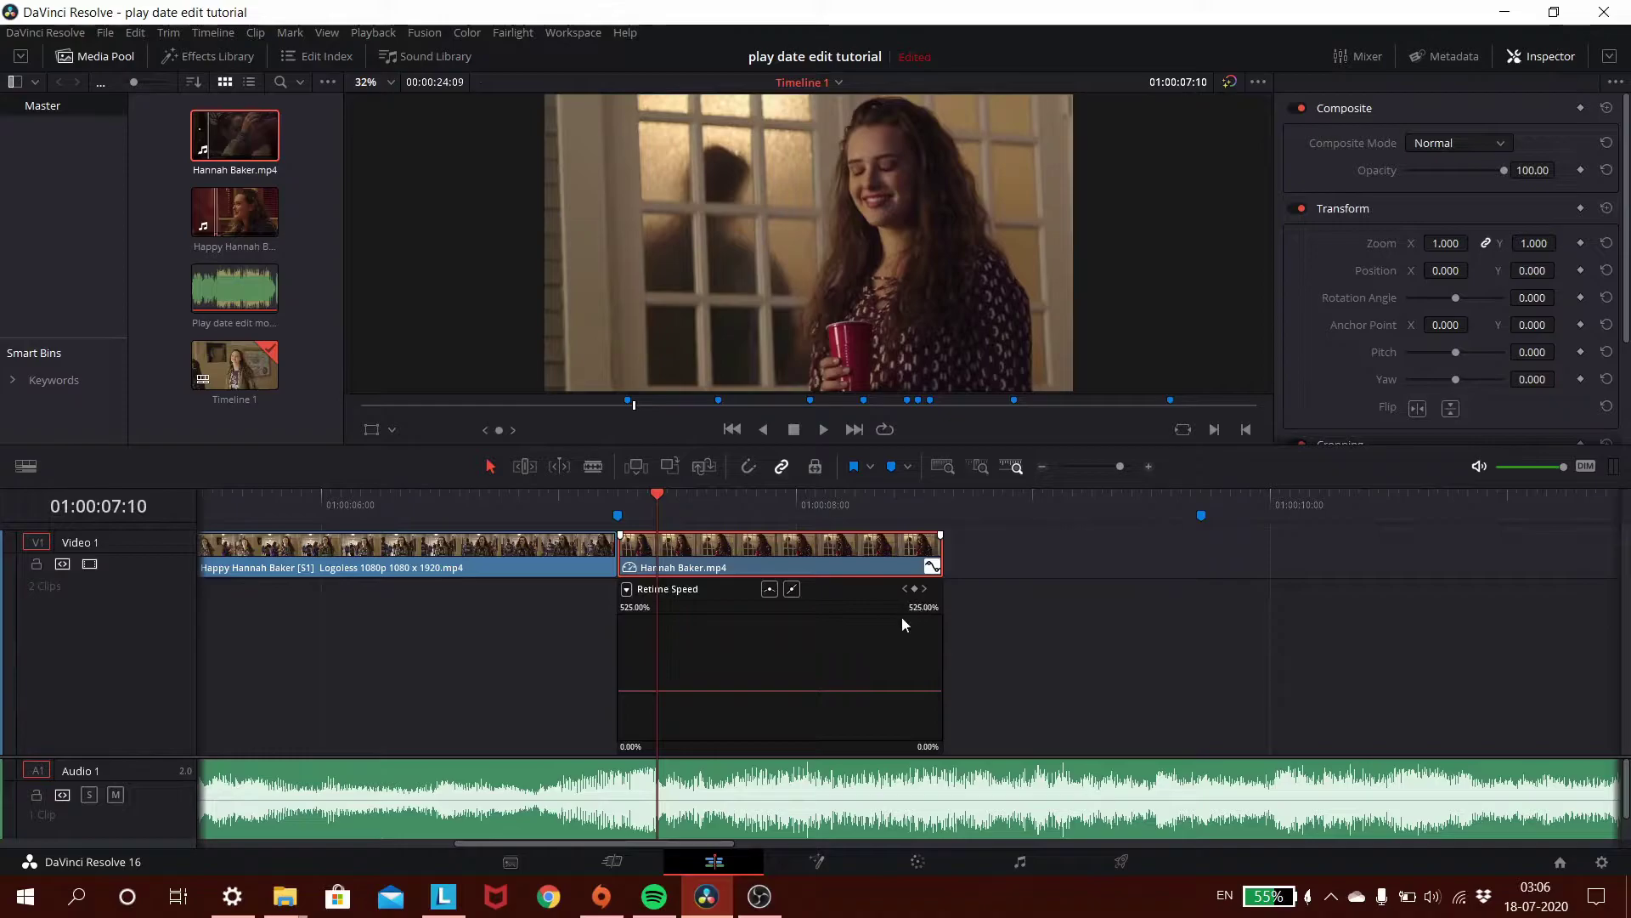
pyautogui.moveTo(762, 690)
pyautogui.moveTo(760, 690); pyautogui.dragTo(775, 571)
# - Preview from Marker 1 and lower the clip speed slightly to about 289%
pyautogui.click(620, 492)
pyautogui.press('space')
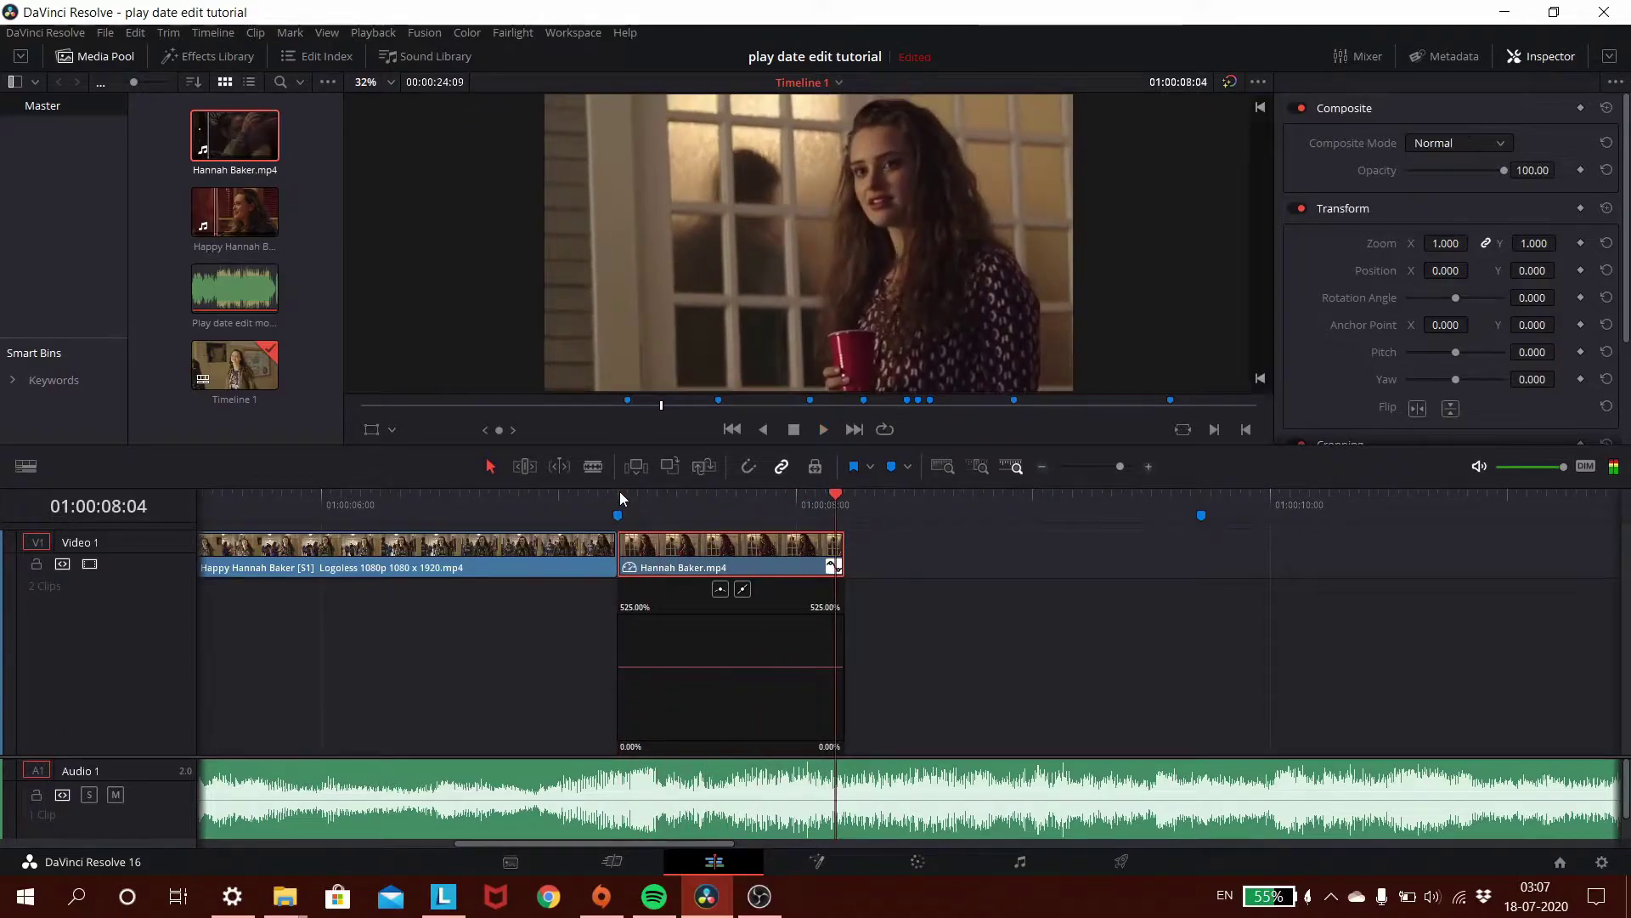
pyautogui.click(619, 495)
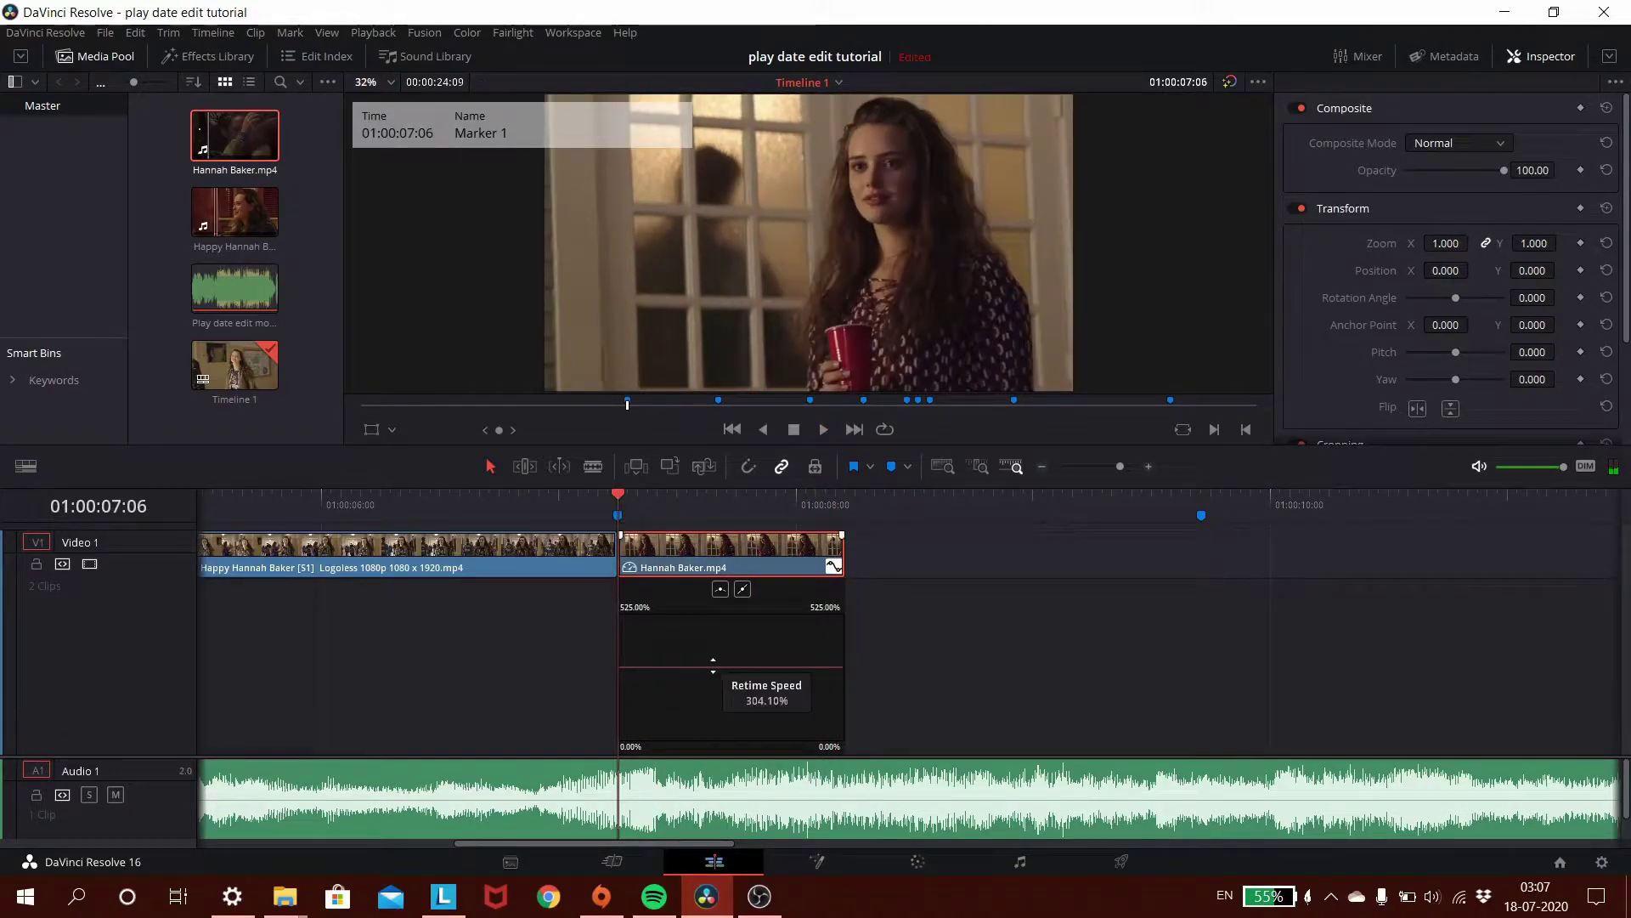
pyautogui.moveTo(713, 665); pyautogui.dragTo(711, 691)
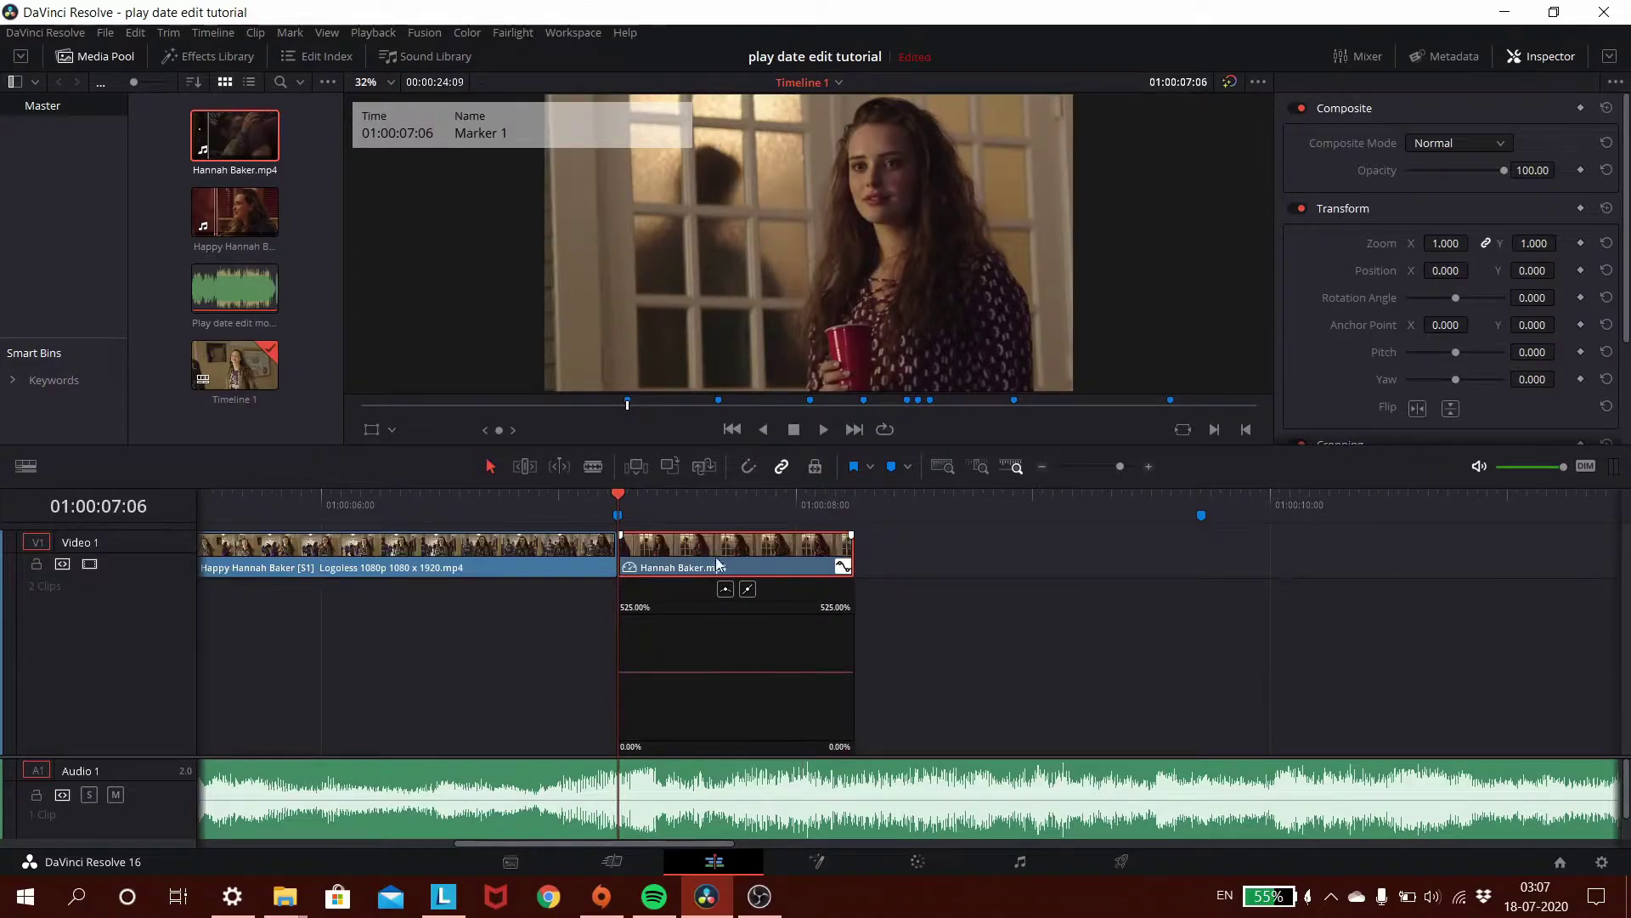
pyautogui.press('space')
pyautogui.click(620, 502)
# - Drag the Retime Speed after the keyframe down to slow that section sharply
pyautogui.press('Right')
pyautogui.press('Right')
pyautogui.press('Right')
pyautogui.press('Right')
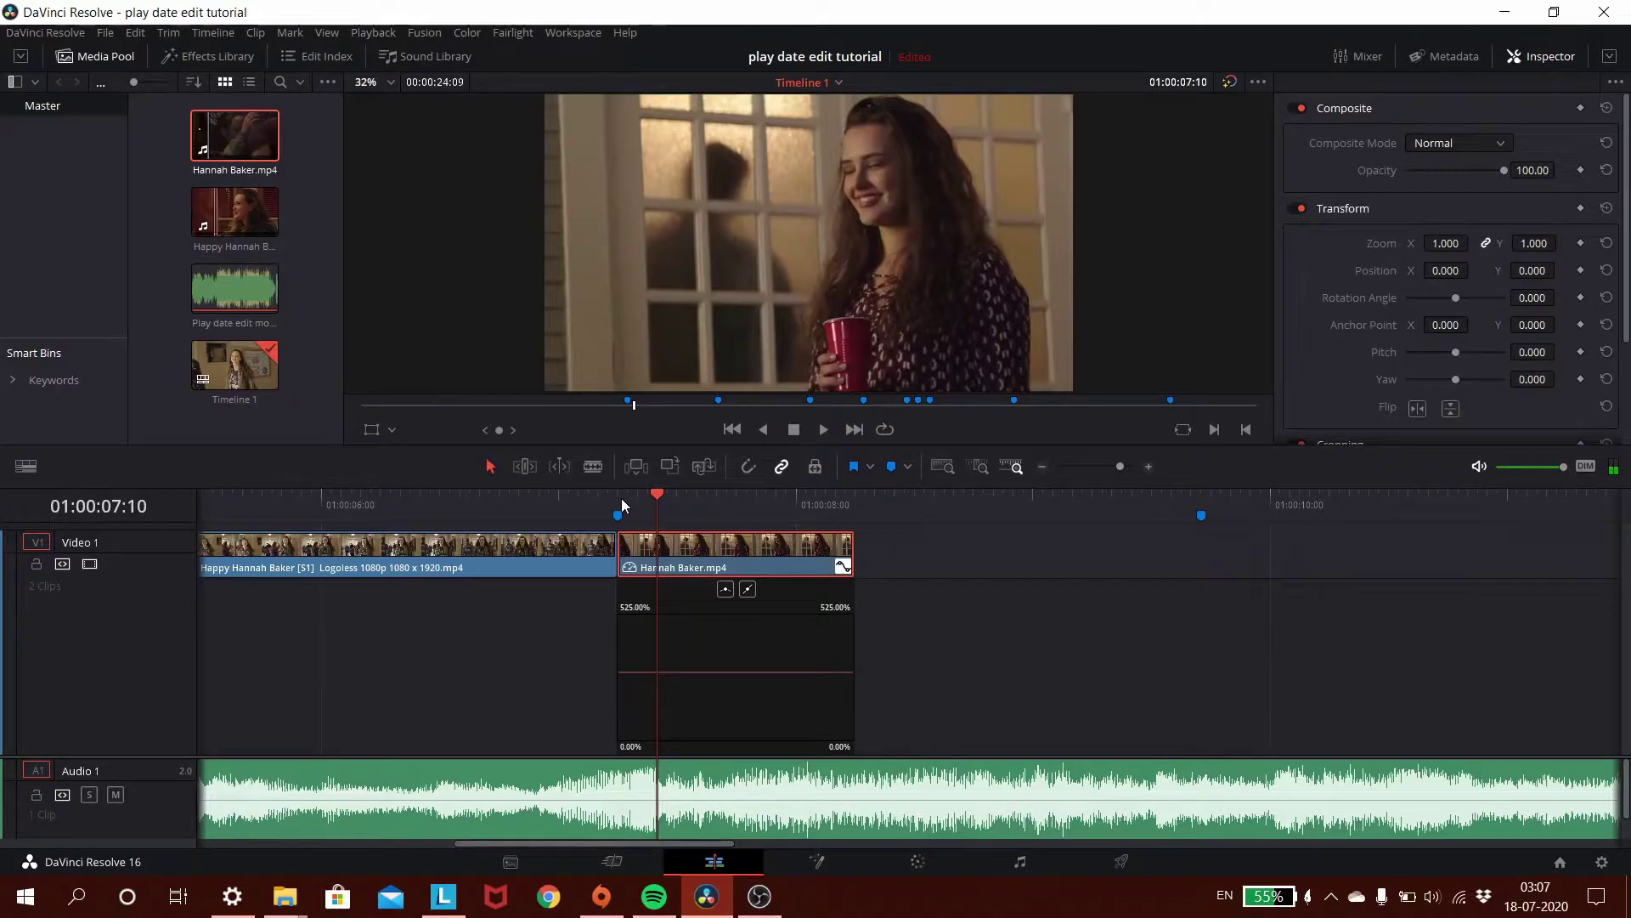
pyautogui.moveTo(664, 672)
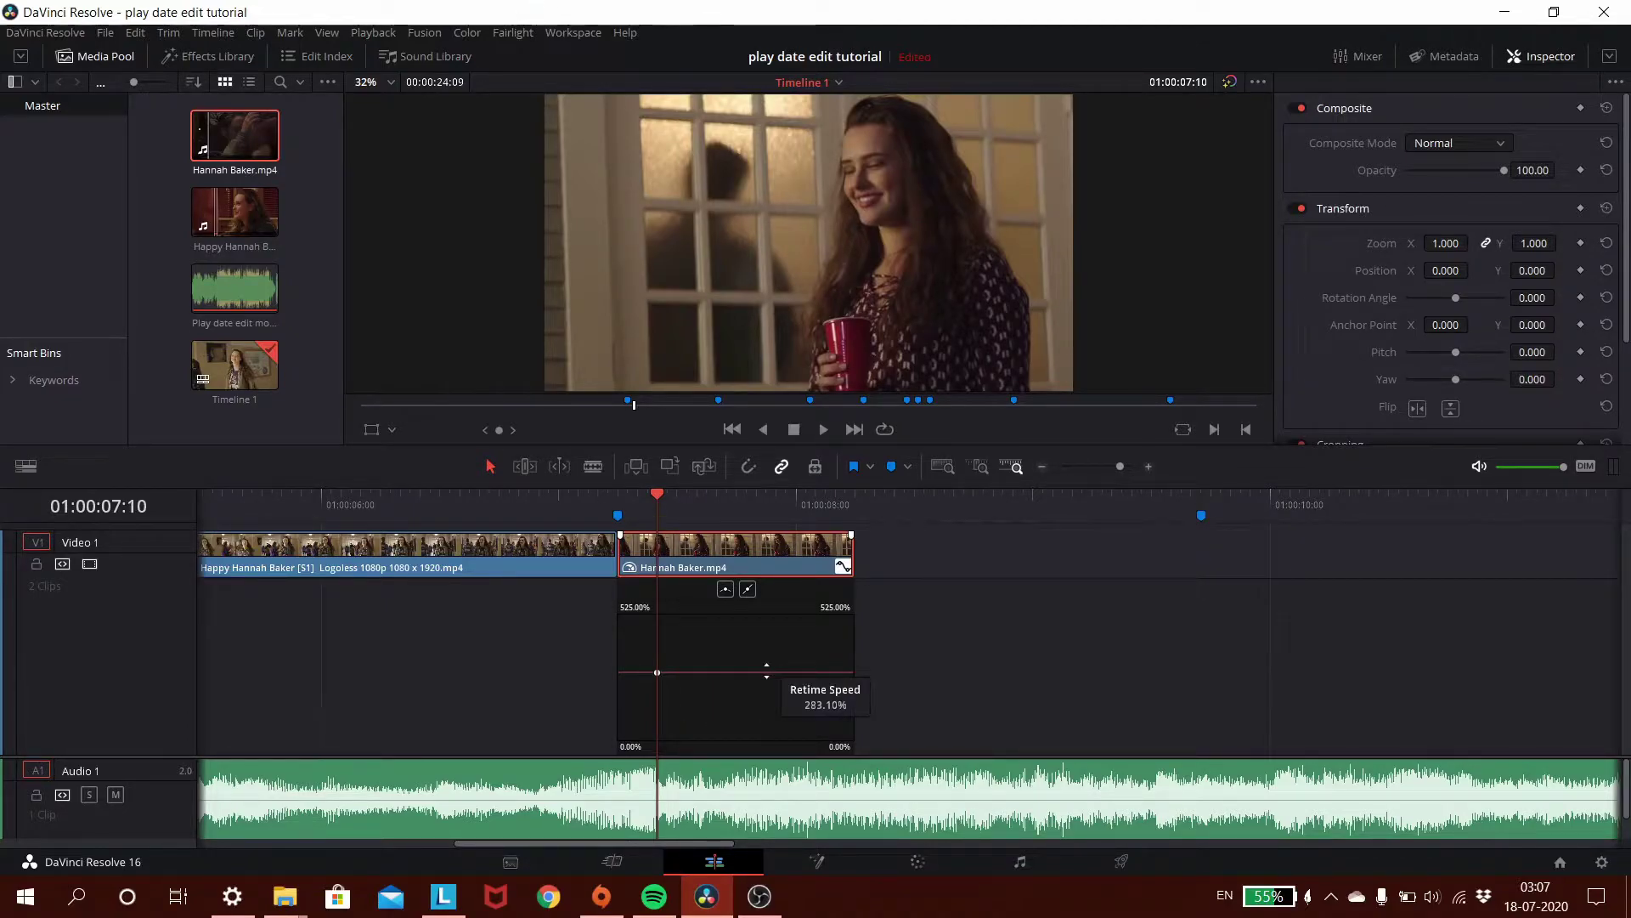
pyautogui.moveTo(767, 672); pyautogui.dragTo(766, 751)
# - Preview the retimed Hannah Baker.mp4 clip from Marker 1
pyautogui.click(623, 503)
pyautogui.press('space')
pyautogui.moveTo(626, 503)
pyautogui.mouseDown()
pyautogui.moveTo(603, 500)
pyautogui.moveTo(619, 505)
pyautogui.mouseUp()
pyautogui.press('space')
pyautogui.press('space')
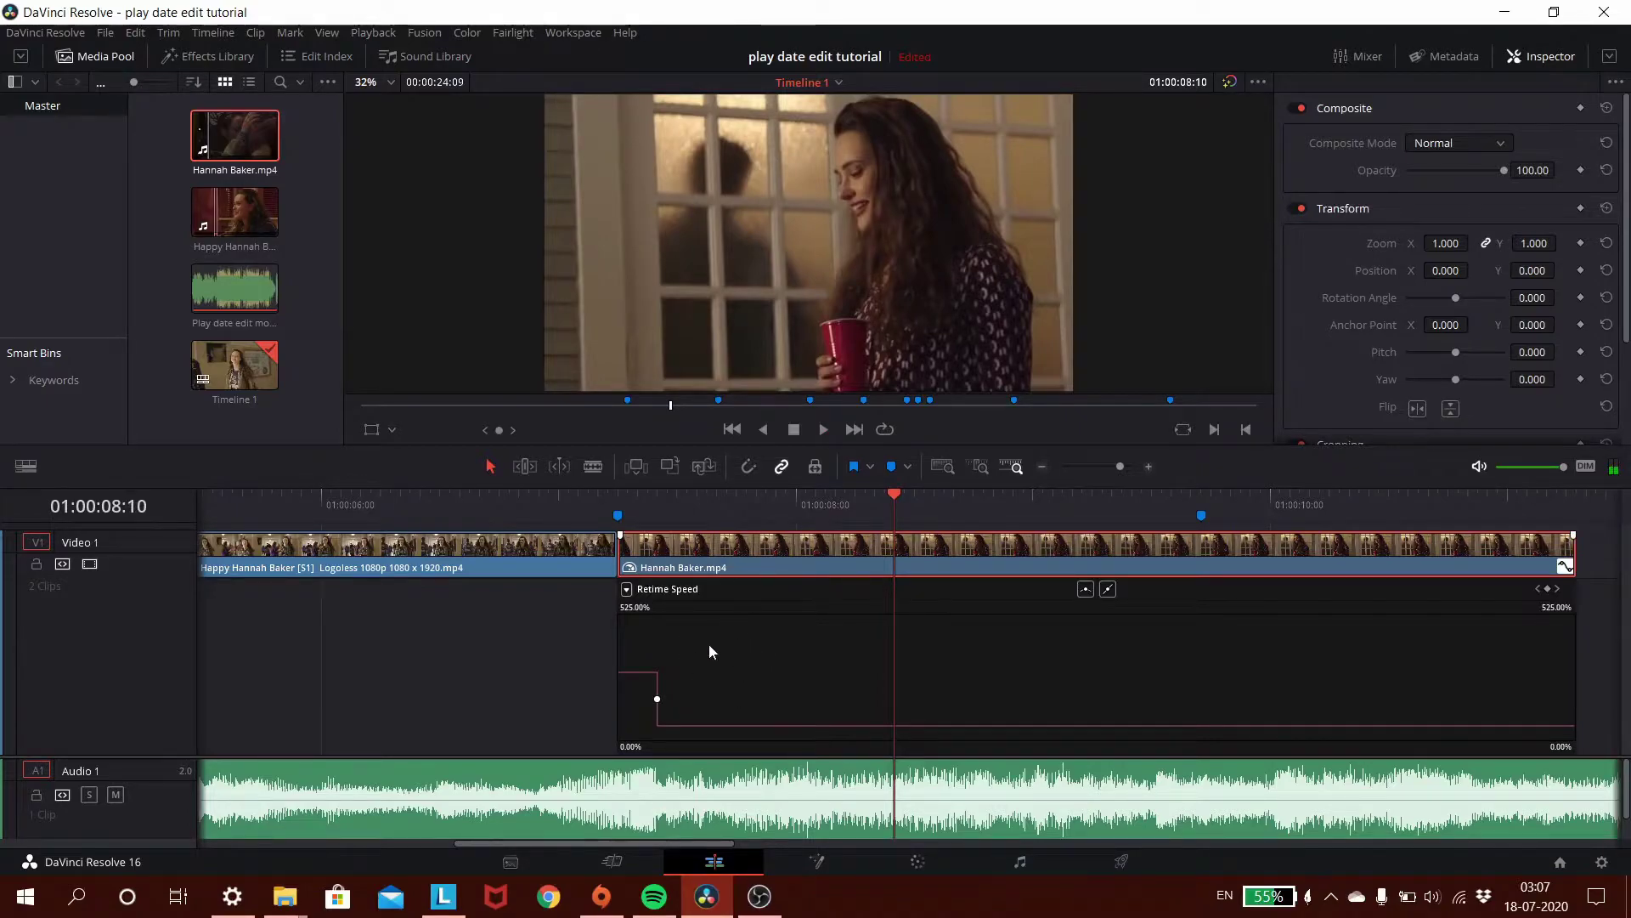
pyautogui.click(624, 501)
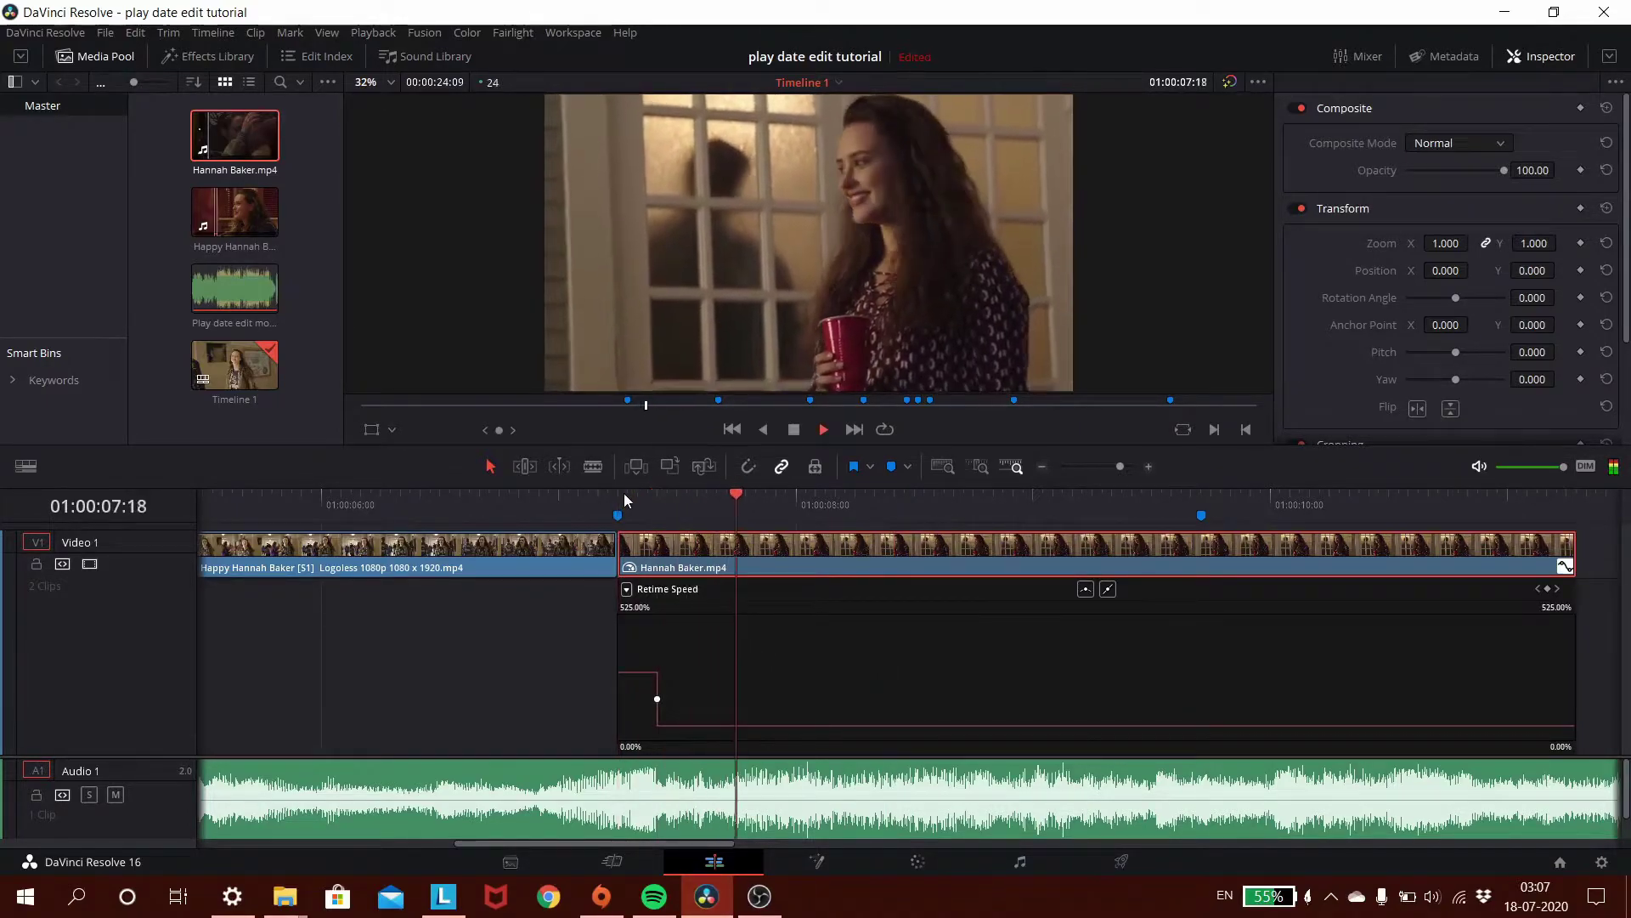
pyautogui.press('space')
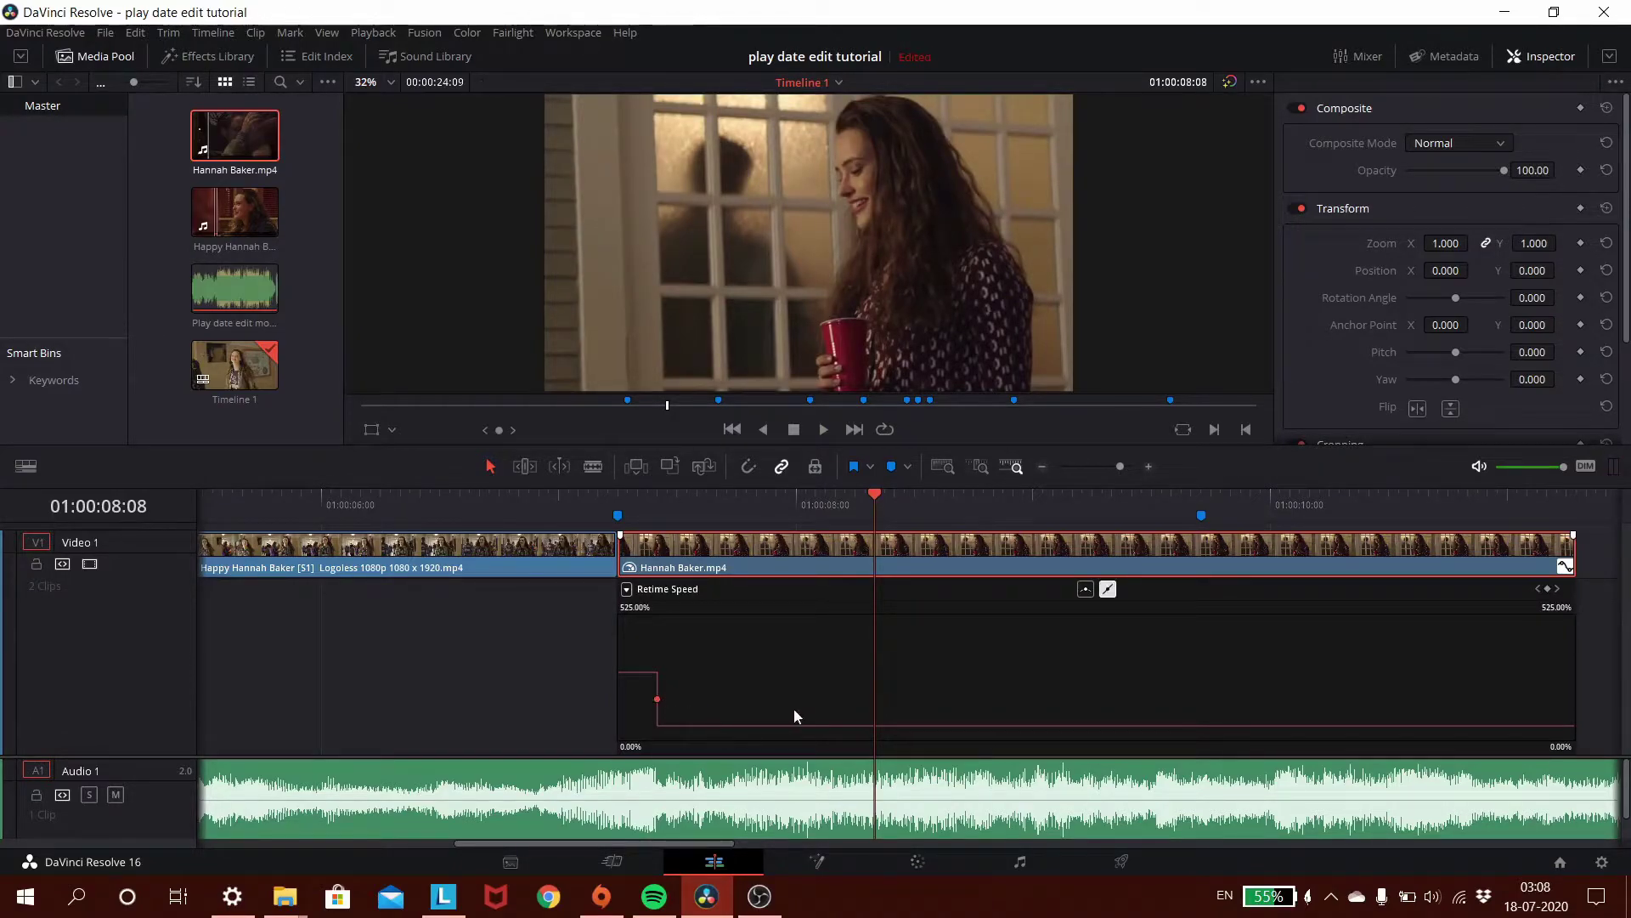
# - Ease the speed keyframe into a steep curve and lower the later speed to about 60%
pyautogui.click(1085, 593)
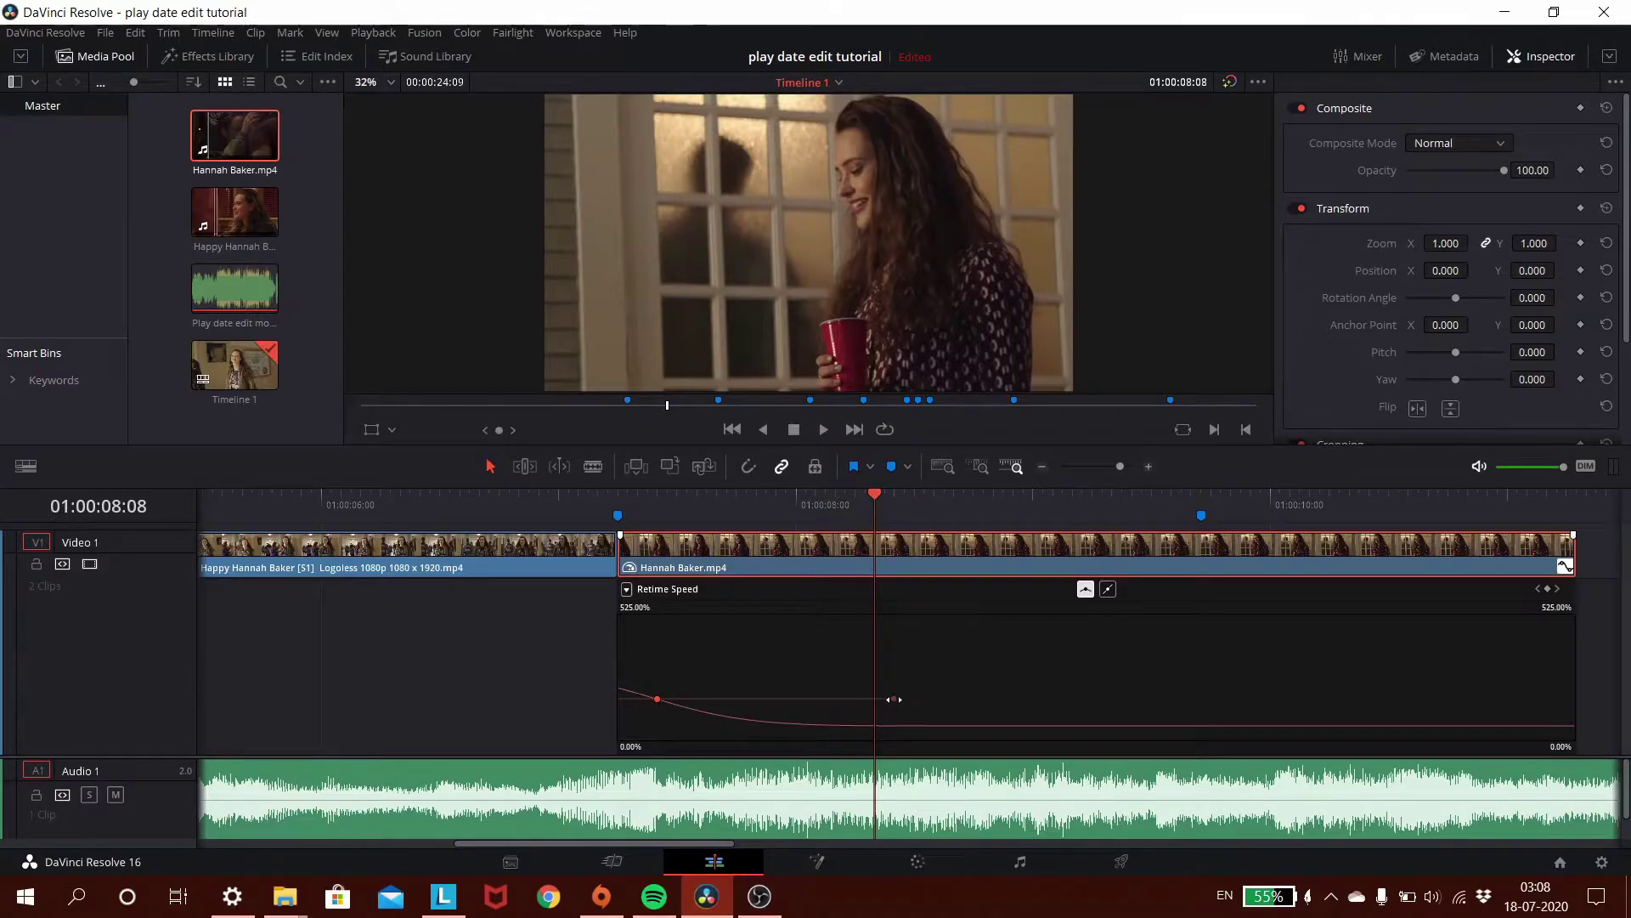
pyautogui.moveTo(866, 701); pyautogui.dragTo(670, 722)
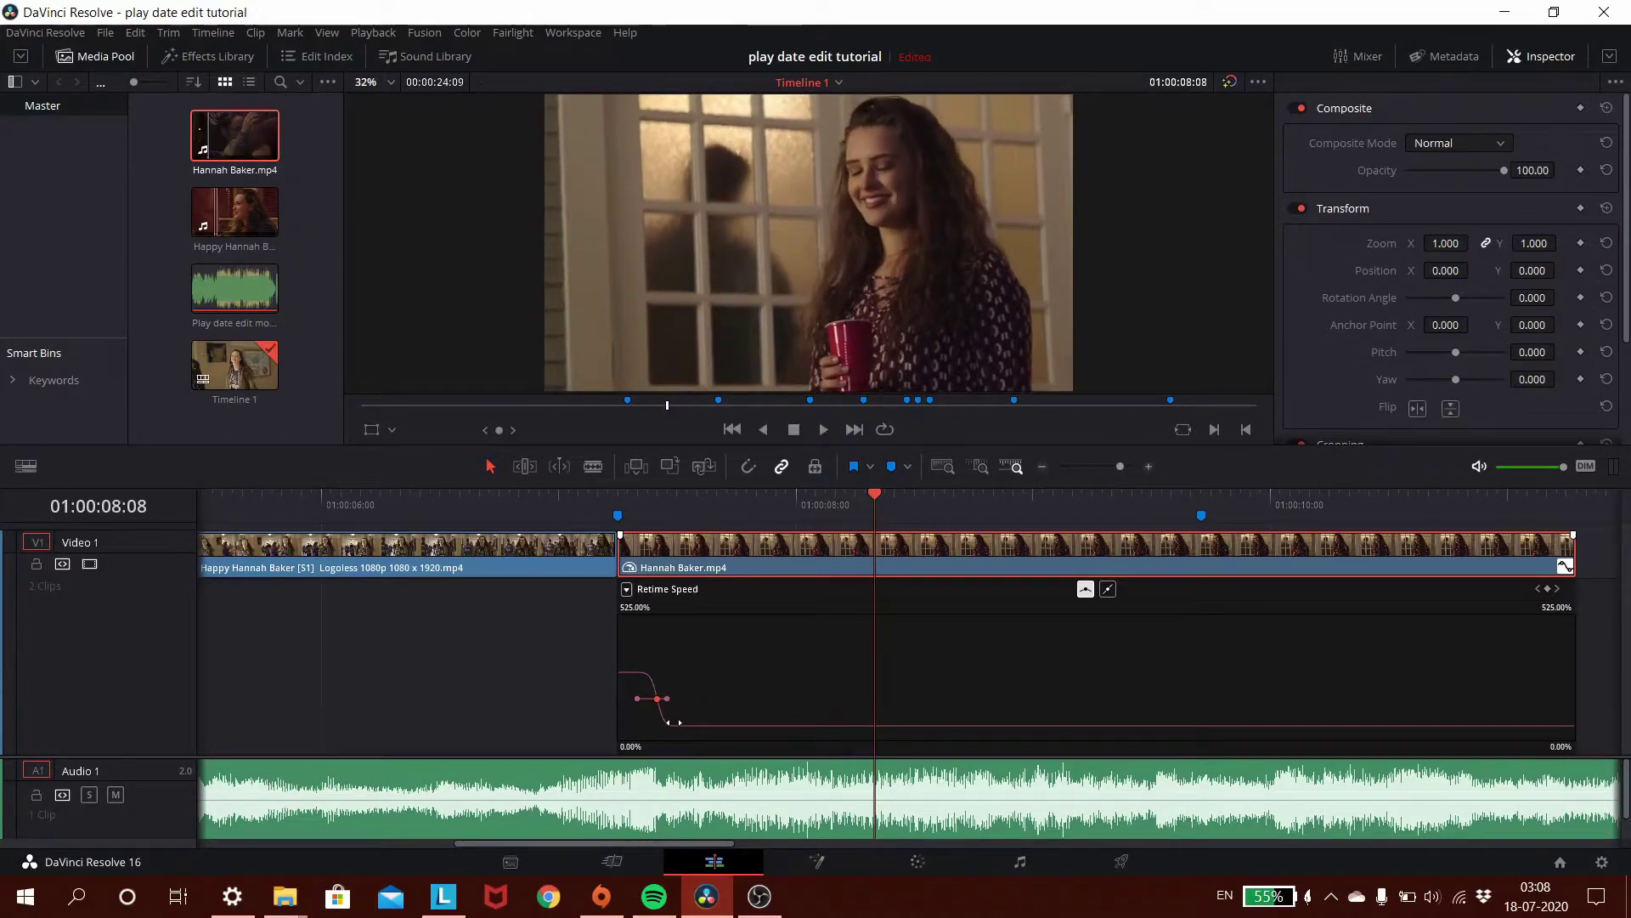
pyautogui.click(619, 504)
pyautogui.press('space')
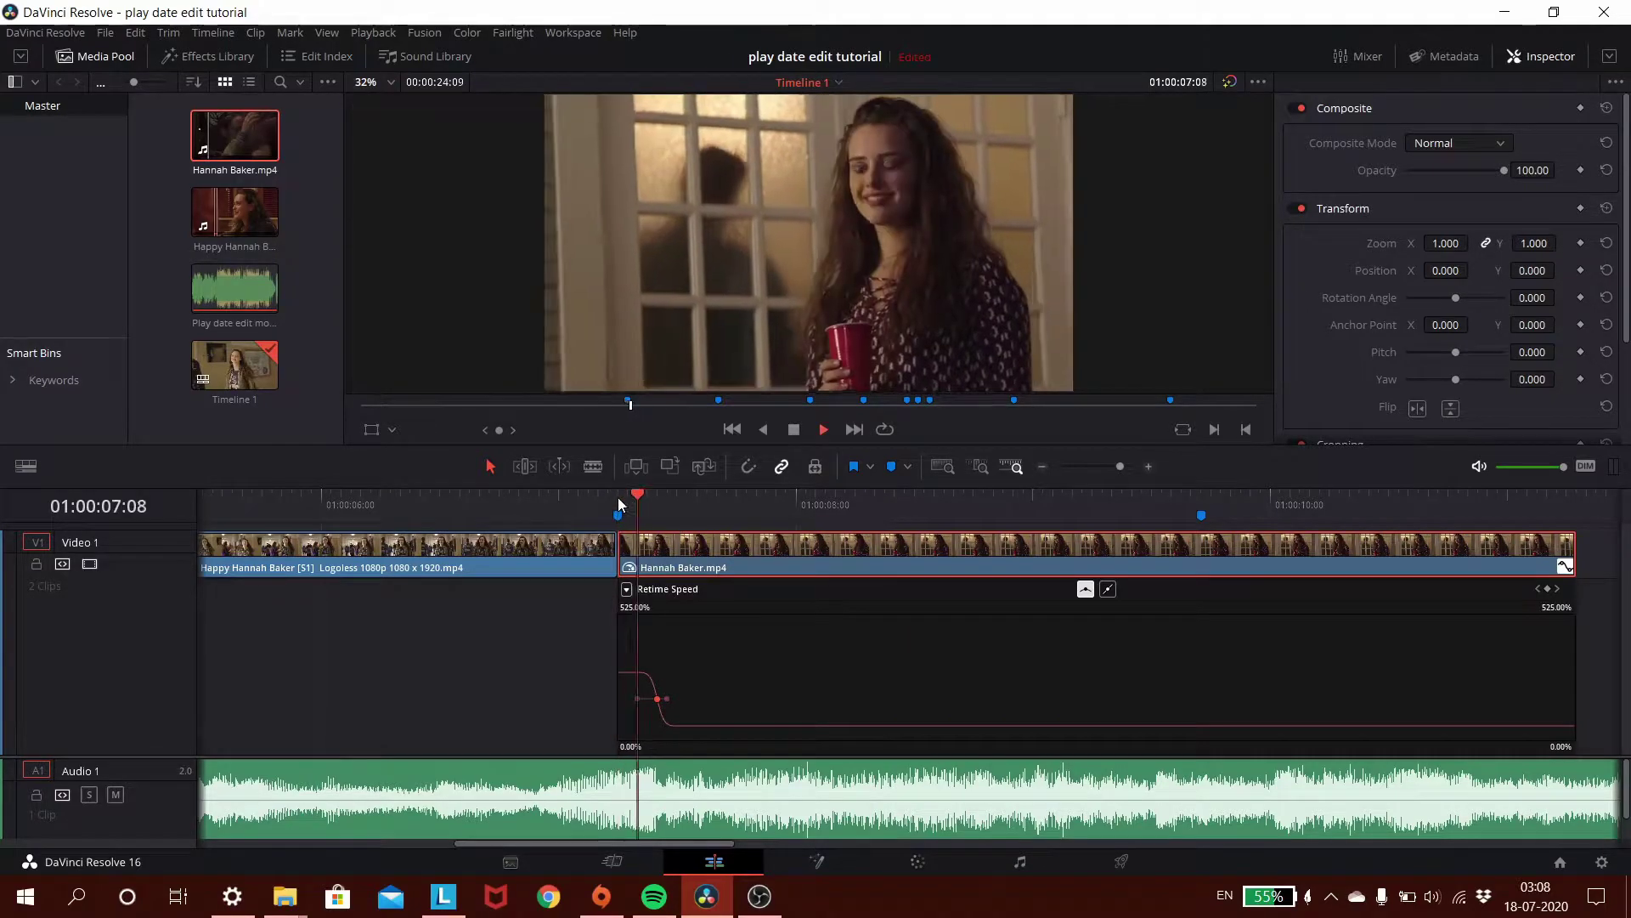
pyautogui.press('space')
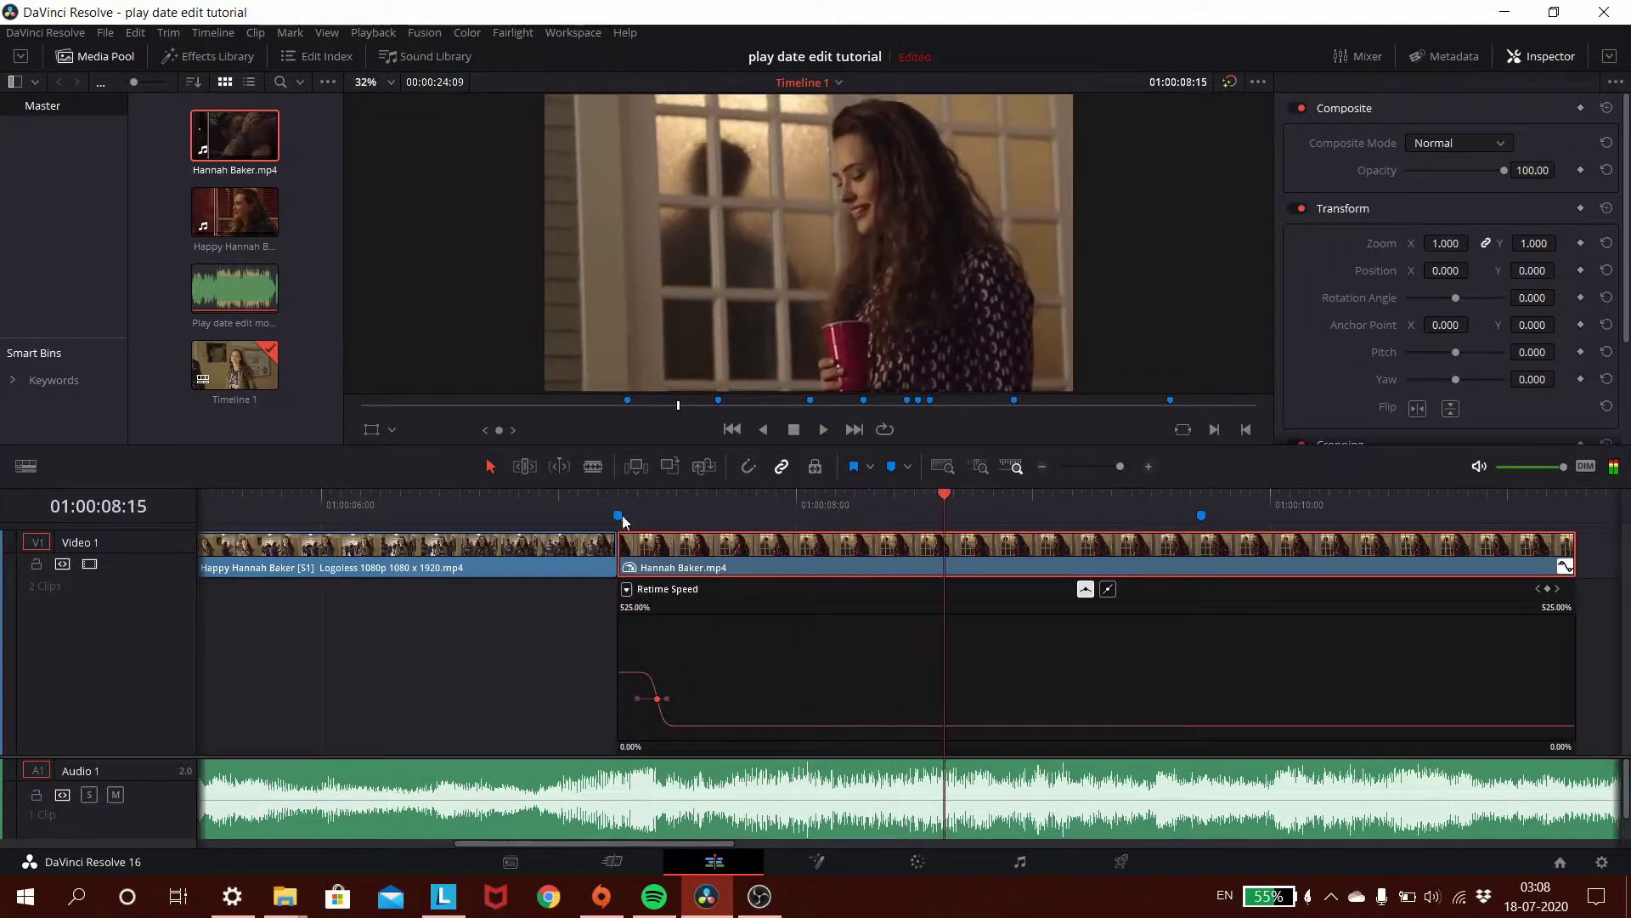
pyautogui.click(760, 726)
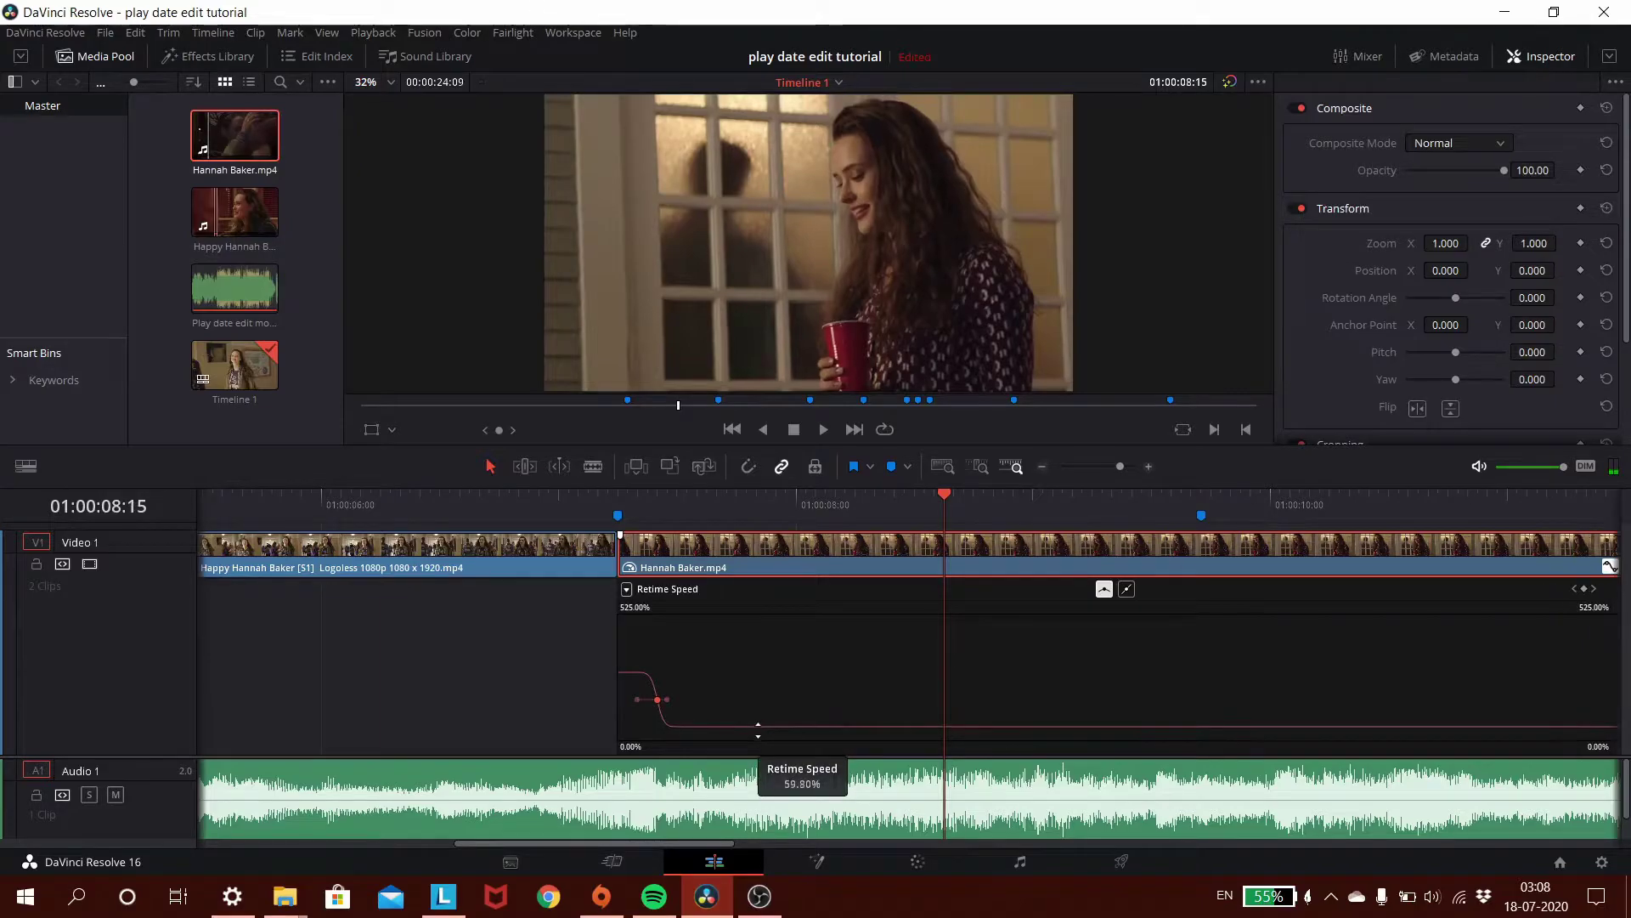
pyautogui.click(624, 504)
# - Preview the ramp, park the playhead at Marker 2, and collapse the Hannah Baker.mp4 retime curve
pyautogui.press('space')
pyautogui.press('space')
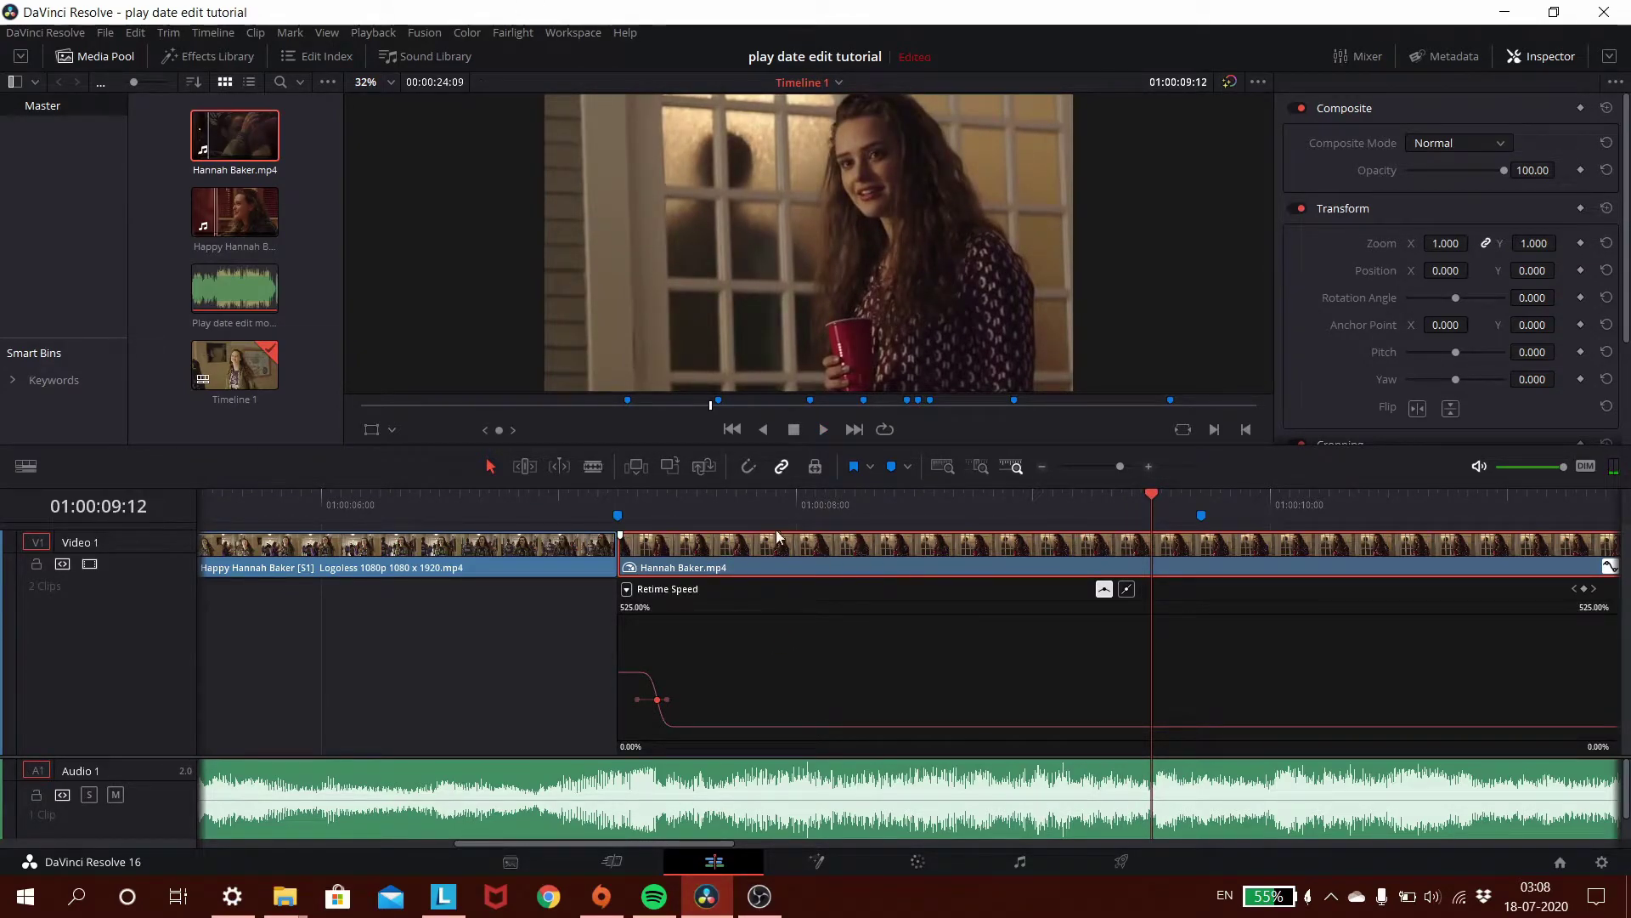
pyautogui.click(1201, 492)
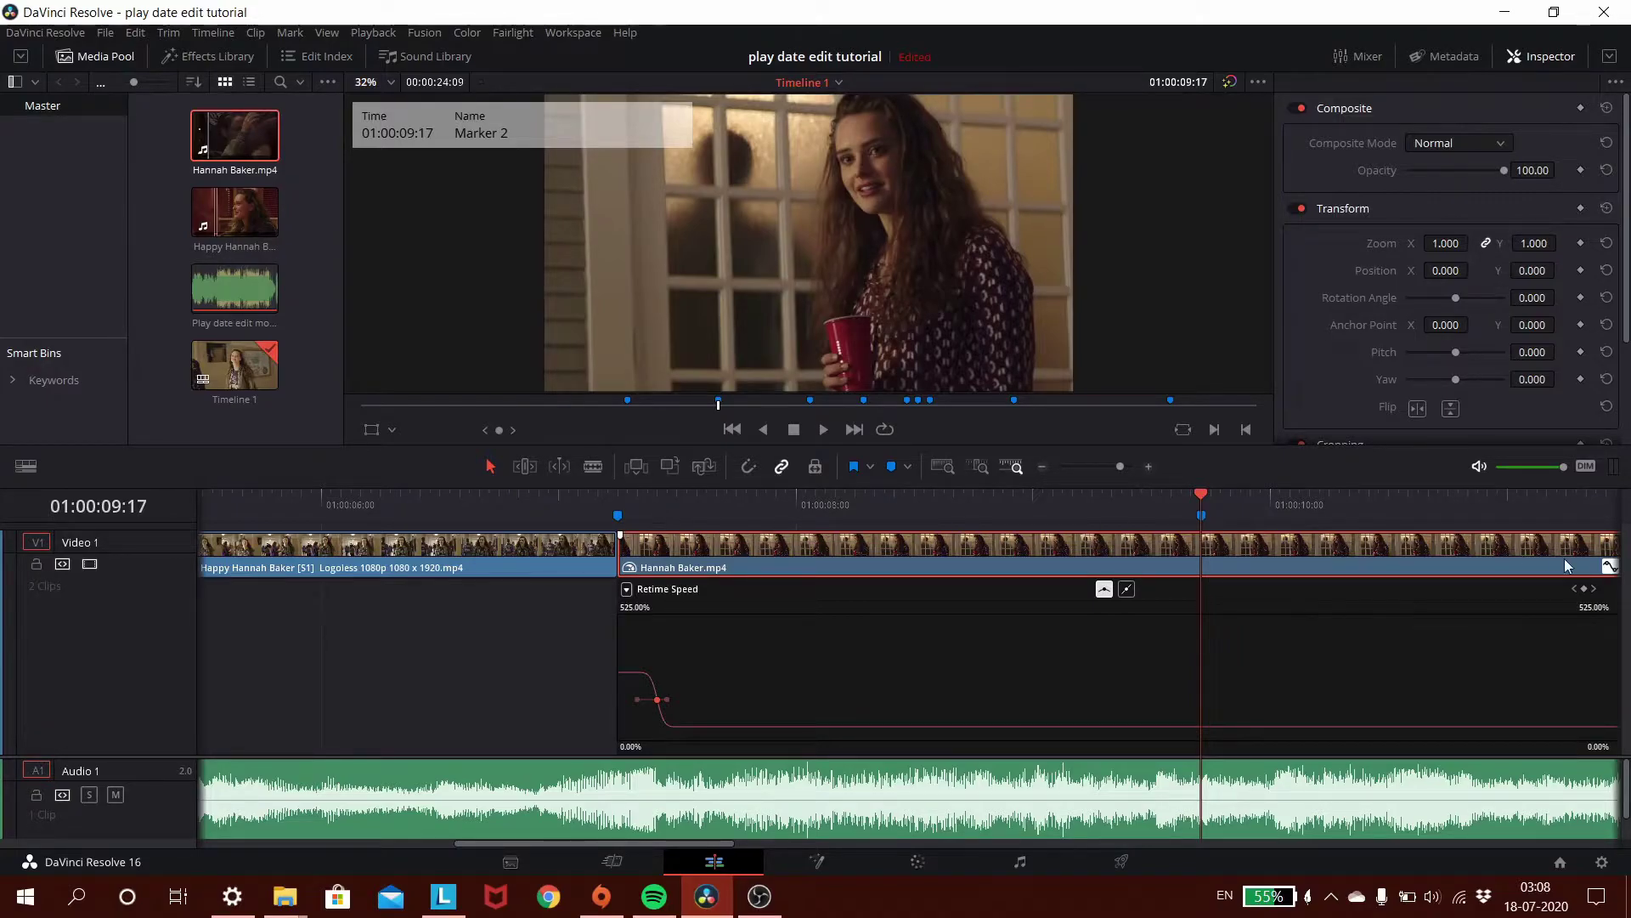
pyautogui.click(1608, 566)
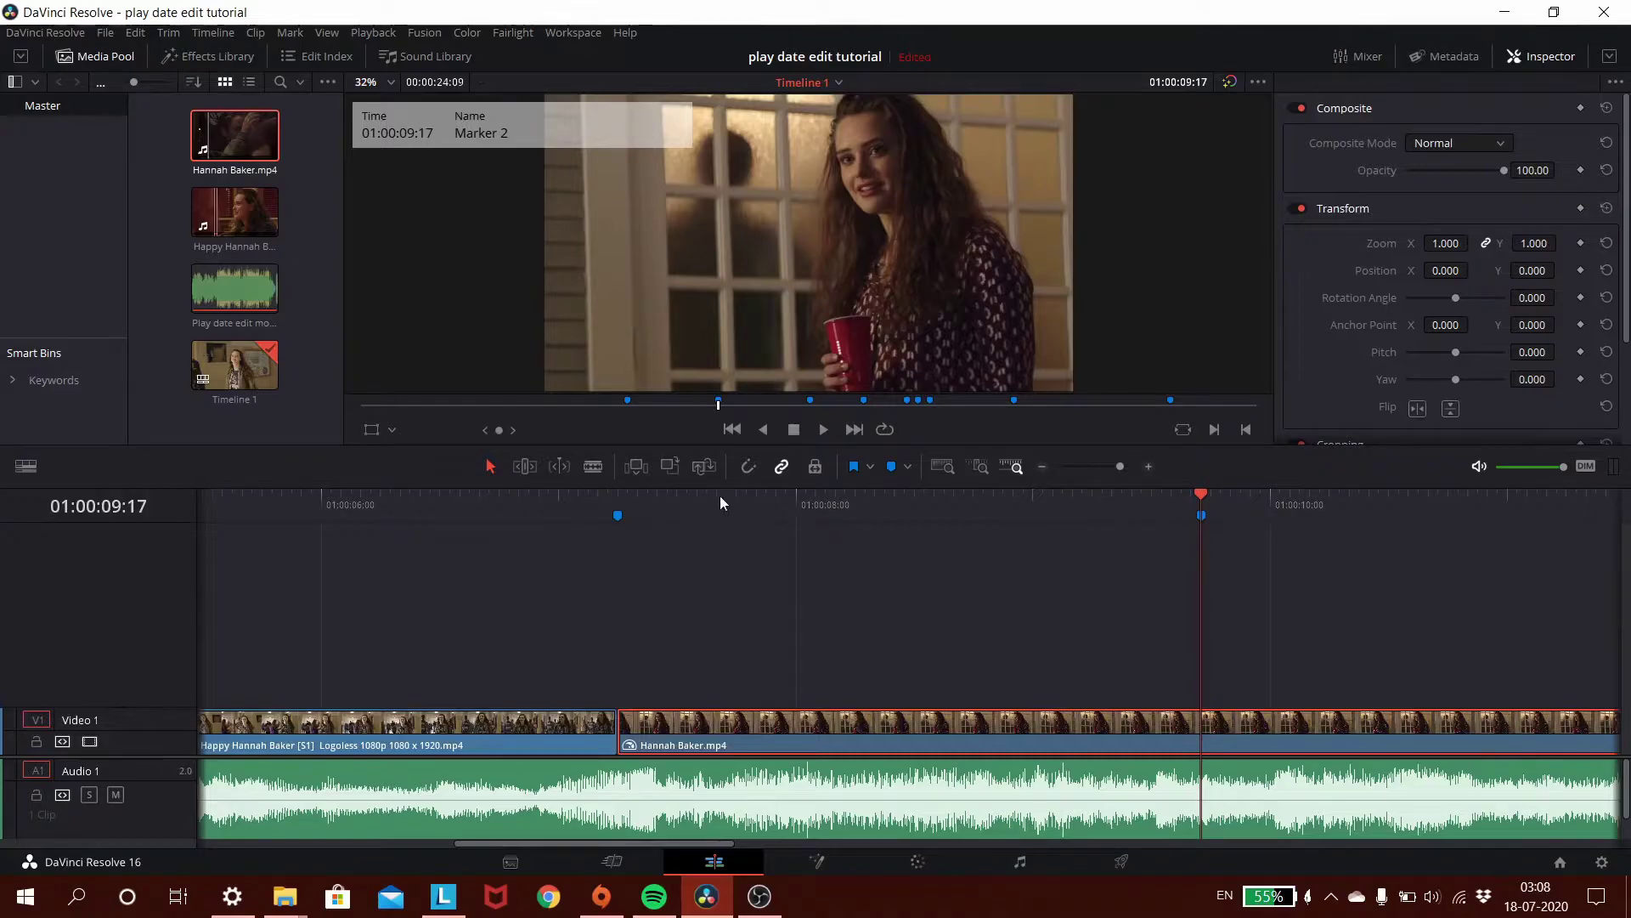
# - Blade Hannah Baker.mp4 exactly at Marker 2 and delete the piece after the cut
pyautogui.click(589, 472)
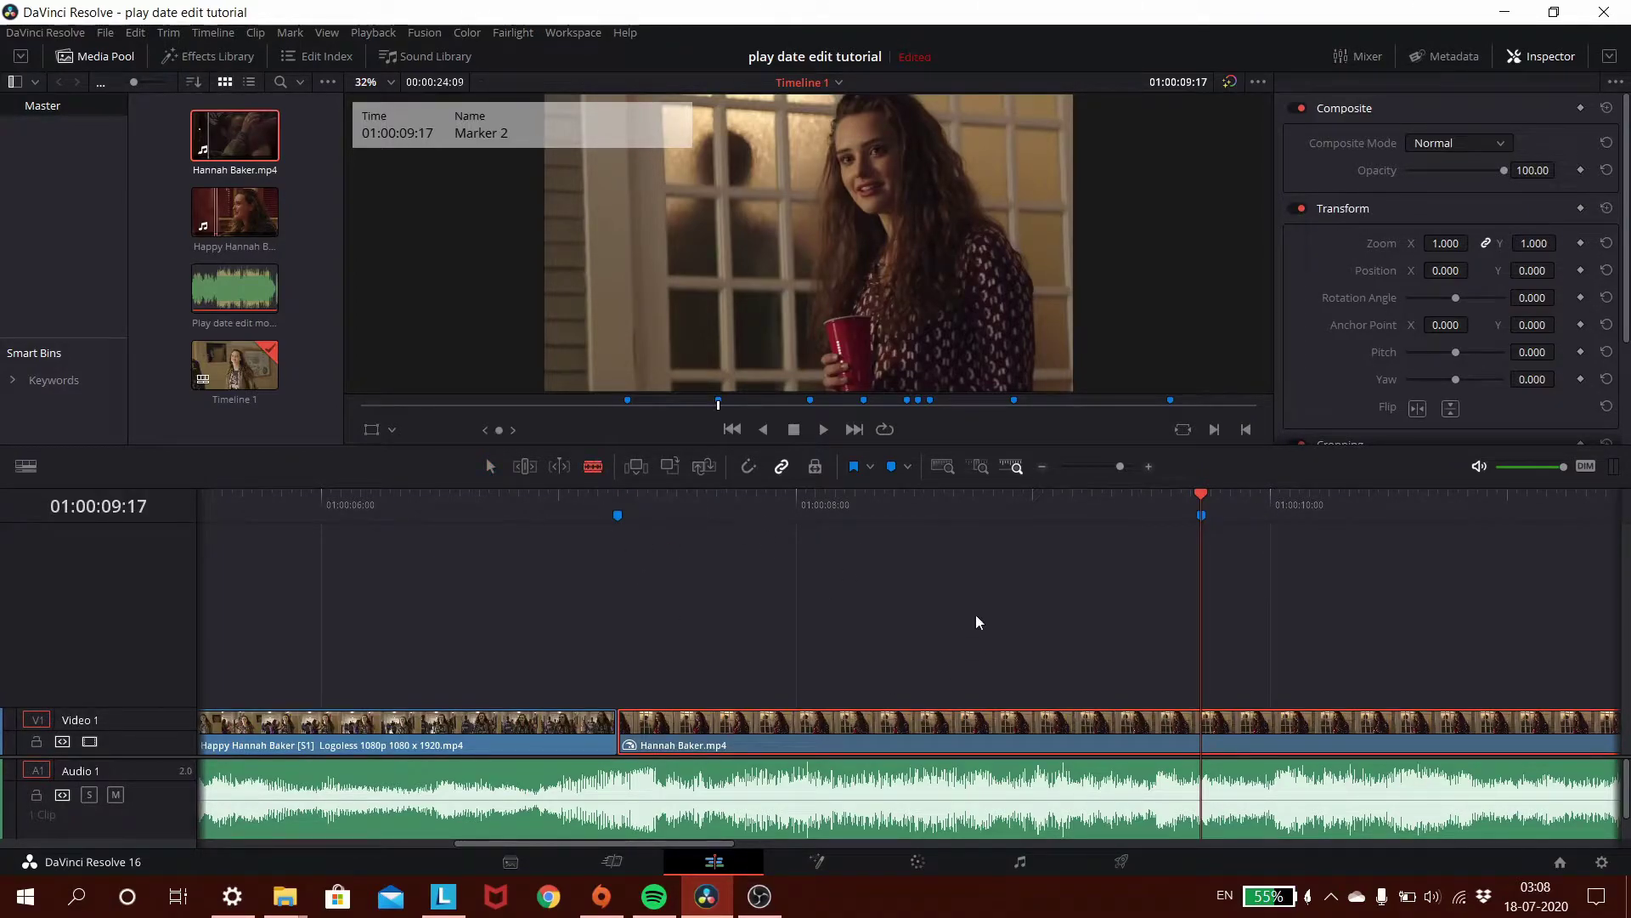
pyautogui.click(1198, 729)
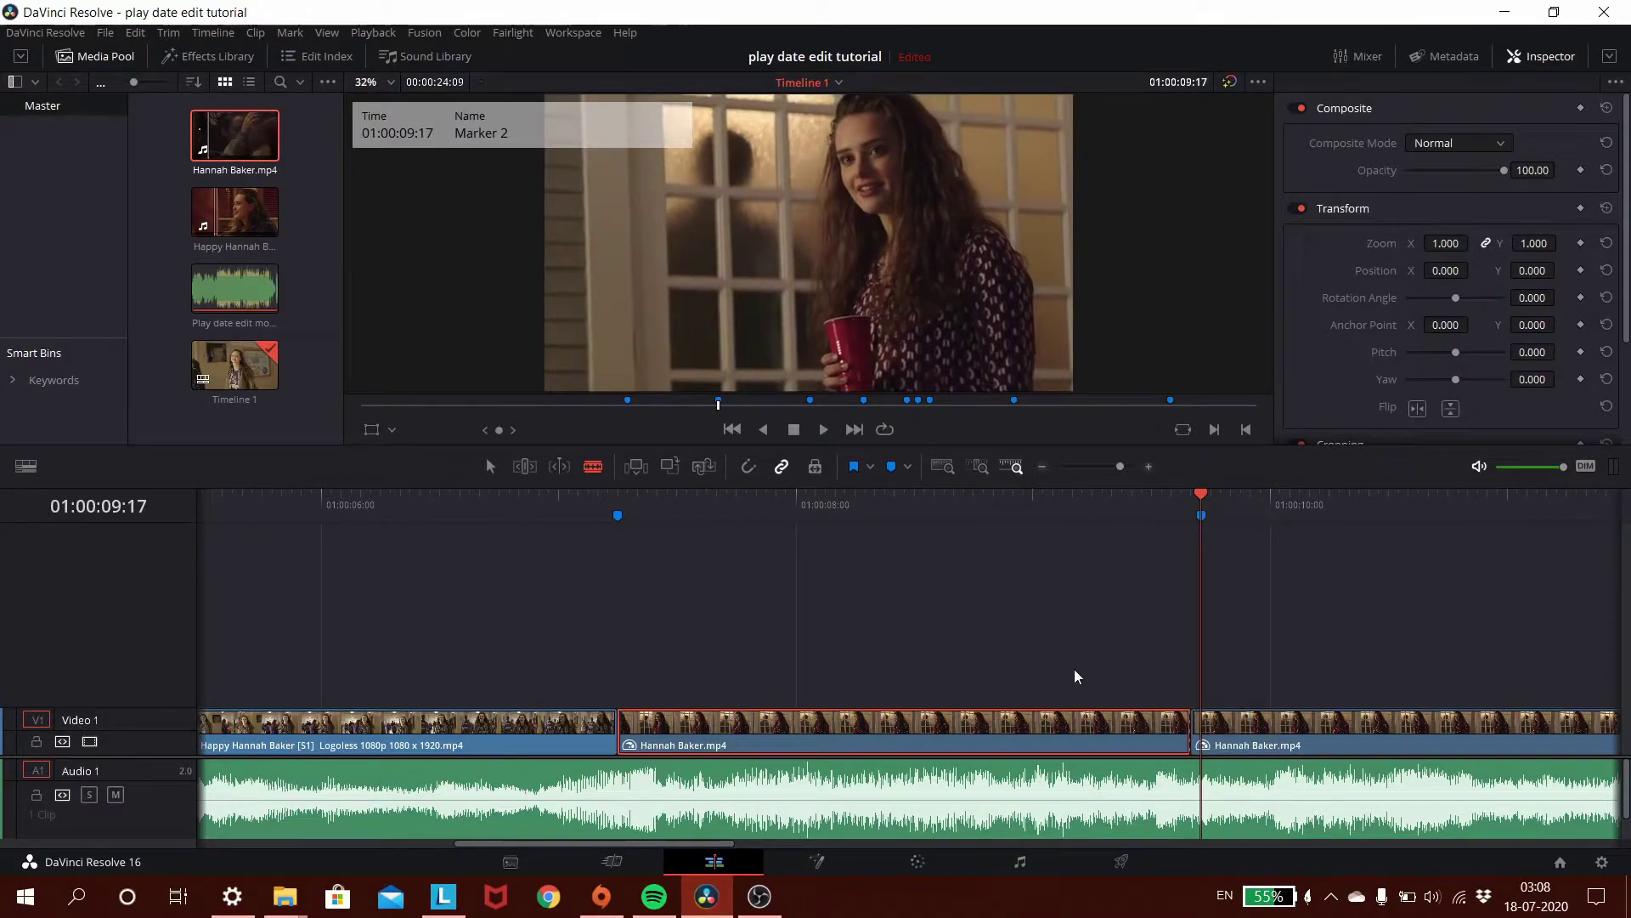
pyautogui.hotkey('ctrl', 'z')
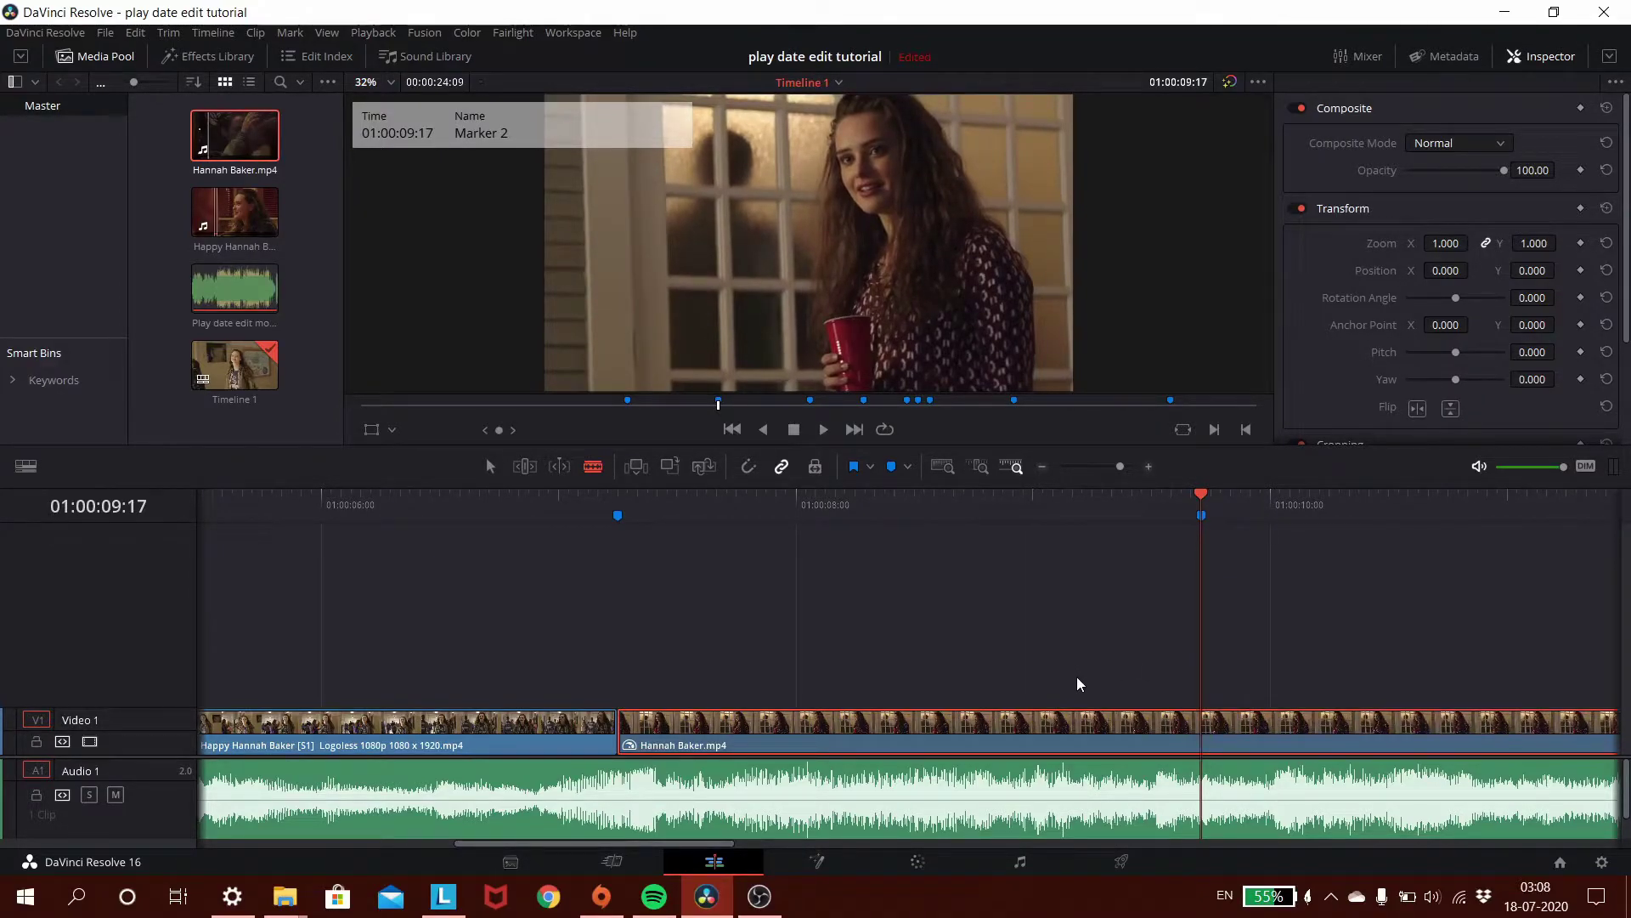
pyautogui.click(1204, 735)
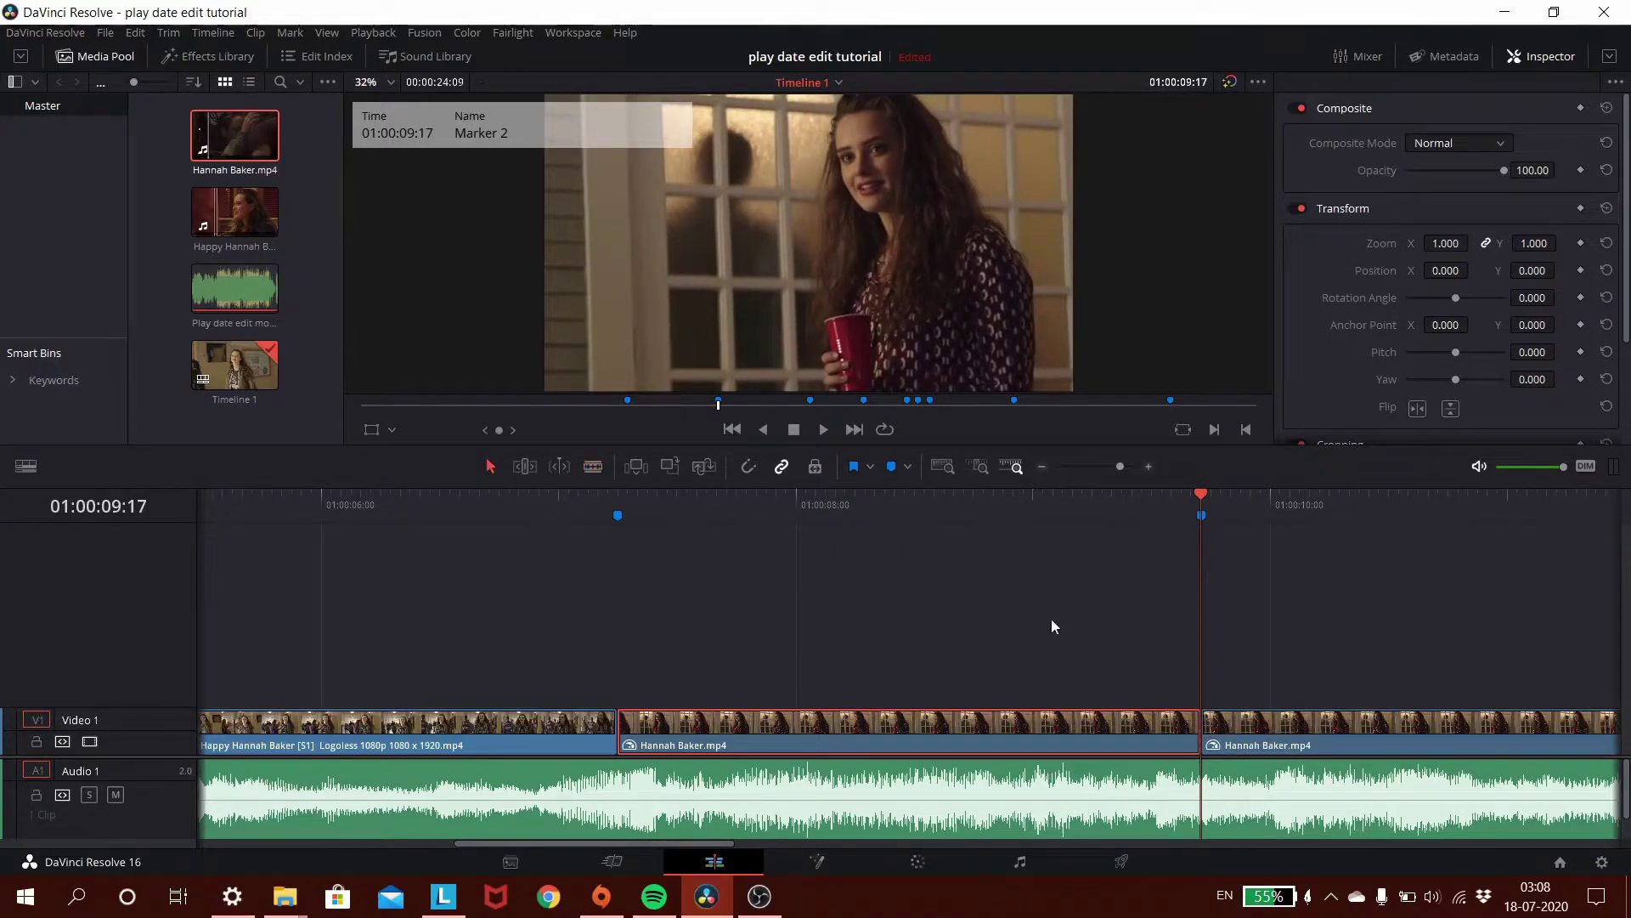
pyautogui.click(1242, 729)
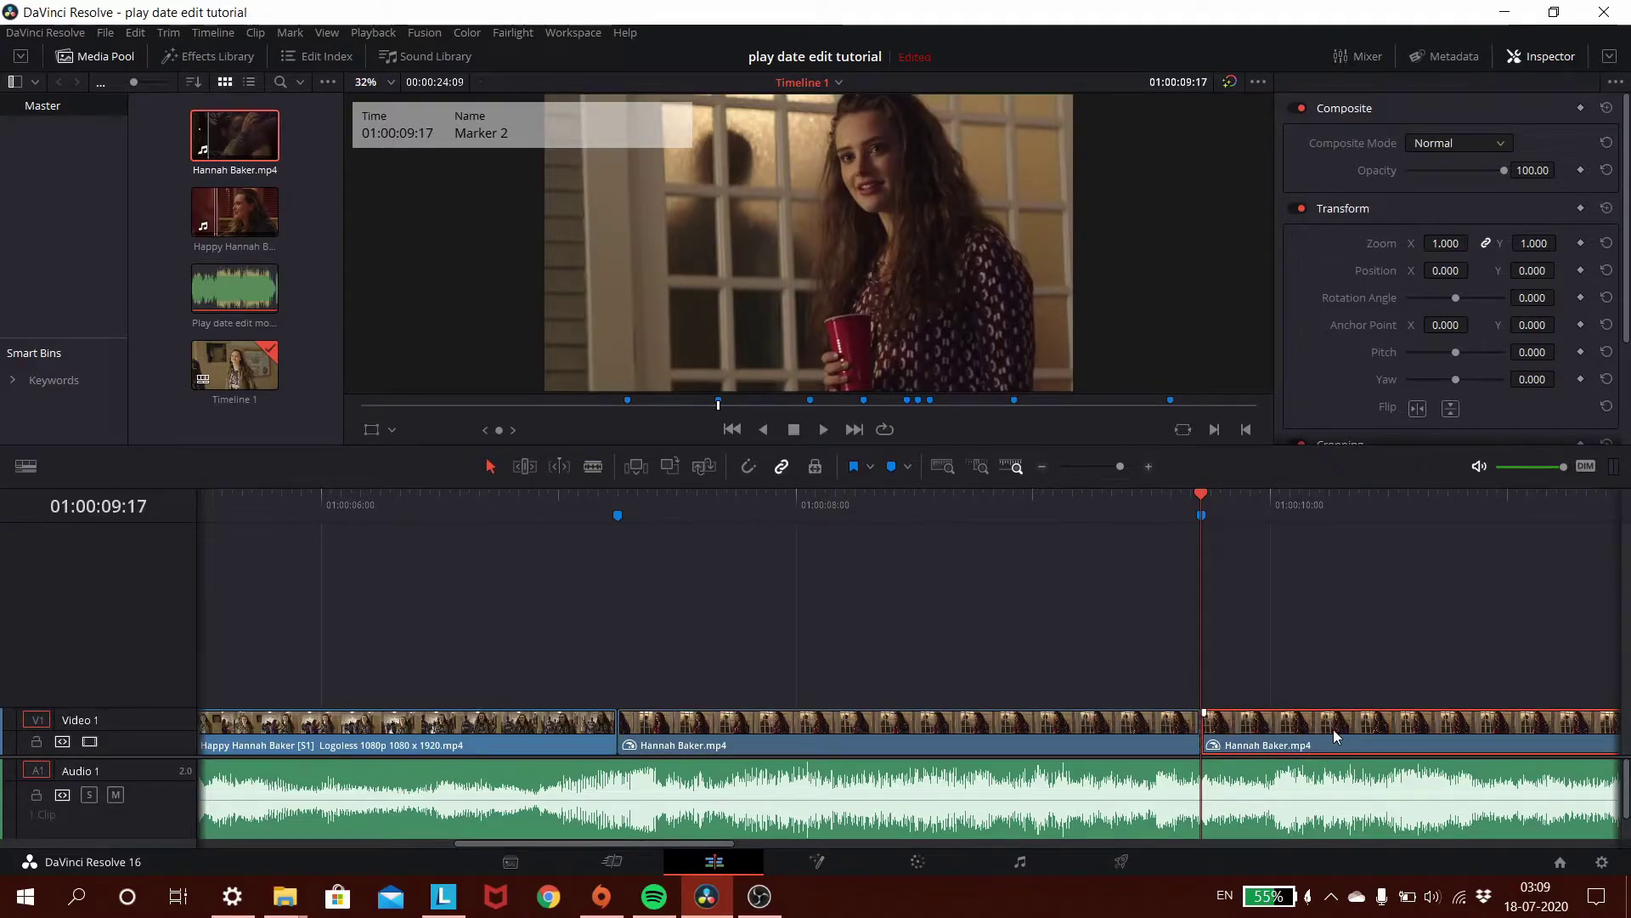
pyautogui.press('Delete')
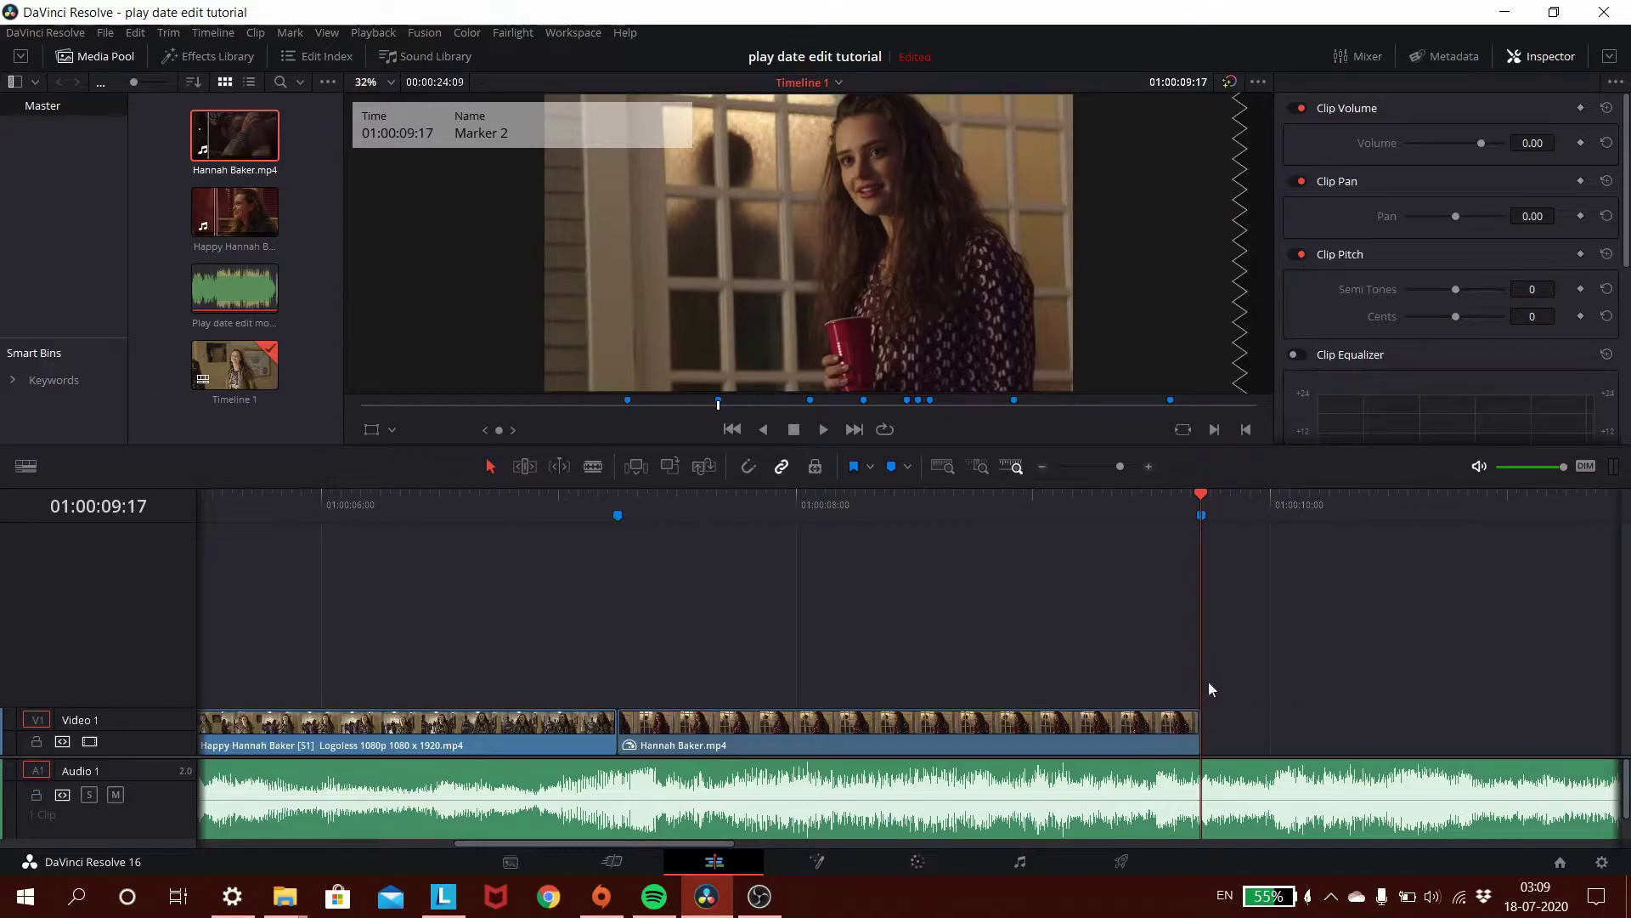
pyautogui.moveTo(697, 841); pyautogui.dragTo(786, 860)
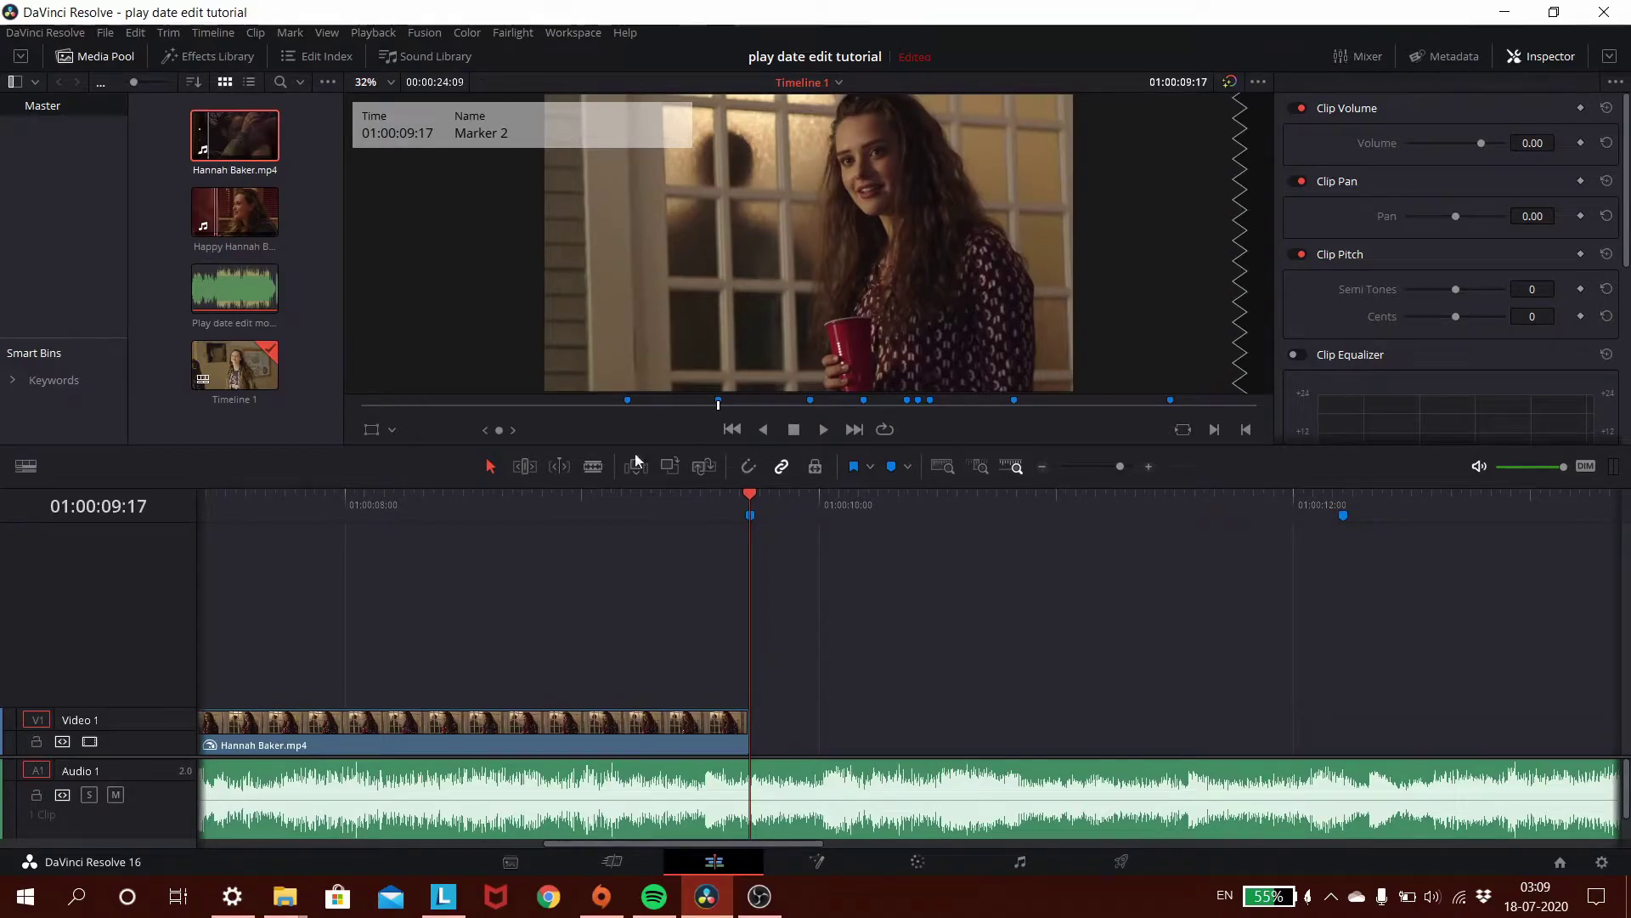
pyautogui.click(233, 199)
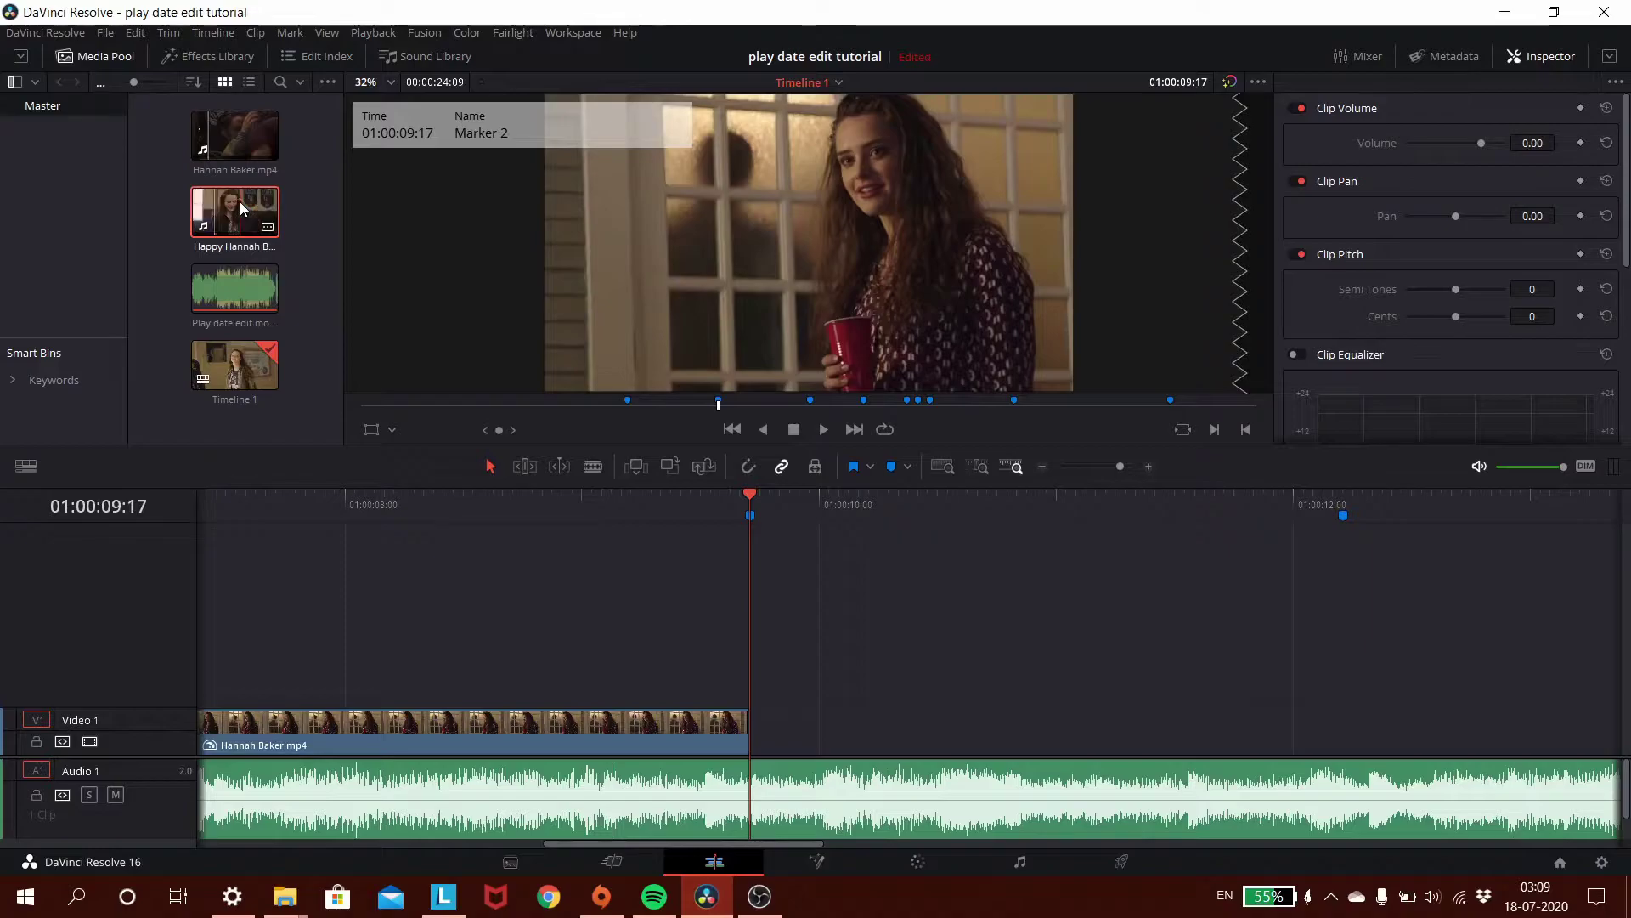
# - Load Hannah Baker.mp4 in the source viewer and find the diner shot
pyautogui.doubleClick(239, 202)
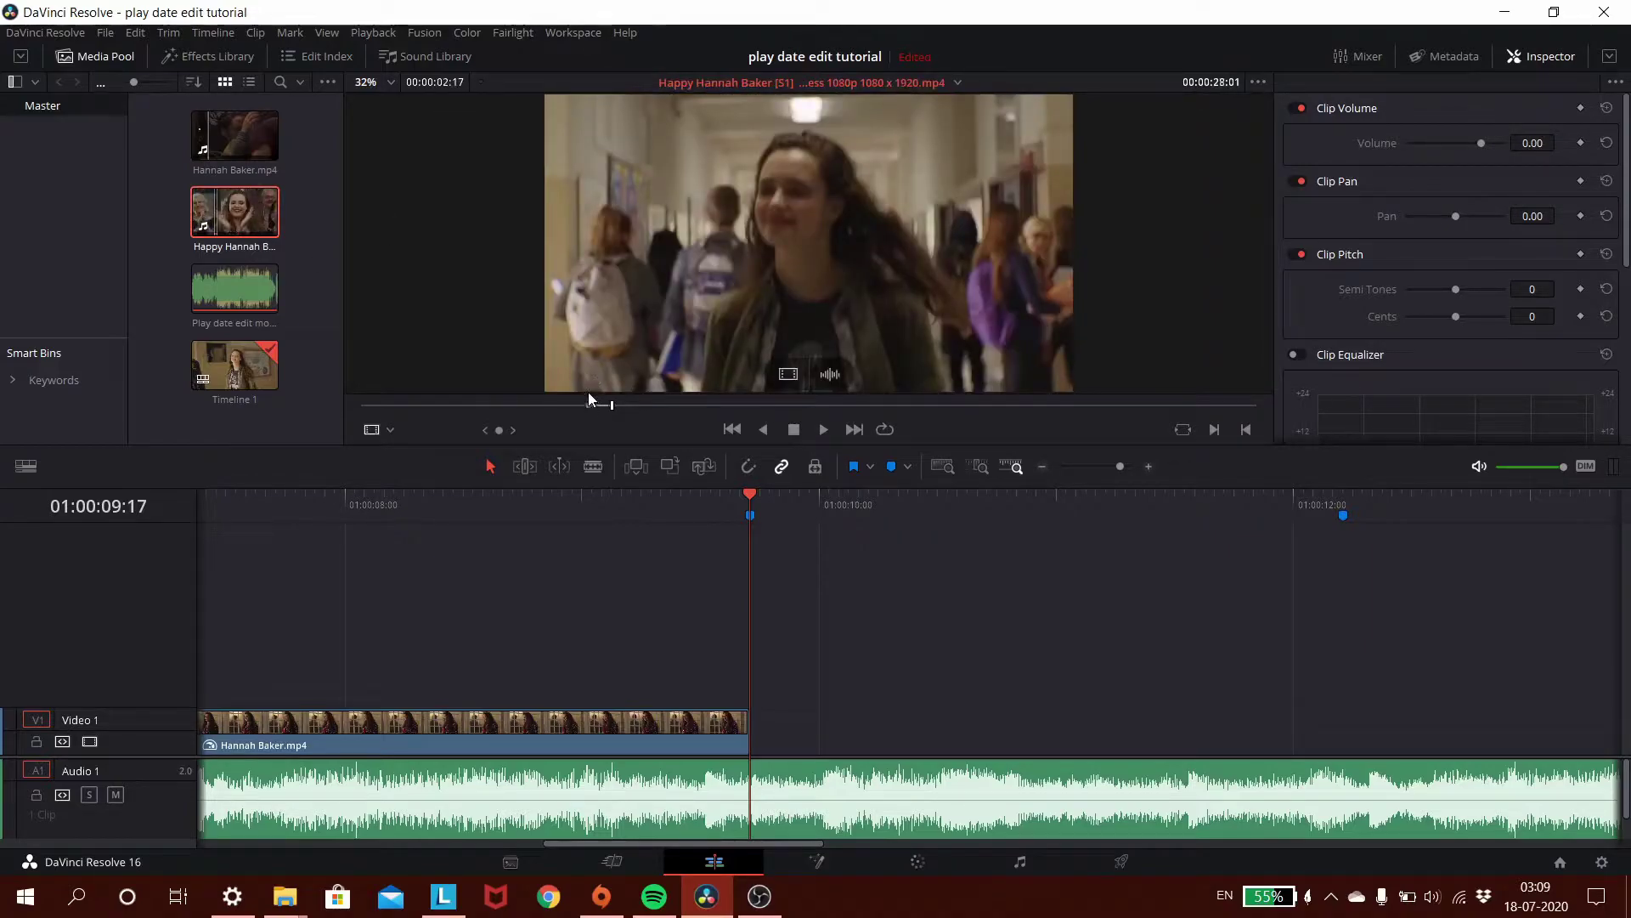
pyautogui.click(617, 405)
pyautogui.doubleClick(234, 135)
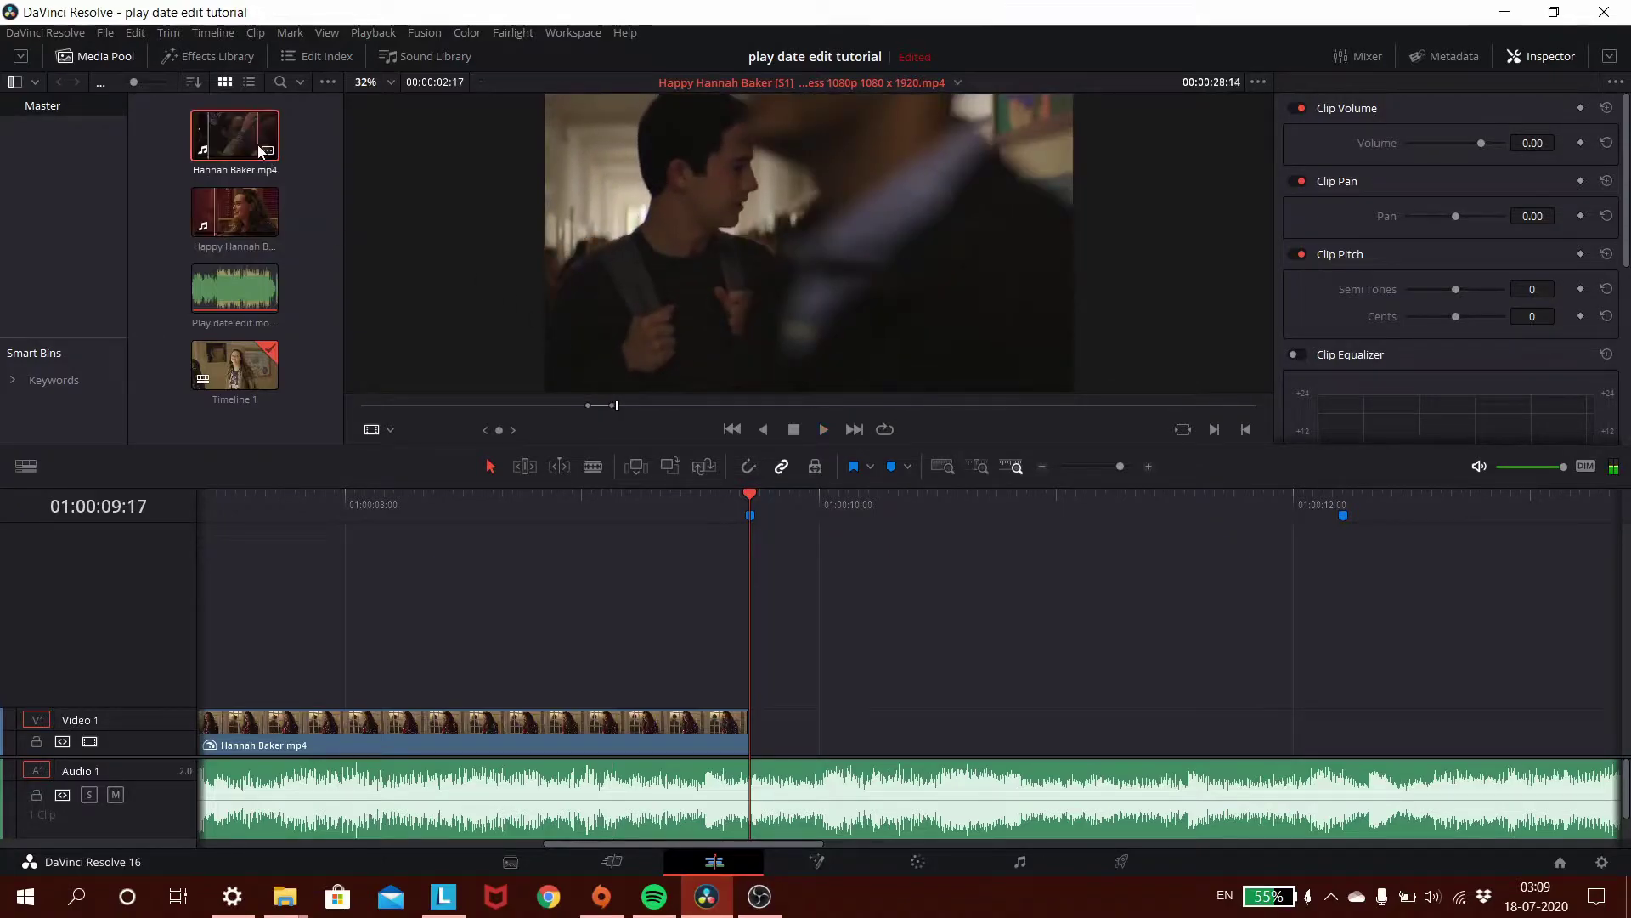
pyautogui.click(530, 405)
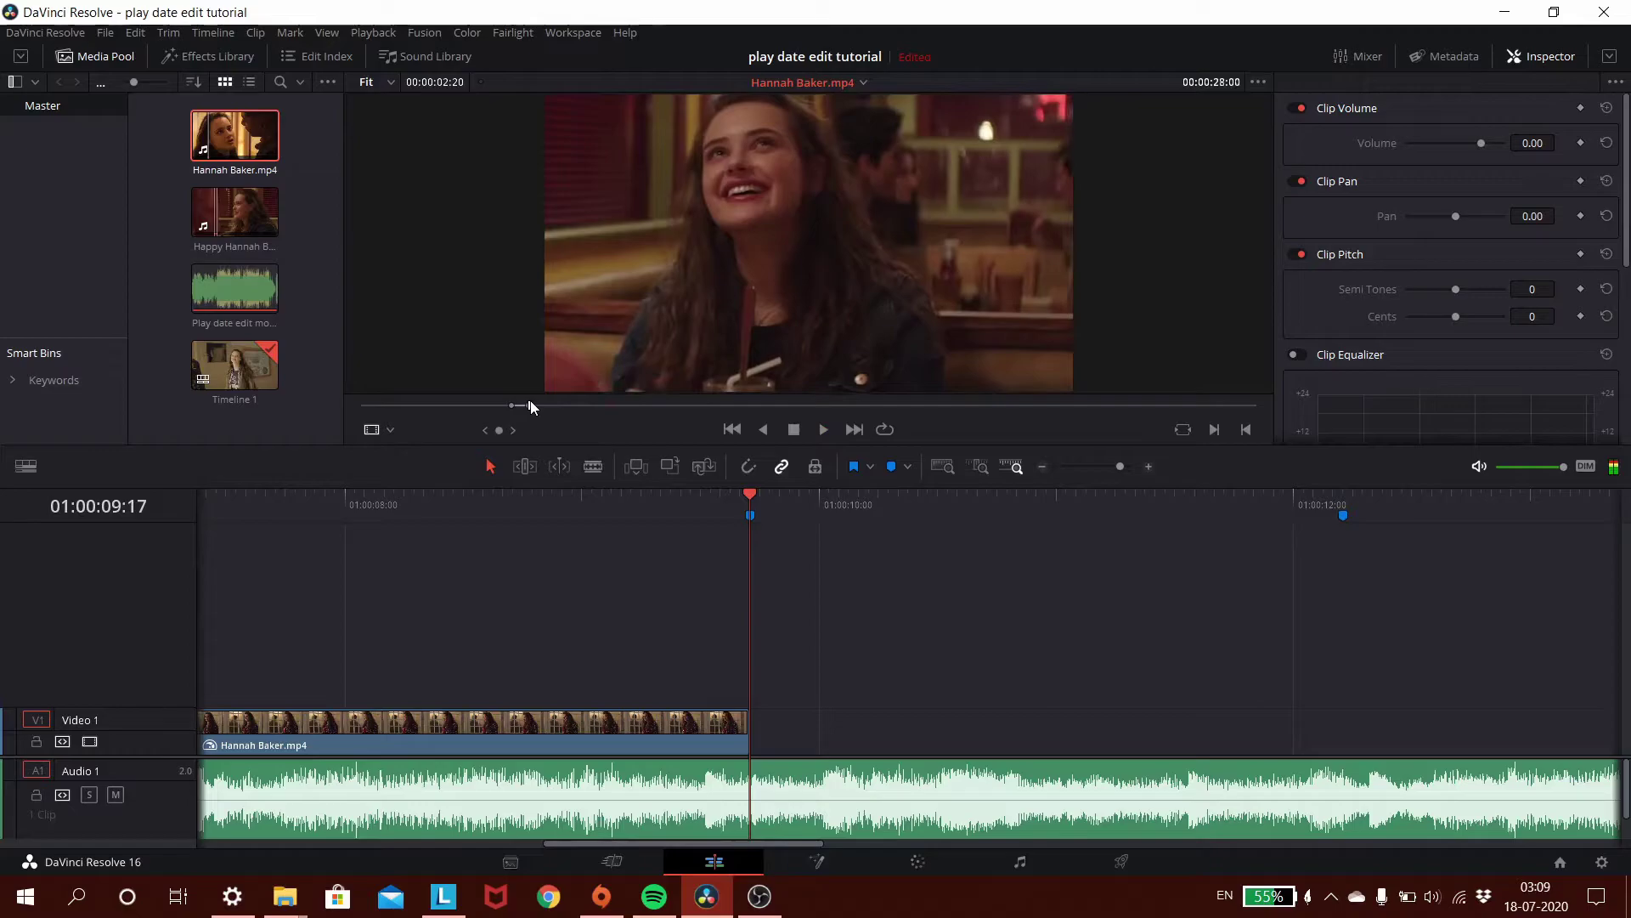
pyautogui.click(530, 405)
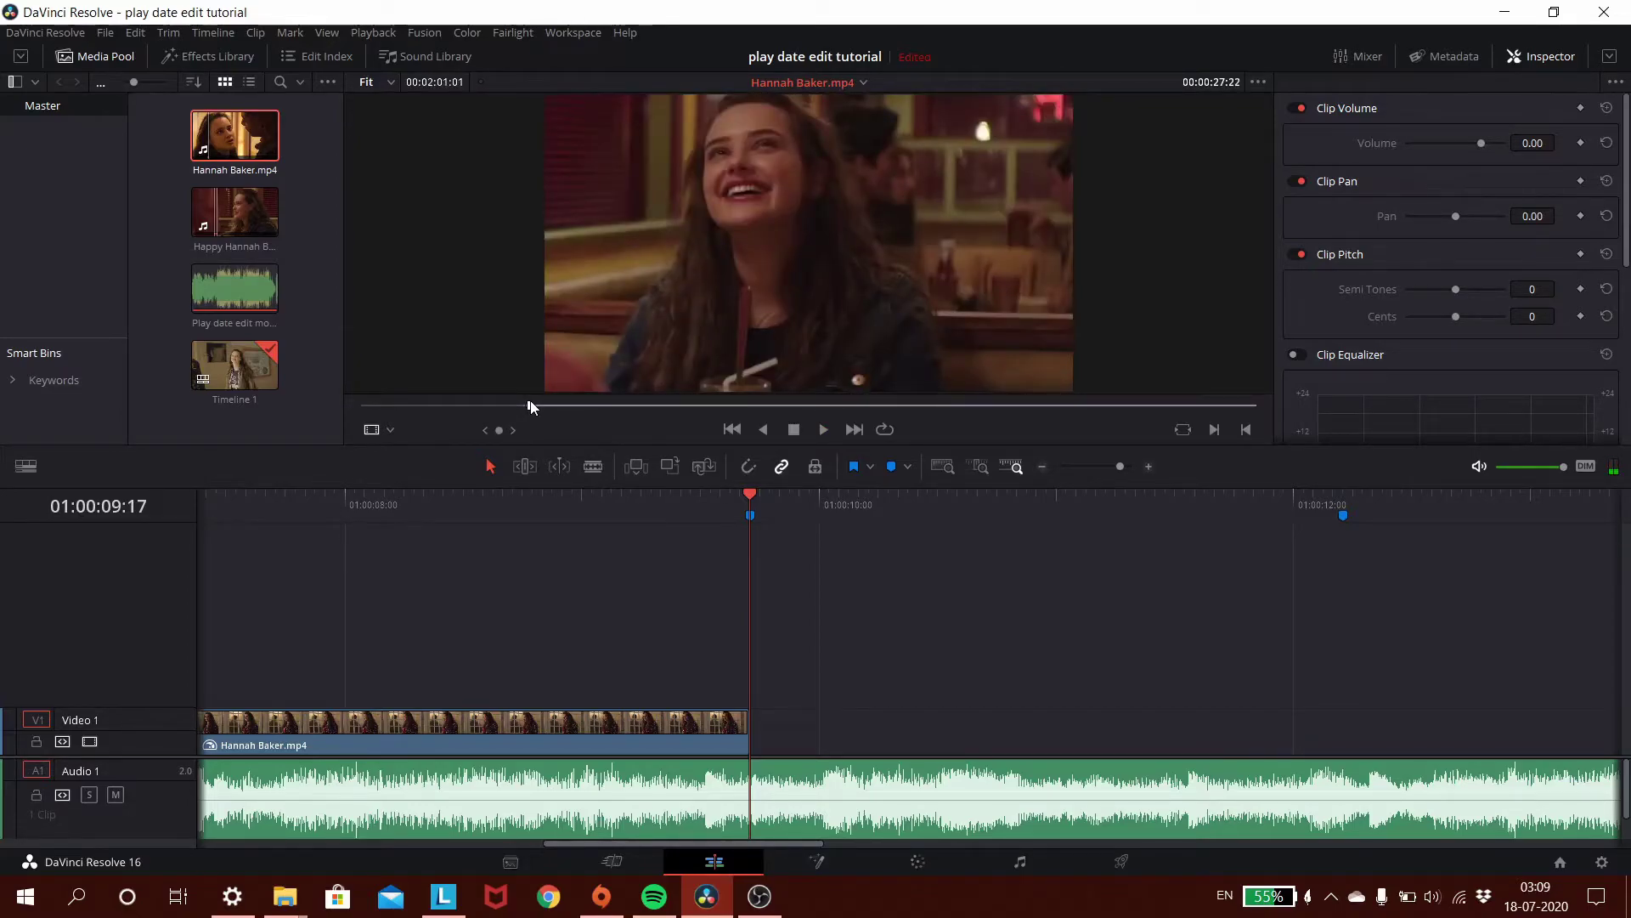
pyautogui.press('space')
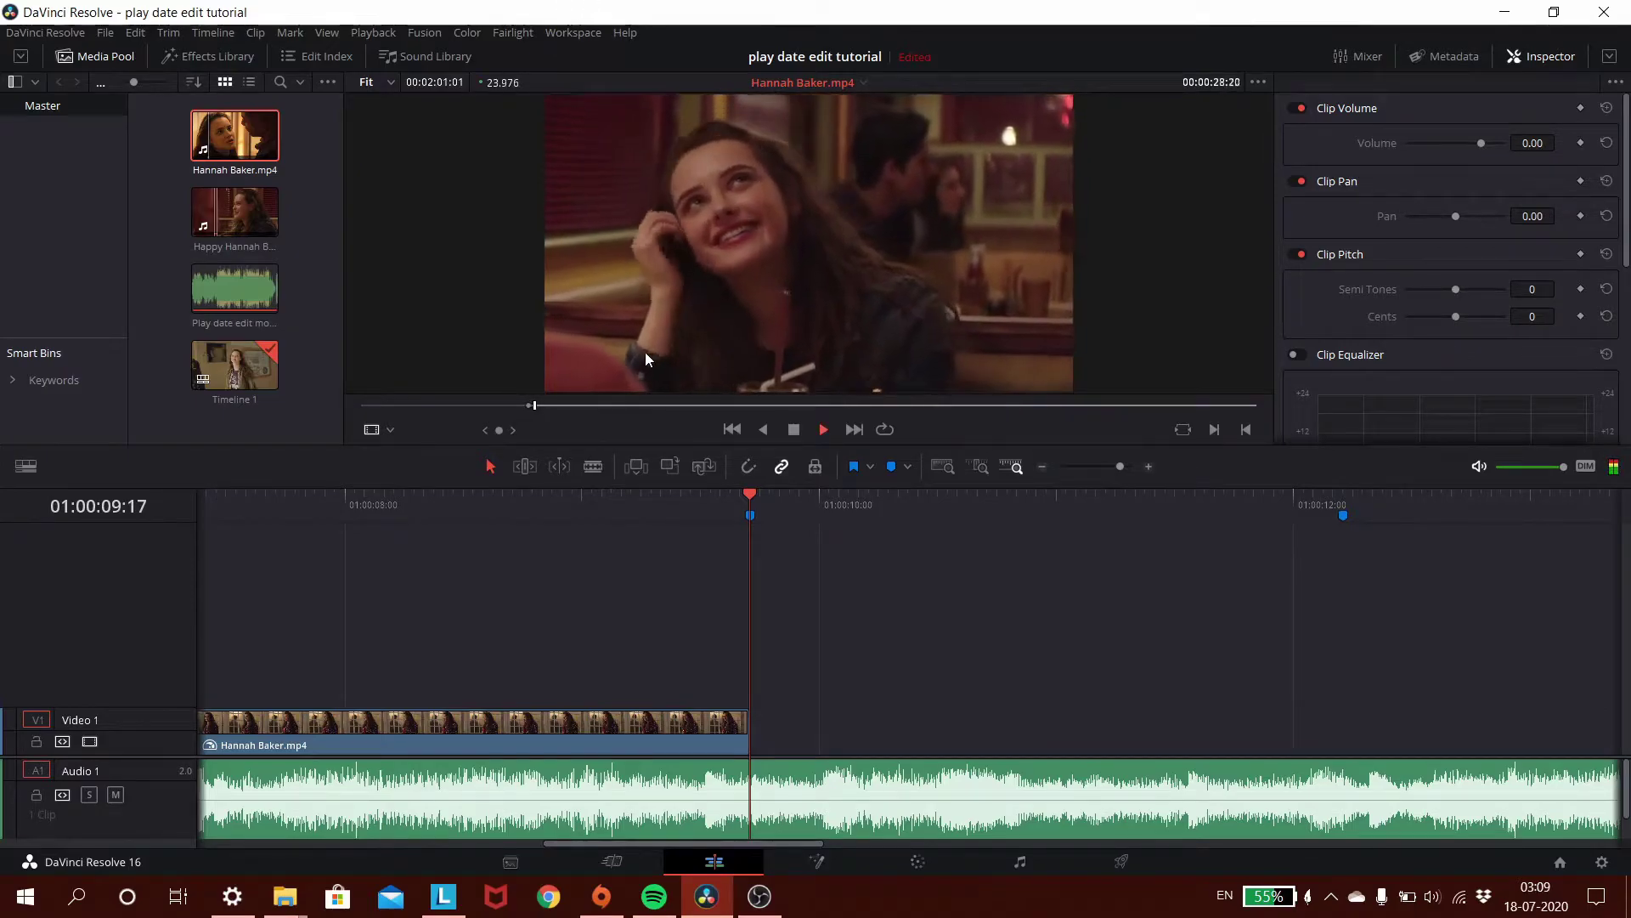
pyautogui.press('space')
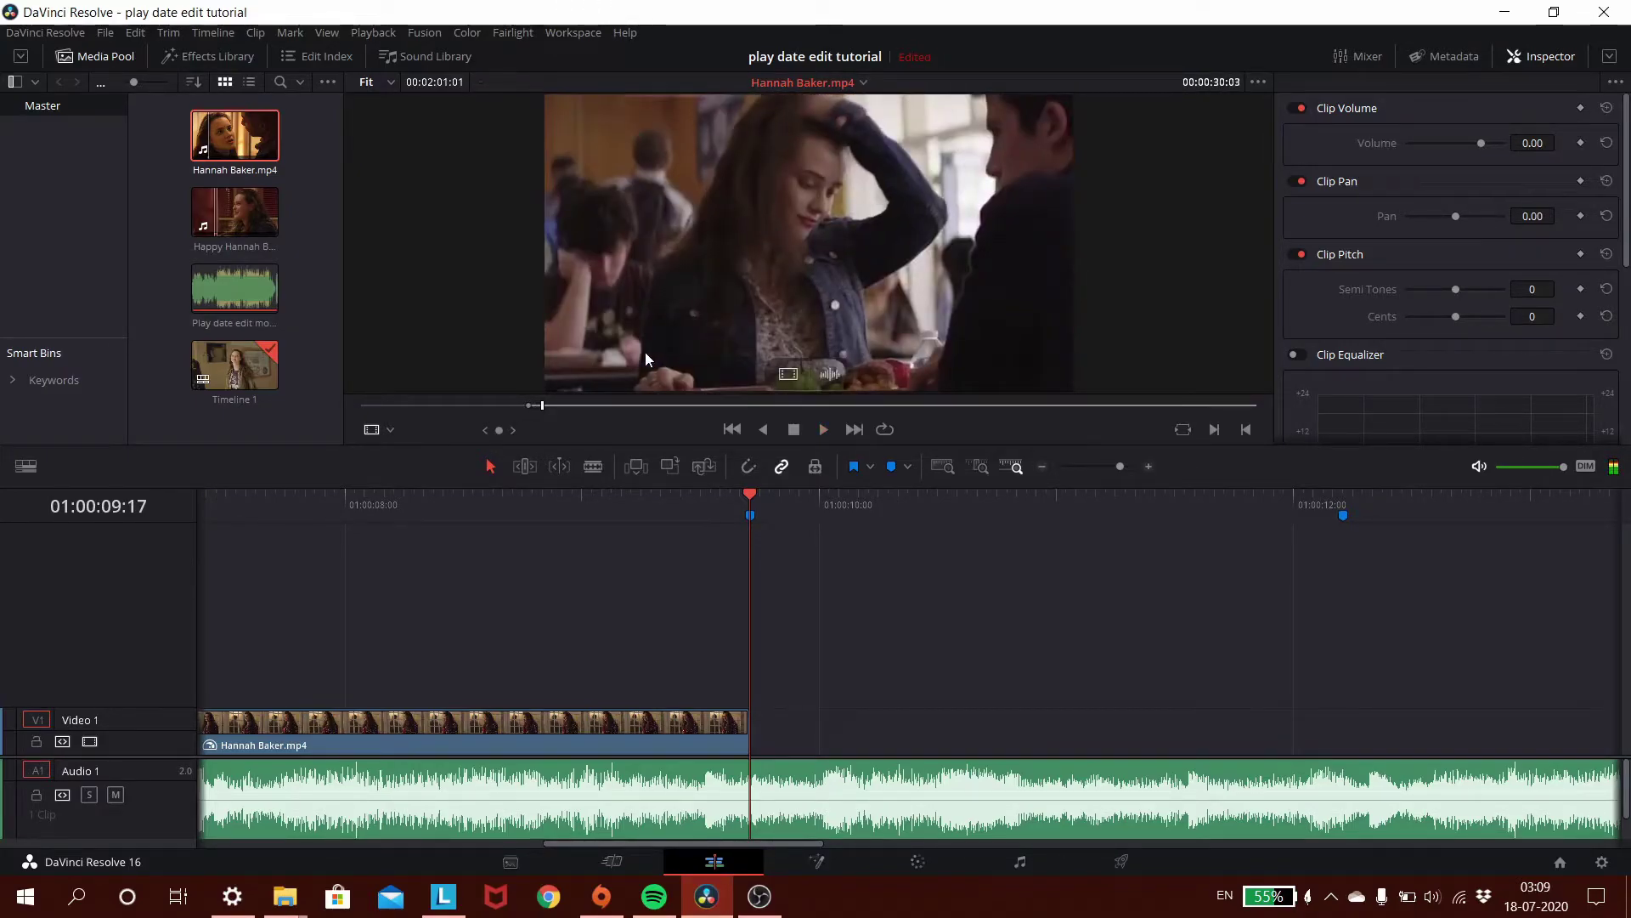
# - Mark an Out point on the shot's last frame and place its video only on V1 at Marker 2
pyautogui.press('Left')
pyautogui.press('Left')
pyautogui.press('Left')
pyautogui.press('Left')
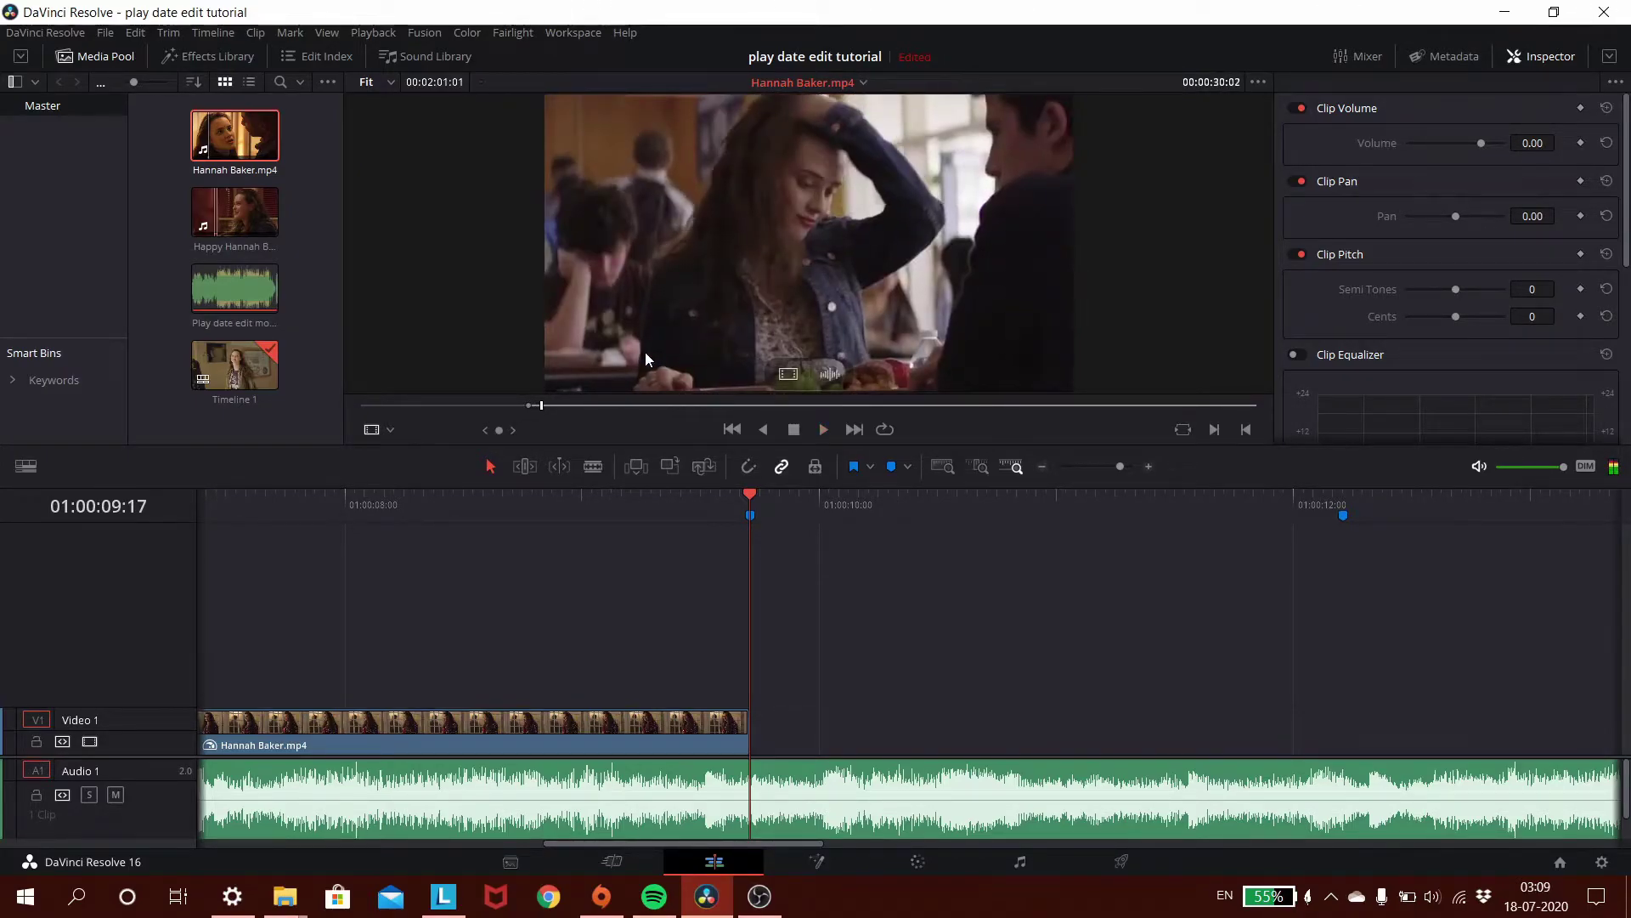
pyautogui.press('Left')
pyautogui.press('Left')
pyautogui.press('Left')
pyautogui.press('Left')
pyautogui.press('Left')
pyautogui.press('Left')
pyautogui.press('Left')
pyautogui.press('Left')
pyautogui.press('Left')
pyautogui.press('Left')
pyautogui.press('Left')
pyautogui.press('Left')
pyautogui.press('Left')
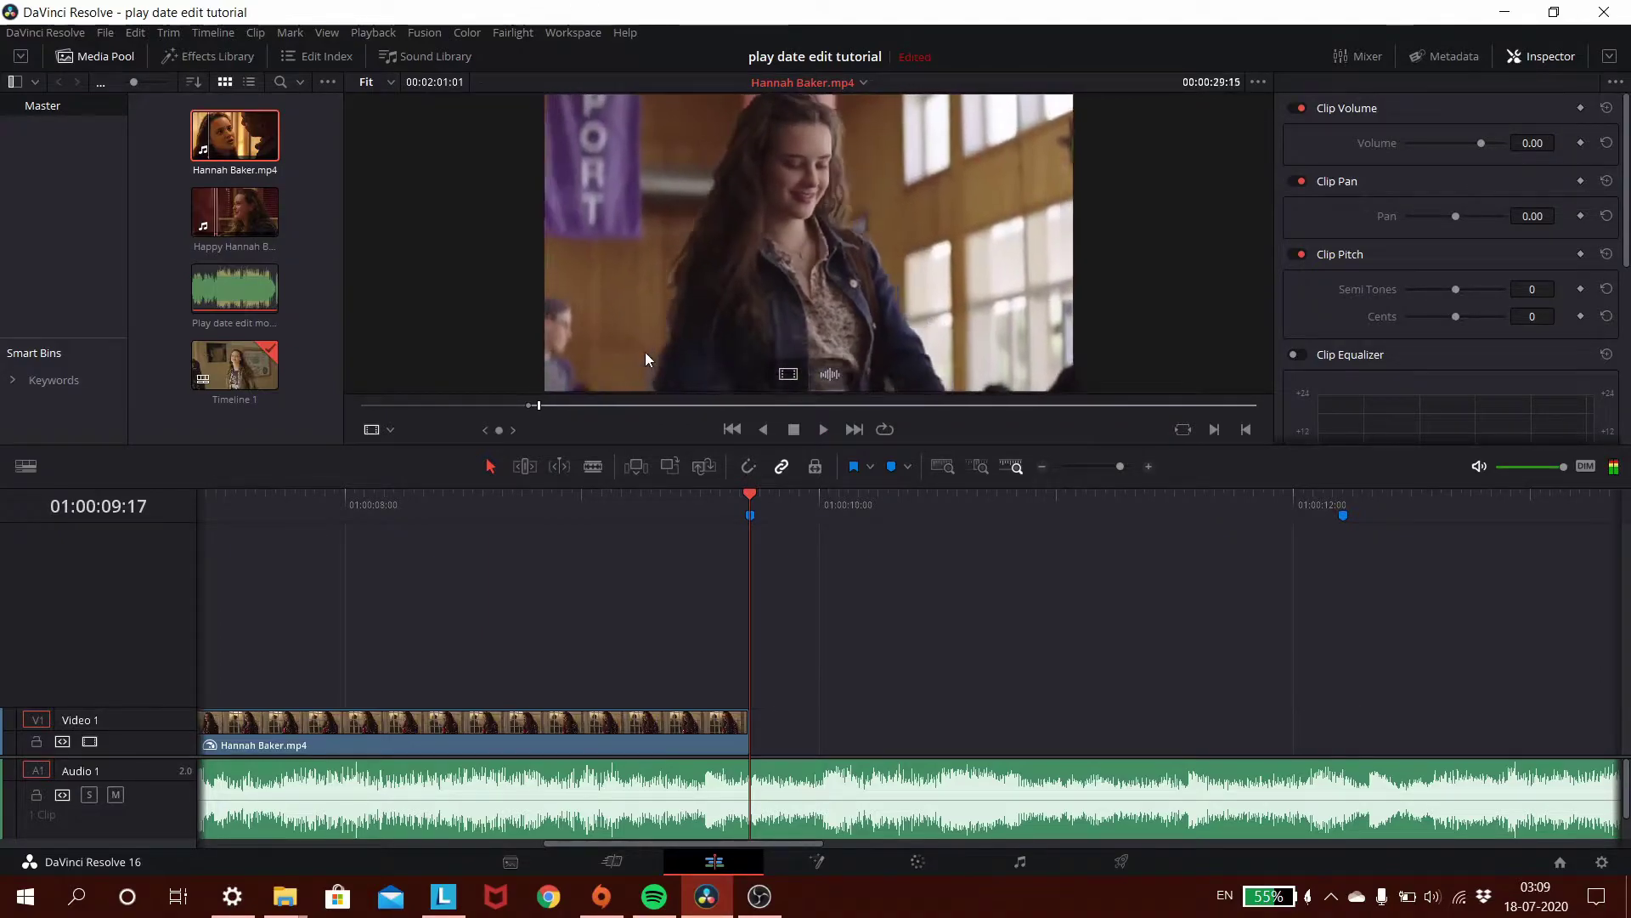
pyautogui.press('Right')
pyautogui.press('Right')
pyautogui.press('Right')
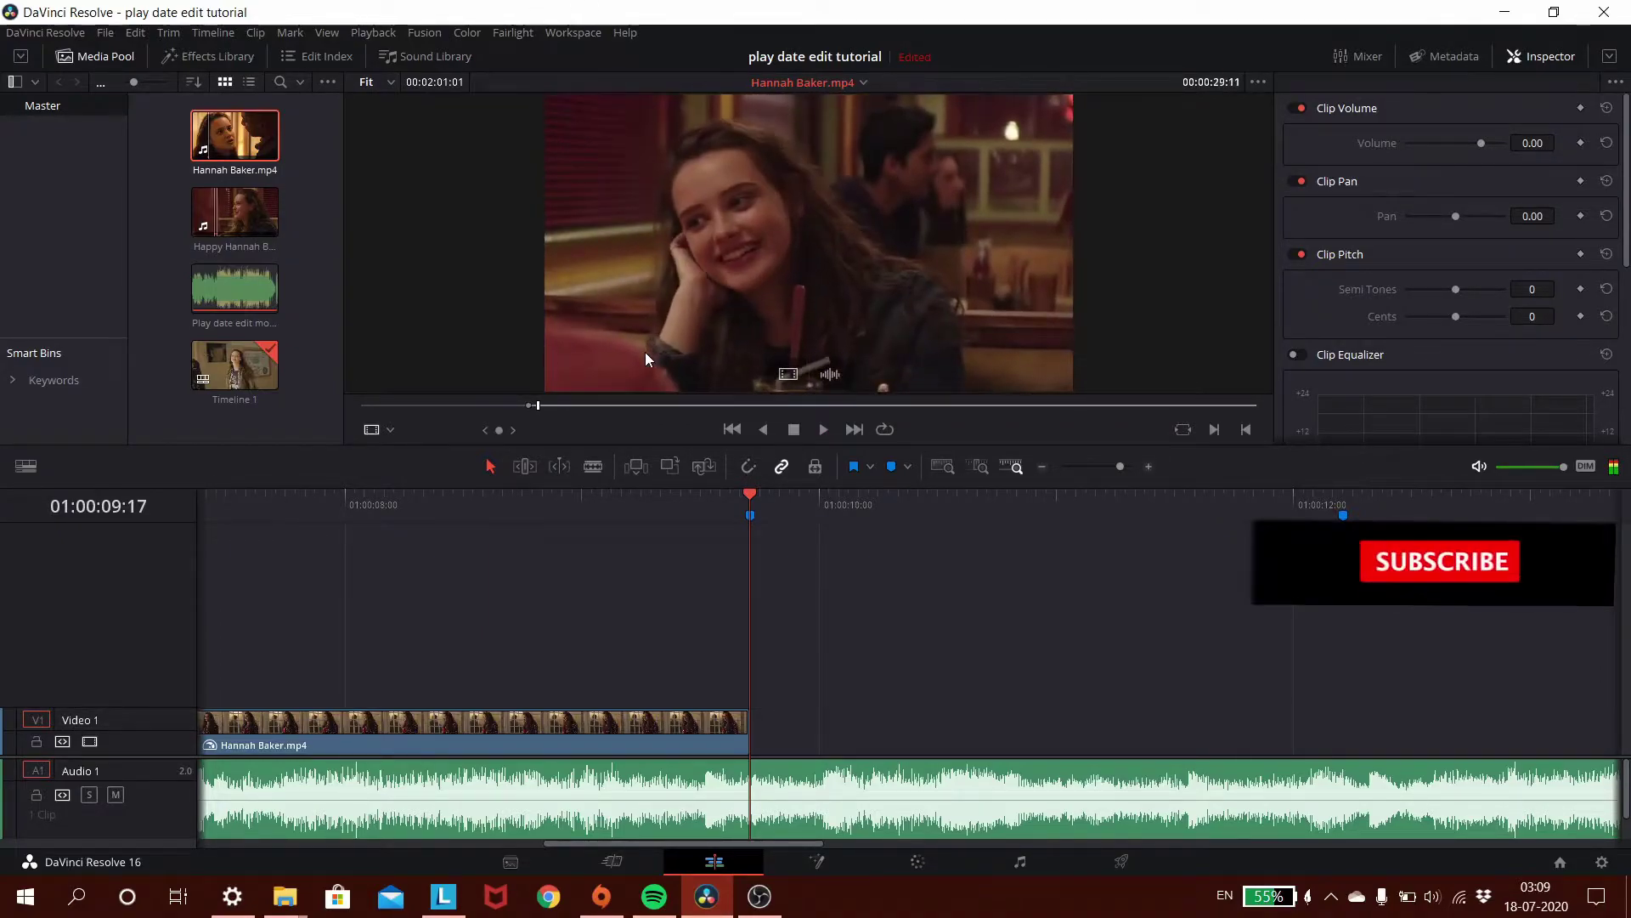
pyautogui.press('Left')
pyautogui.press('o')
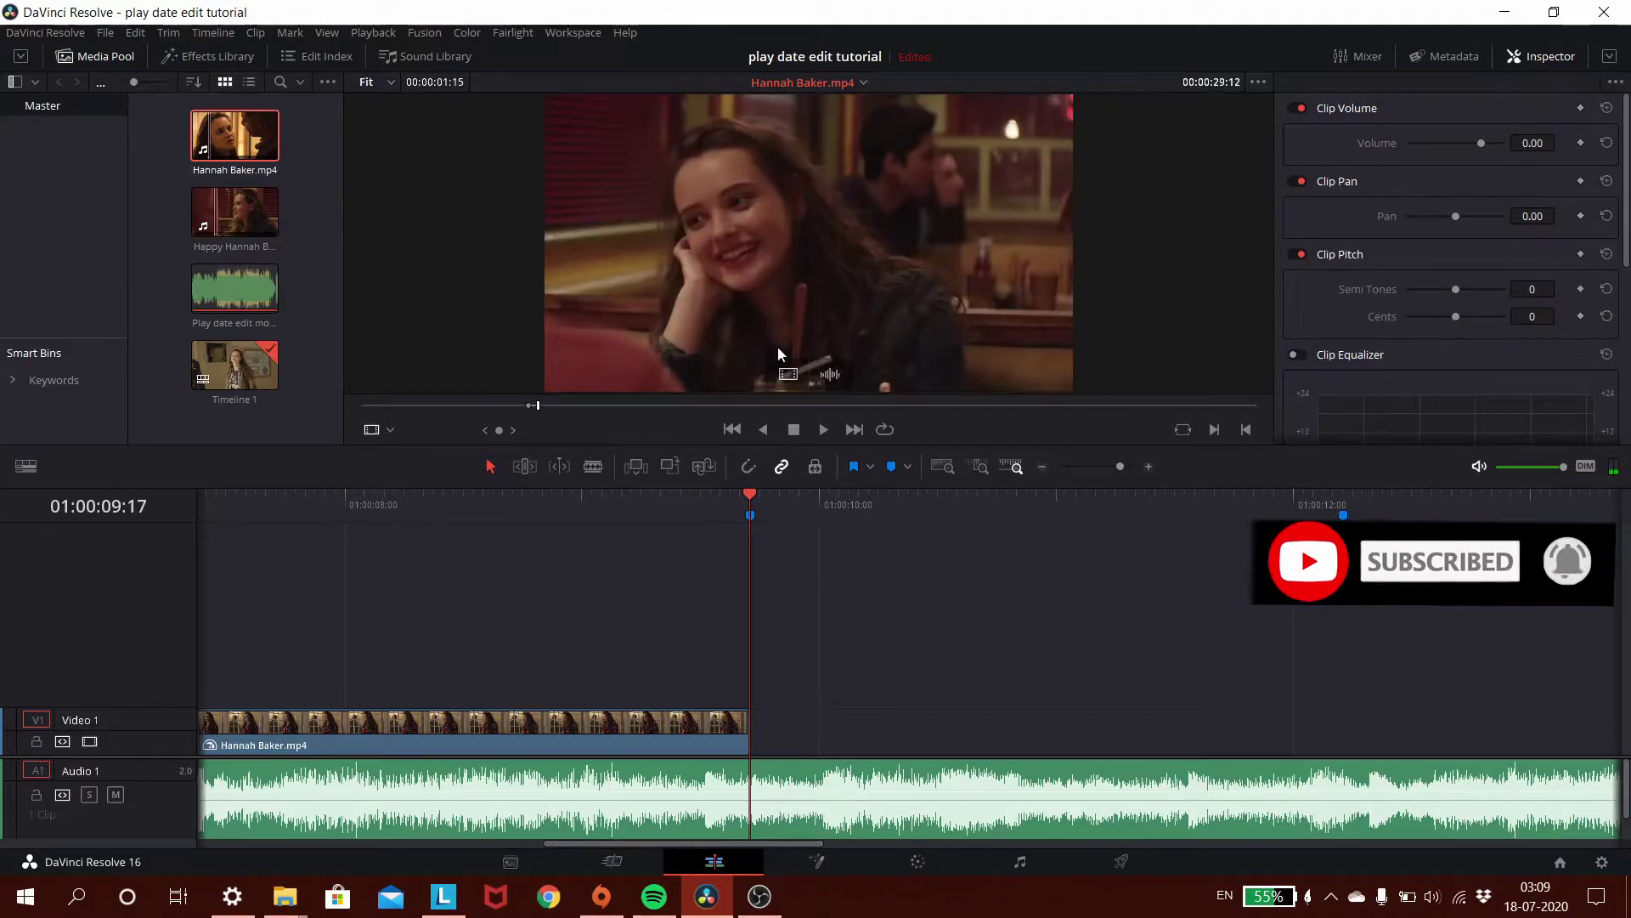
pyautogui.moveTo(788, 372); pyautogui.dragTo(797, 382)
pyautogui.moveTo(812, 509)
pyautogui.mouseDown()
pyautogui.moveTo(814, 671)
pyautogui.moveTo(783, 743)
pyautogui.moveTo(753, 757)
pyautogui.mouseUp()
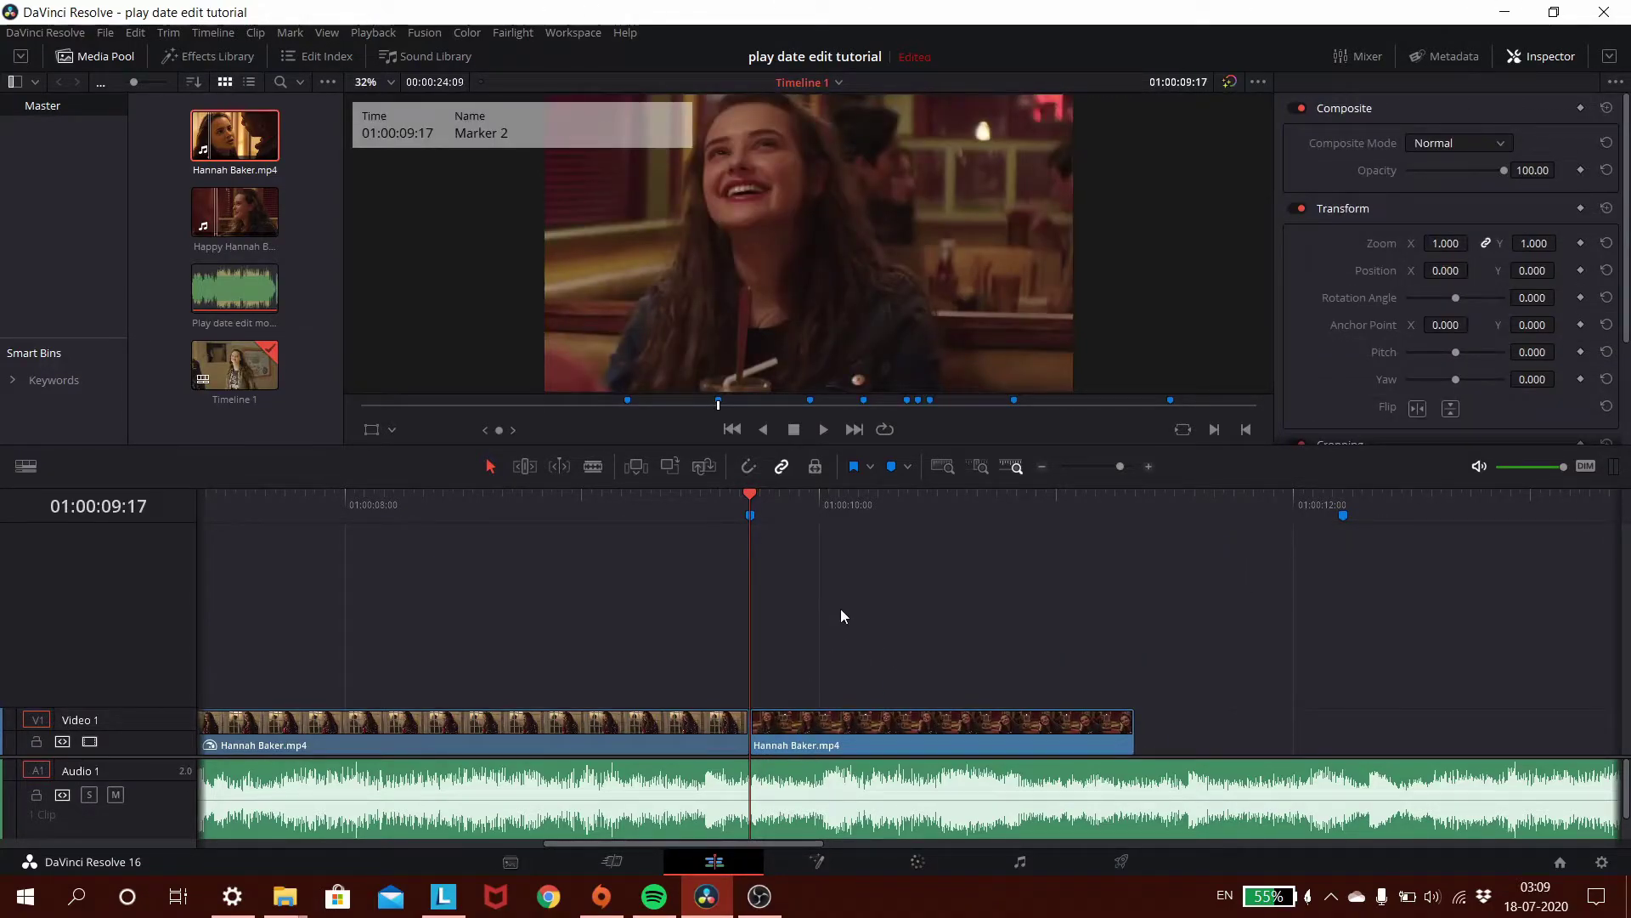
# - Open the new clip's Retime Curve showing Retime Speed only, with Retime Frame unchecked
pyautogui.click(899, 735)
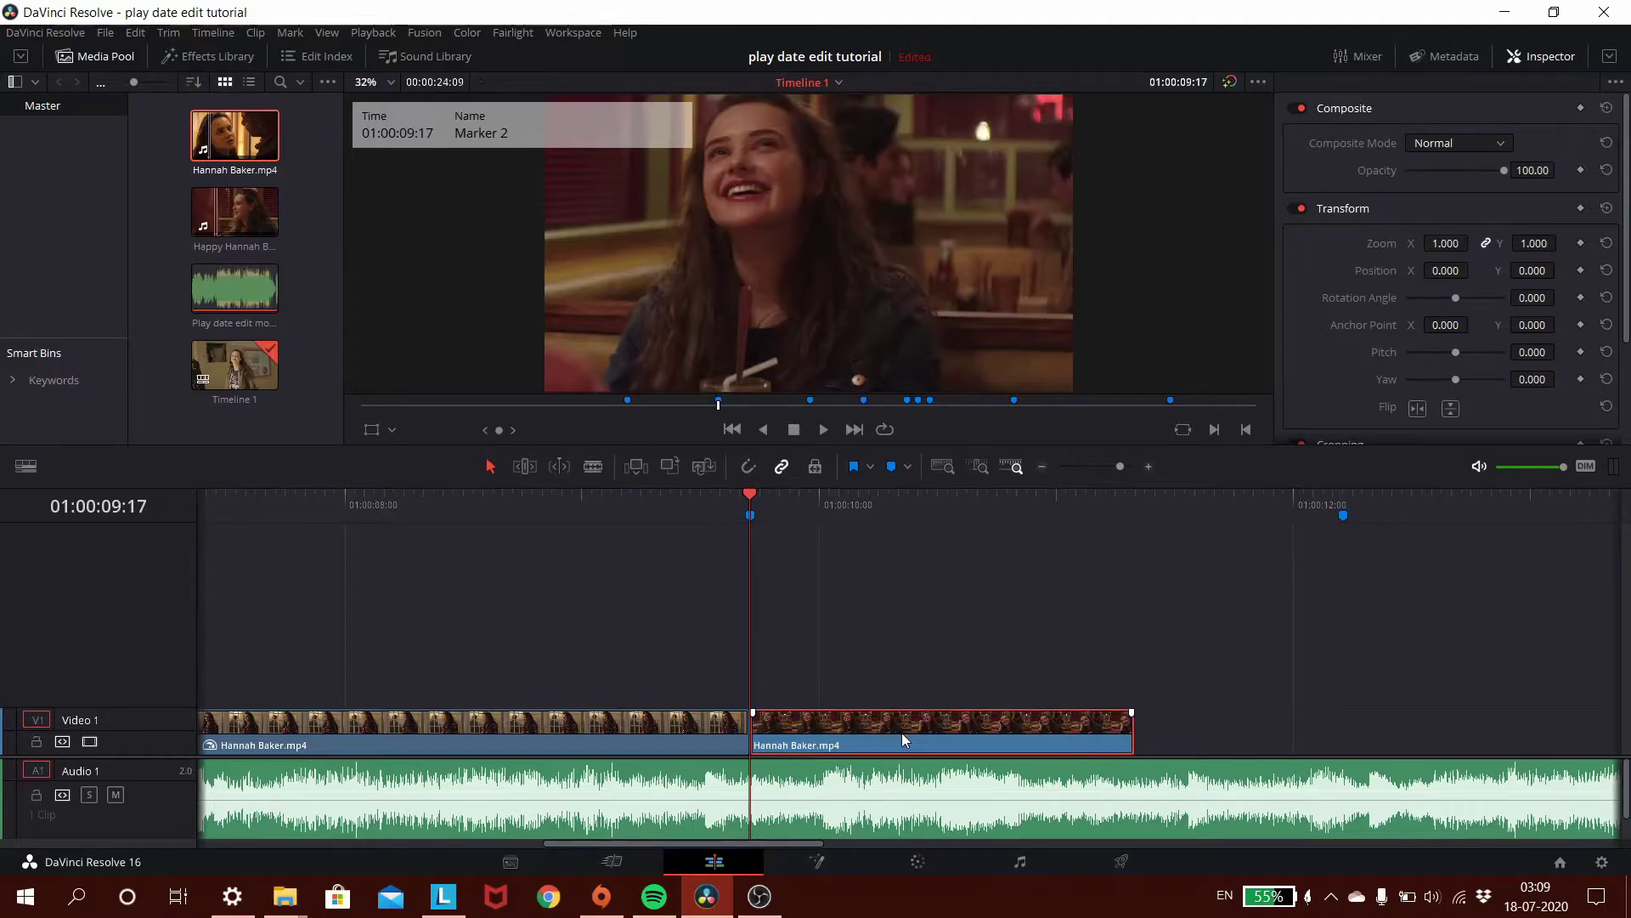
pyautogui.rightClick(899, 733)
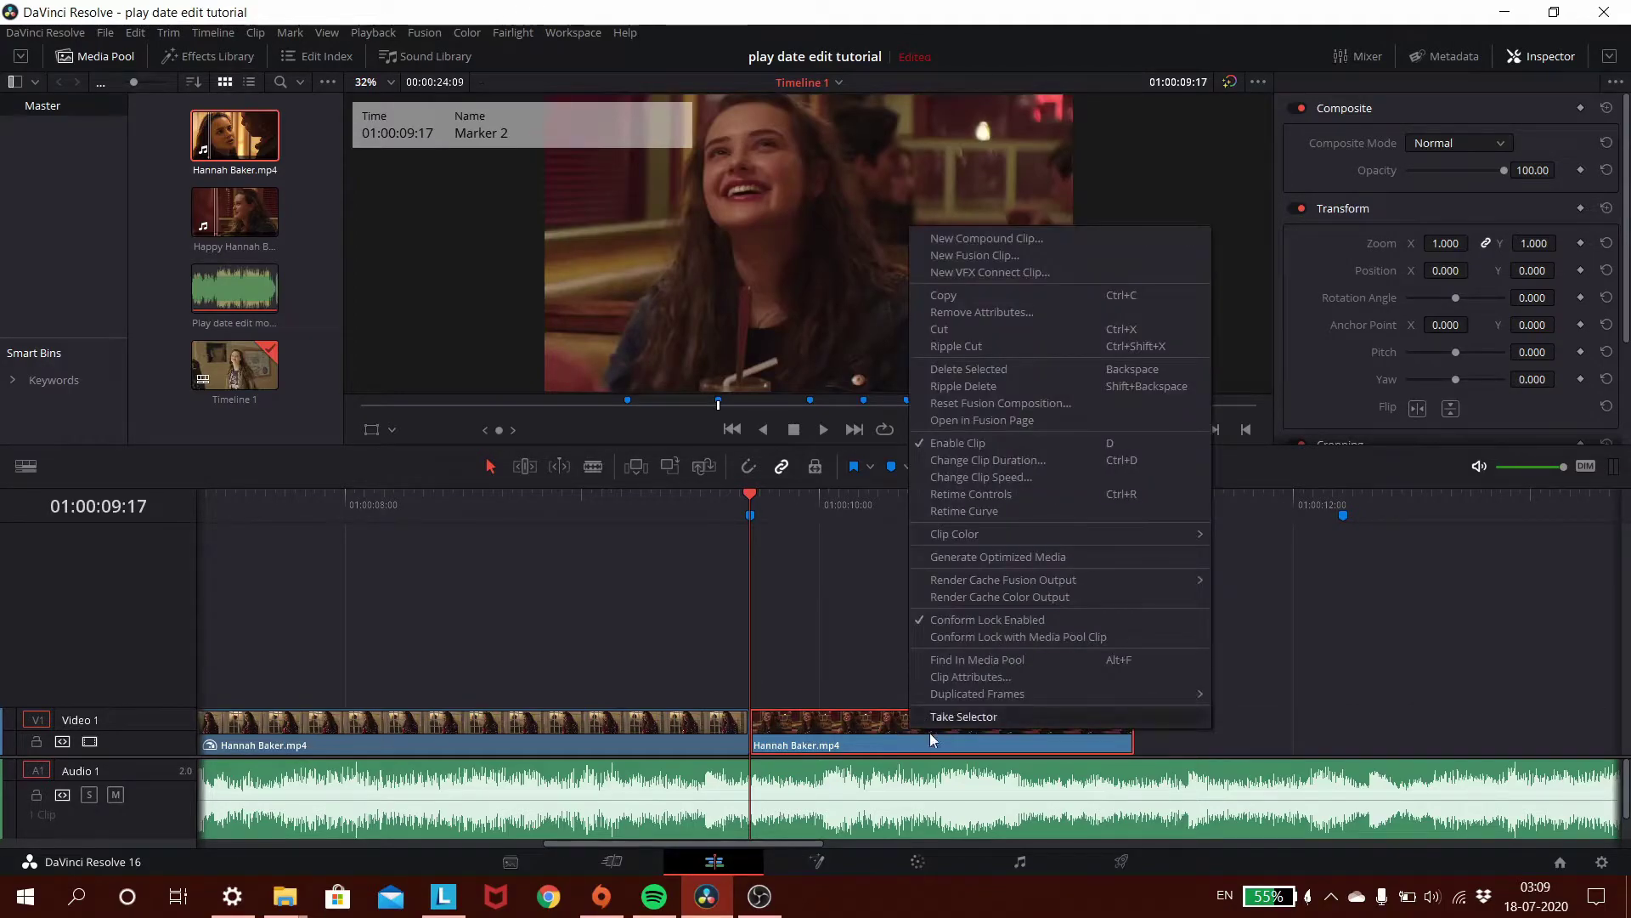
pyautogui.click(983, 514)
pyautogui.click(773, 593)
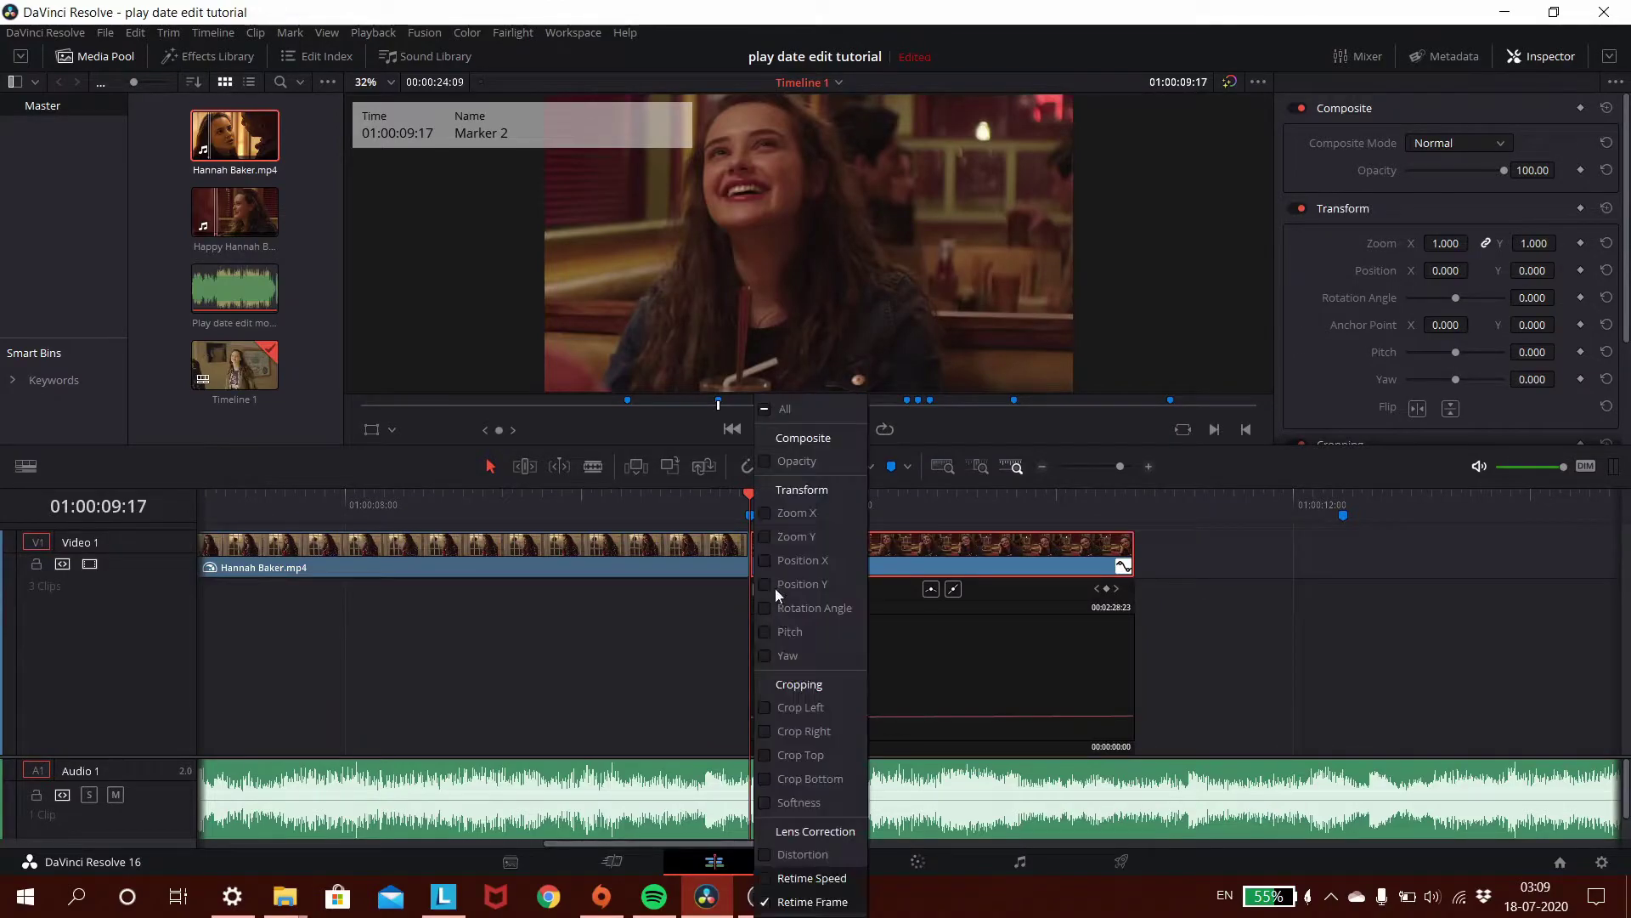
pyautogui.click(807, 878)
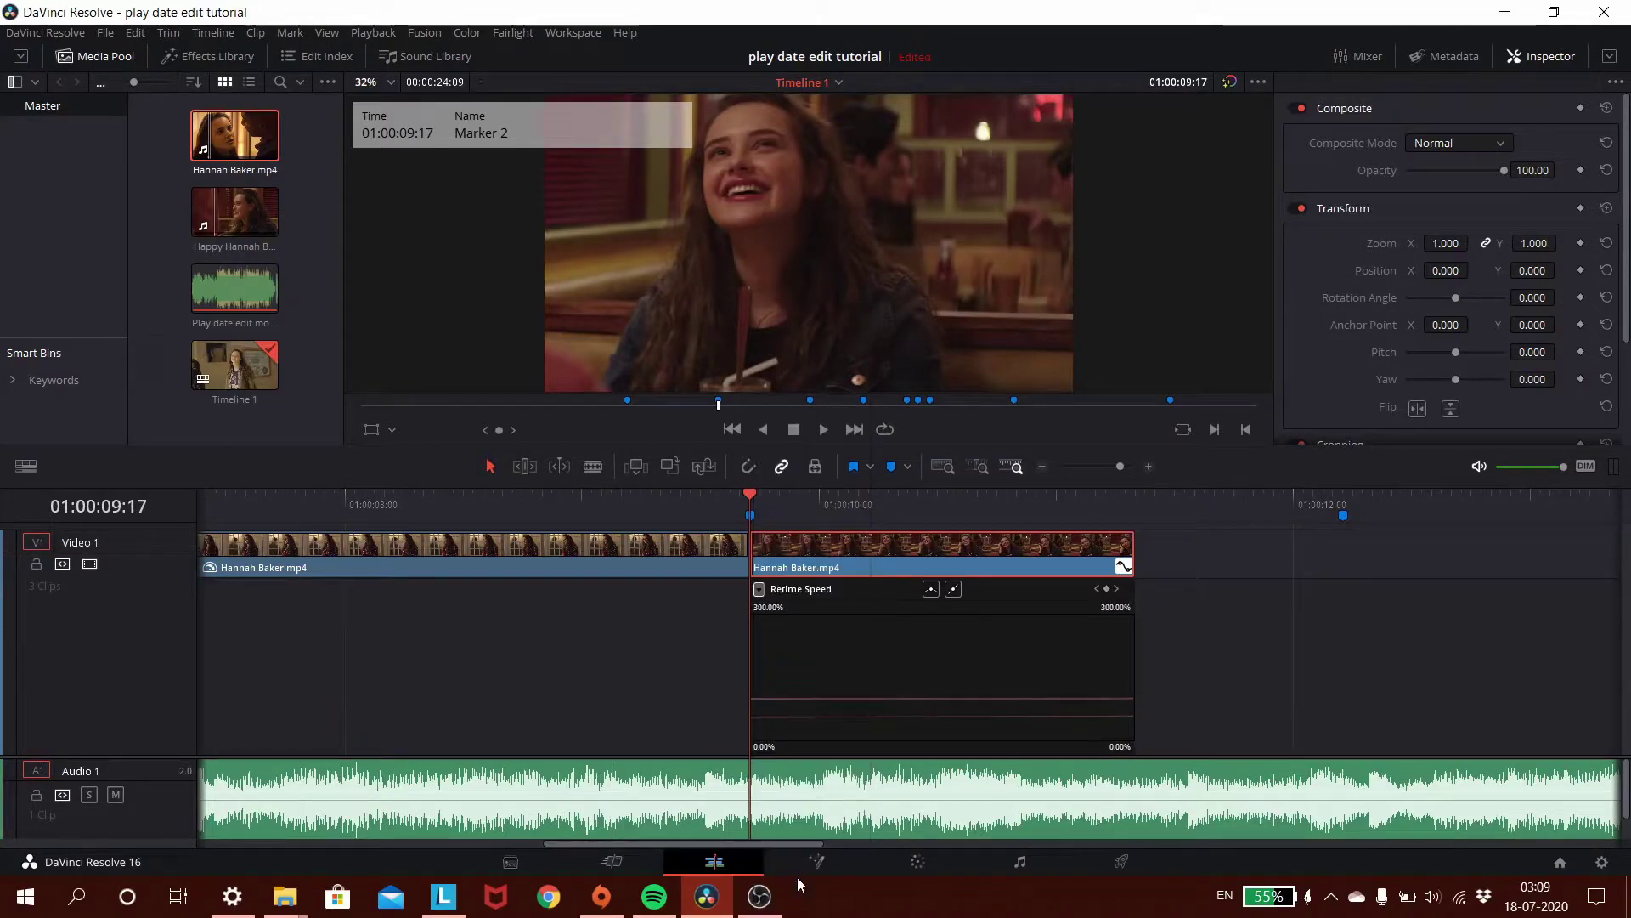
pyautogui.click(759, 589)
pyautogui.click(766, 907)
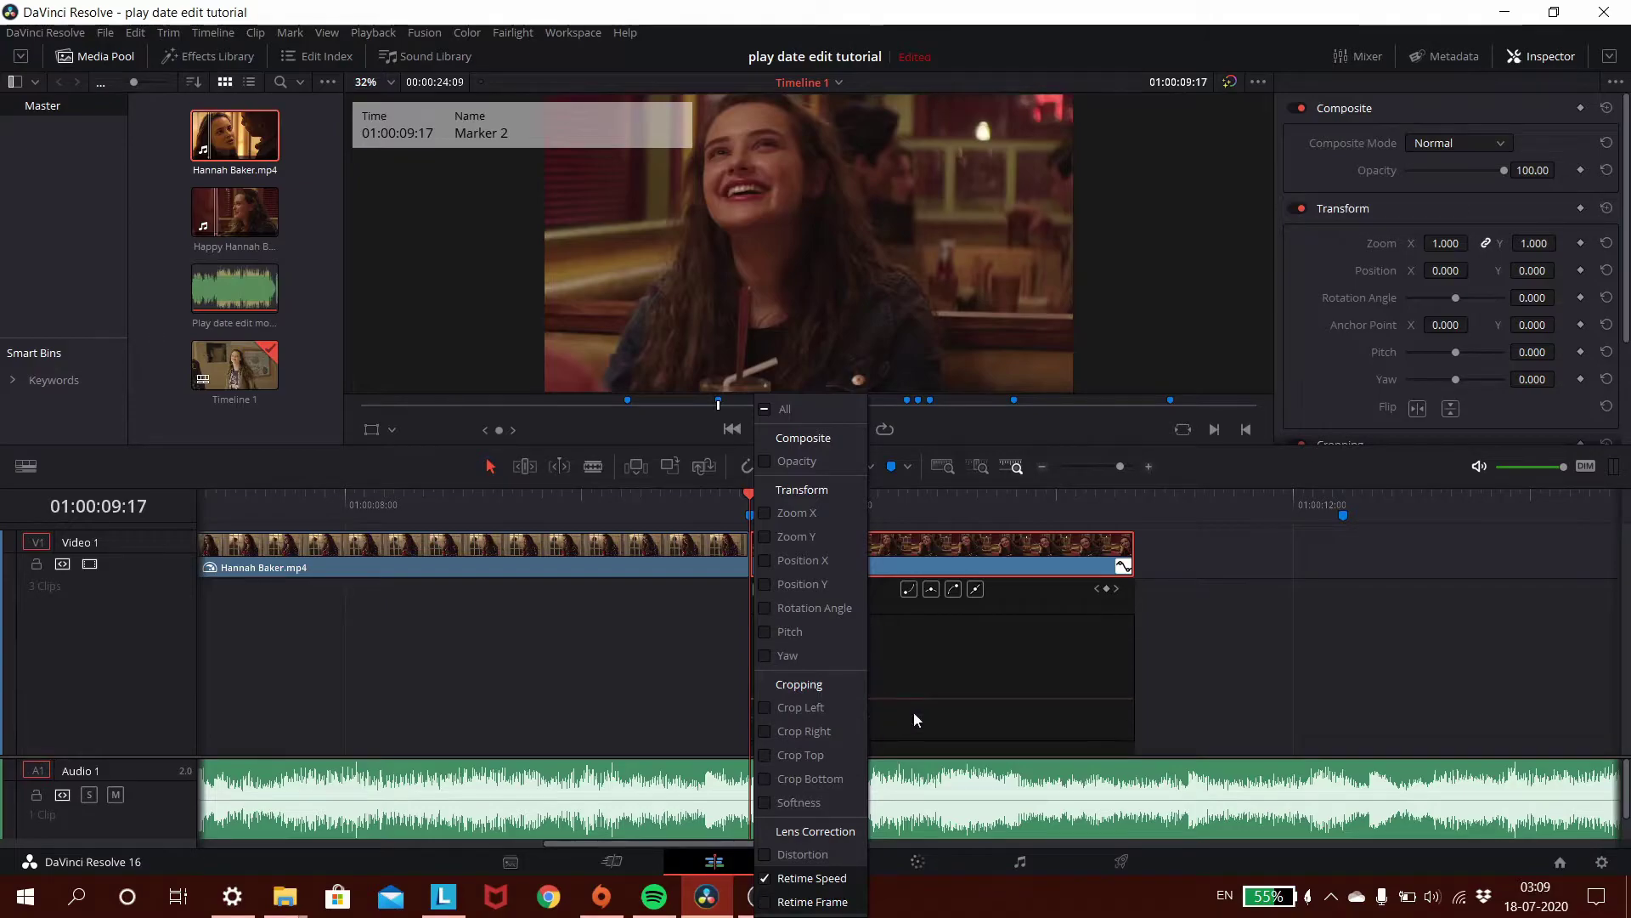
pyautogui.click(966, 675)
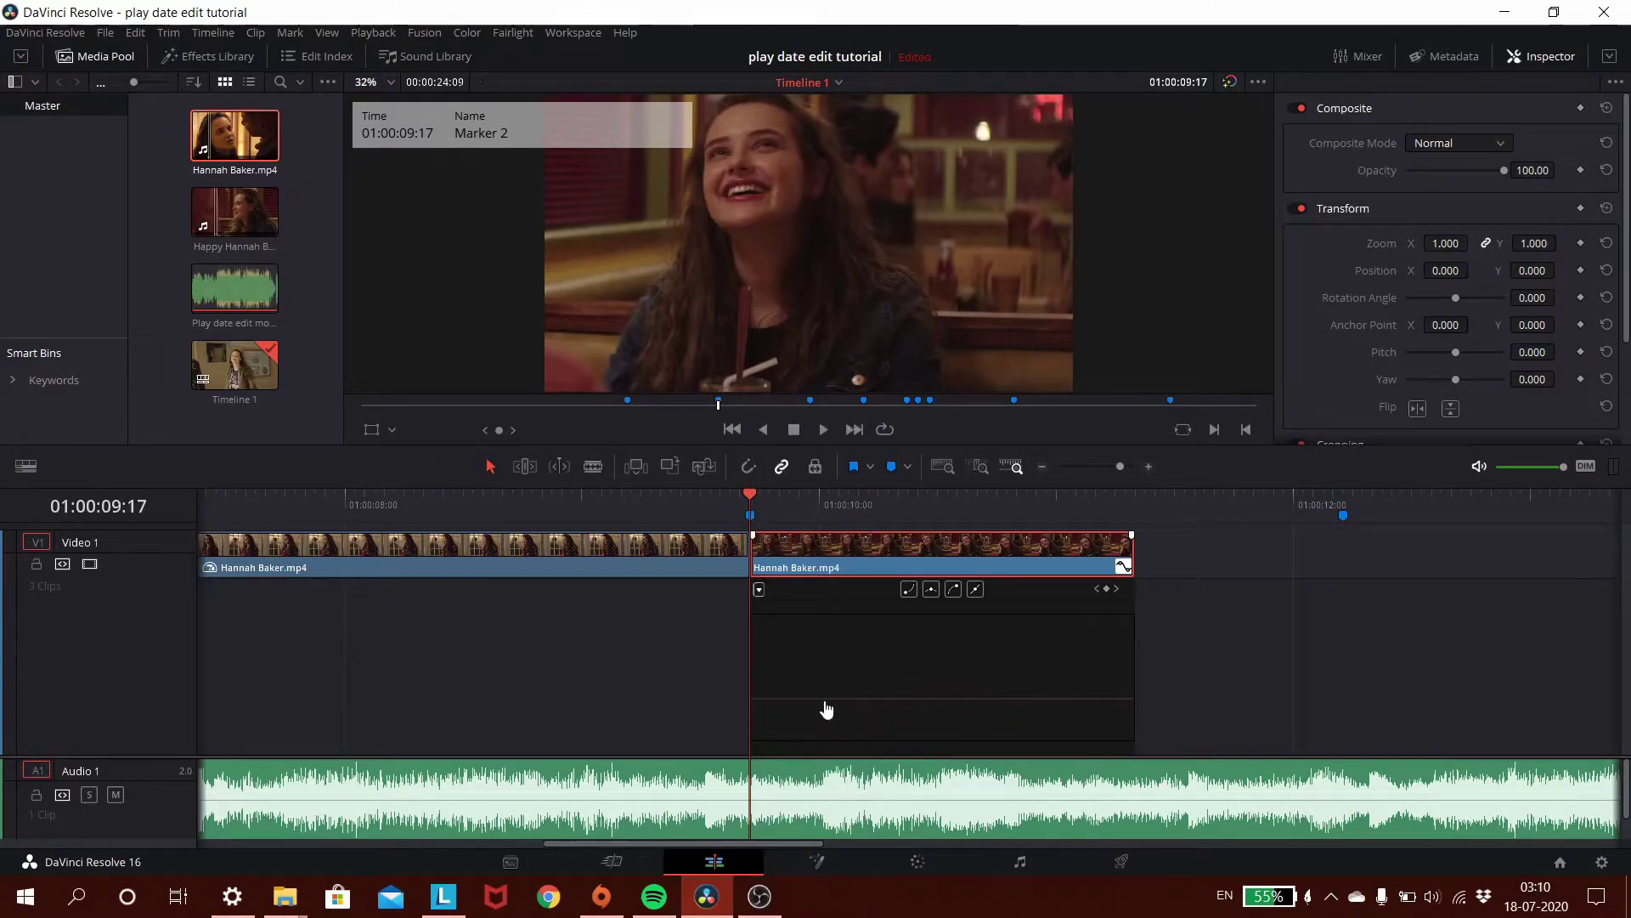
# - Raise the second clip's Retime Speed to about 309%
pyautogui.moveTo(827, 706); pyautogui.dragTo(904, 299)
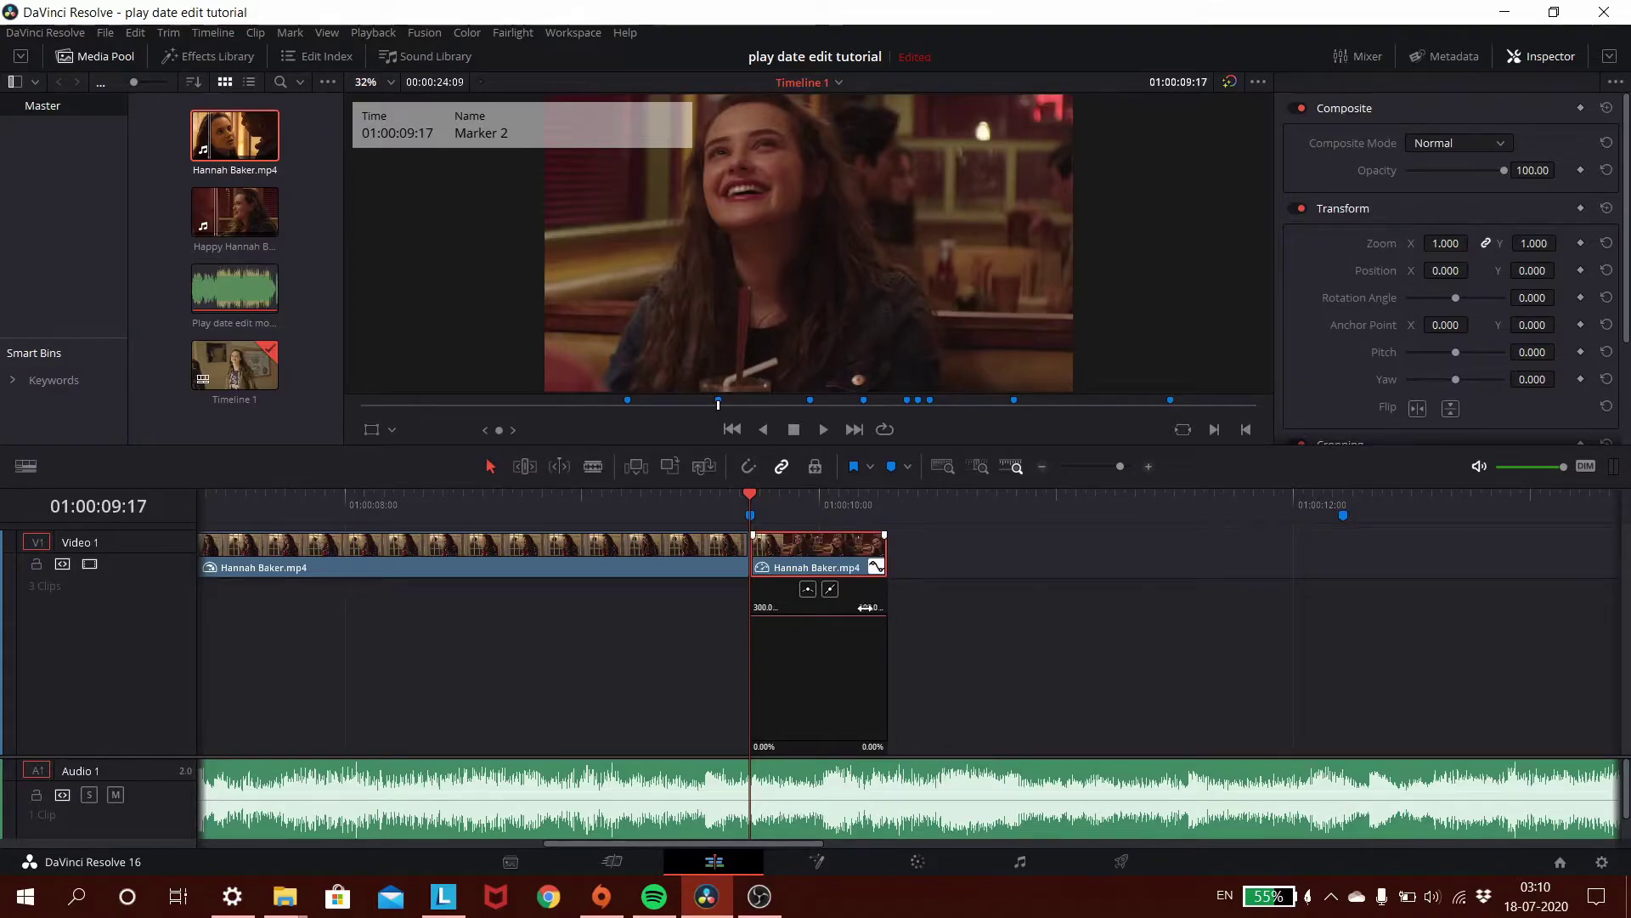
pyautogui.moveTo(864, 606); pyautogui.dragTo(938, 603)
pyautogui.moveTo(771, 690)
pyautogui.mouseDown()
pyautogui.moveTo(775, 663)
pyautogui.moveTo(782, 677)
pyautogui.mouseUp()
# - Preview from Marker 2, then drop the speed after the keyframe to about 100%
pyautogui.press('space')
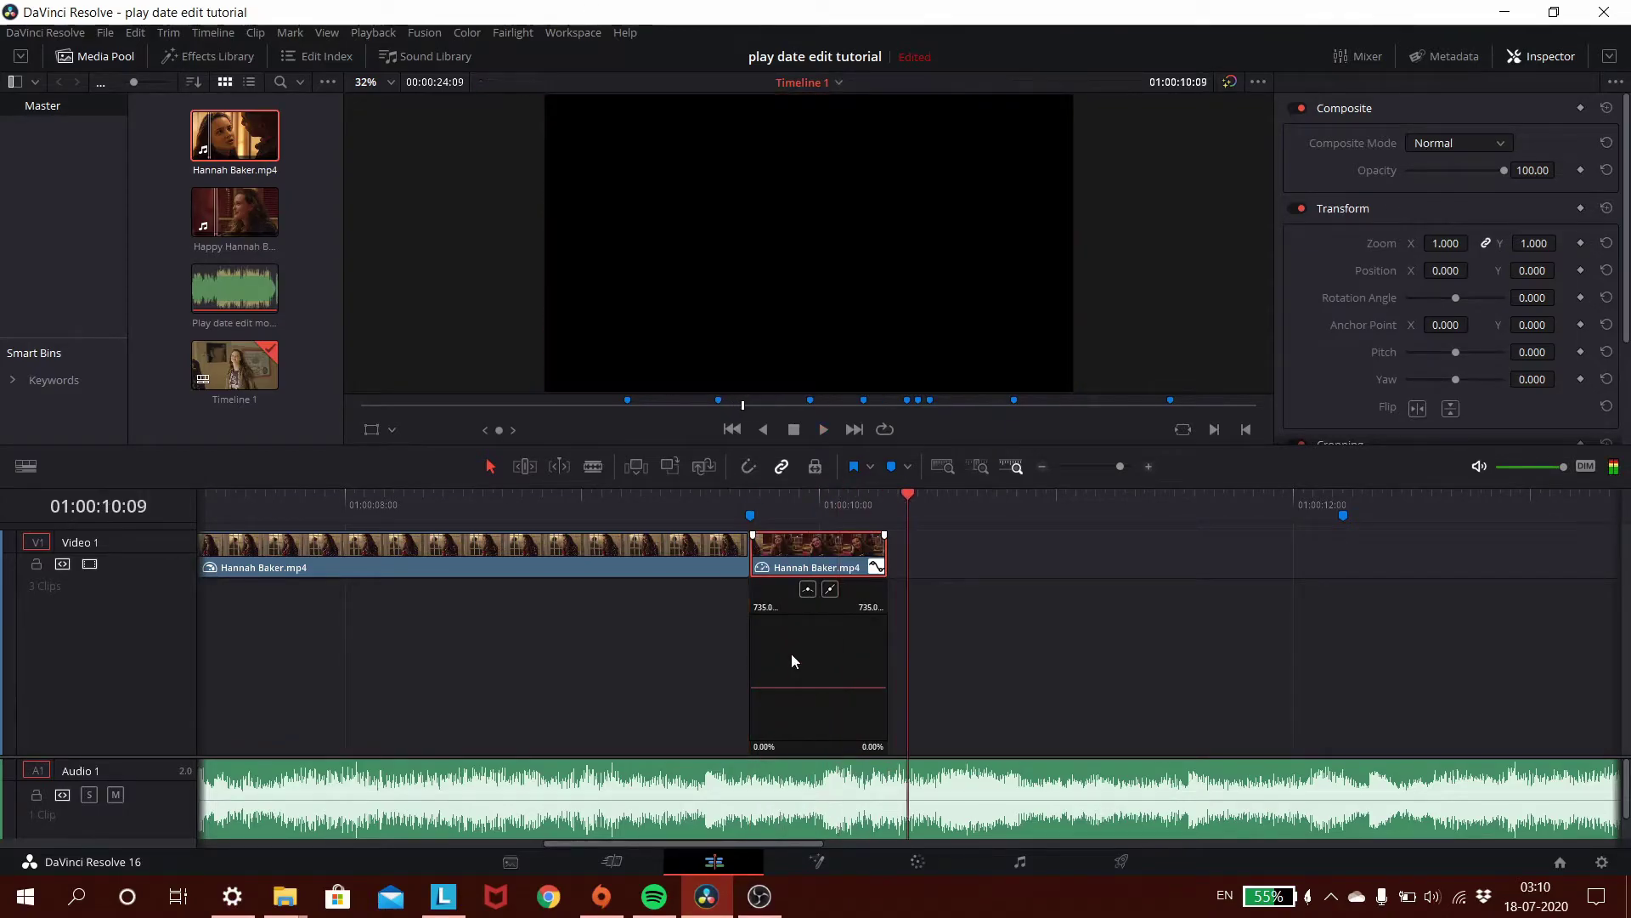
pyautogui.click(751, 514)
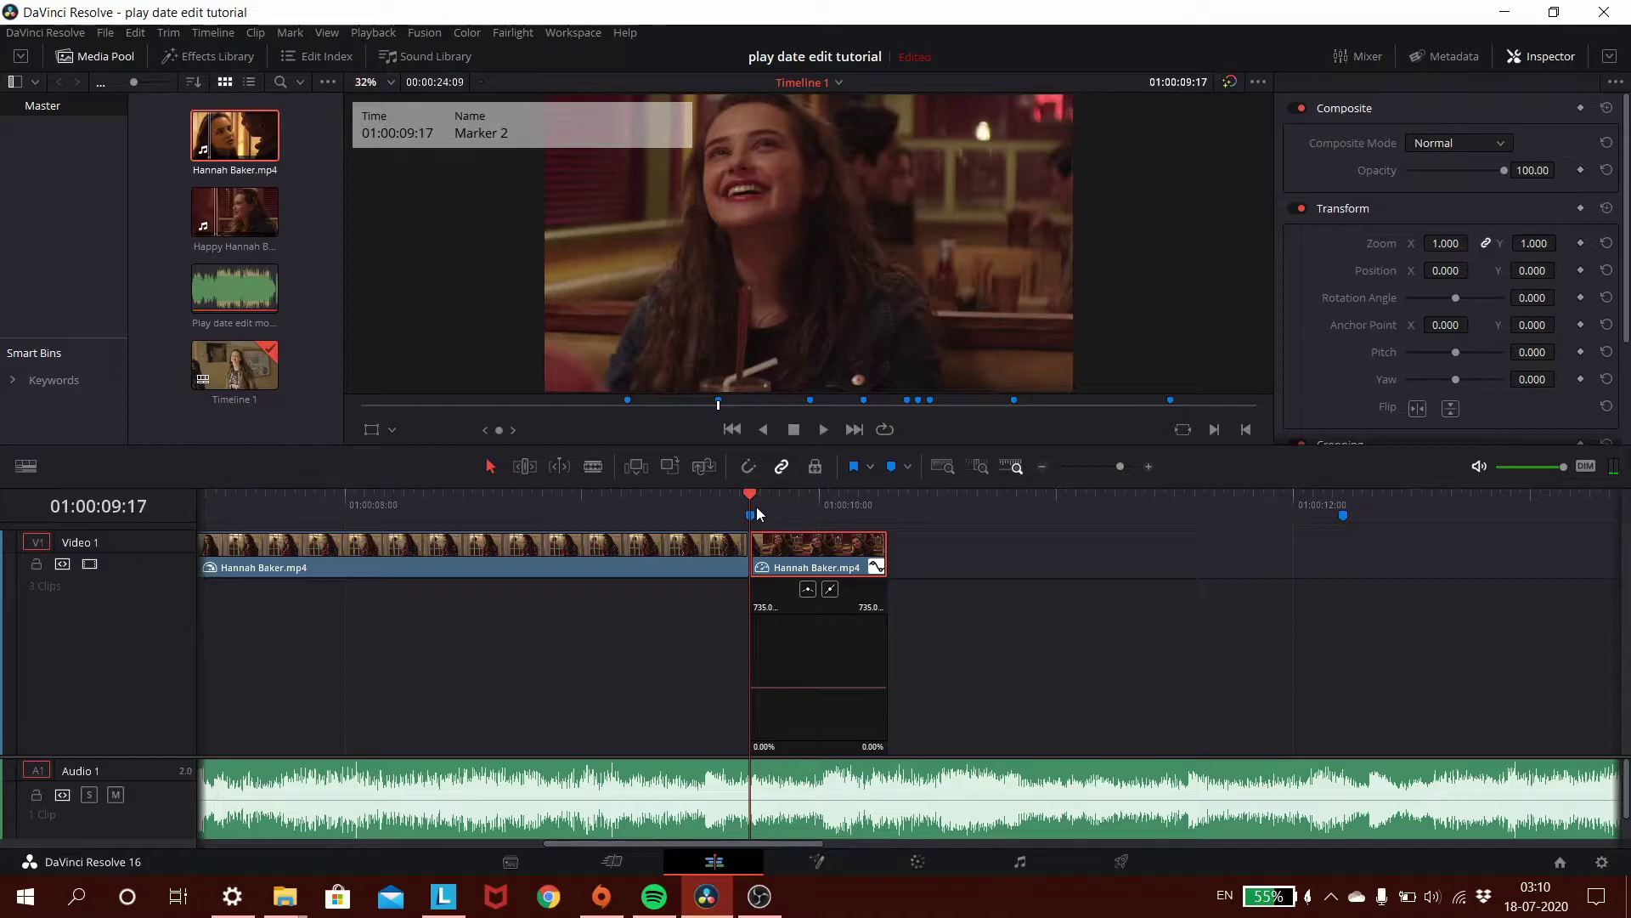
pyautogui.press('space')
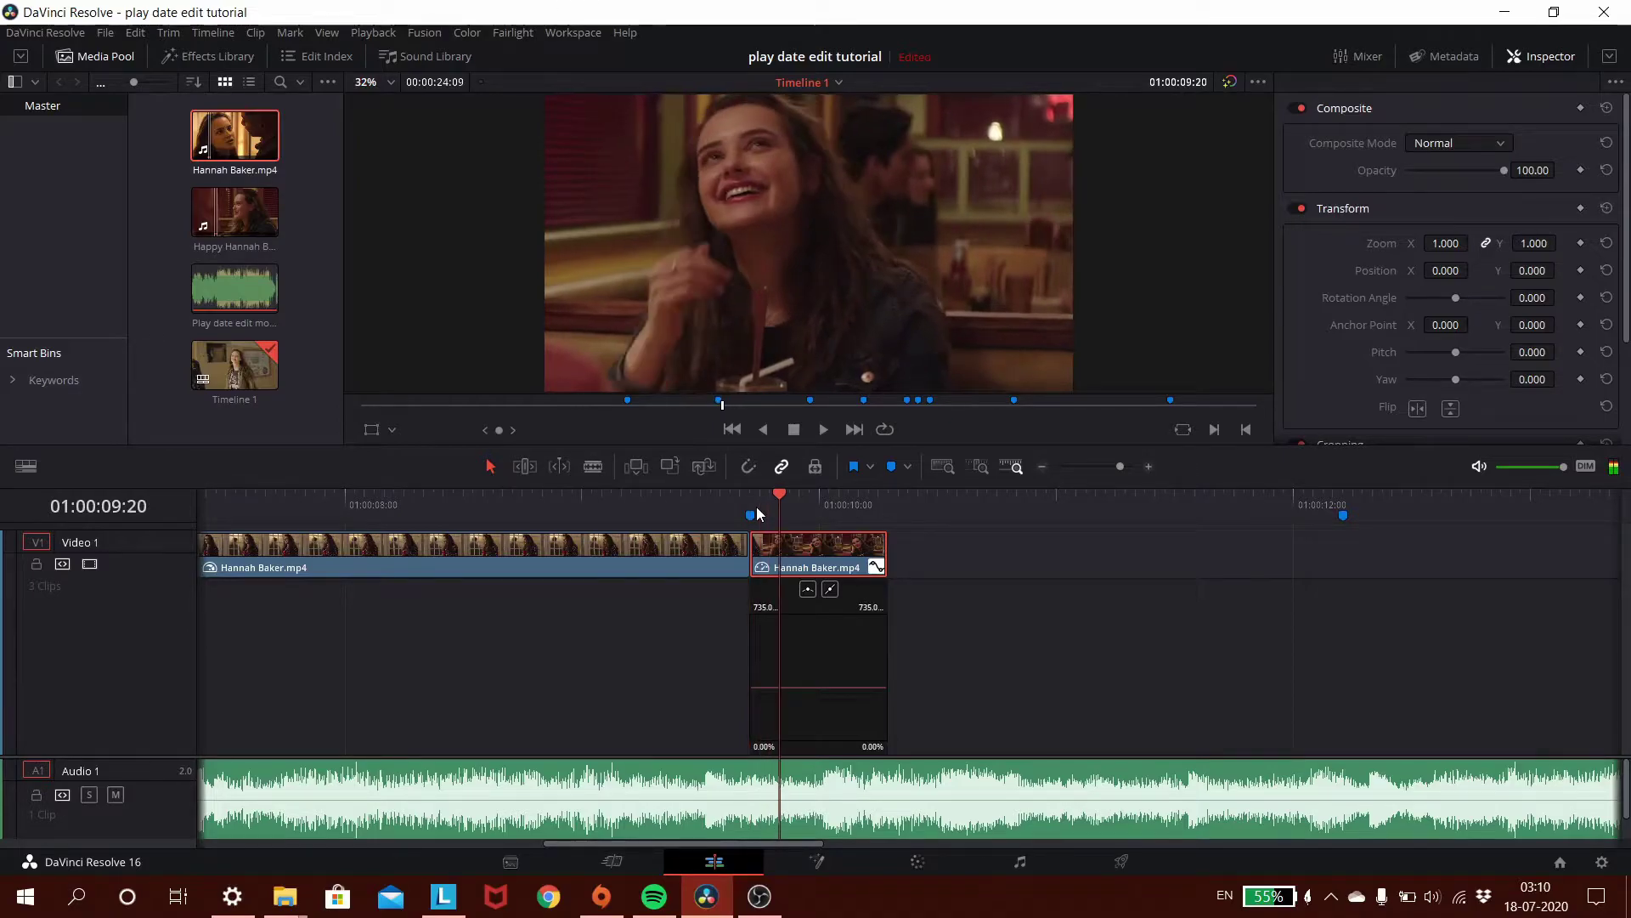
pyautogui.moveTo(827, 684)
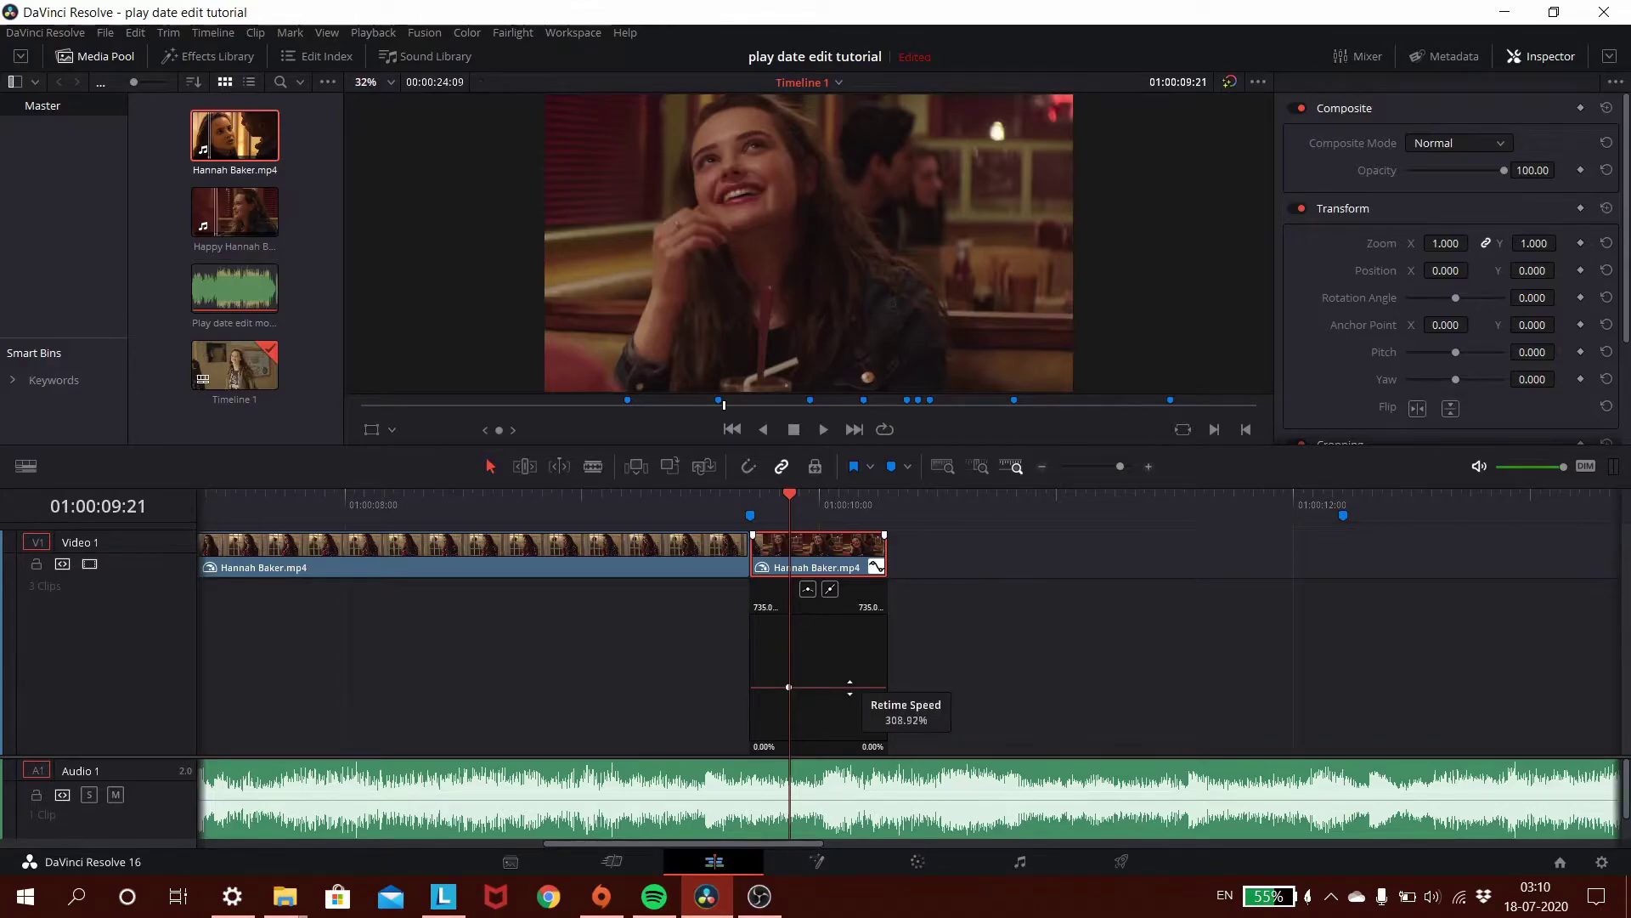
pyautogui.moveTo(850, 686); pyautogui.dragTo(794, 701)
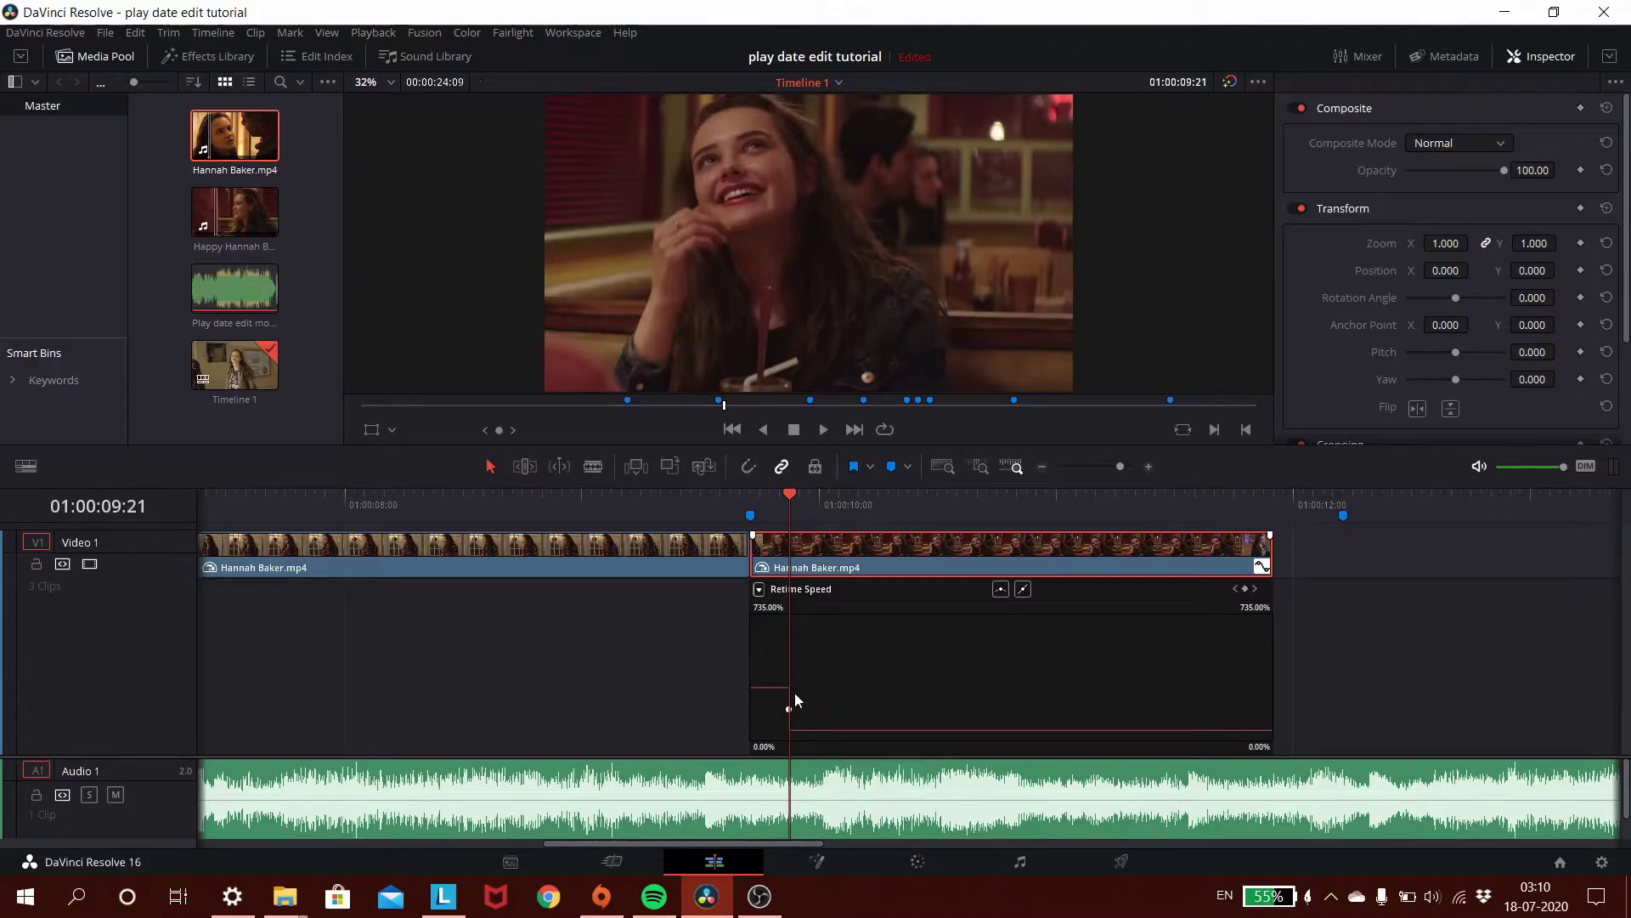
# - Turn the second clip's speed keyframe into an eased curve and drag its handle for a gradual drop
pyautogui.click(747, 503)
pyautogui.press('space')
pyautogui.press('space')
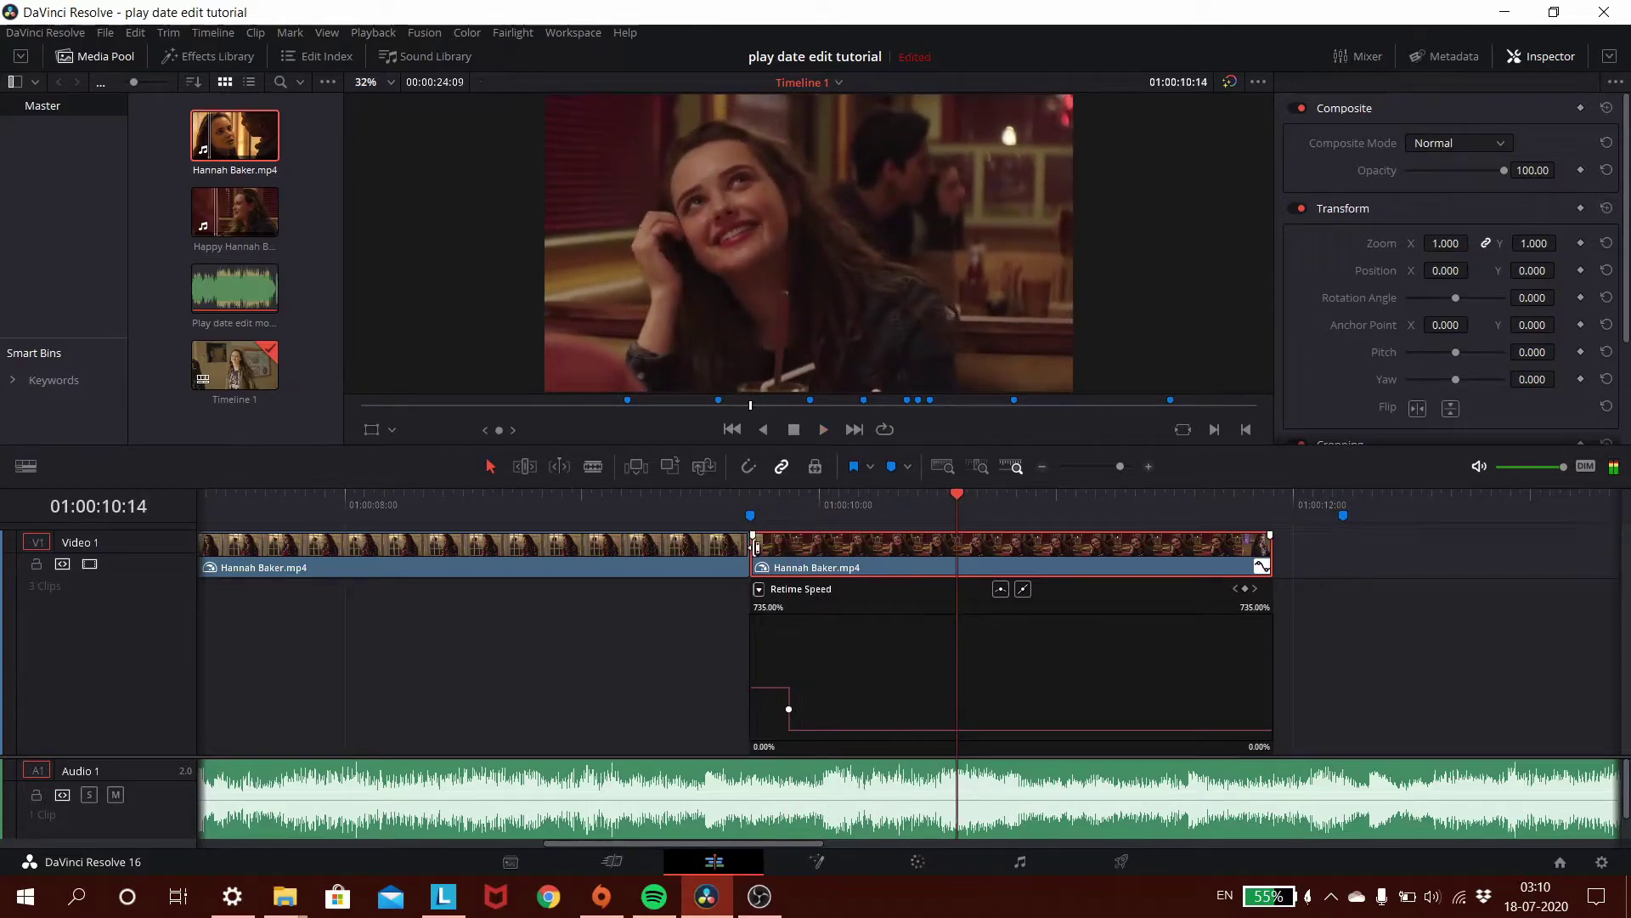
pyautogui.click(751, 503)
pyautogui.press('space')
pyautogui.press('space')
pyautogui.click(790, 710)
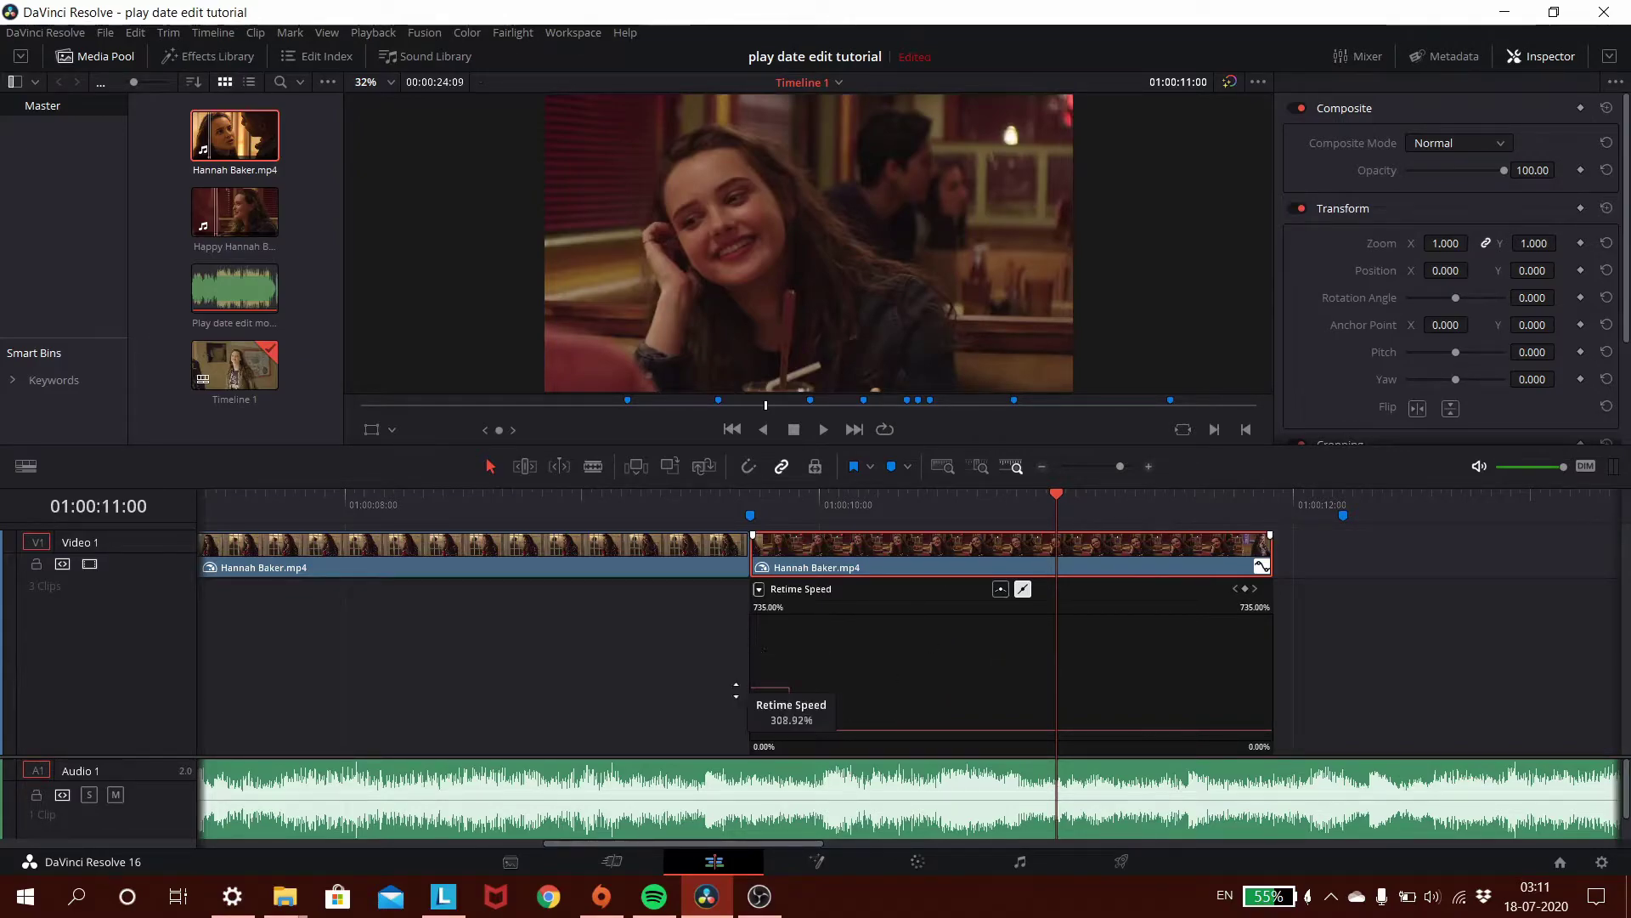
pyautogui.click(1000, 588)
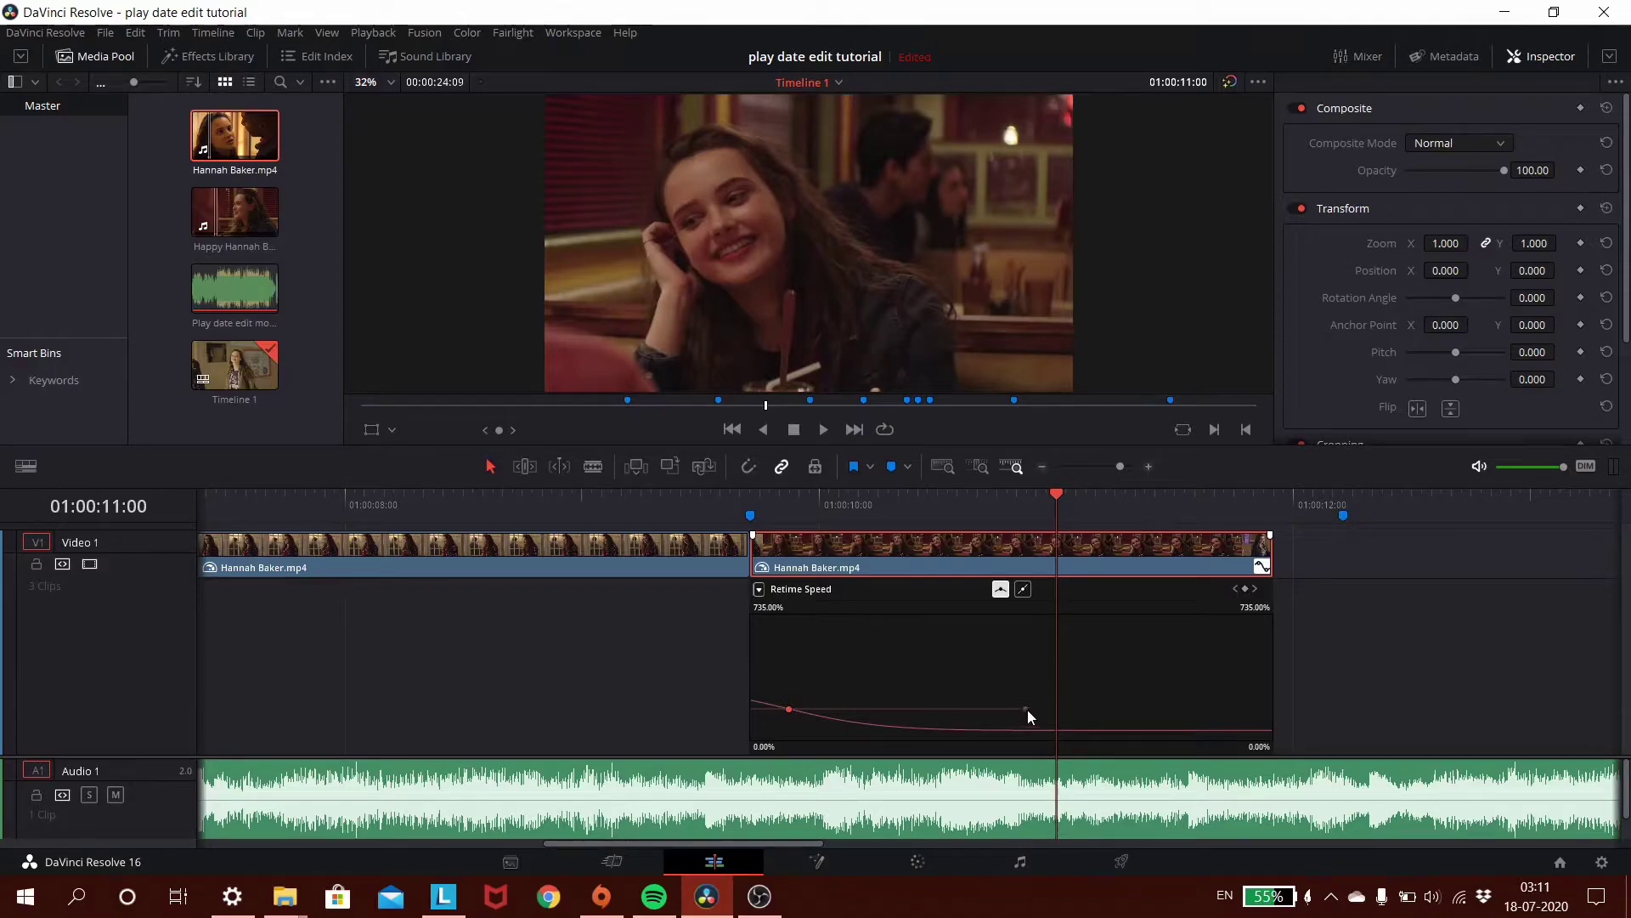
pyautogui.moveTo(1028, 707); pyautogui.dragTo(814, 734)
pyautogui.click(748, 503)
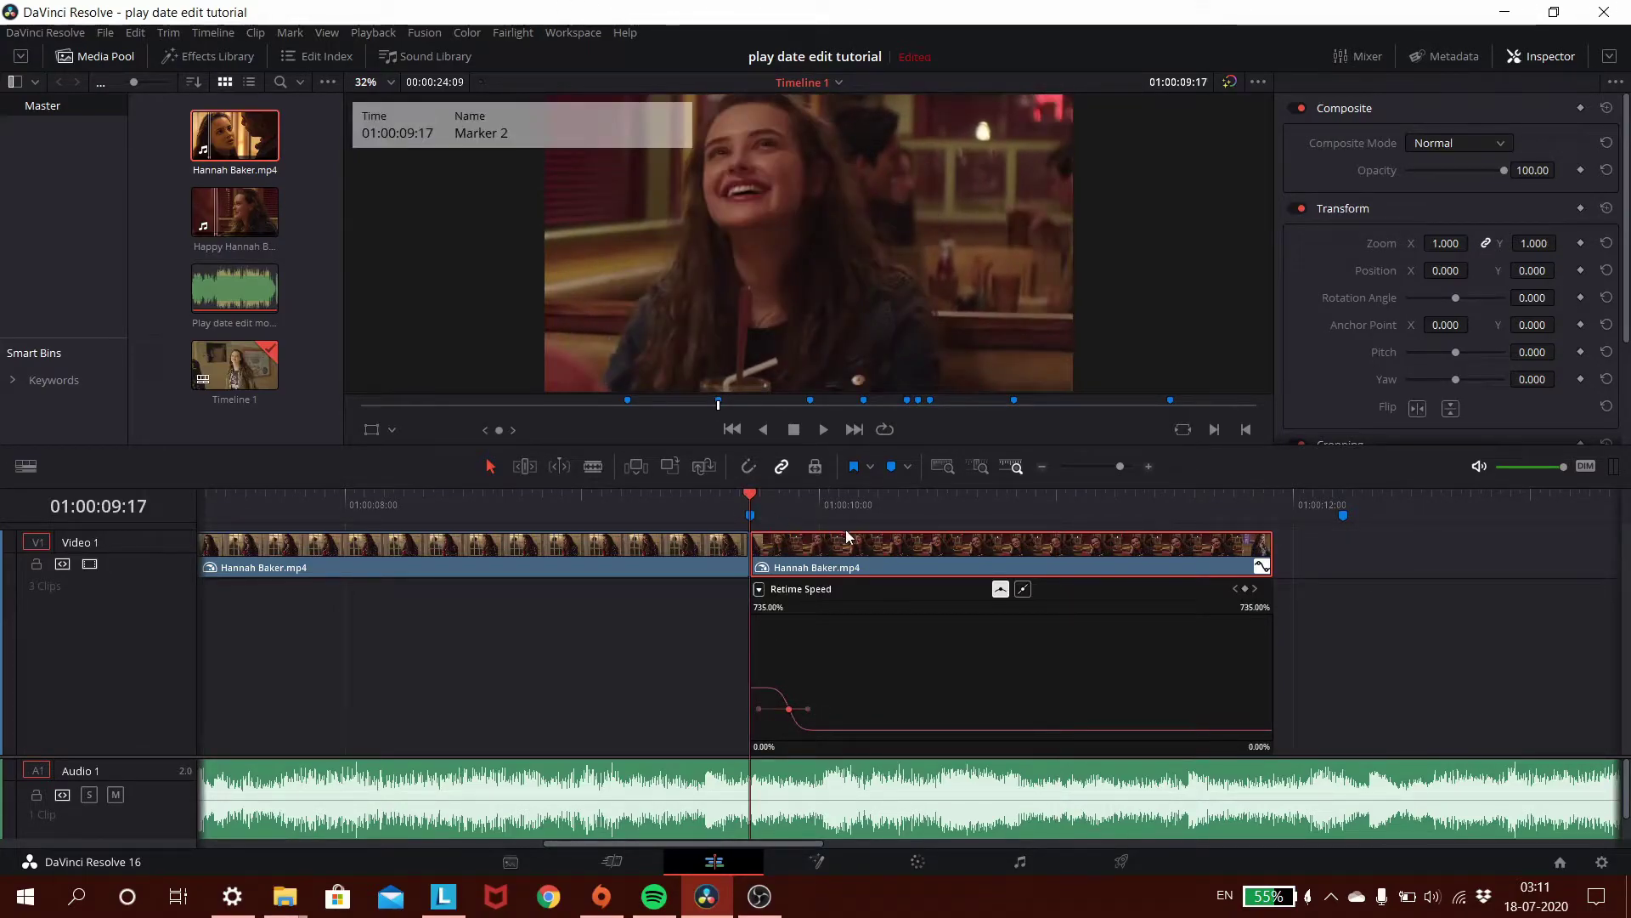
# - Fine-tune the ramp's keyframe and bezier handles, previewing from Marker 2
pyautogui.press('space')
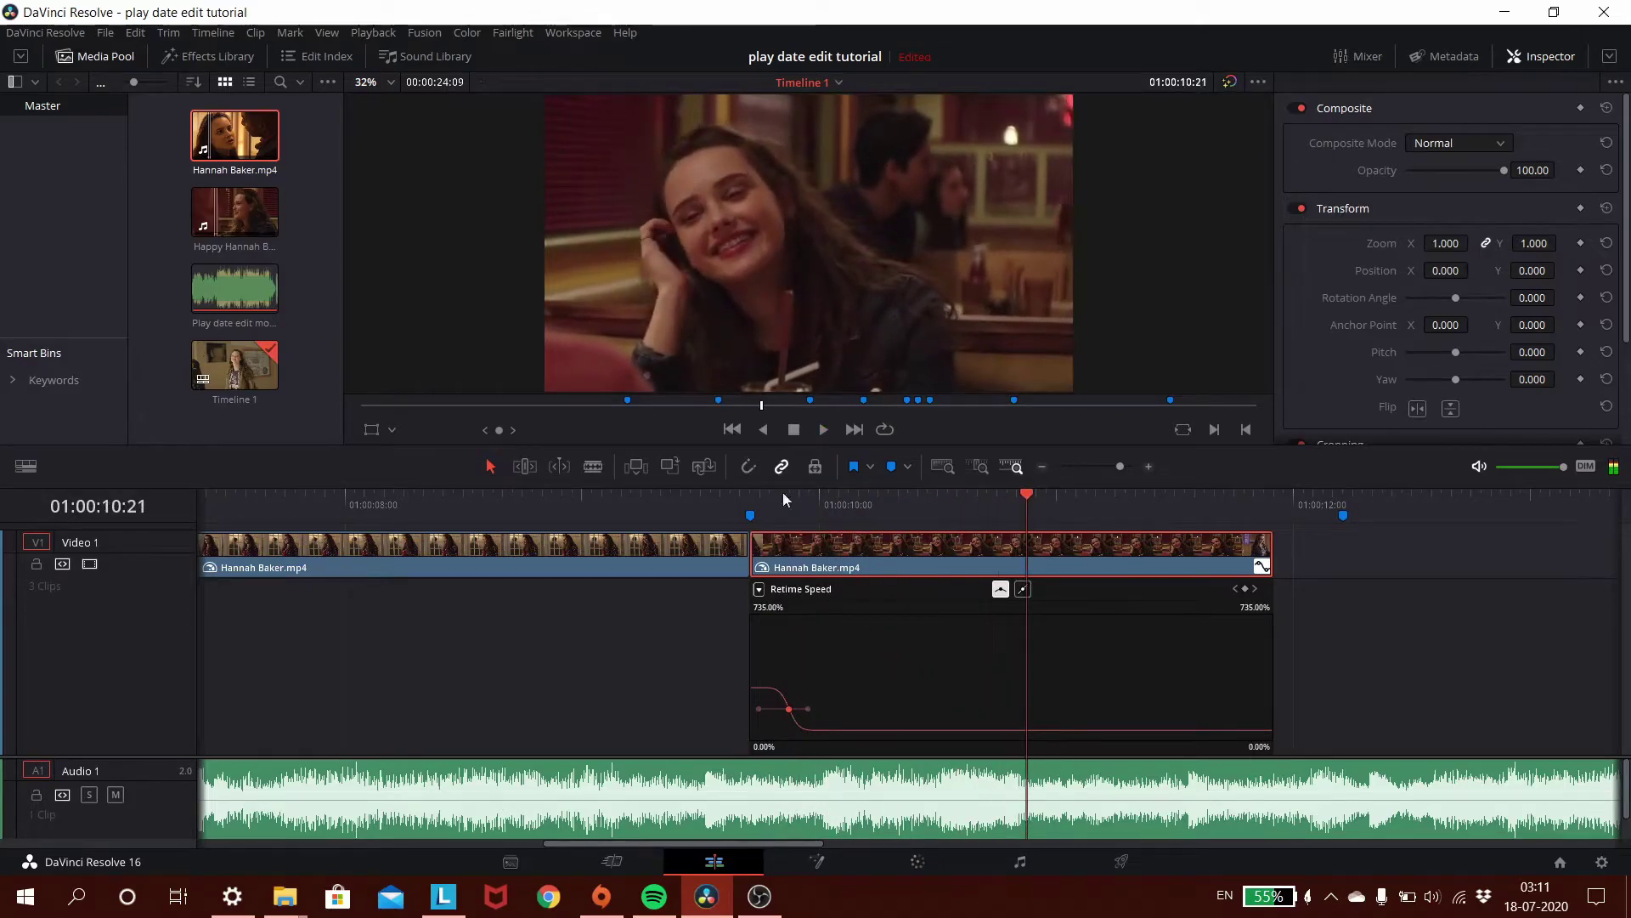
pyautogui.moveTo(756, 680); pyautogui.dragTo(756, 680)
pyautogui.click(749, 503)
pyautogui.press('space')
pyautogui.press('space')
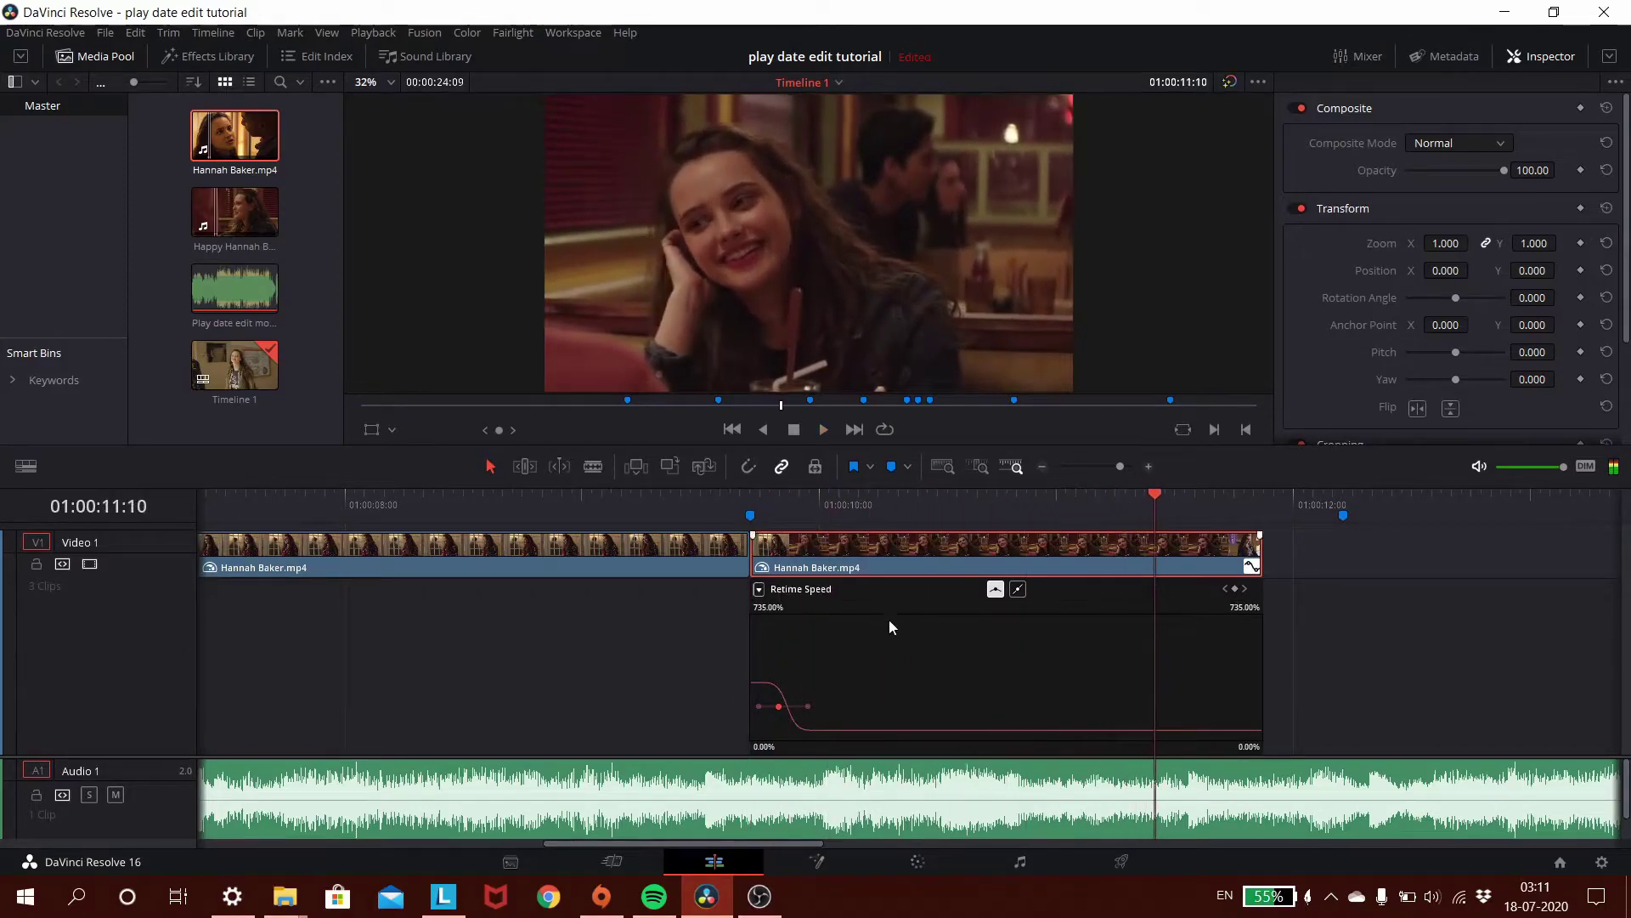
pyautogui.moveTo(805, 707); pyautogui.dragTo(807, 706)
pyautogui.click(747, 498)
pyautogui.press('space')
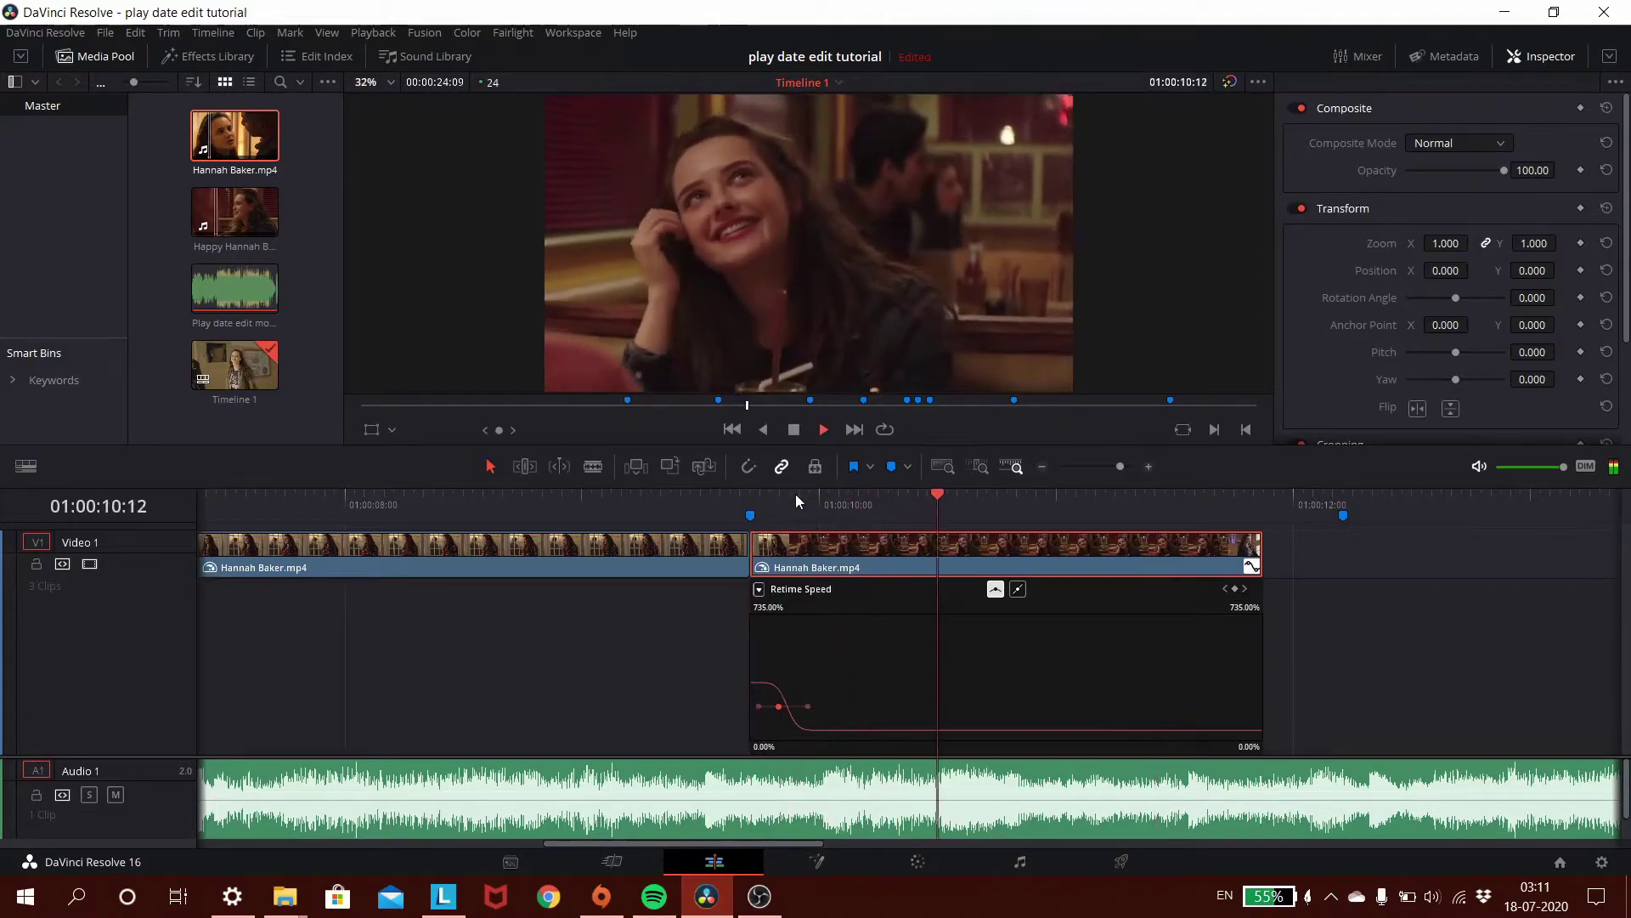
pyautogui.press('space')
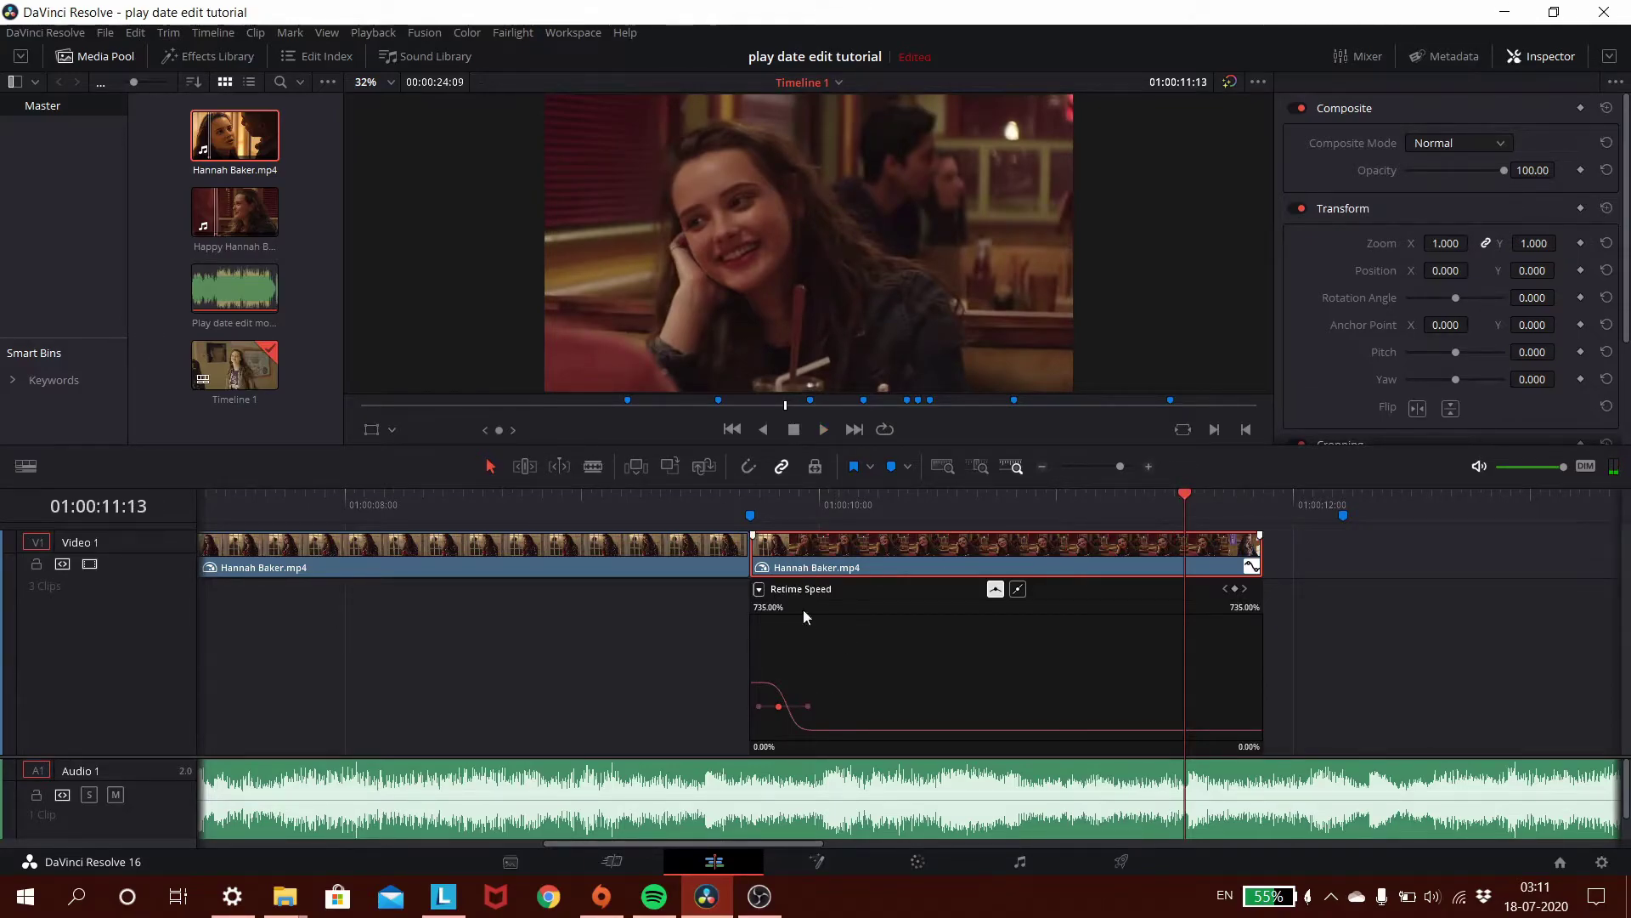
pyautogui.click(753, 496)
pyautogui.click(552, 496)
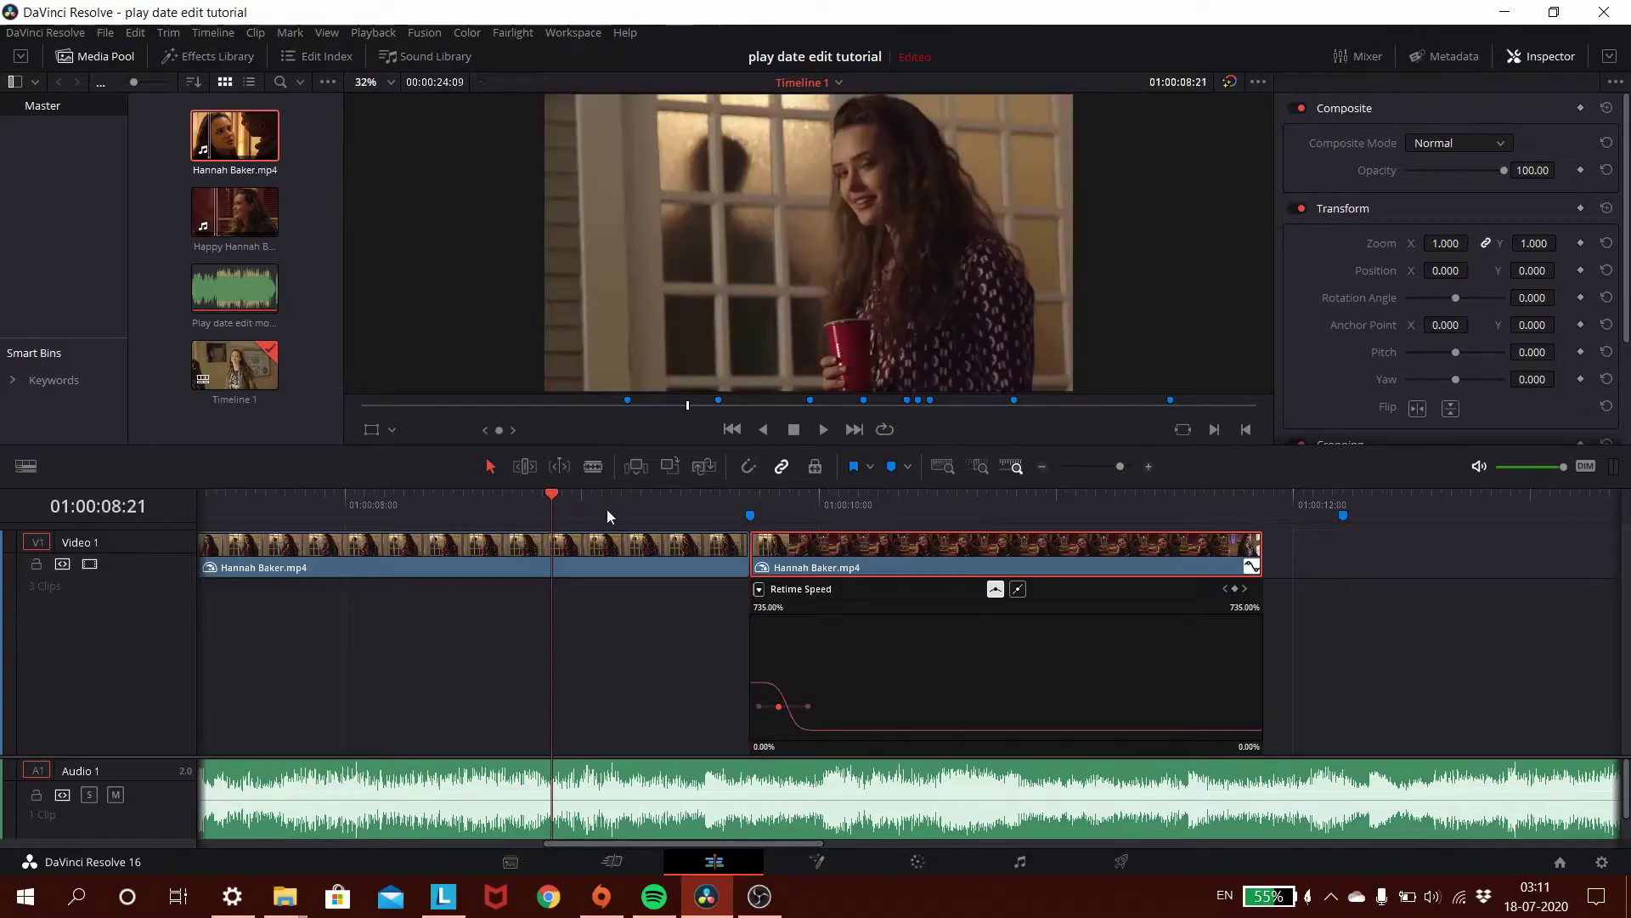
pyautogui.click(746, 492)
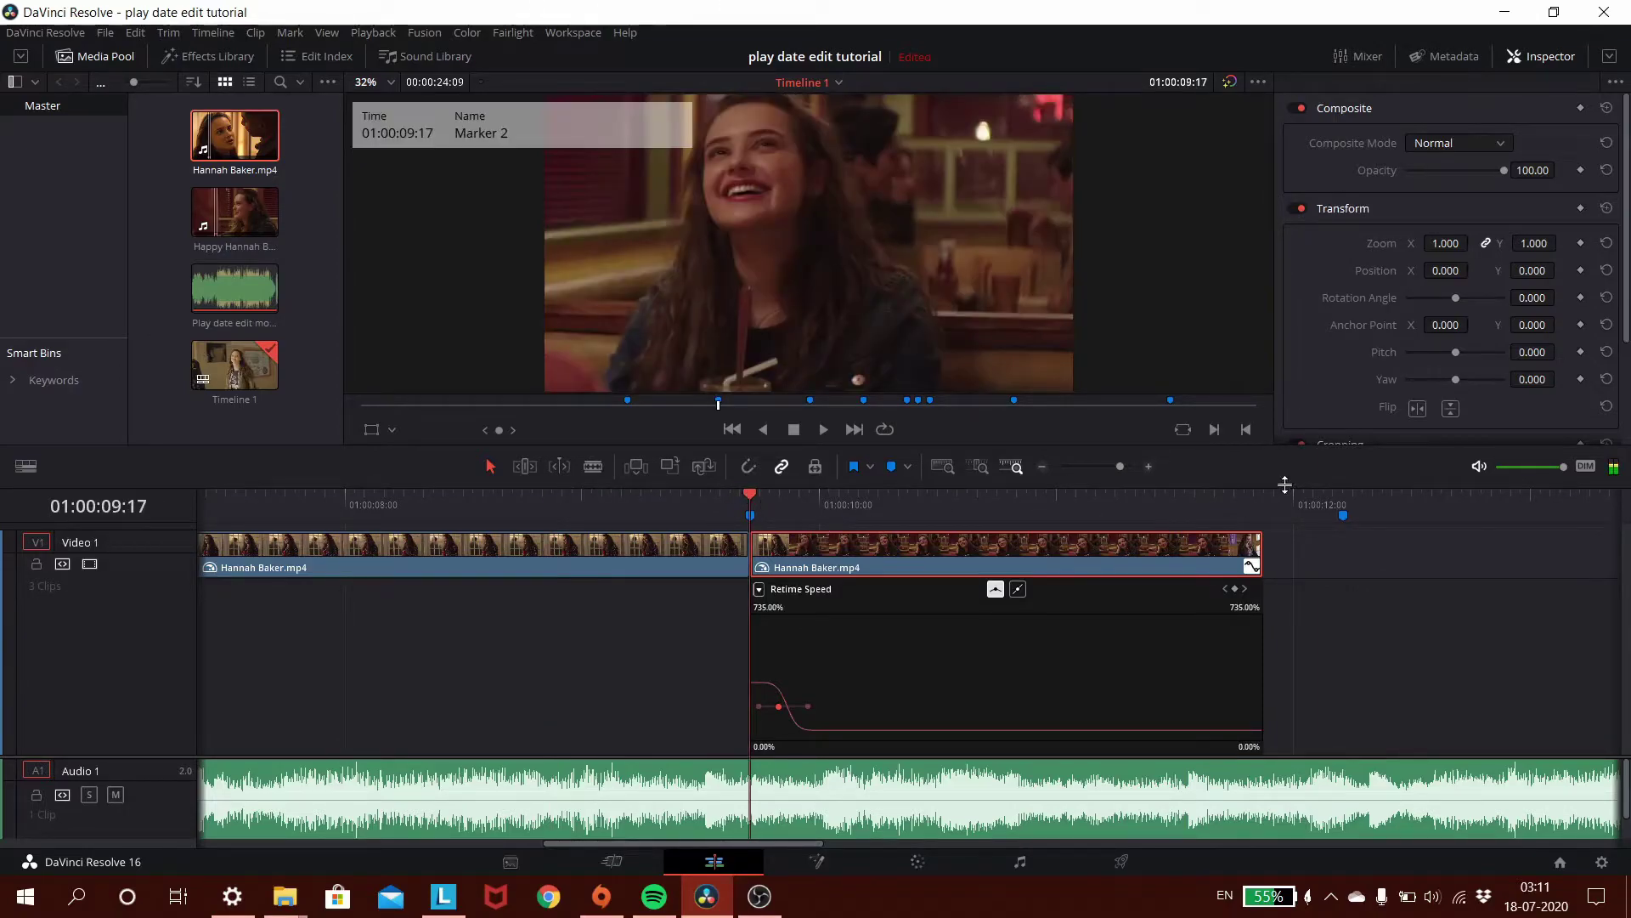
# - Hide the retime curve and review playback through the cut at Marker 2
pyautogui.click(1251, 566)
pyautogui.press('space')
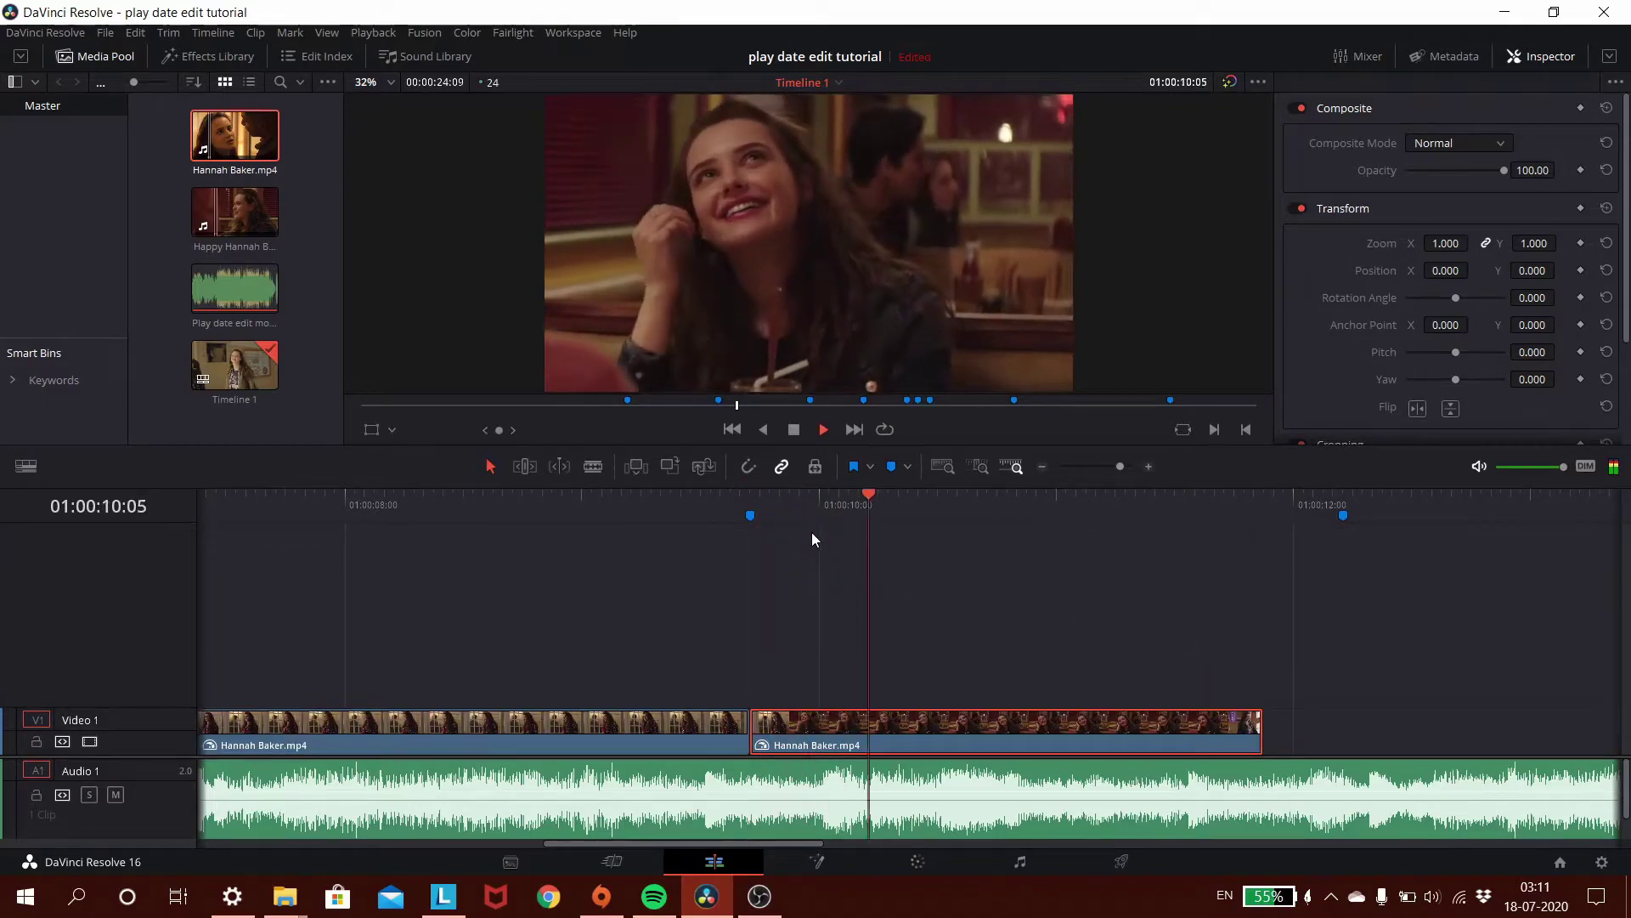
pyautogui.press('space')
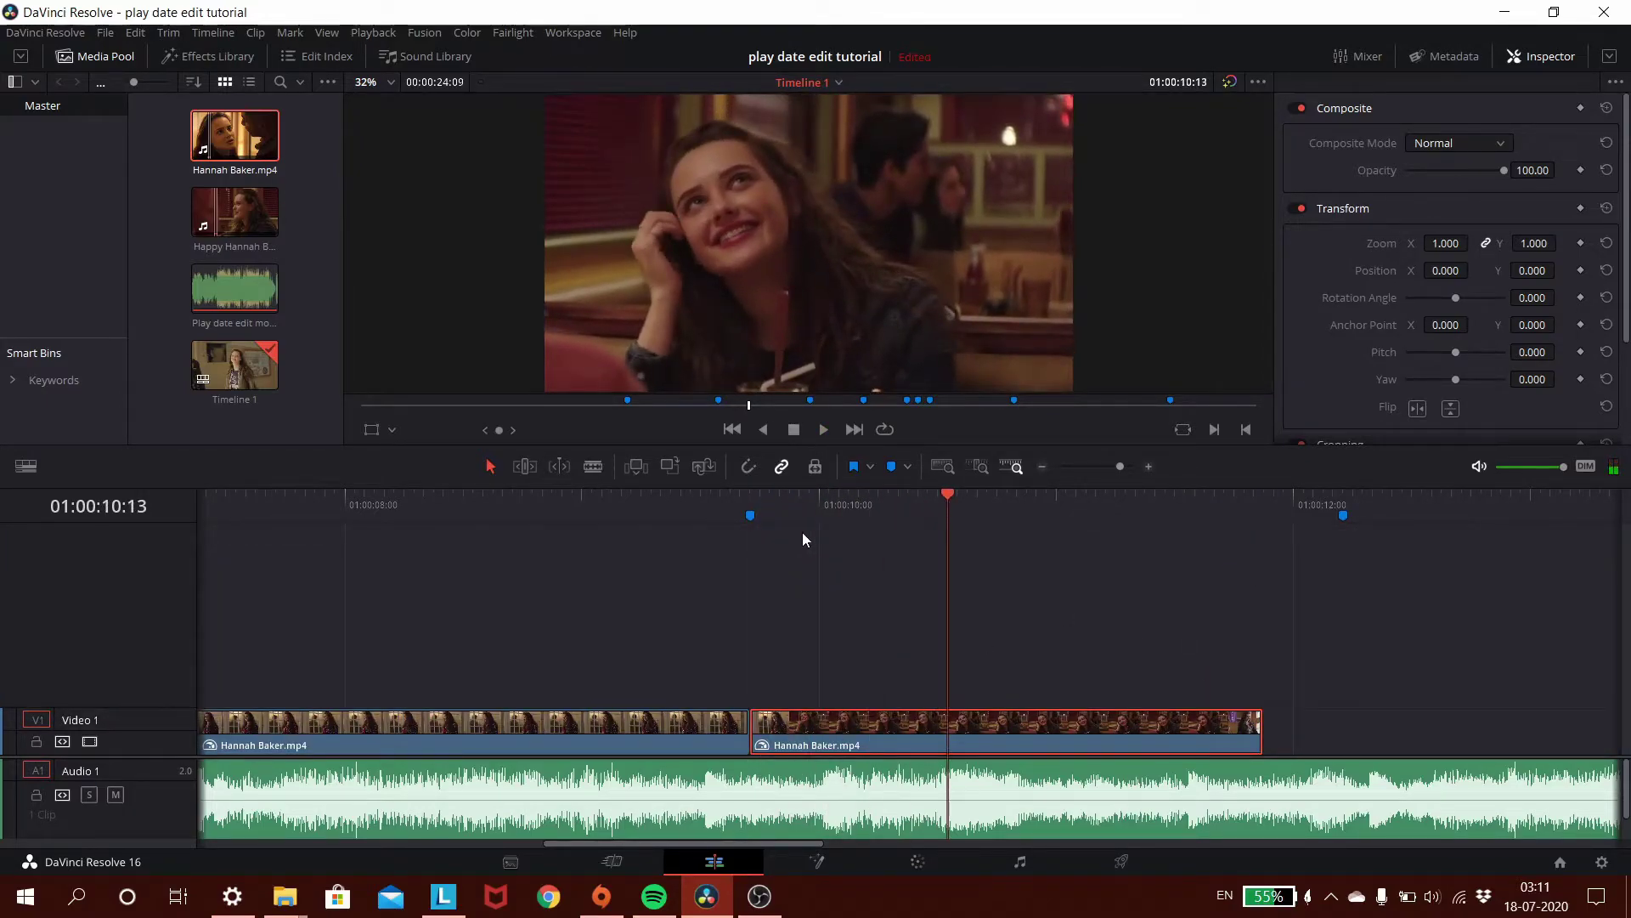
pyautogui.click(747, 495)
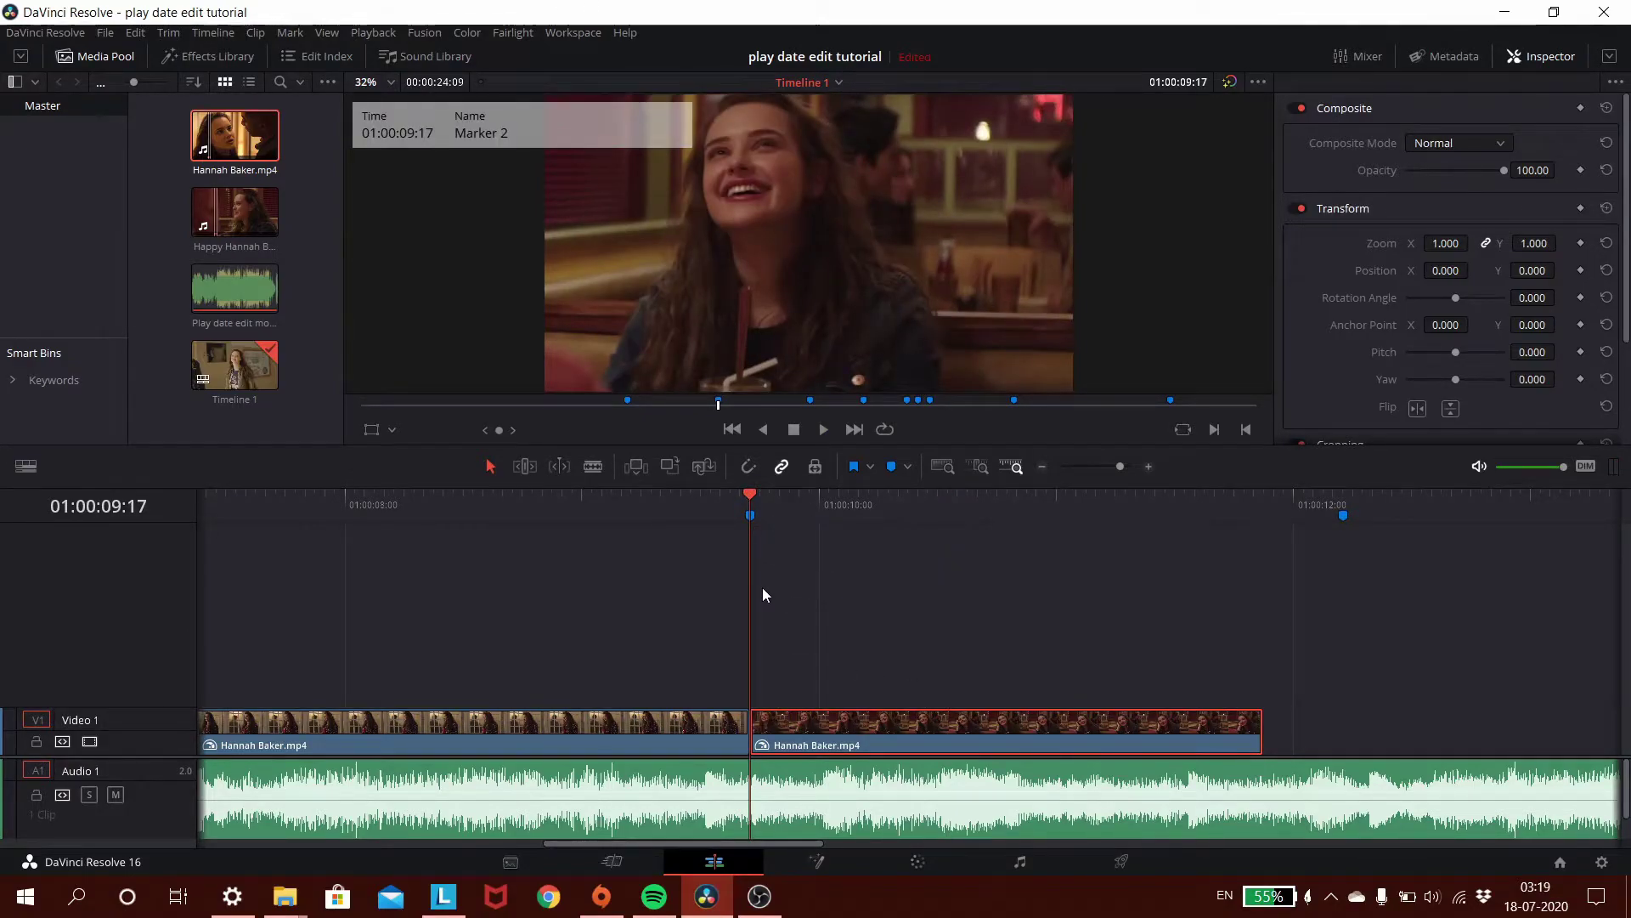
pyautogui.moveTo(741, 845); pyautogui.dragTo(717, 844)
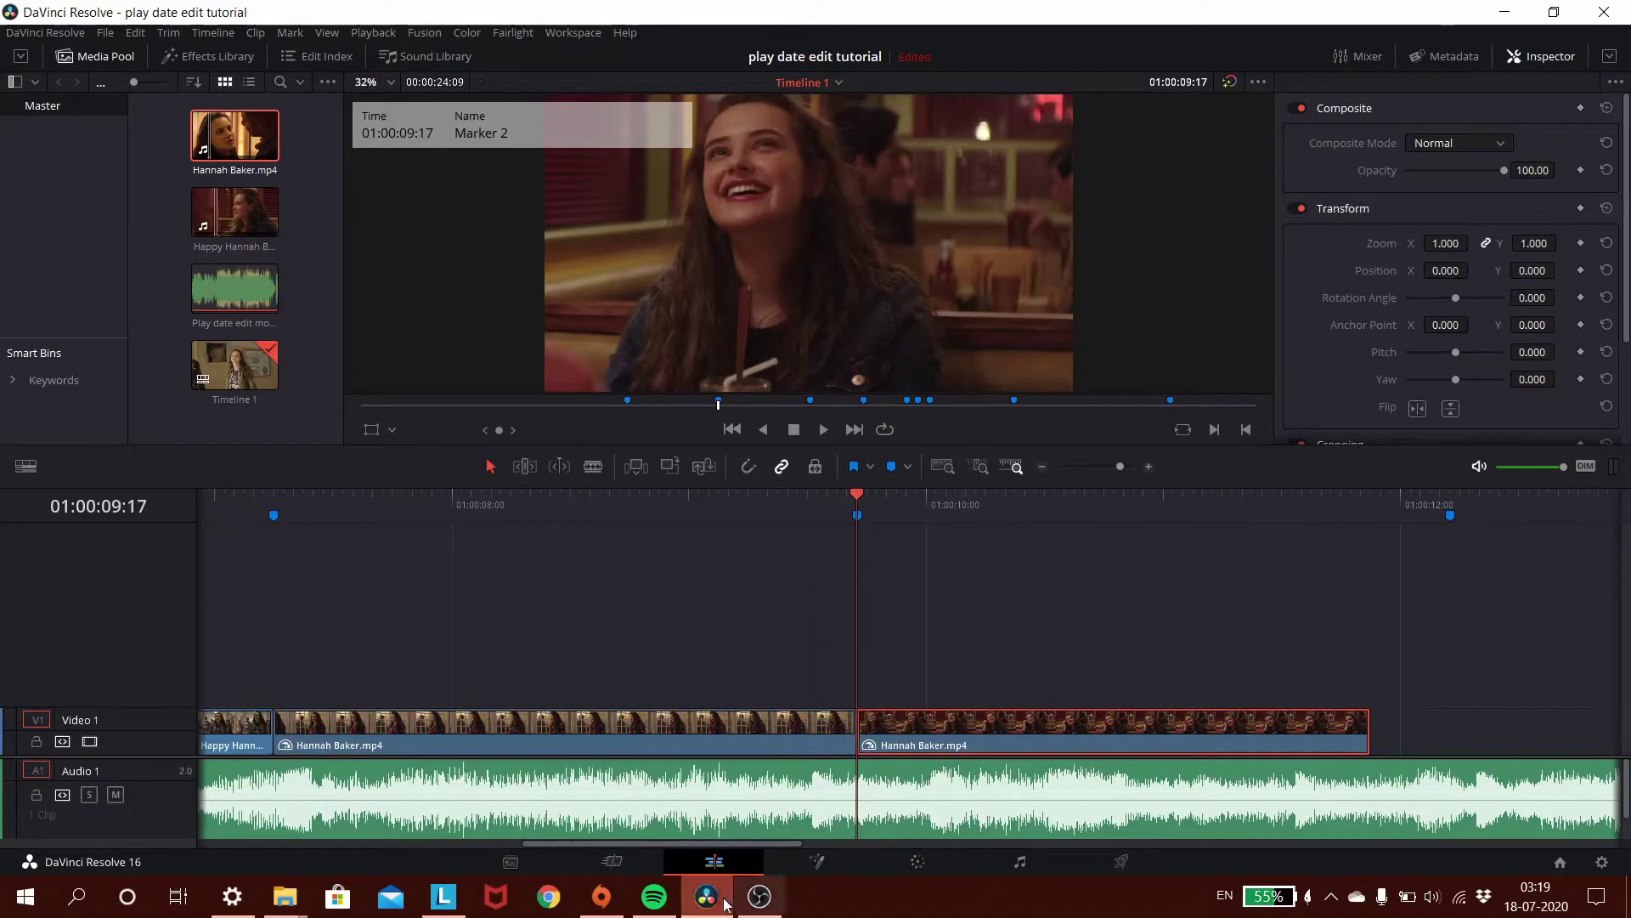
pyautogui.click(748, 520)
pyautogui.press('space')
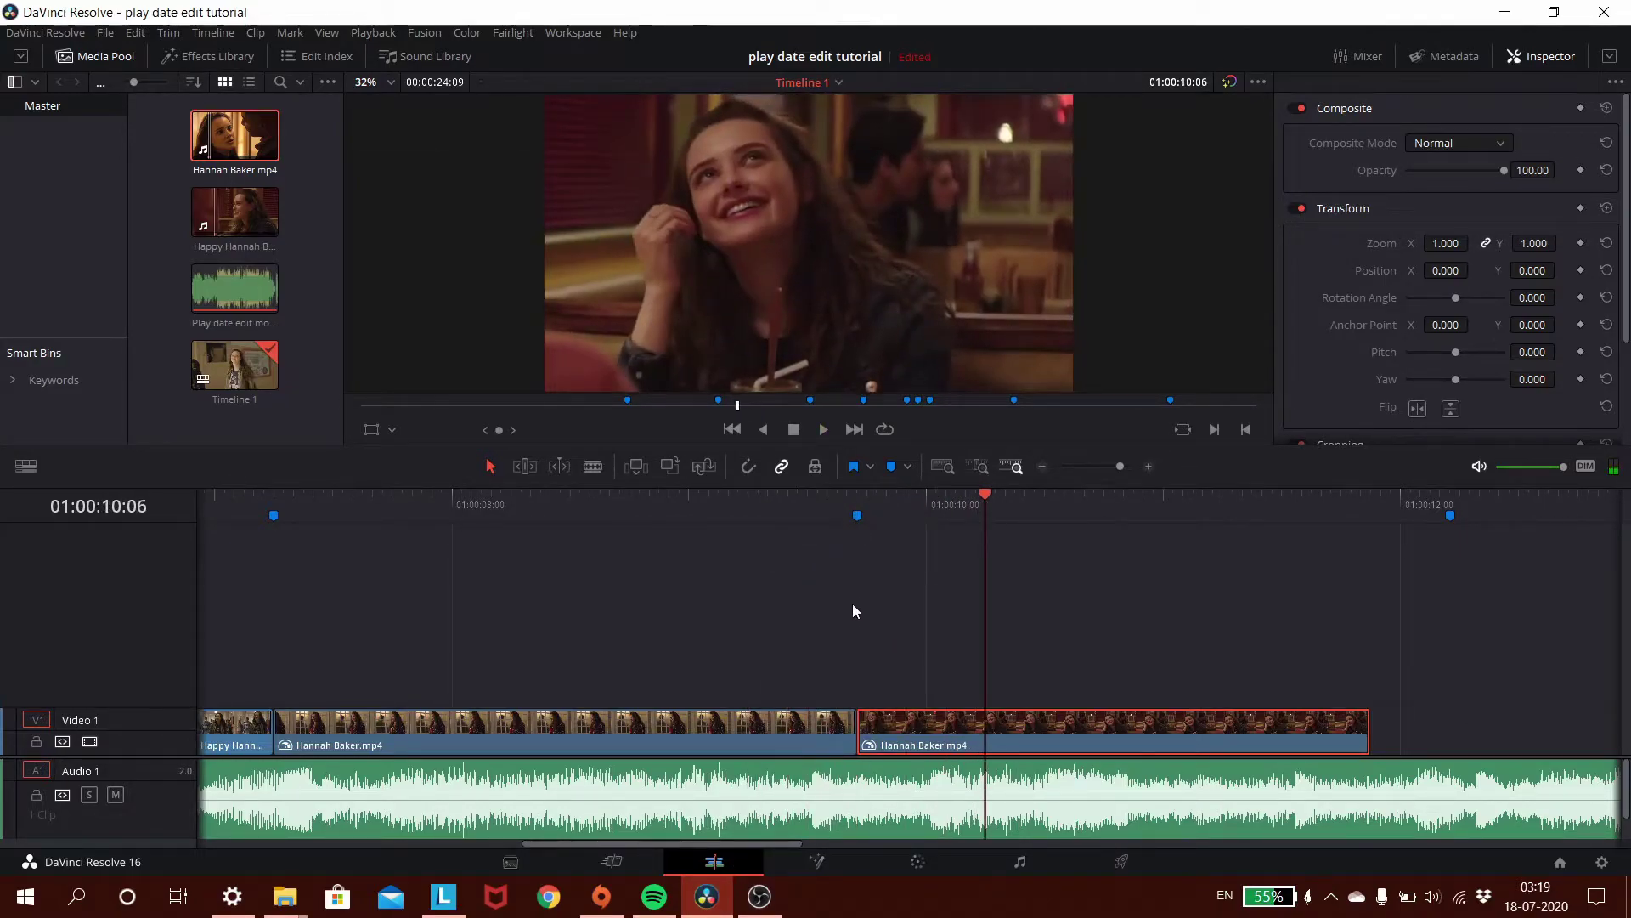
pyautogui.click(846, 497)
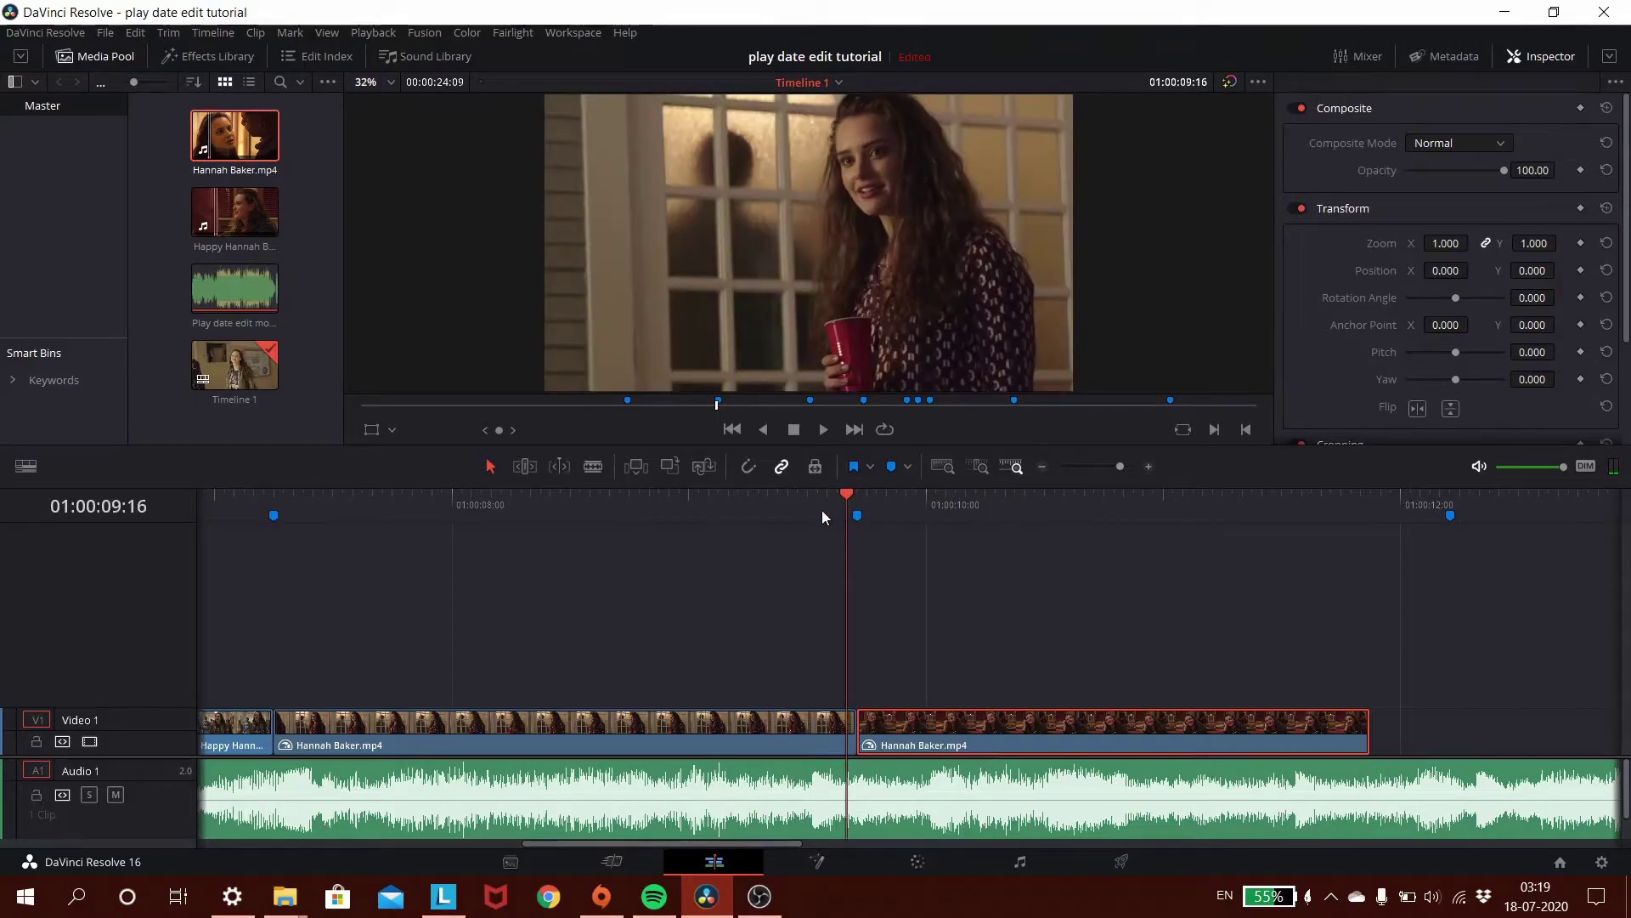
pyautogui.click(719, 511)
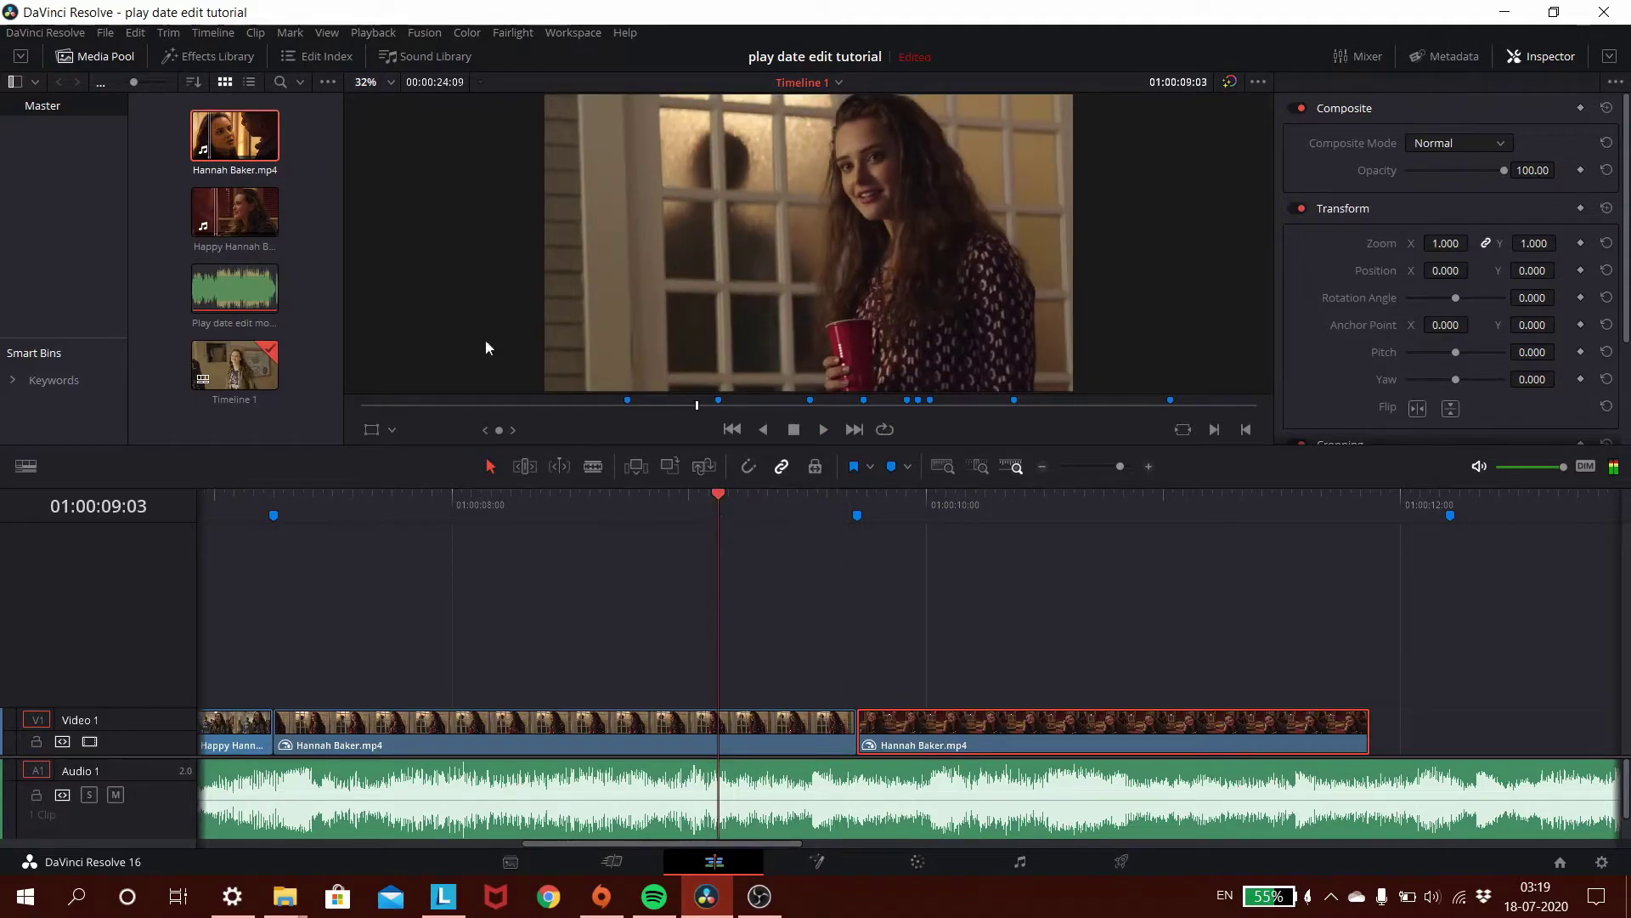
# - Drag Blur Dissolve from the Effects Library's Video Transitions onto the Marker 2 cut
pyautogui.click(197, 57)
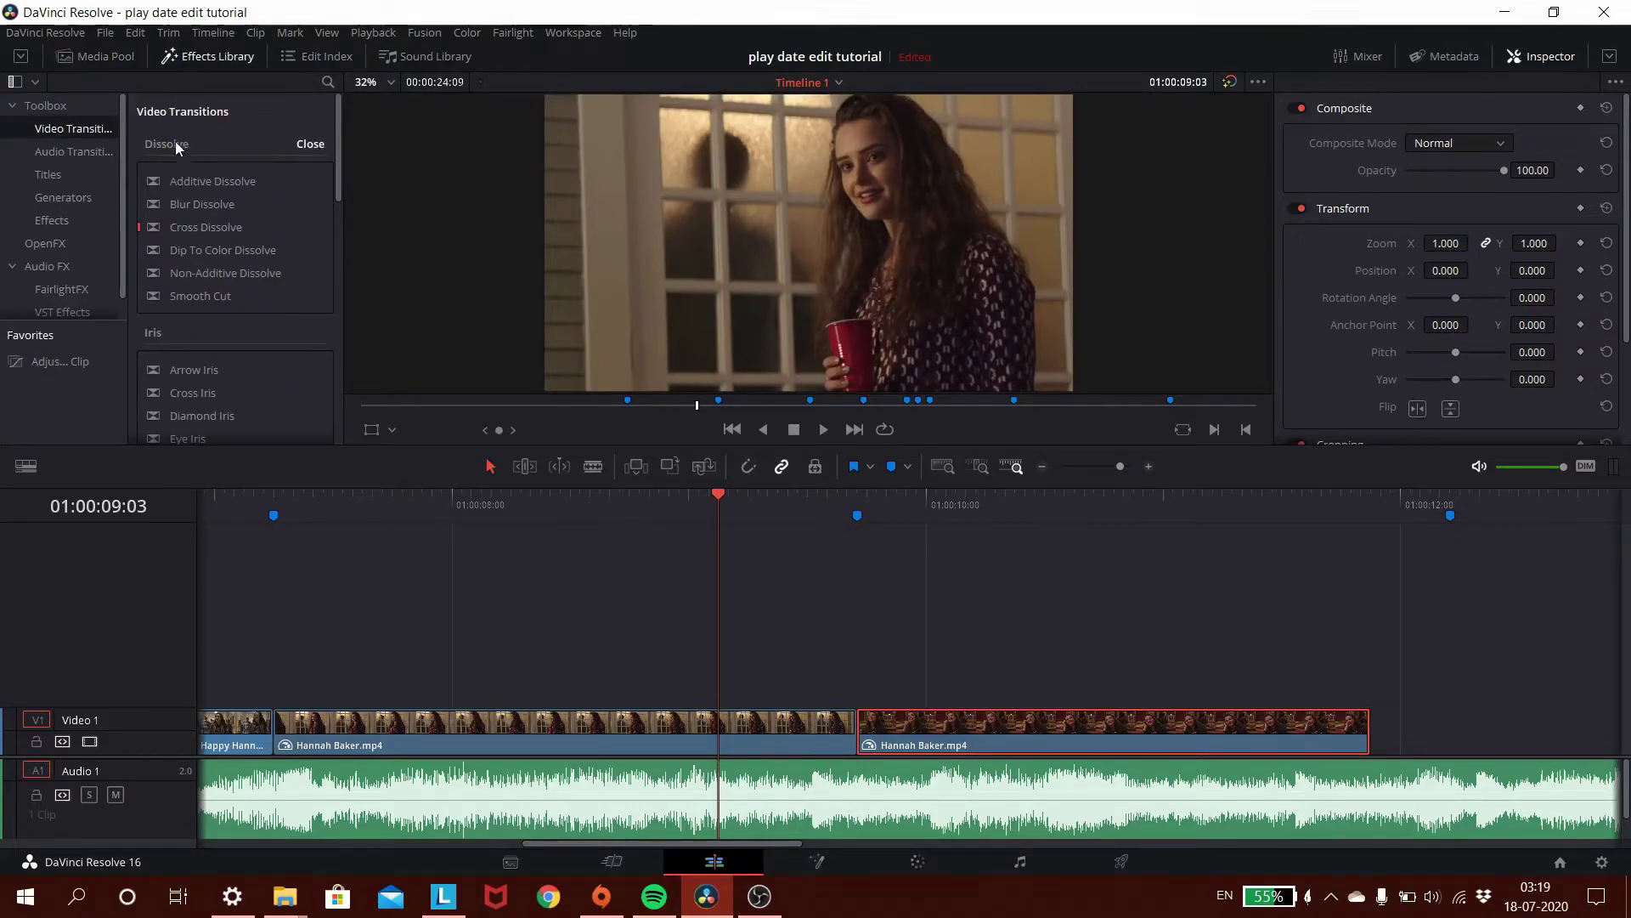
pyautogui.scroll(-6, 207, 226)
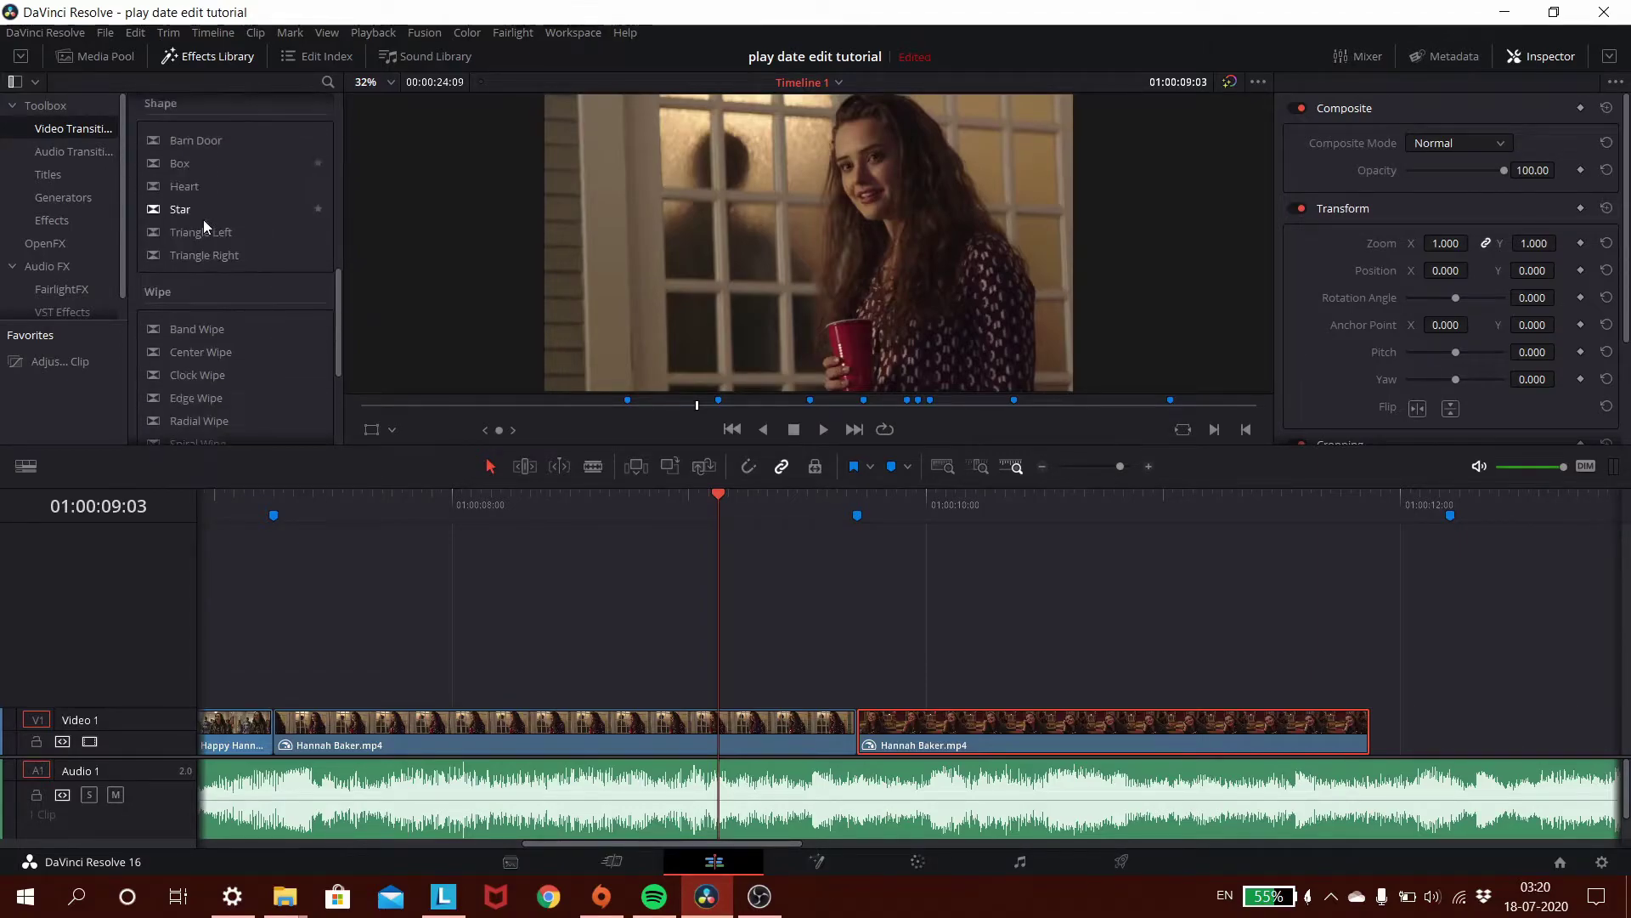
pyautogui.scroll(7, 200, 232)
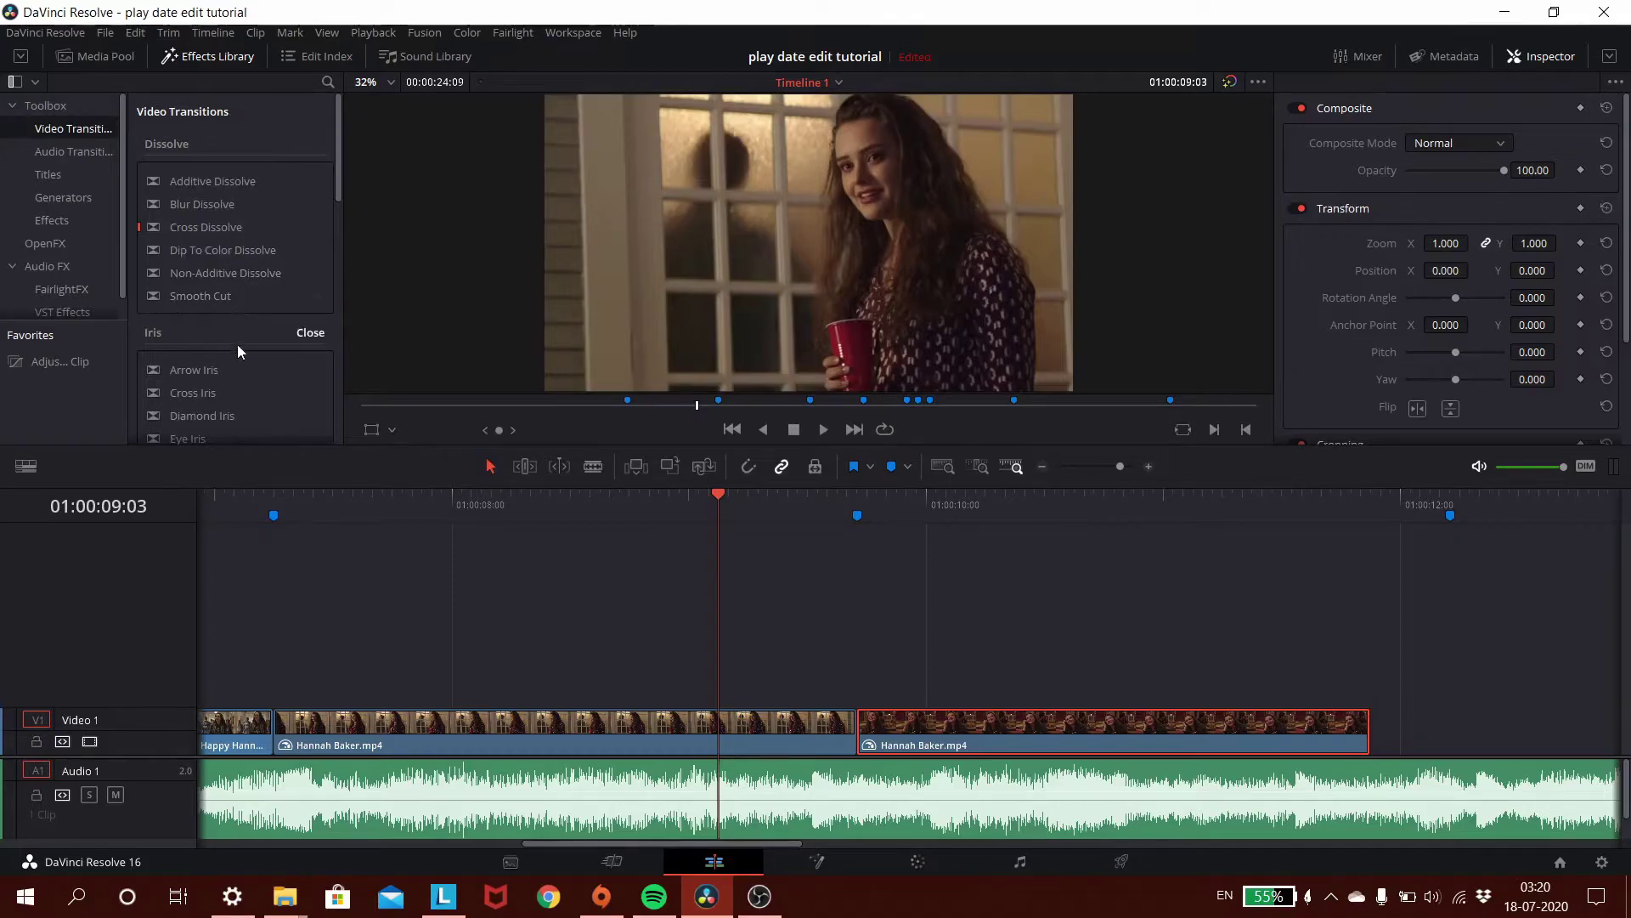
pyautogui.moveTo(204, 206); pyautogui.dragTo(853, 718)
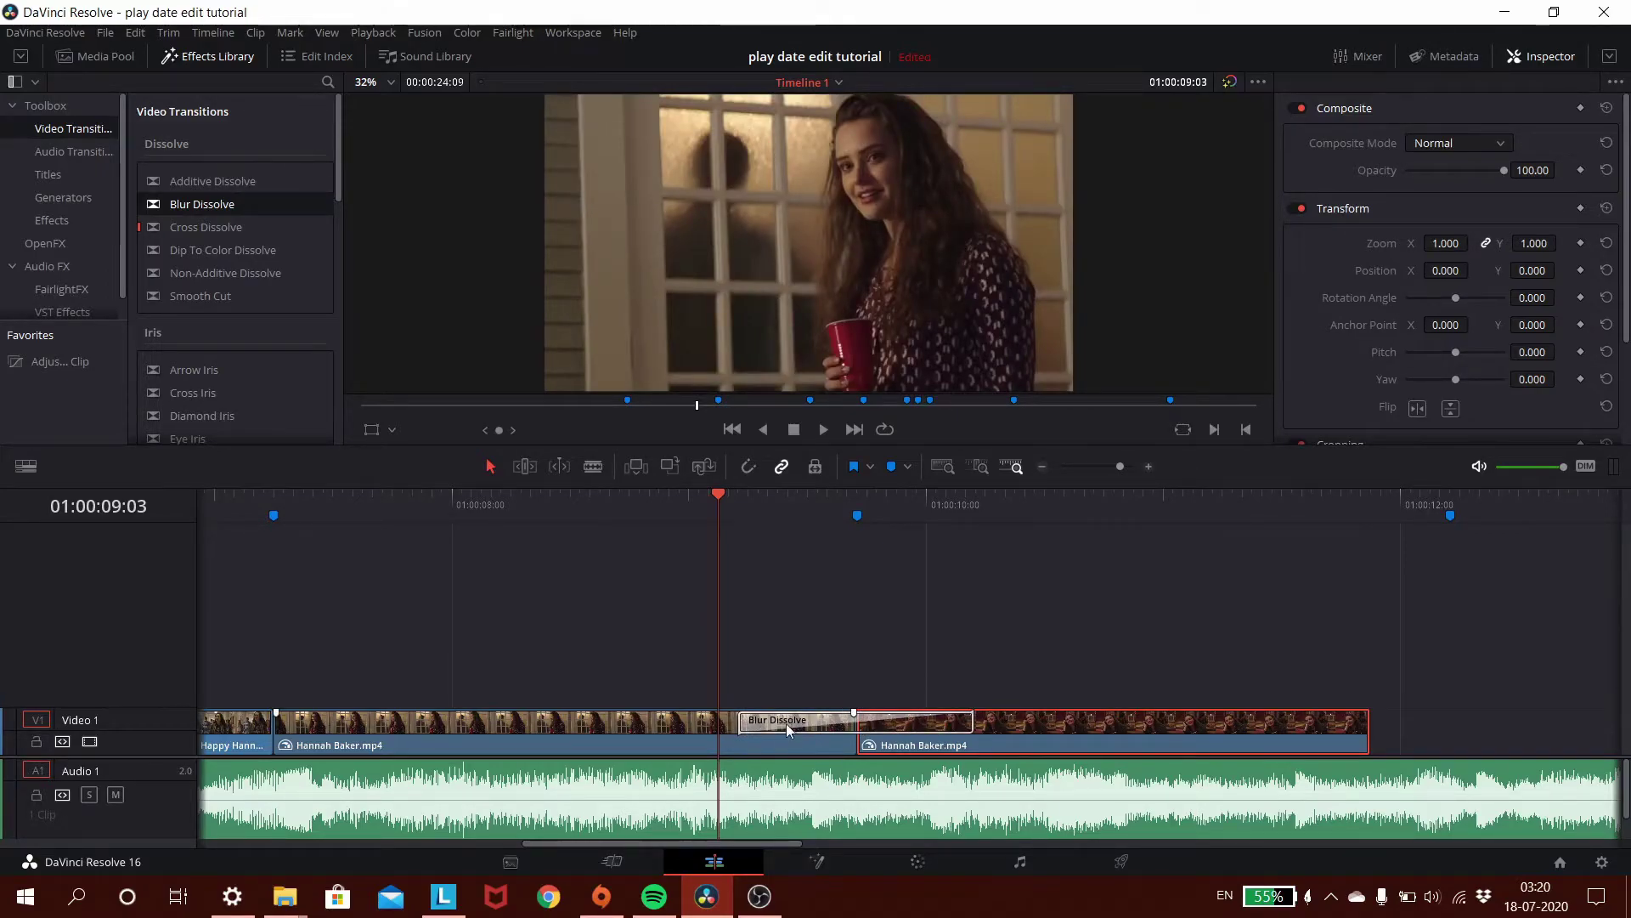
# - Trim the Blur Dissolve from 1.0 second down to 6 frames (0.2 s), previewing the cut
pyautogui.click(958, 722)
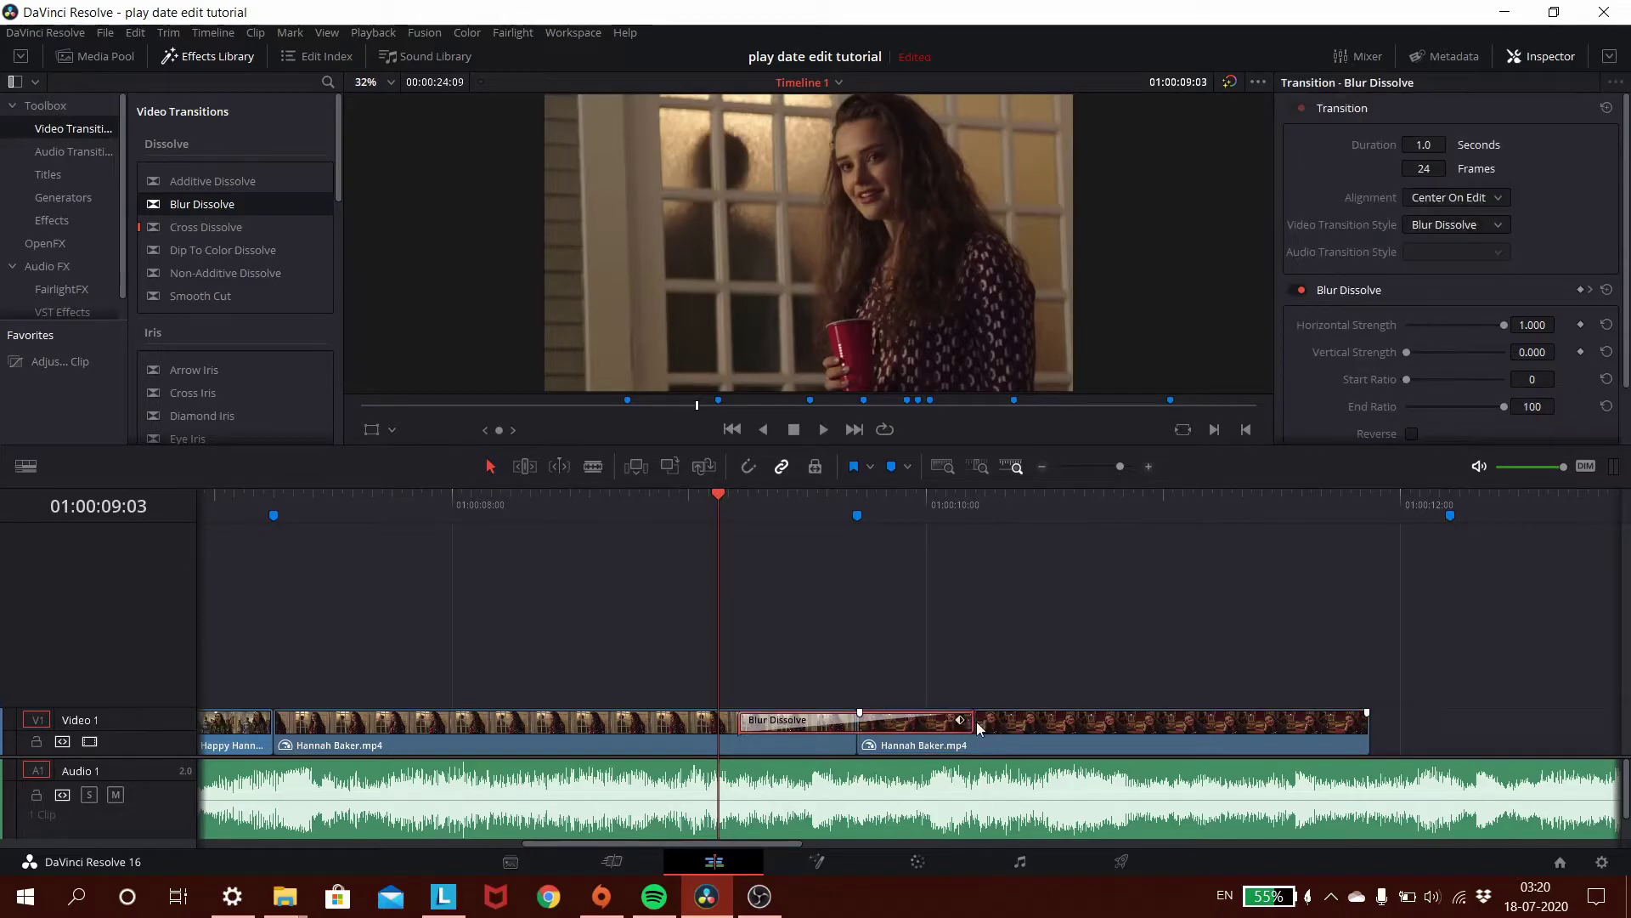
pyautogui.moveTo(974, 722); pyautogui.dragTo(899, 732)
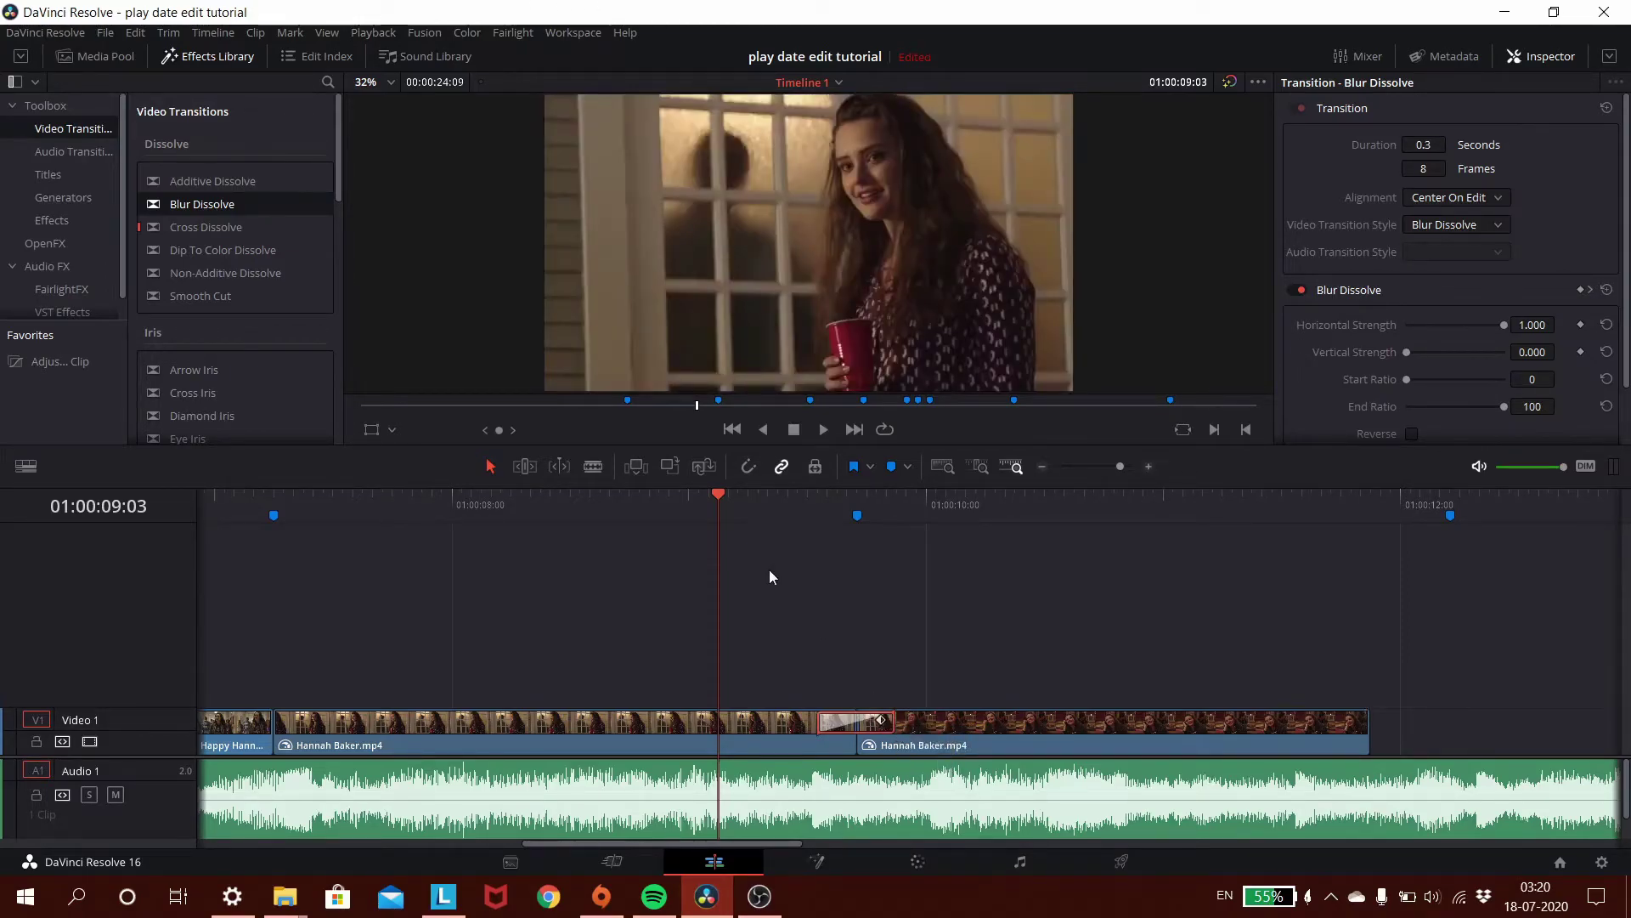
pyautogui.click(773, 518)
pyautogui.press('space')
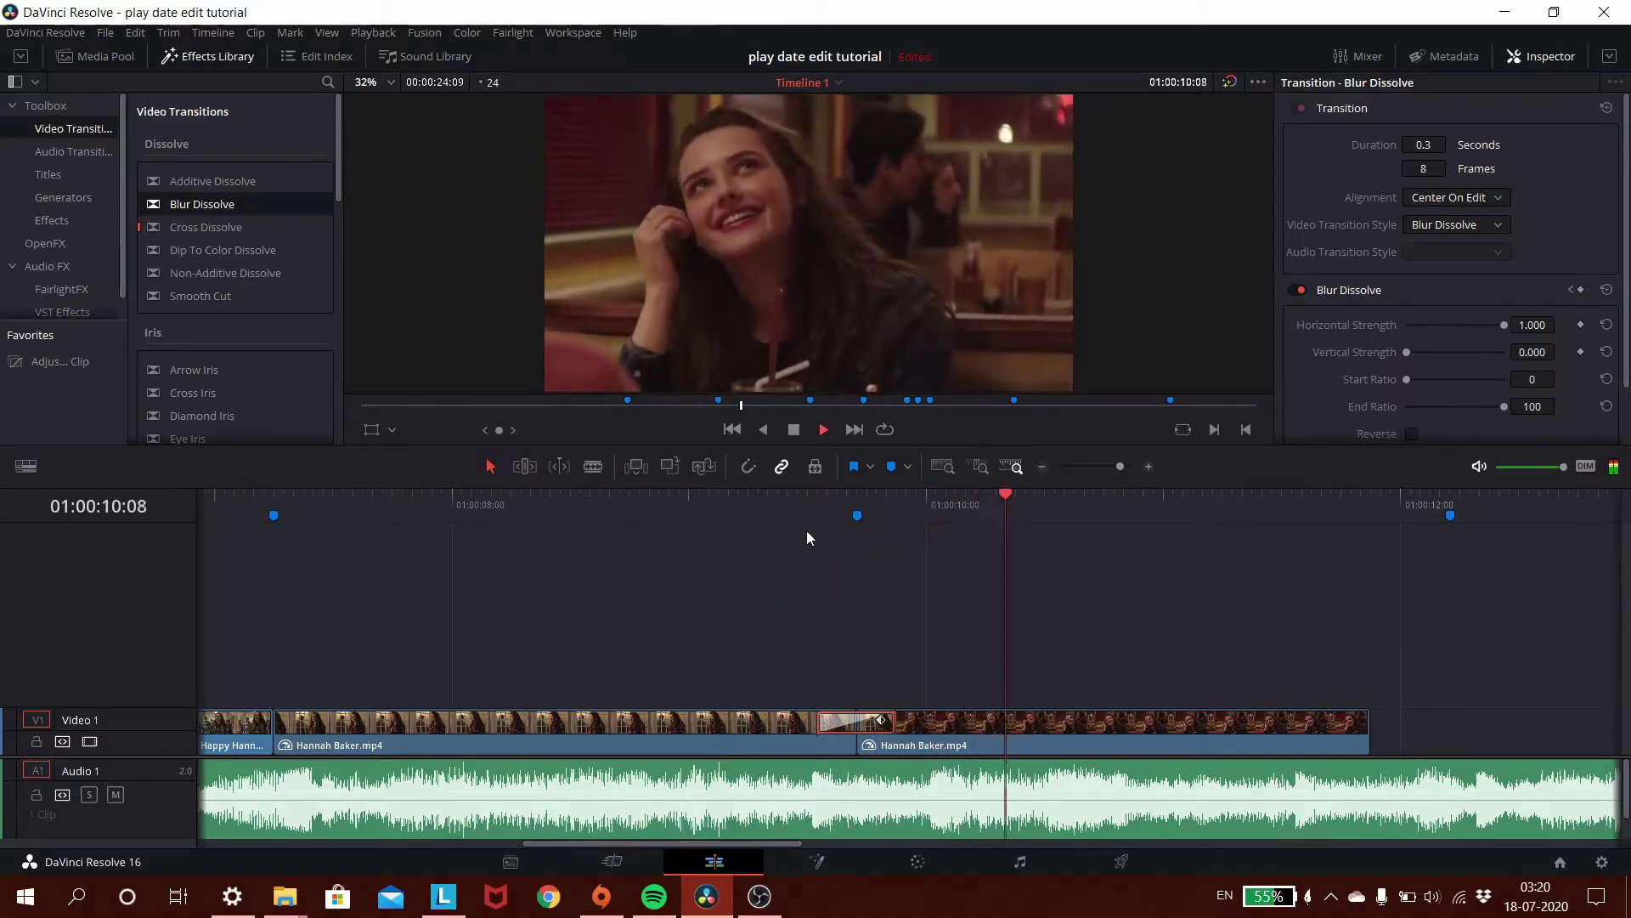
pyautogui.click(798, 502)
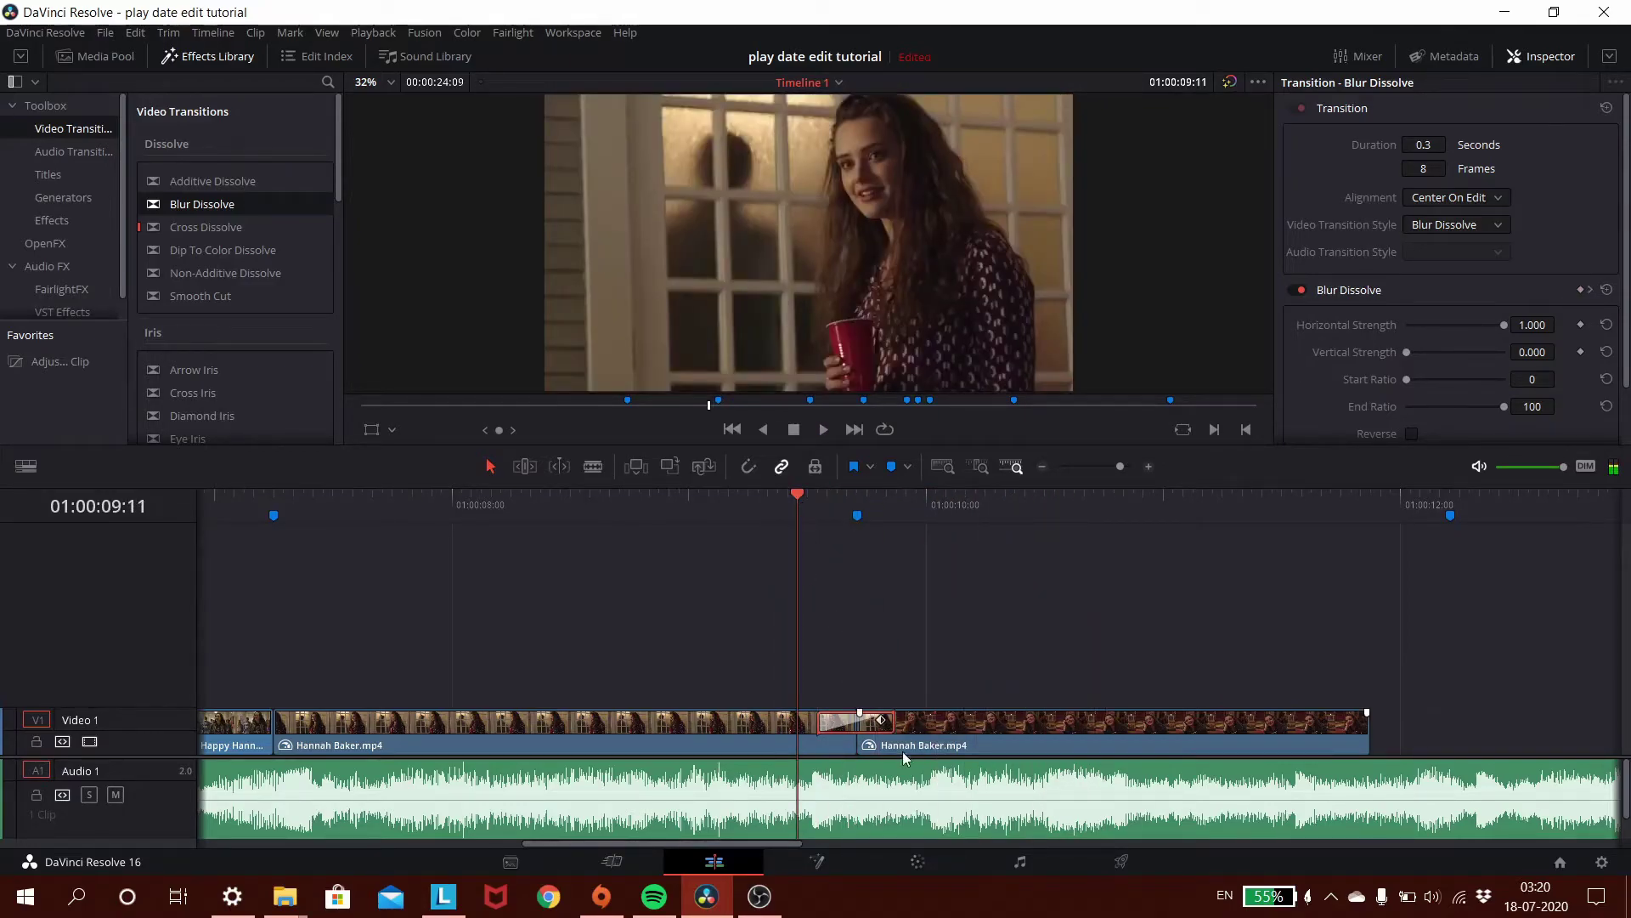
pyautogui.moveTo(892, 720); pyautogui.dragTo(885, 722)
pyautogui.moveTo(758, 843); pyautogui.dragTo(685, 843)
pyautogui.click(648, 503)
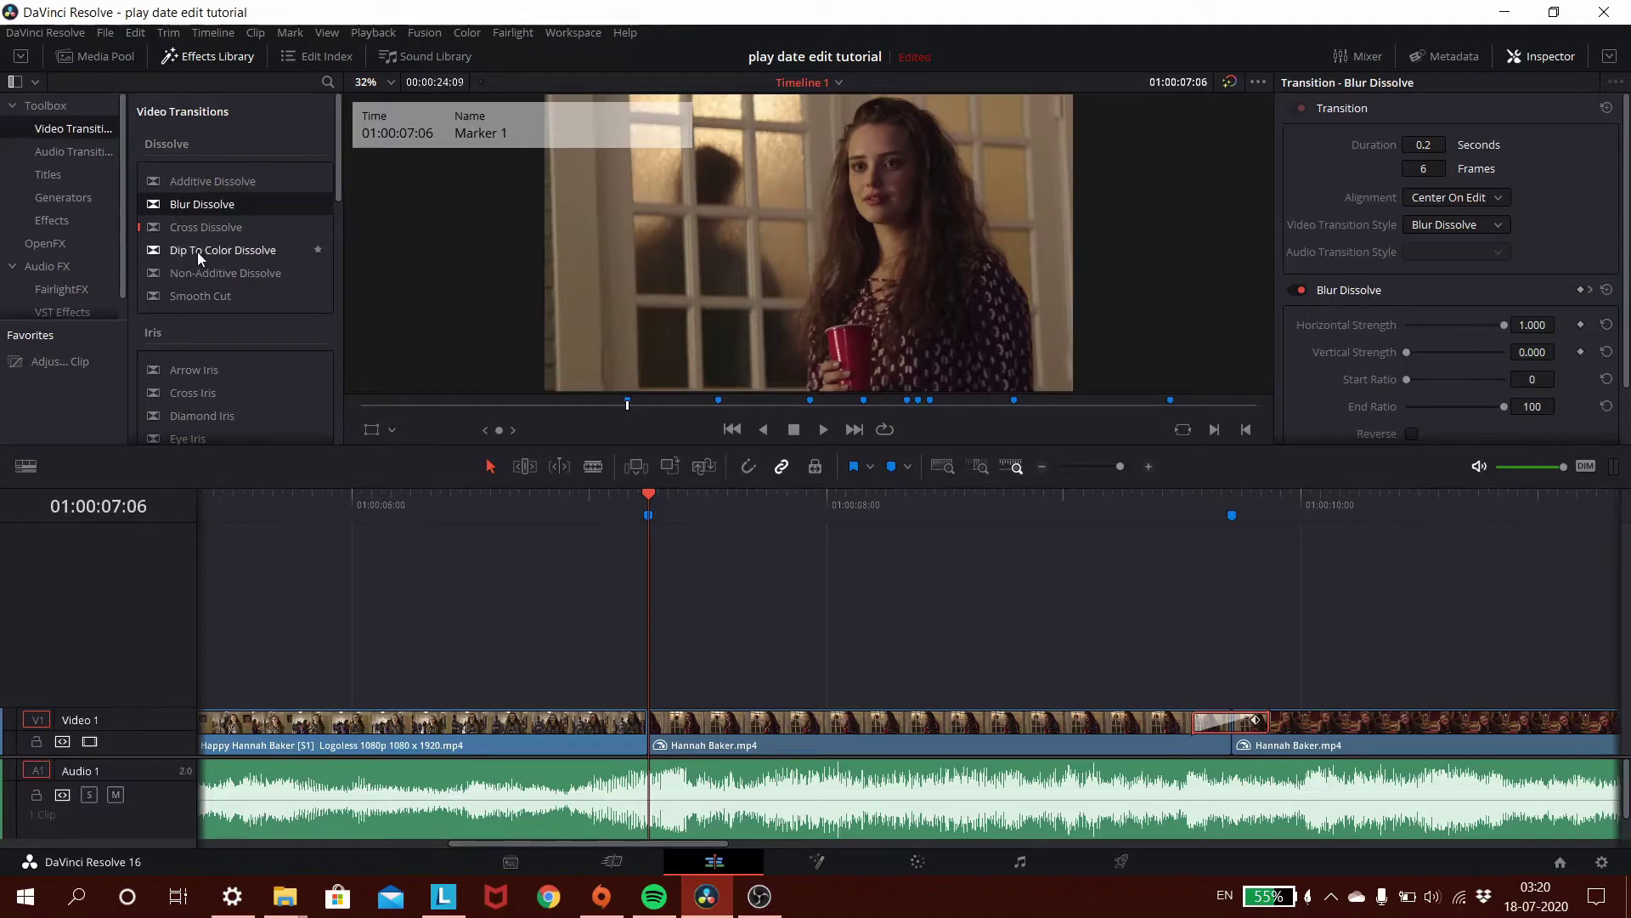
# - Place a Dip To Color Dissolve on the Marker 1 cut and trim it to 4 frames
pyautogui.moveTo(197, 251); pyautogui.dragTo(649, 728)
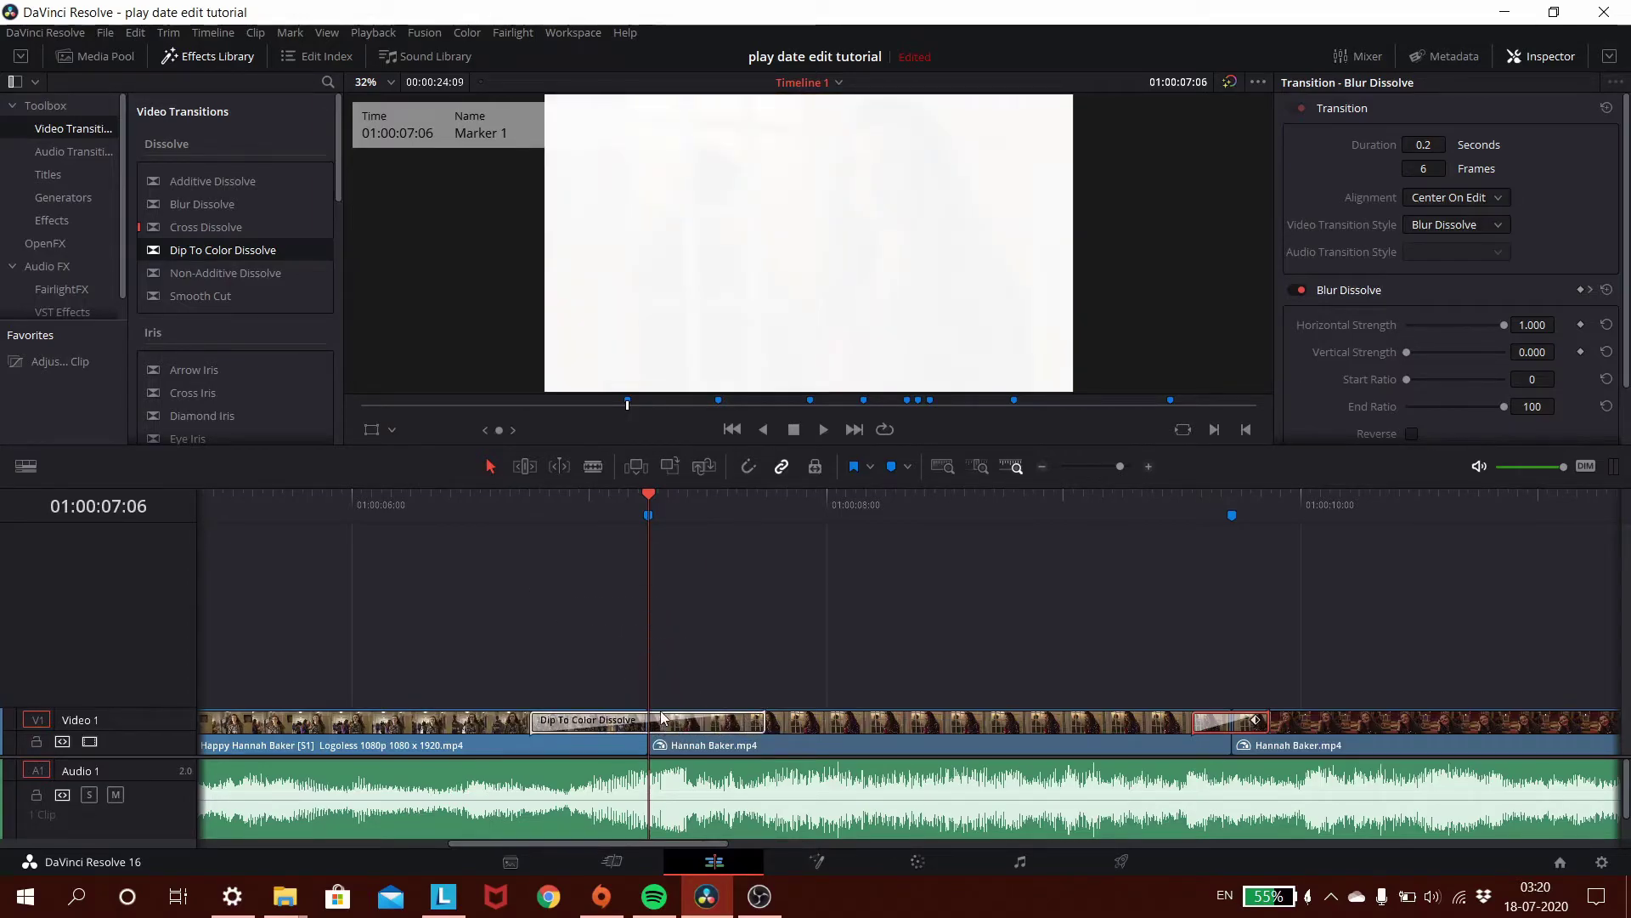
pyautogui.moveTo(533, 721); pyautogui.dragTo(629, 720)
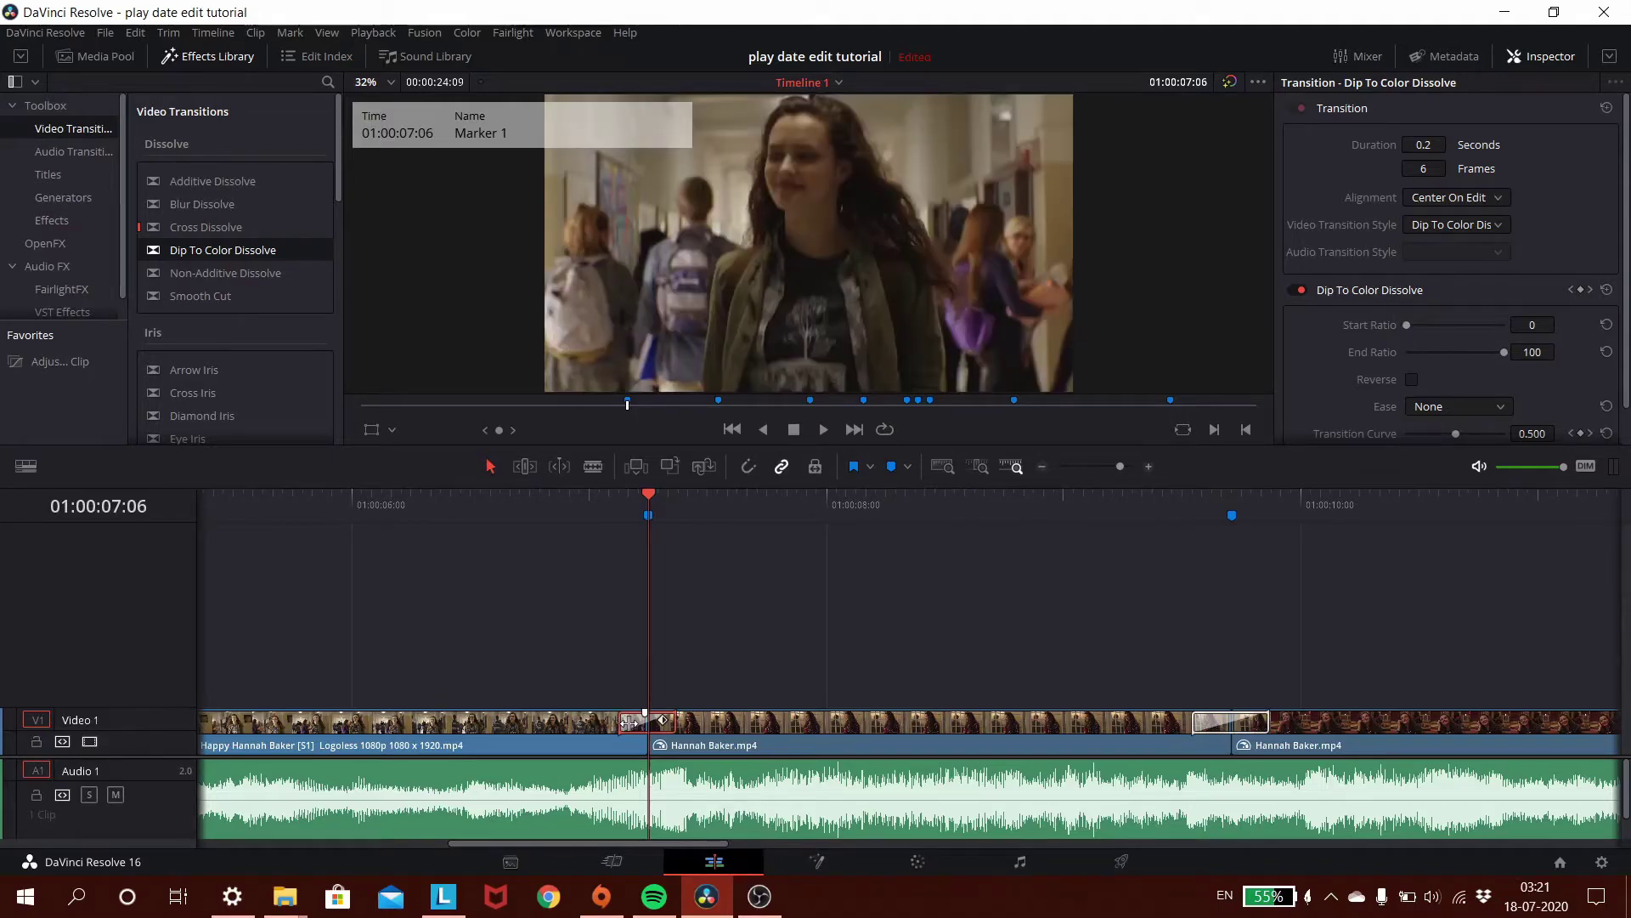
pyautogui.moveTo(628, 723); pyautogui.dragTo(639, 722)
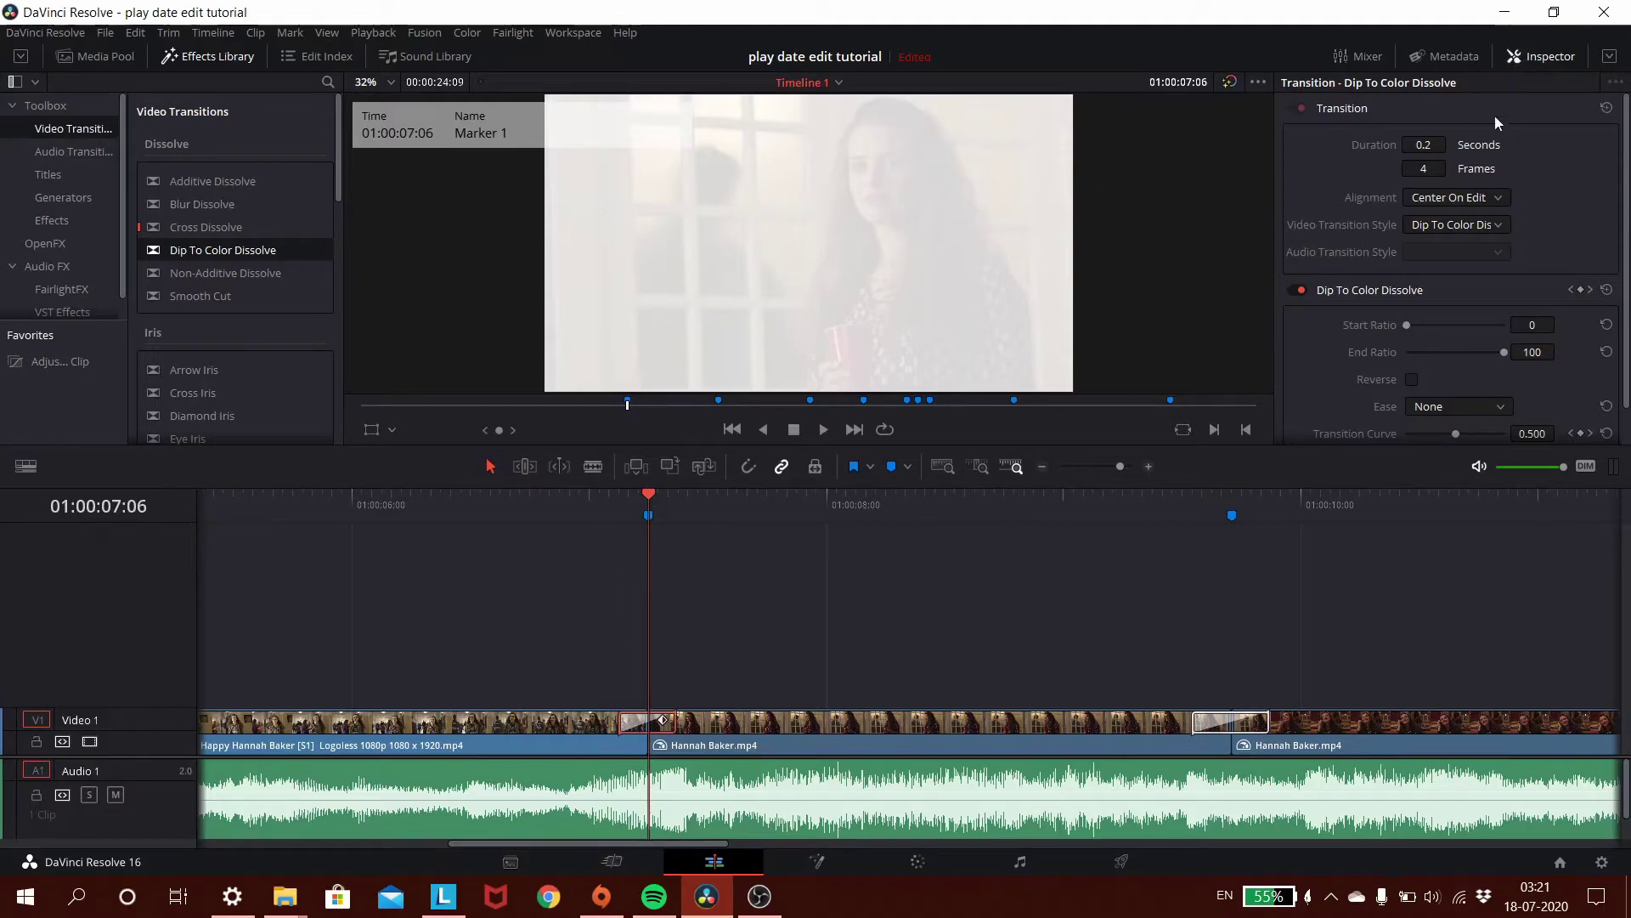
pyautogui.scroll(-1, 1433, 308)
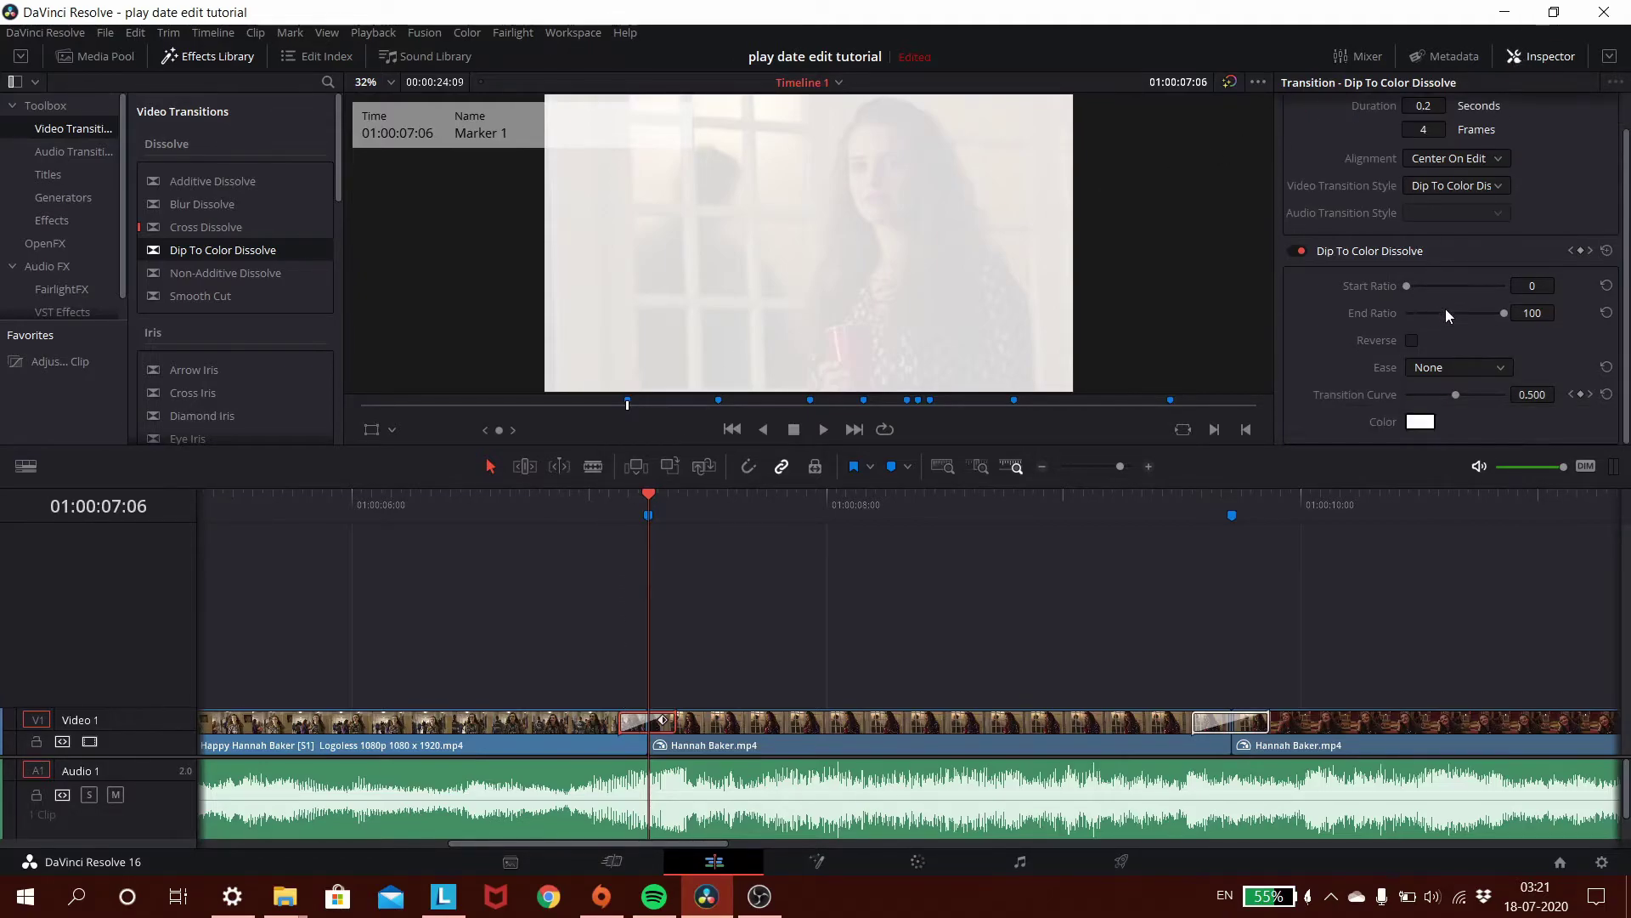
# - Change the dip colour to pale cream #fff6c6 and park the playhead just before the transition
pyautogui.click(1422, 420)
pyautogui.moveTo(953, 319); pyautogui.dragTo(946, 405)
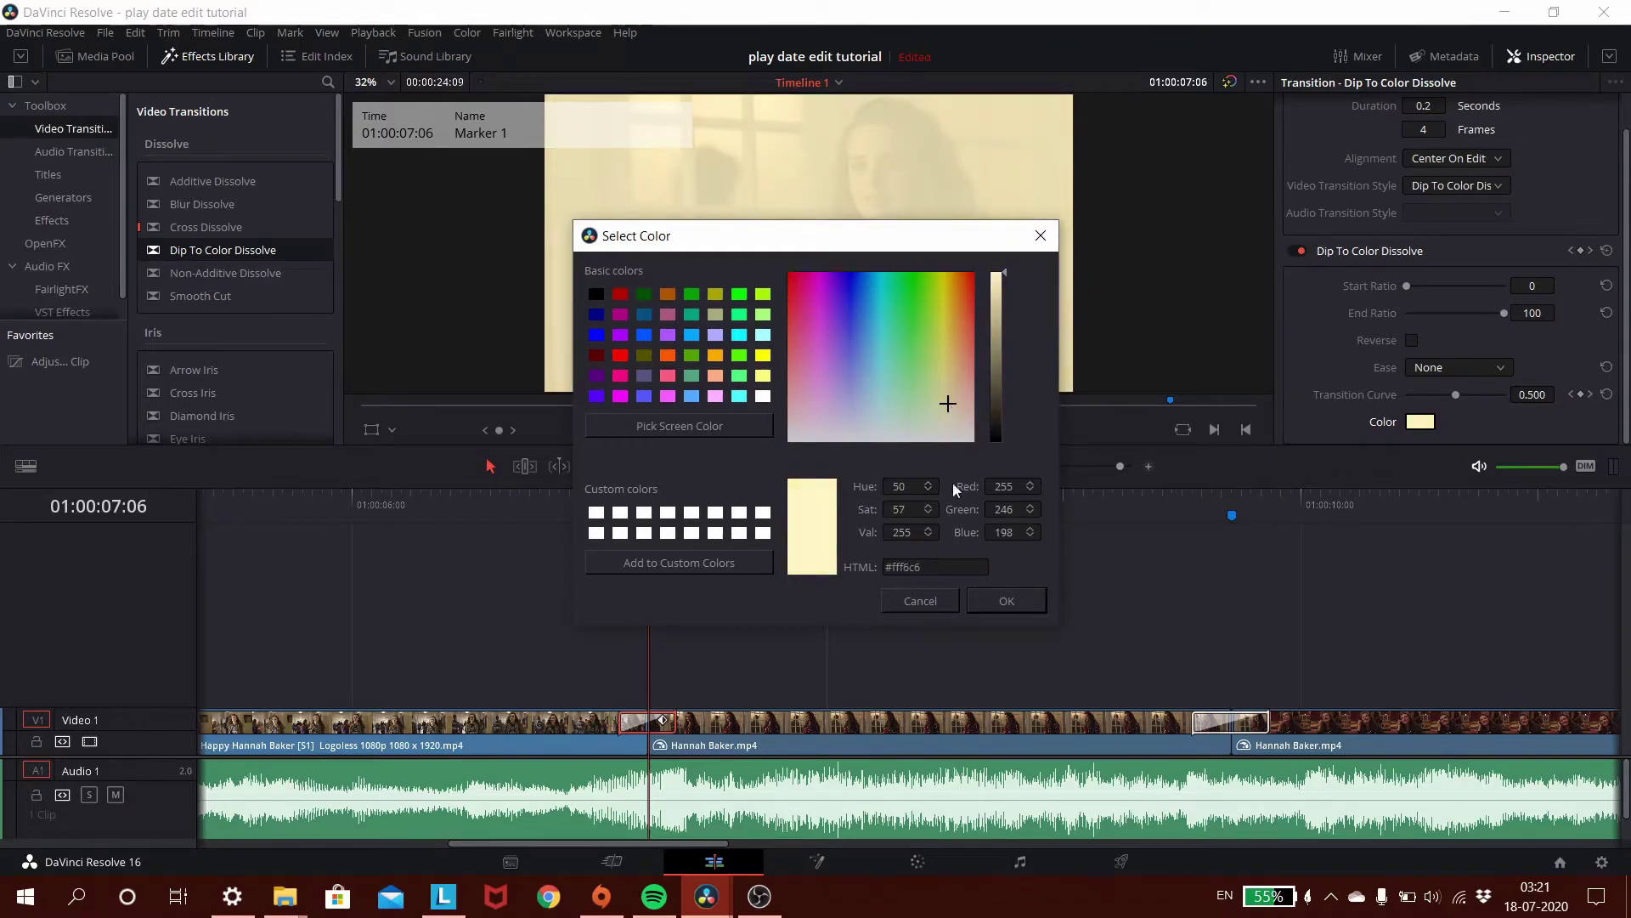
pyautogui.click(1007, 600)
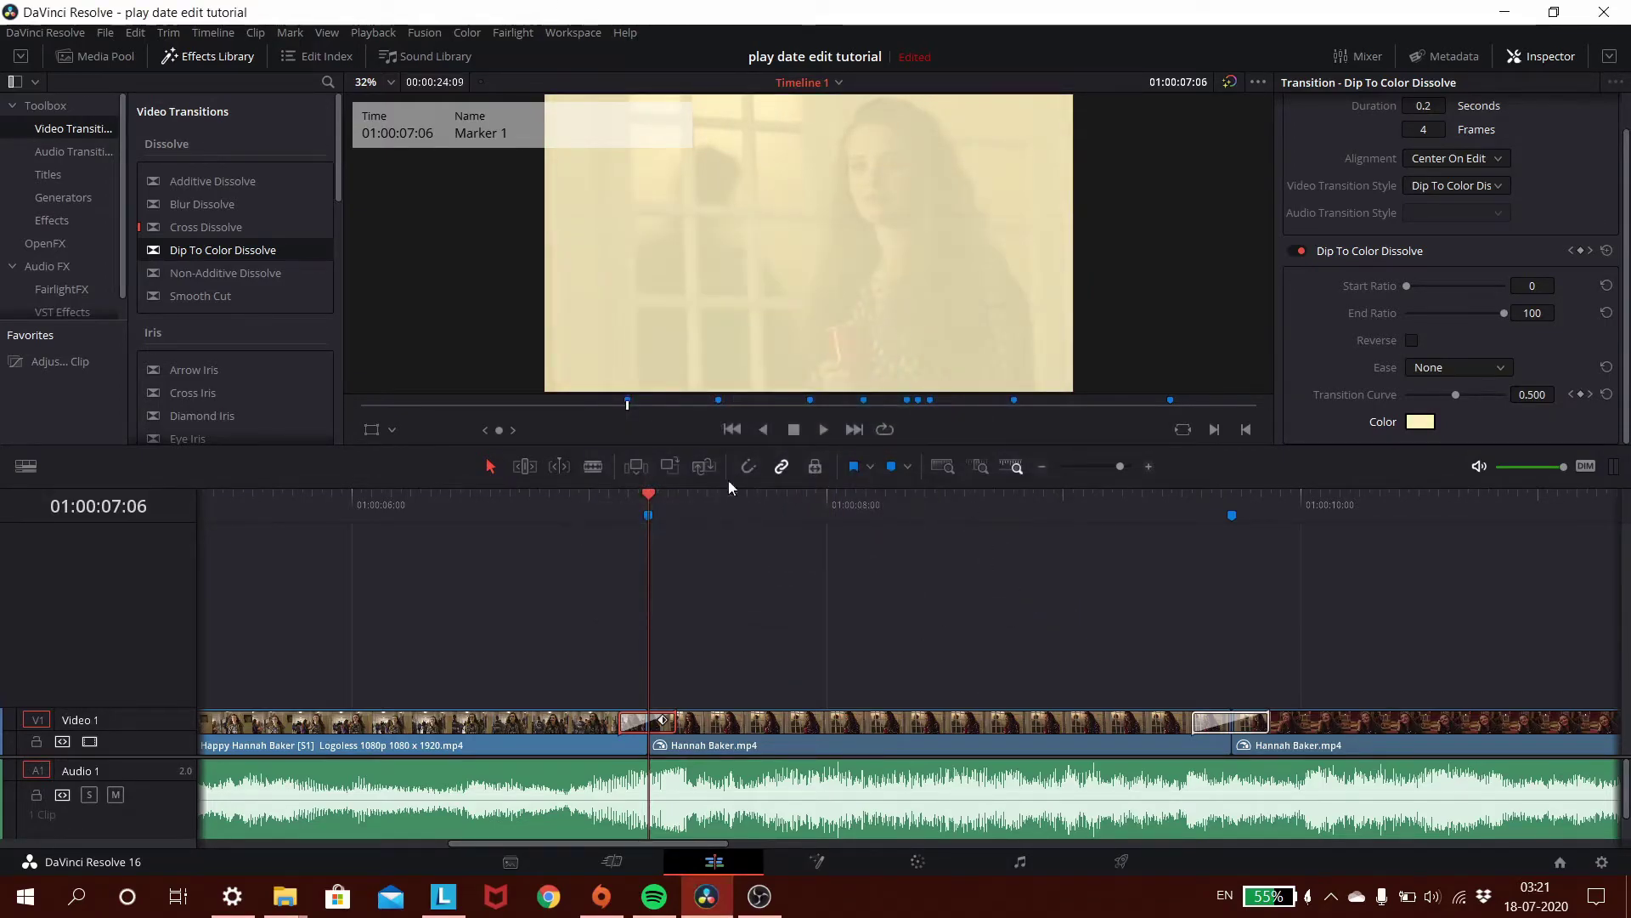
pyautogui.click(554, 512)
pyautogui.press('space')
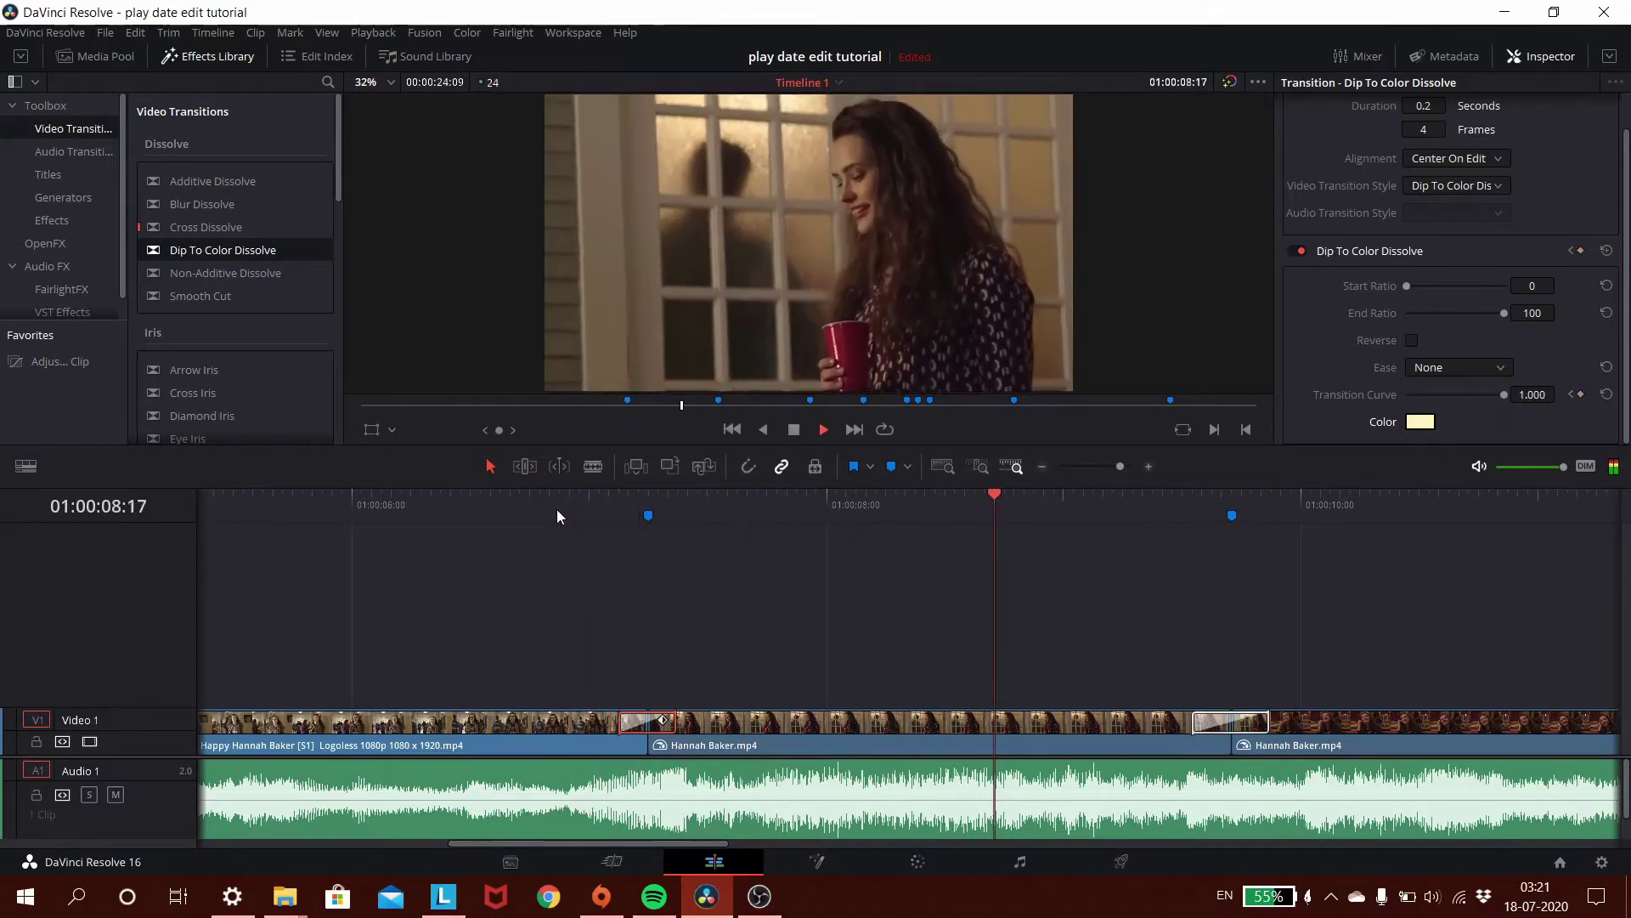
pyautogui.press('space')
pyautogui.click(548, 505)
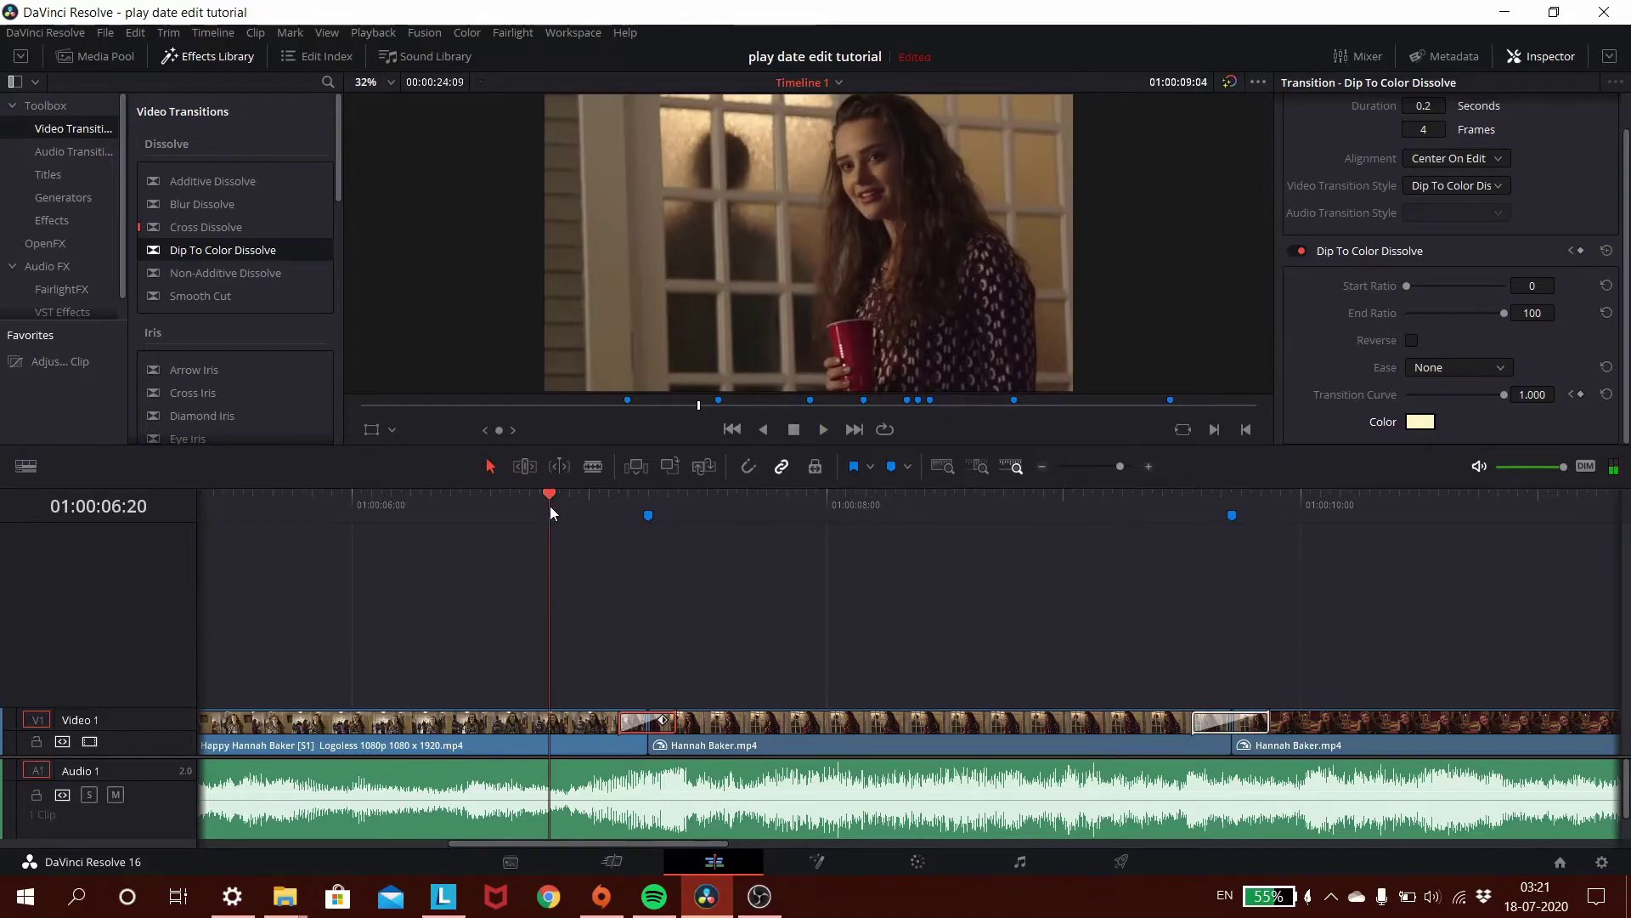
pyautogui.press('space')
pyautogui.press('space')
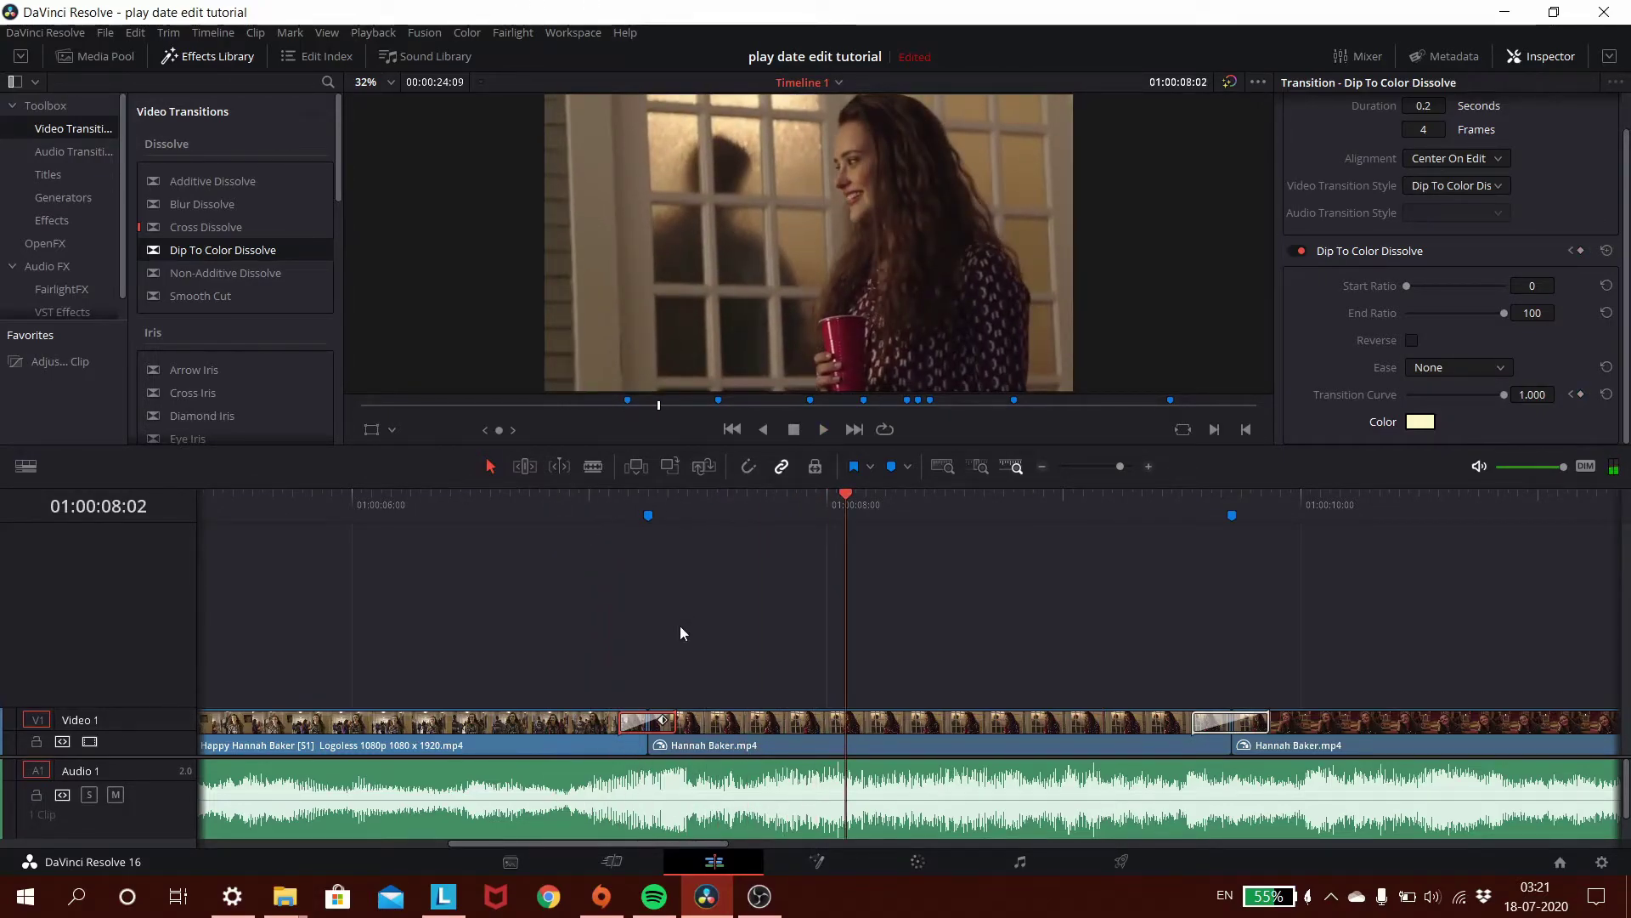
pyautogui.moveTo(660, 842)
pyautogui.mouseDown()
pyautogui.moveTo(696, 843)
pyautogui.moveTo(649, 846)
pyautogui.mouseUp()
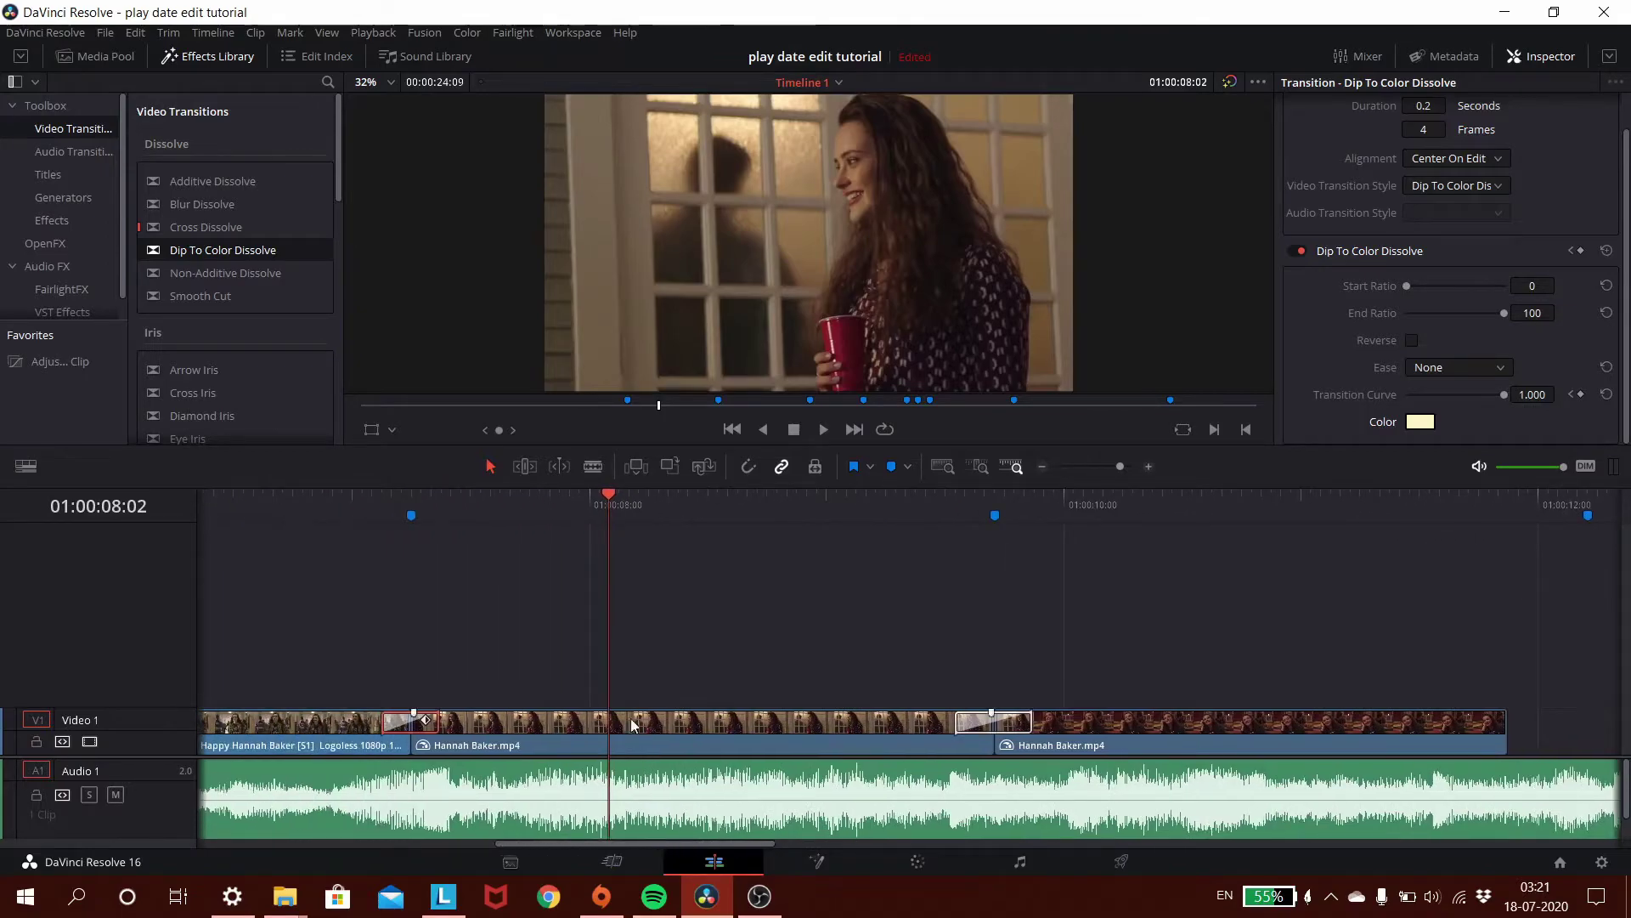
pyautogui.click(412, 493)
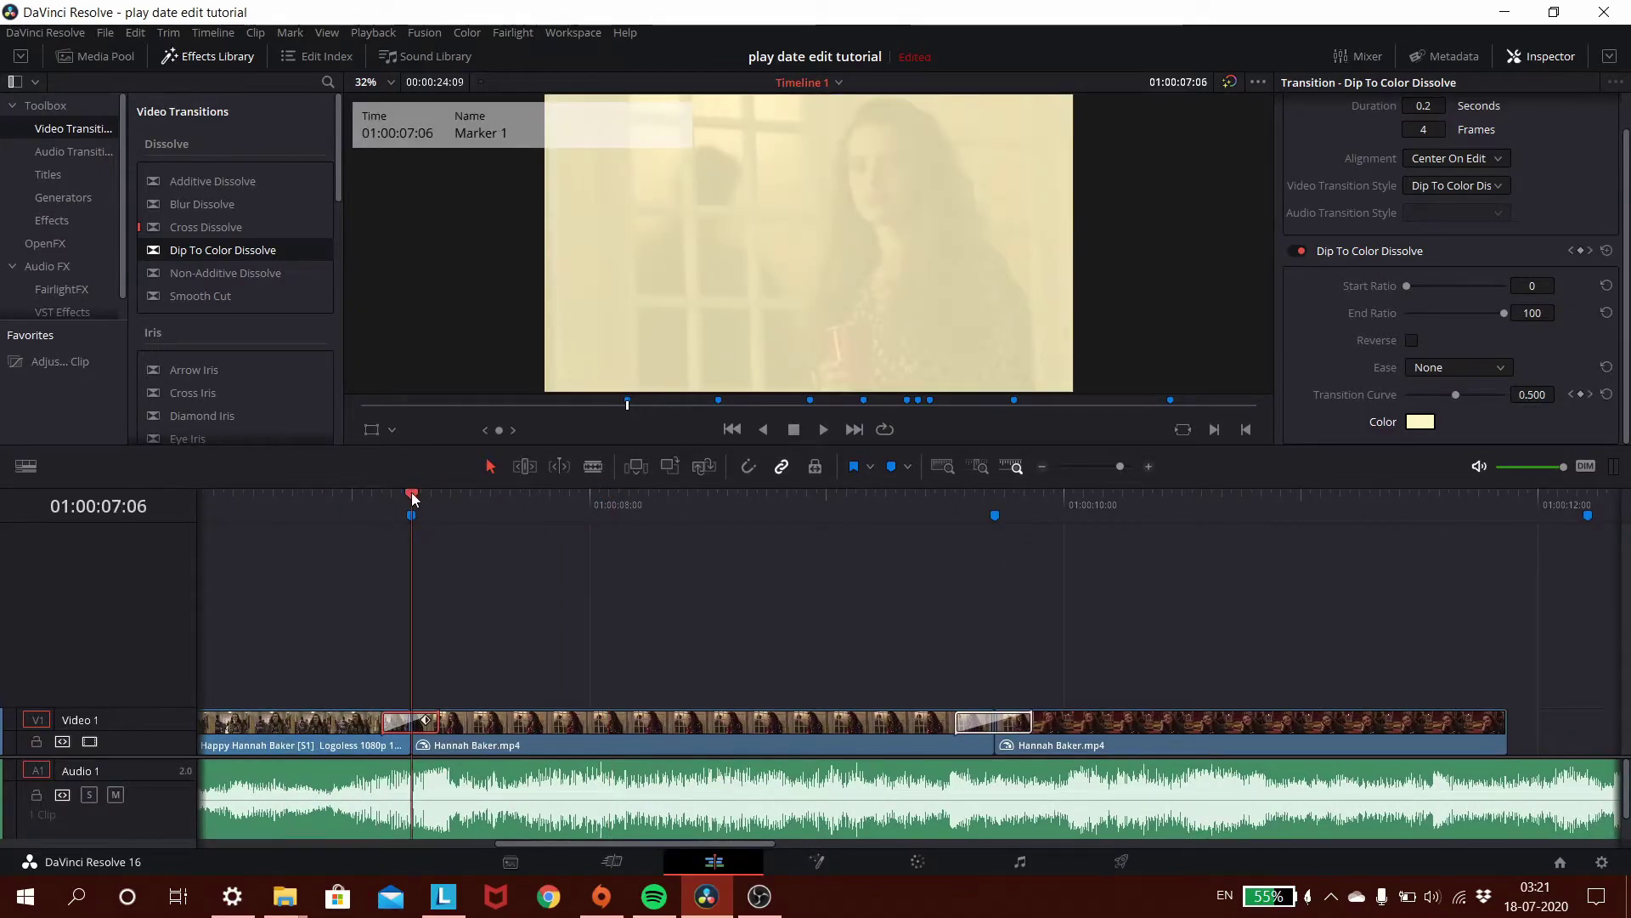
pyautogui.click(996, 513)
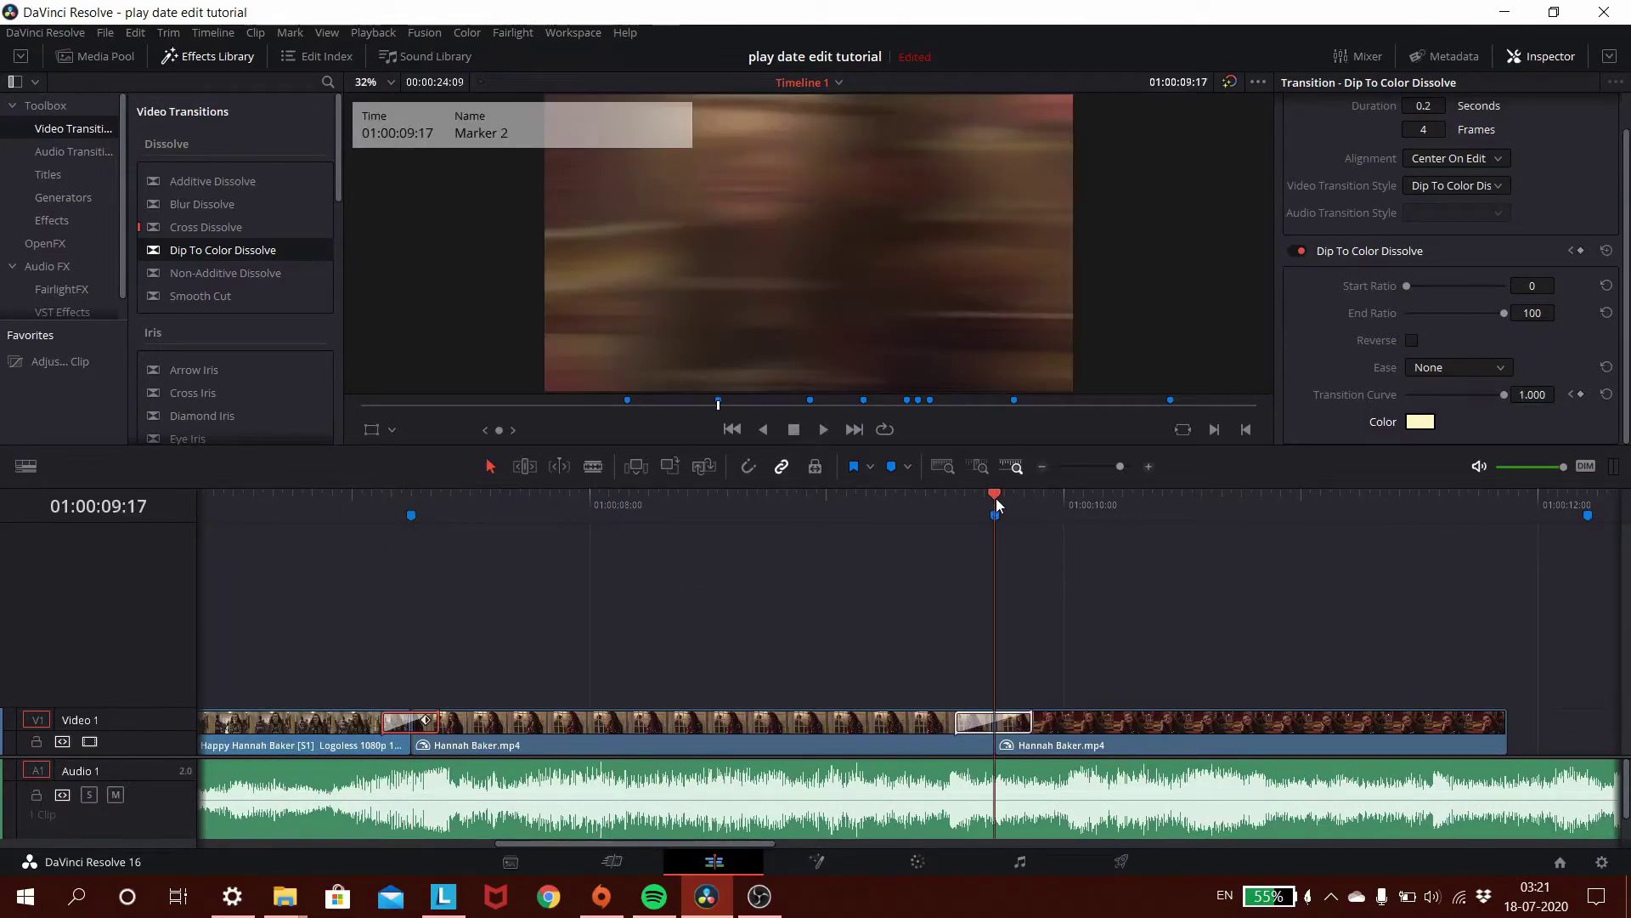
pyautogui.click(866, 501)
pyautogui.press('space')
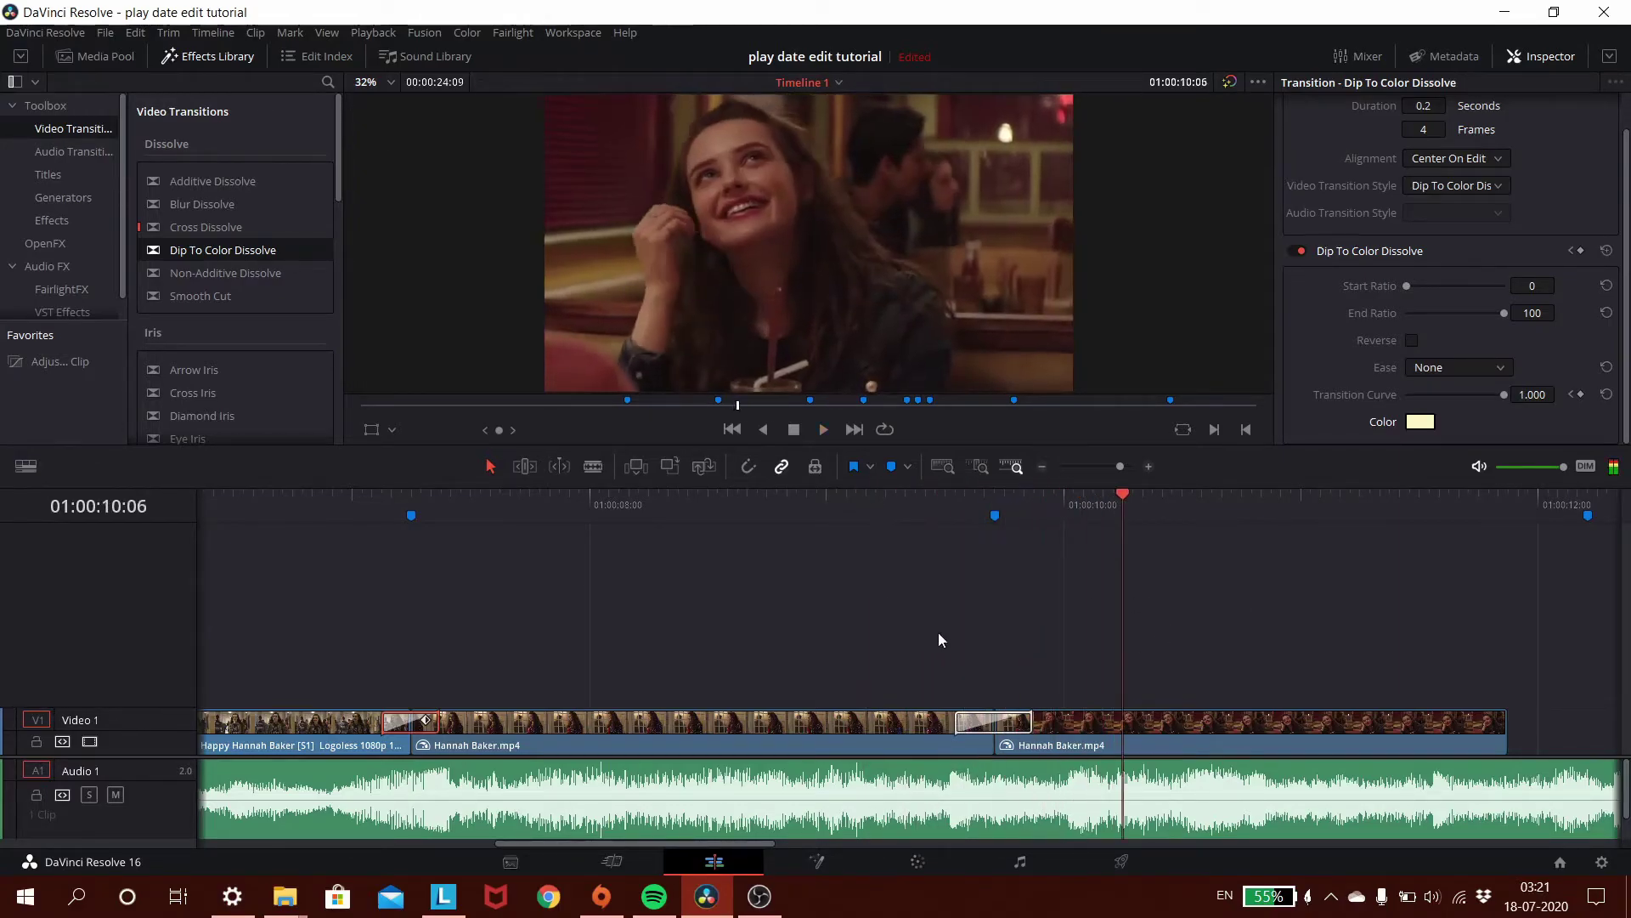
pyautogui.moveTo(734, 844); pyautogui.dragTo(699, 854)
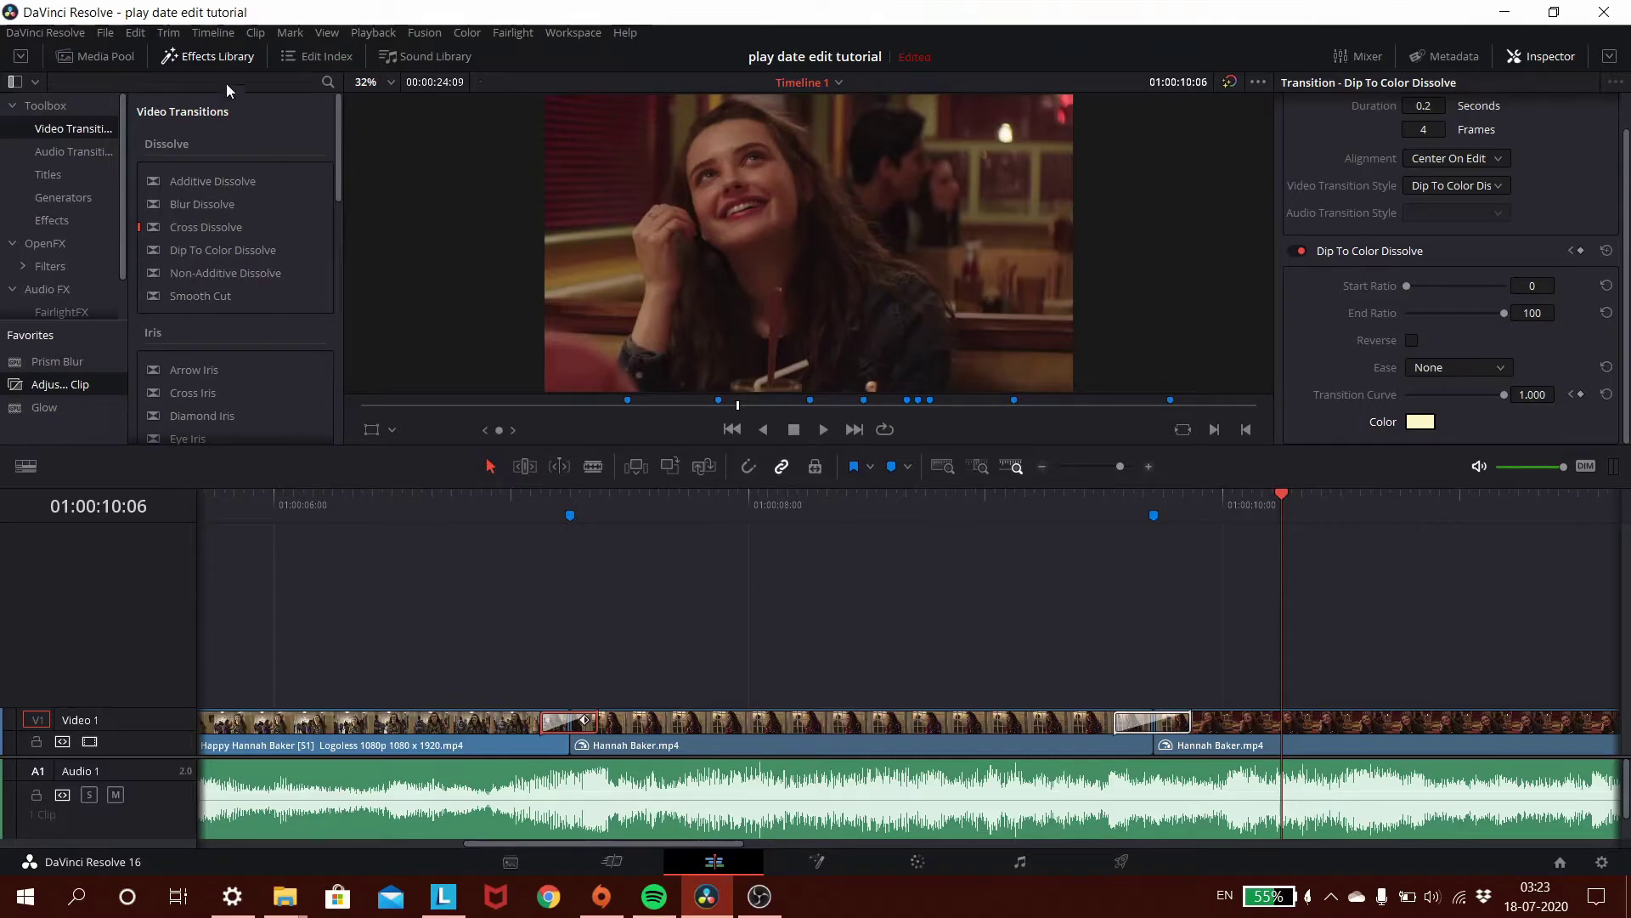
# - Add an Adjustment Clip on a new Video 2 track, extended to the last Video 1 clip's end
pyautogui.click(211, 58)
pyautogui.click(211, 57)
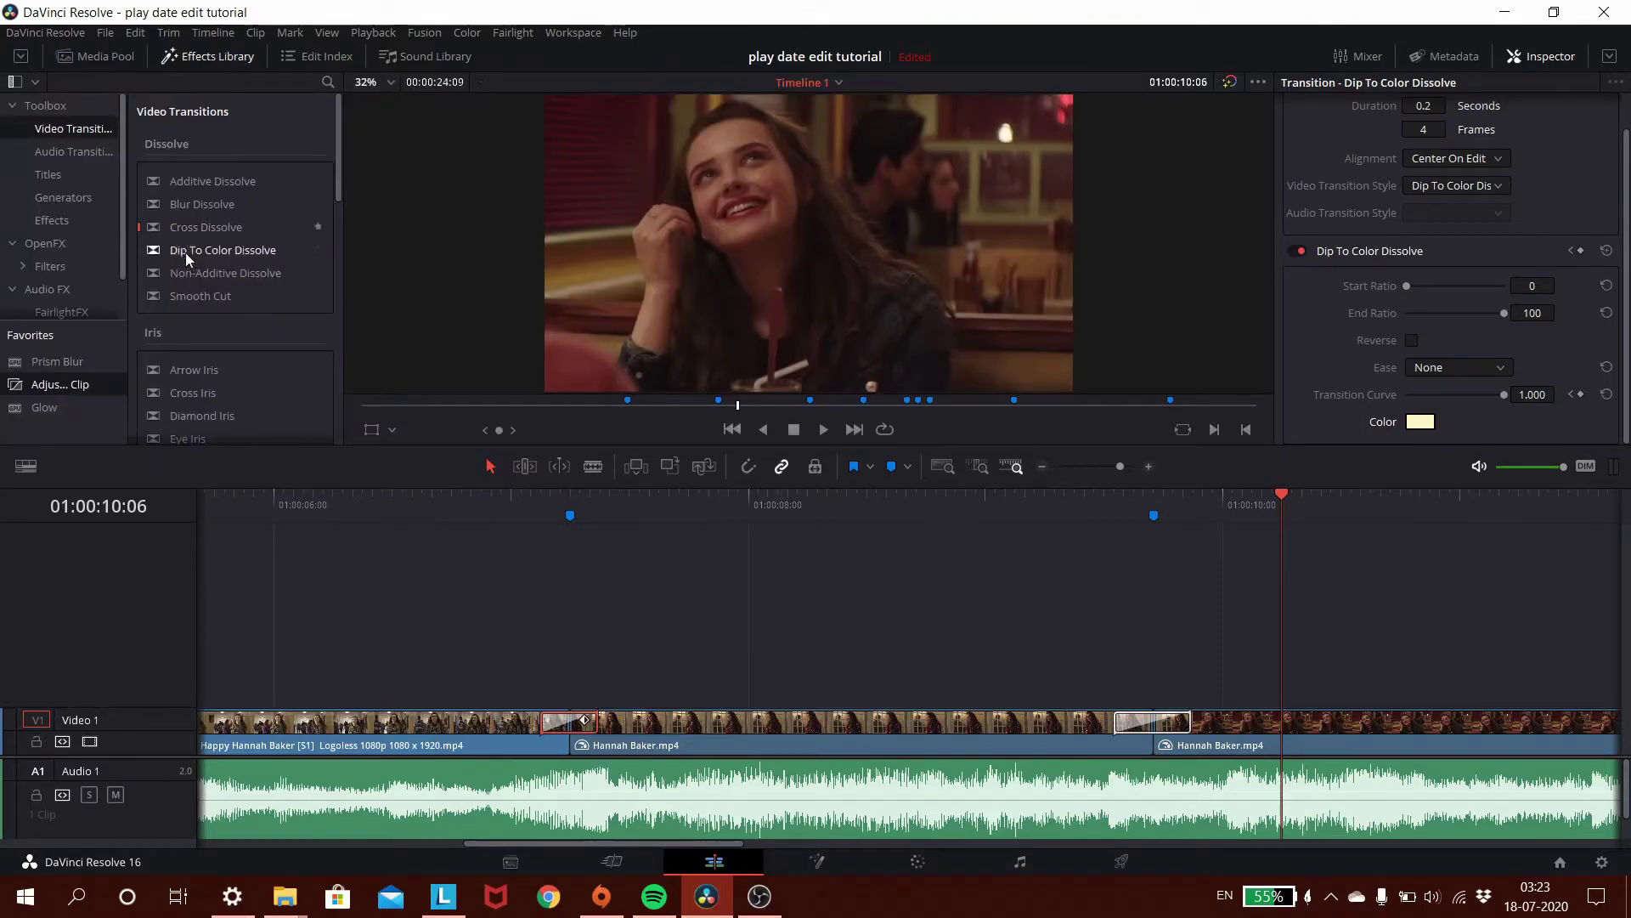
pyautogui.click(50, 221)
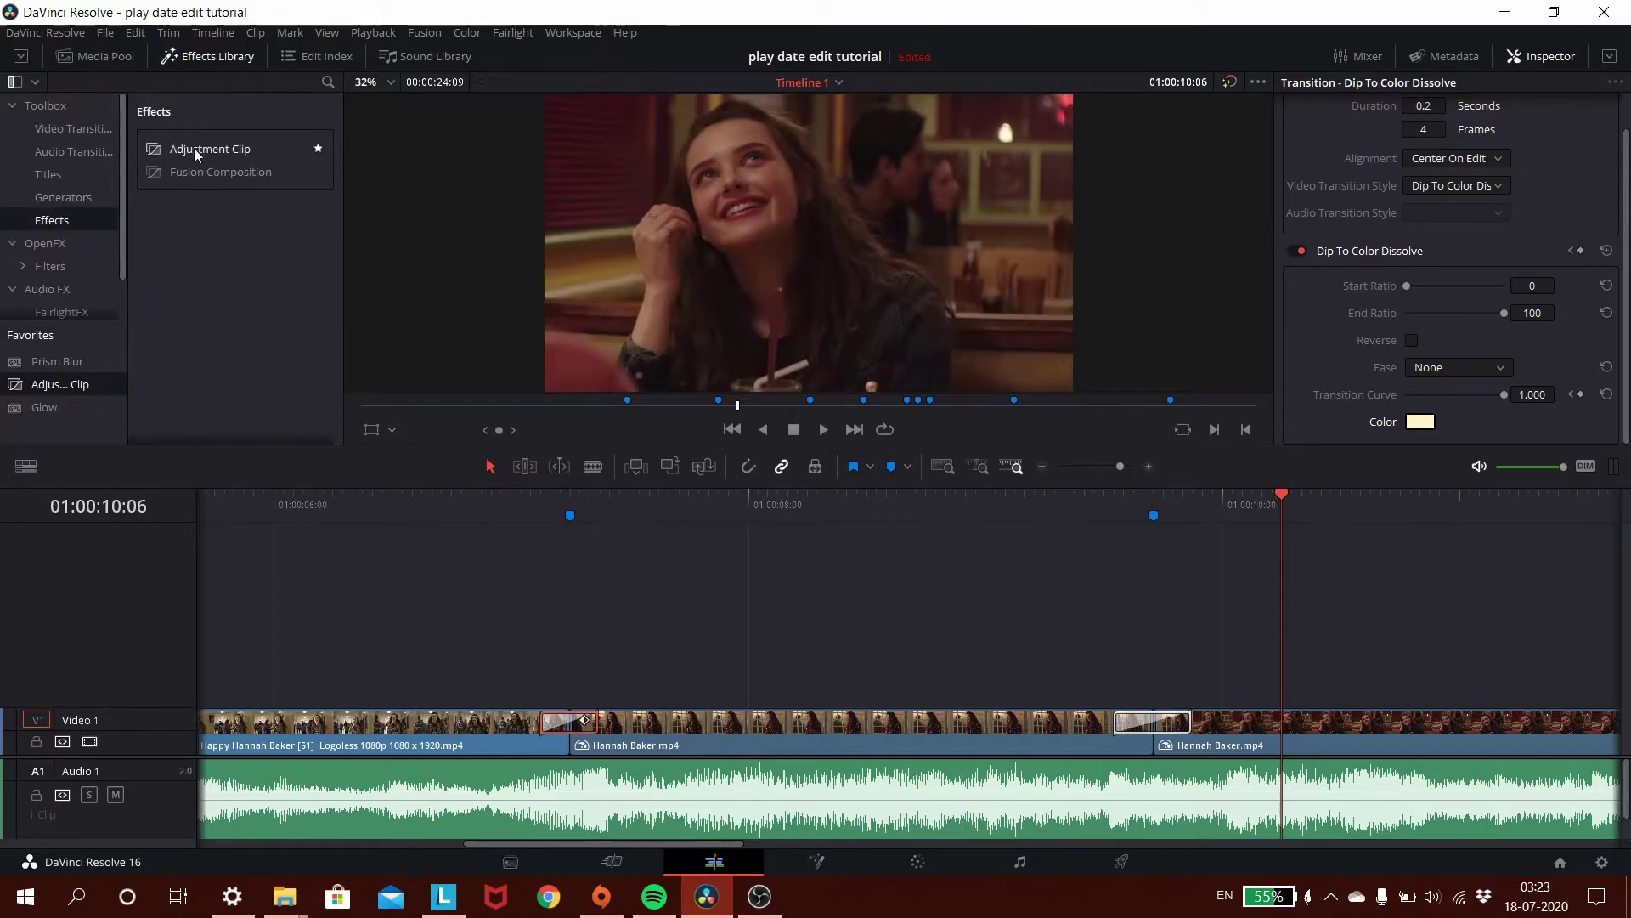
pyautogui.moveTo(194, 148); pyautogui.dragTo(373, 677)
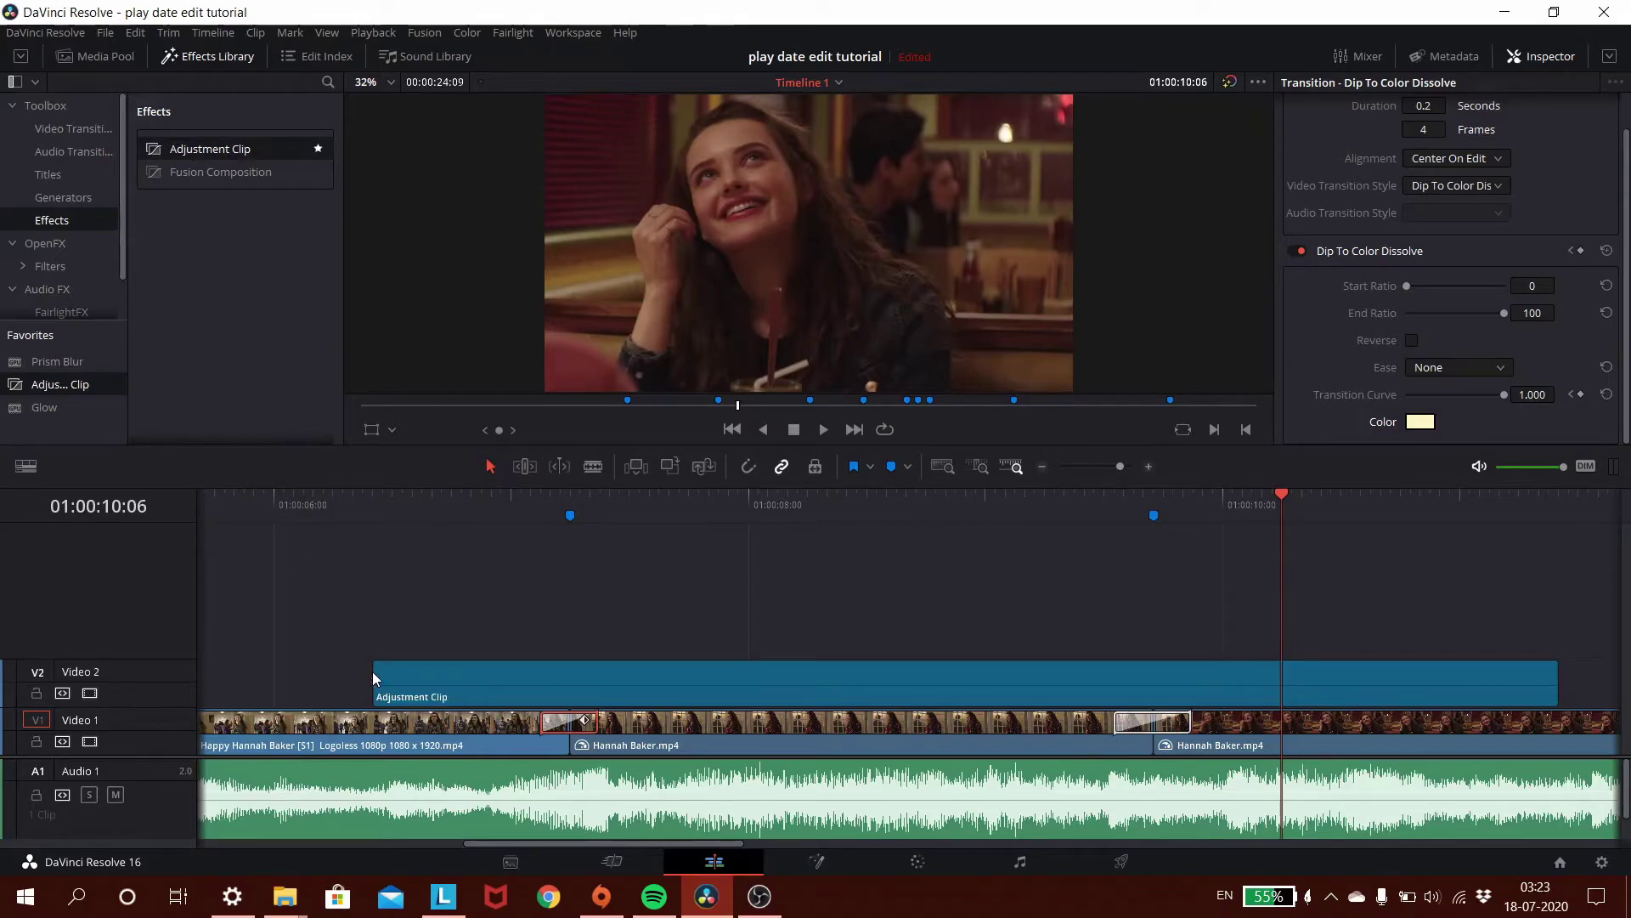
pyautogui.moveTo(715, 843); pyautogui.dragTo(833, 844)
pyautogui.moveTo(967, 680); pyautogui.dragTo(1083, 680)
pyautogui.moveTo(797, 845); pyautogui.dragTo(720, 841)
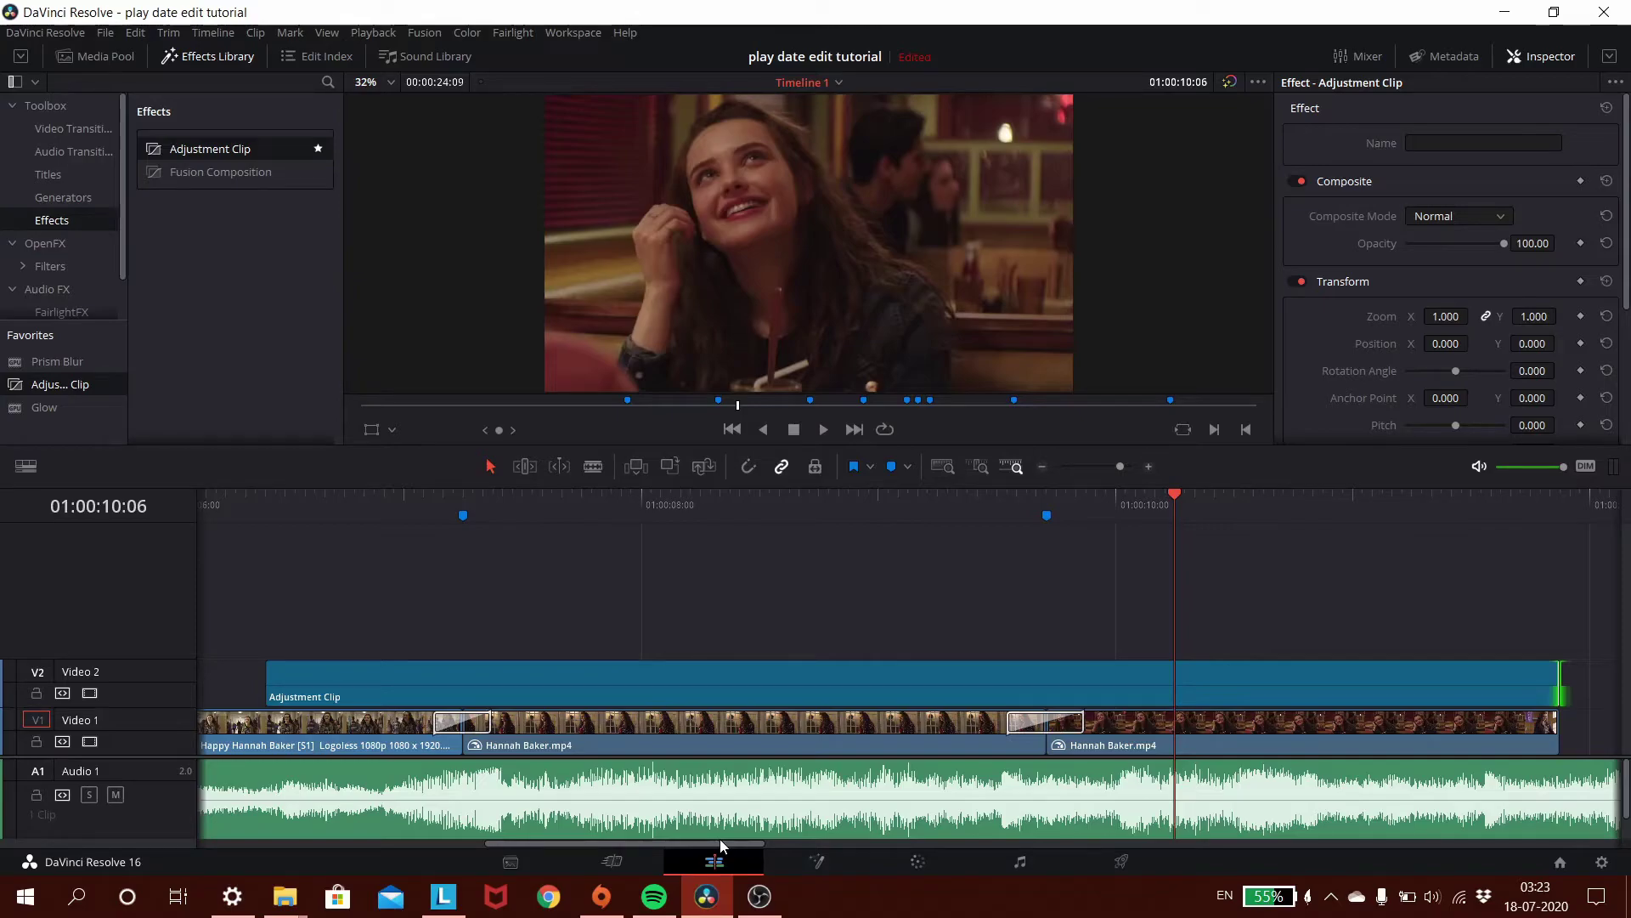
# - Select the Adjustment Clip on Video 2 above the Hannah Baker clips
pyautogui.click(627, 722)
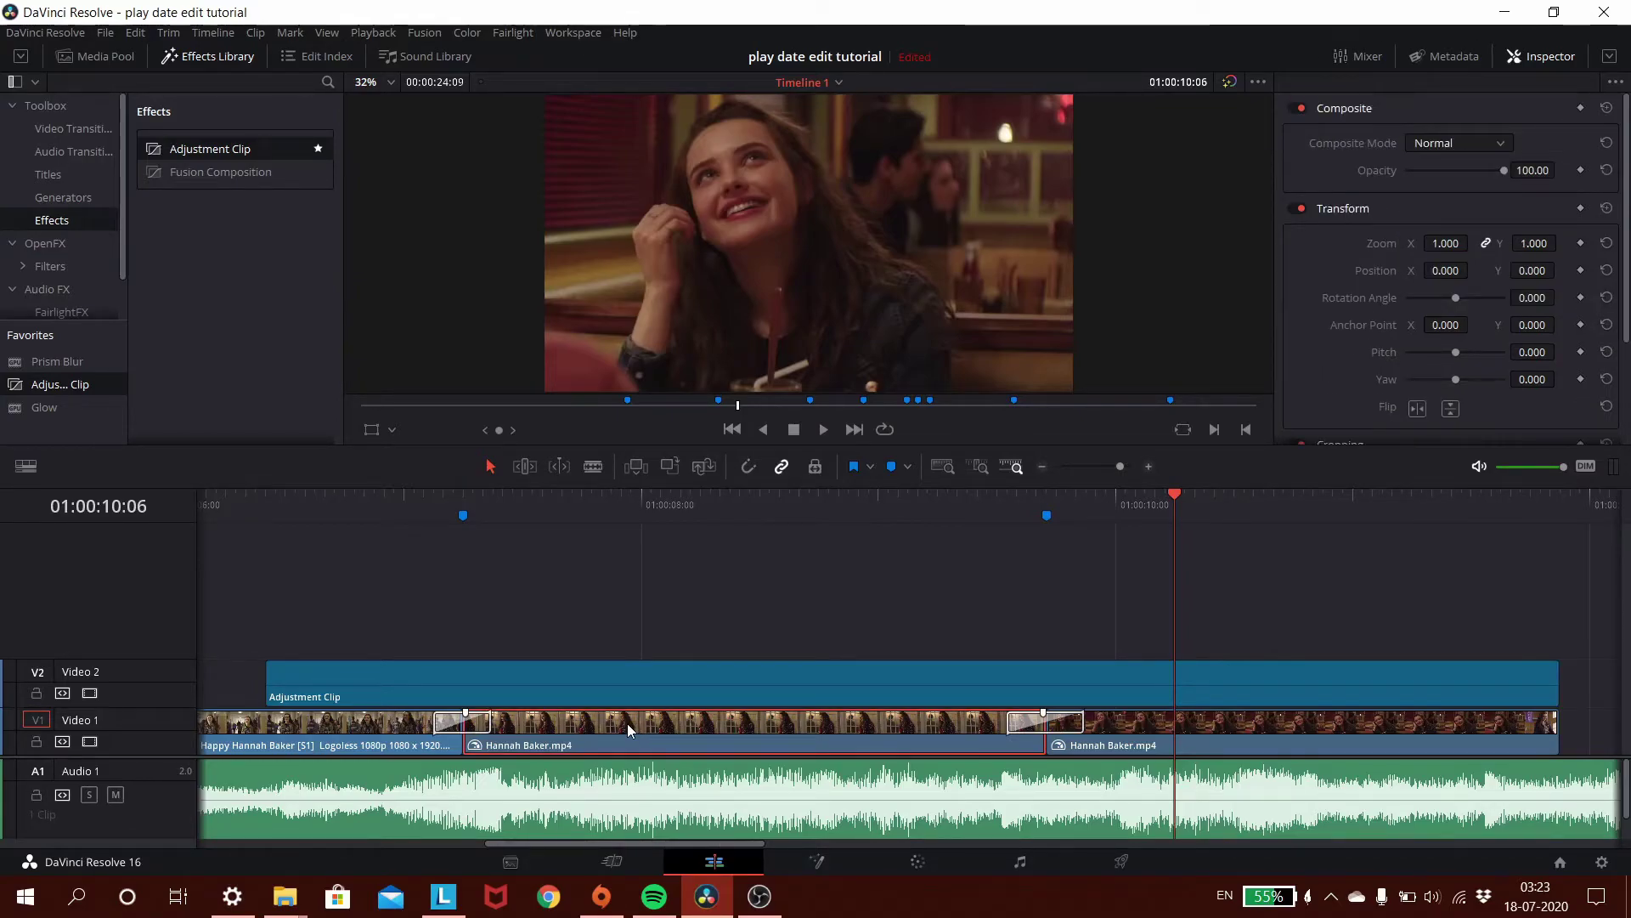
pyautogui.click(447, 688)
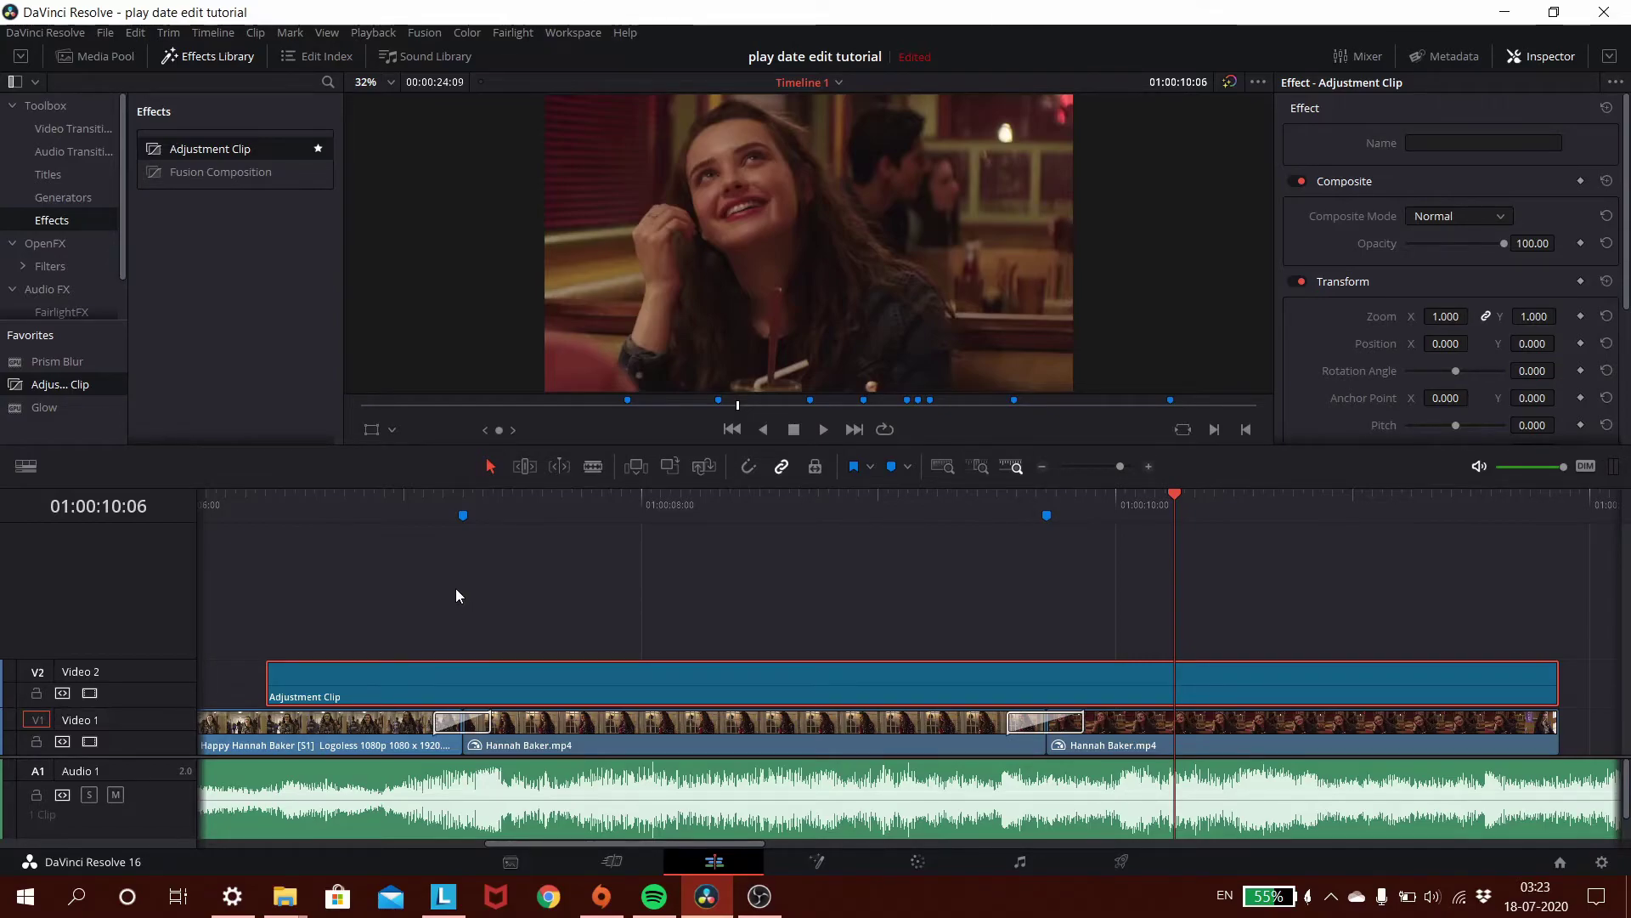
pyautogui.click(622, 731)
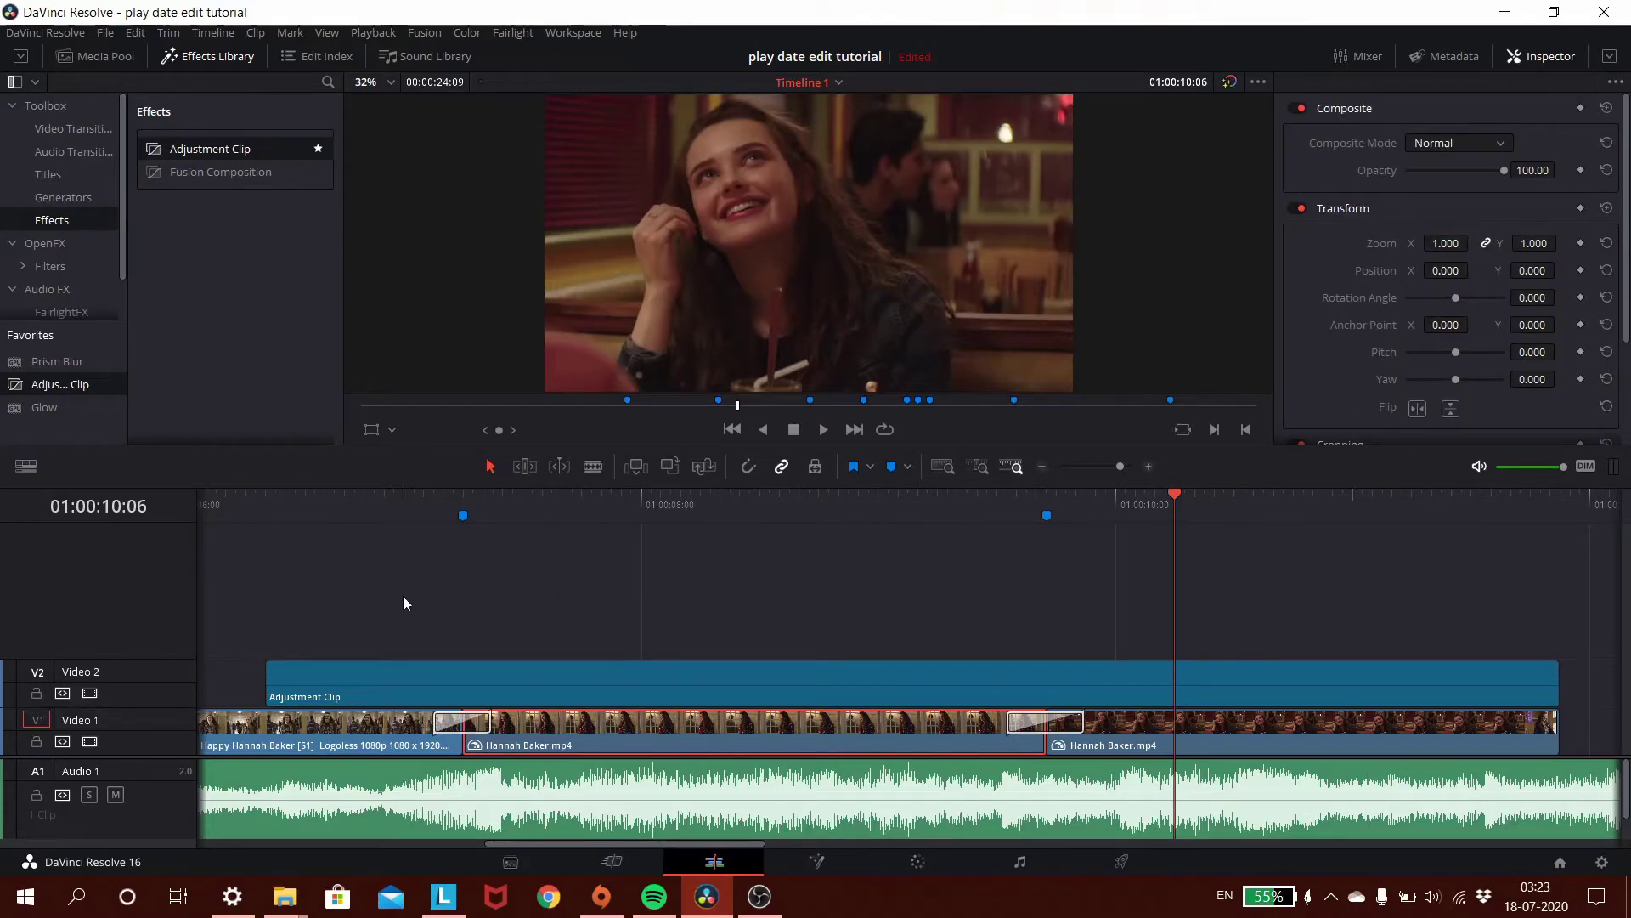
pyautogui.click(448, 677)
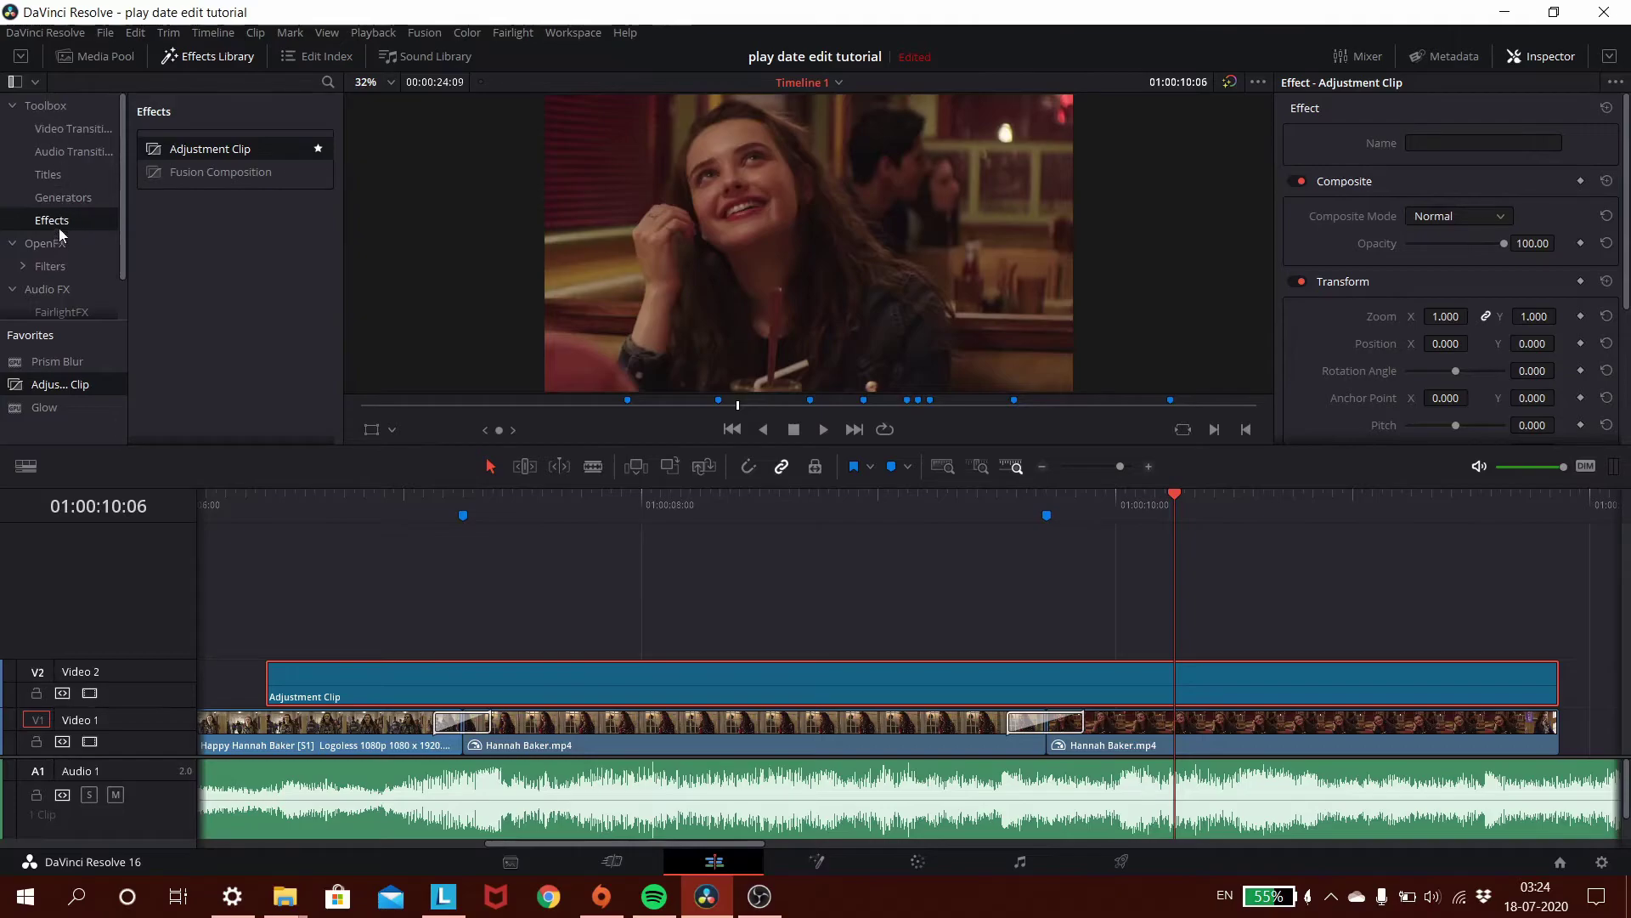
# - Search the Effects Library for 'glow' and apply ResolveFX Light Glow to the Adjustment Clip
pyautogui.click(328, 83)
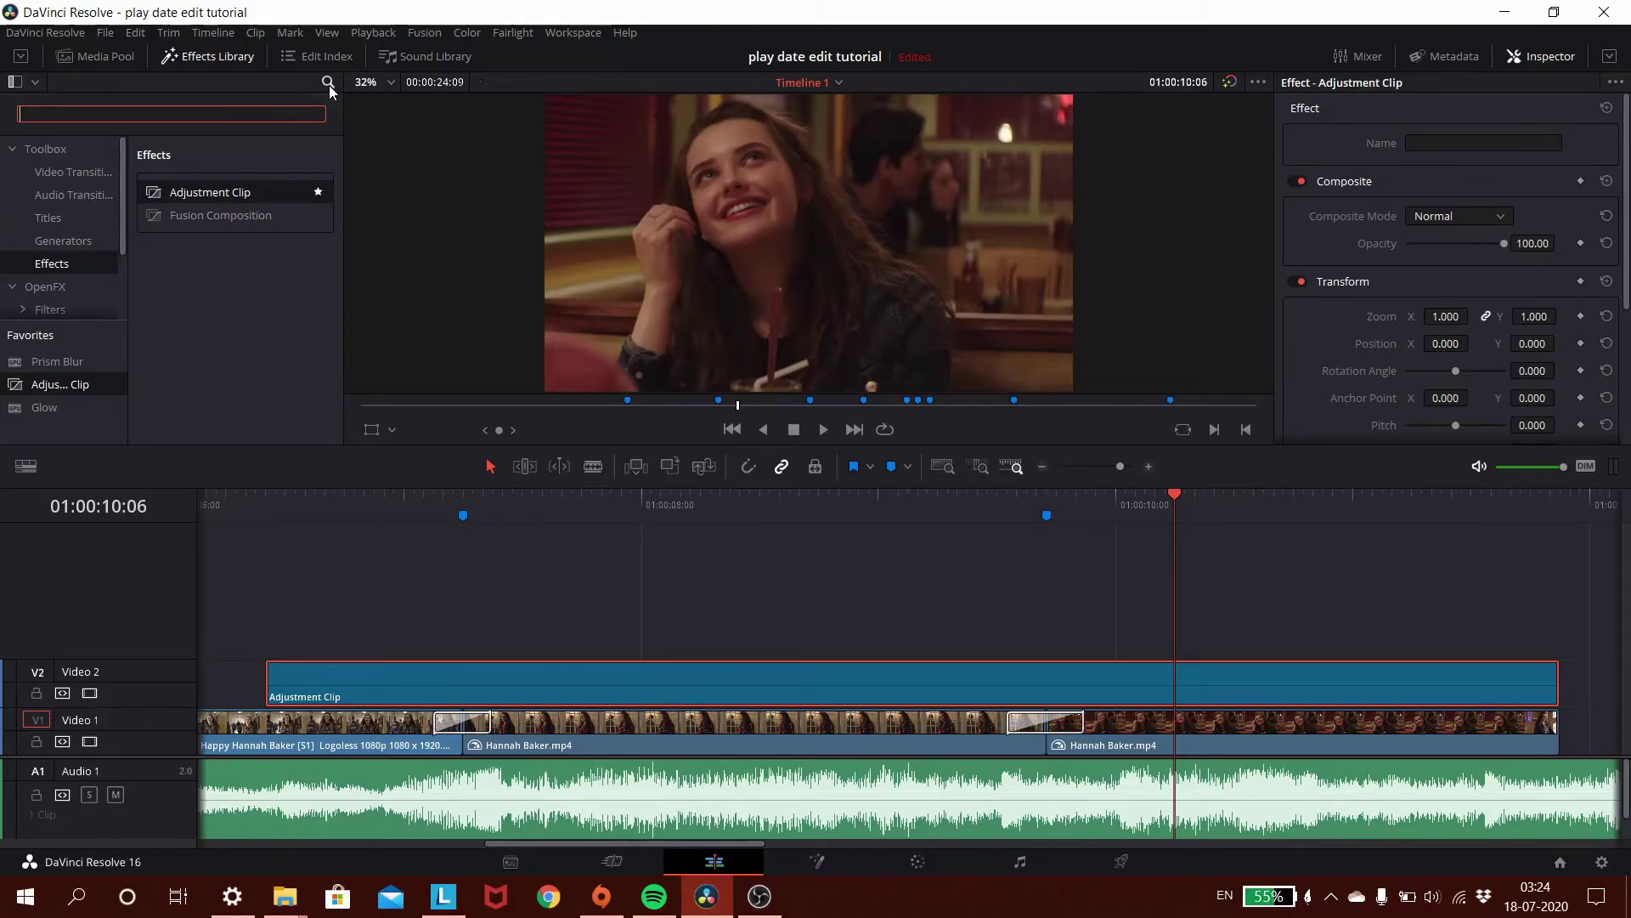
pyautogui.write('glow')
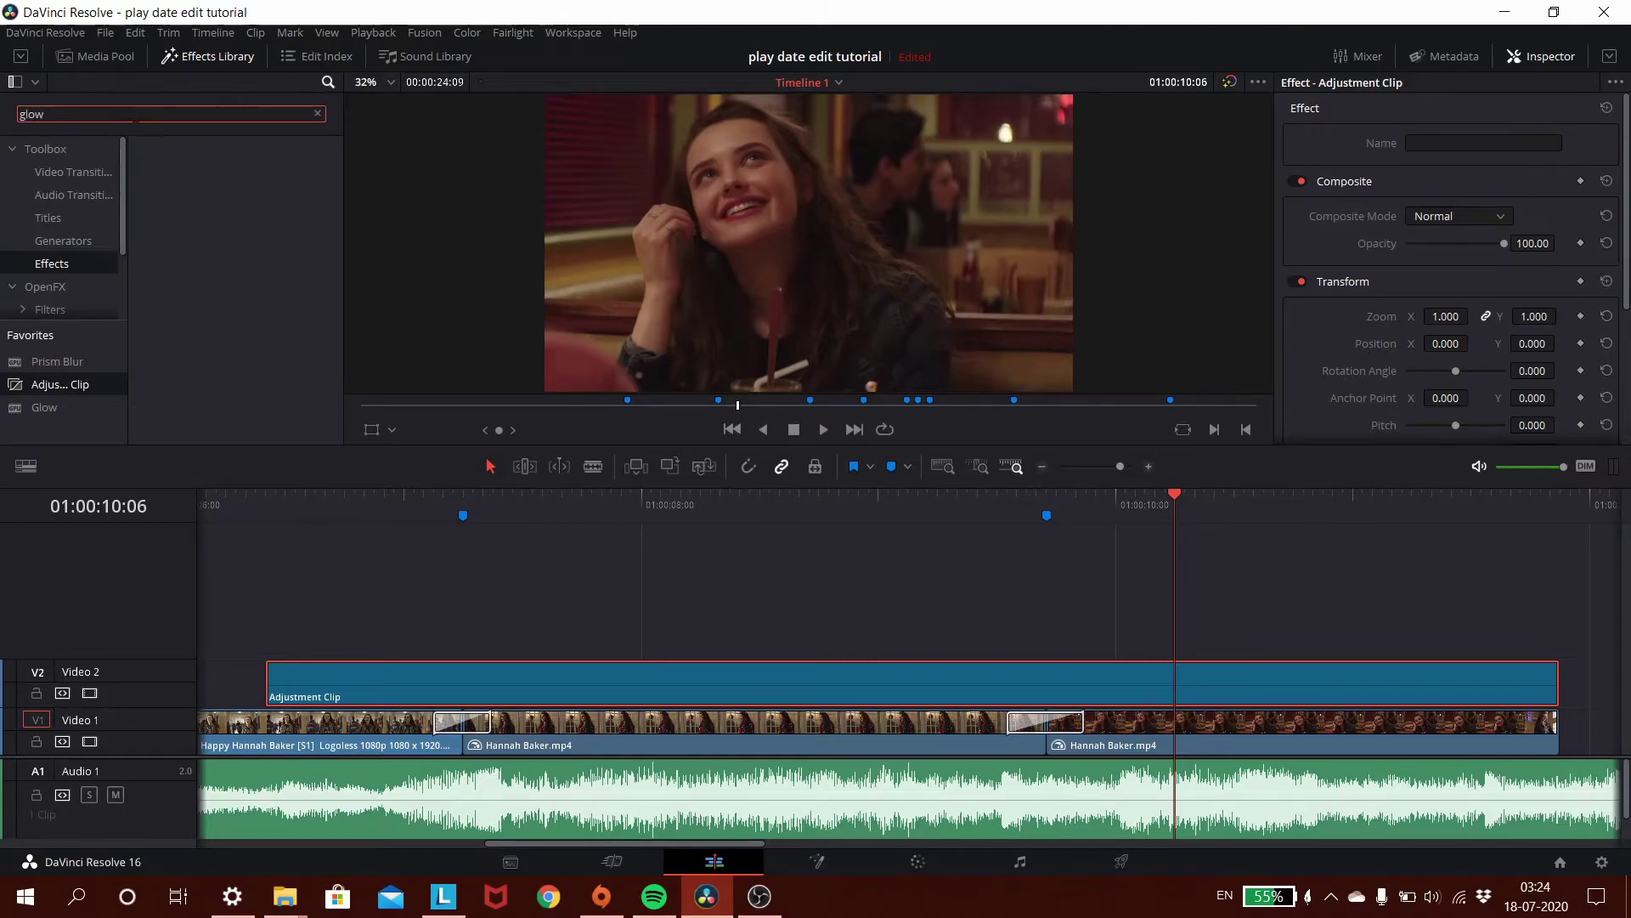
pyautogui.click(51, 286)
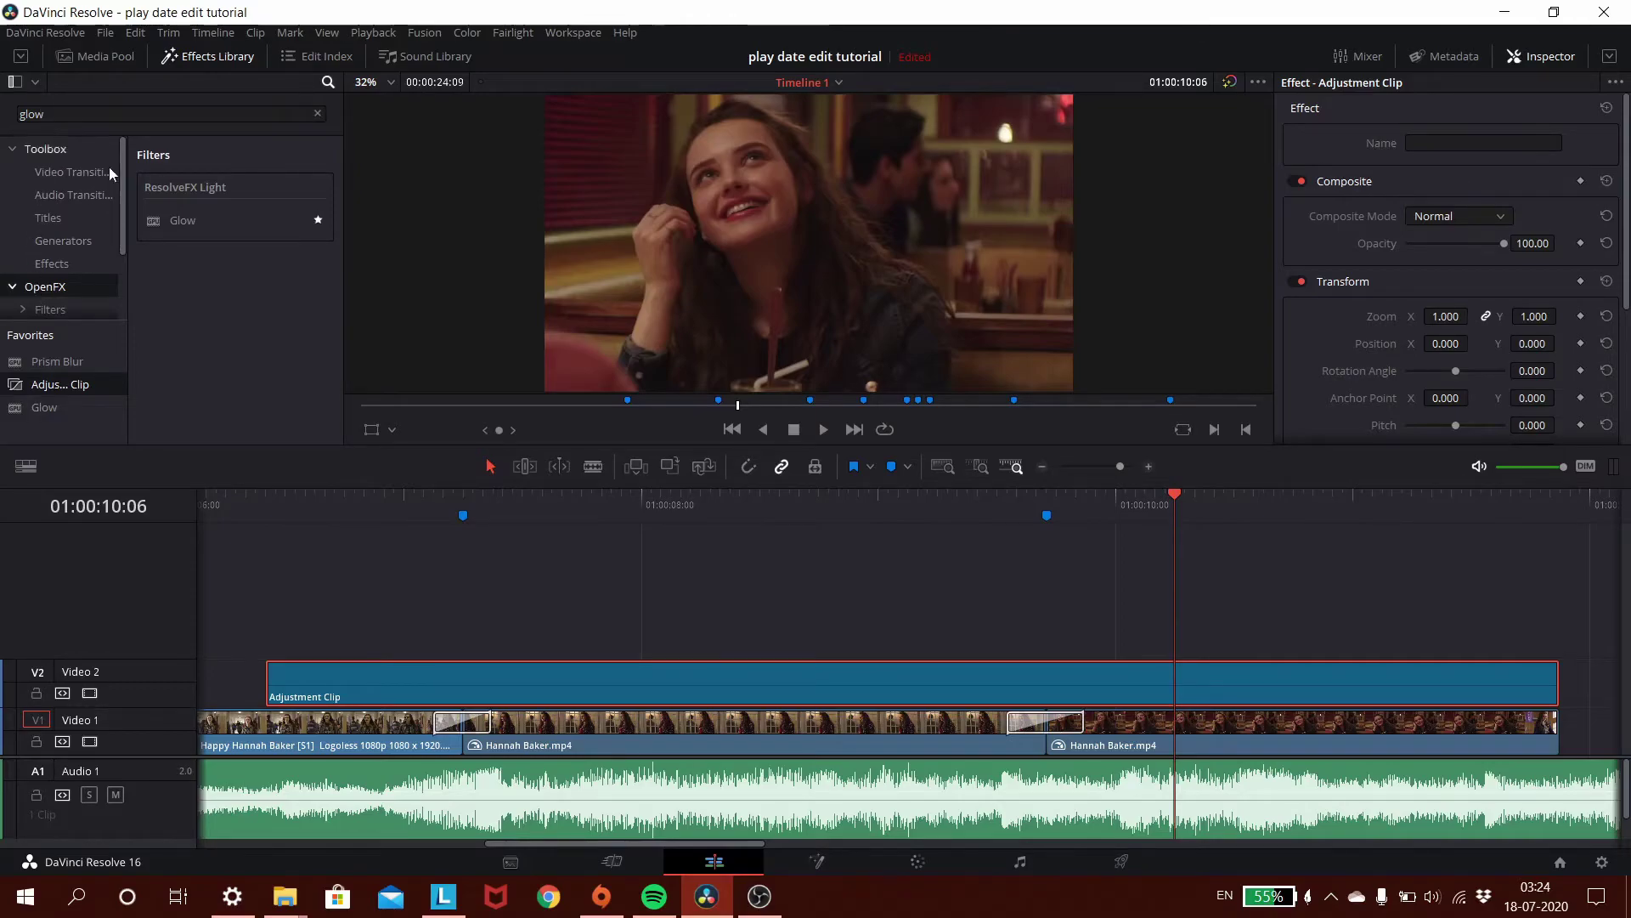
pyautogui.moveTo(175, 217); pyautogui.dragTo(425, 669)
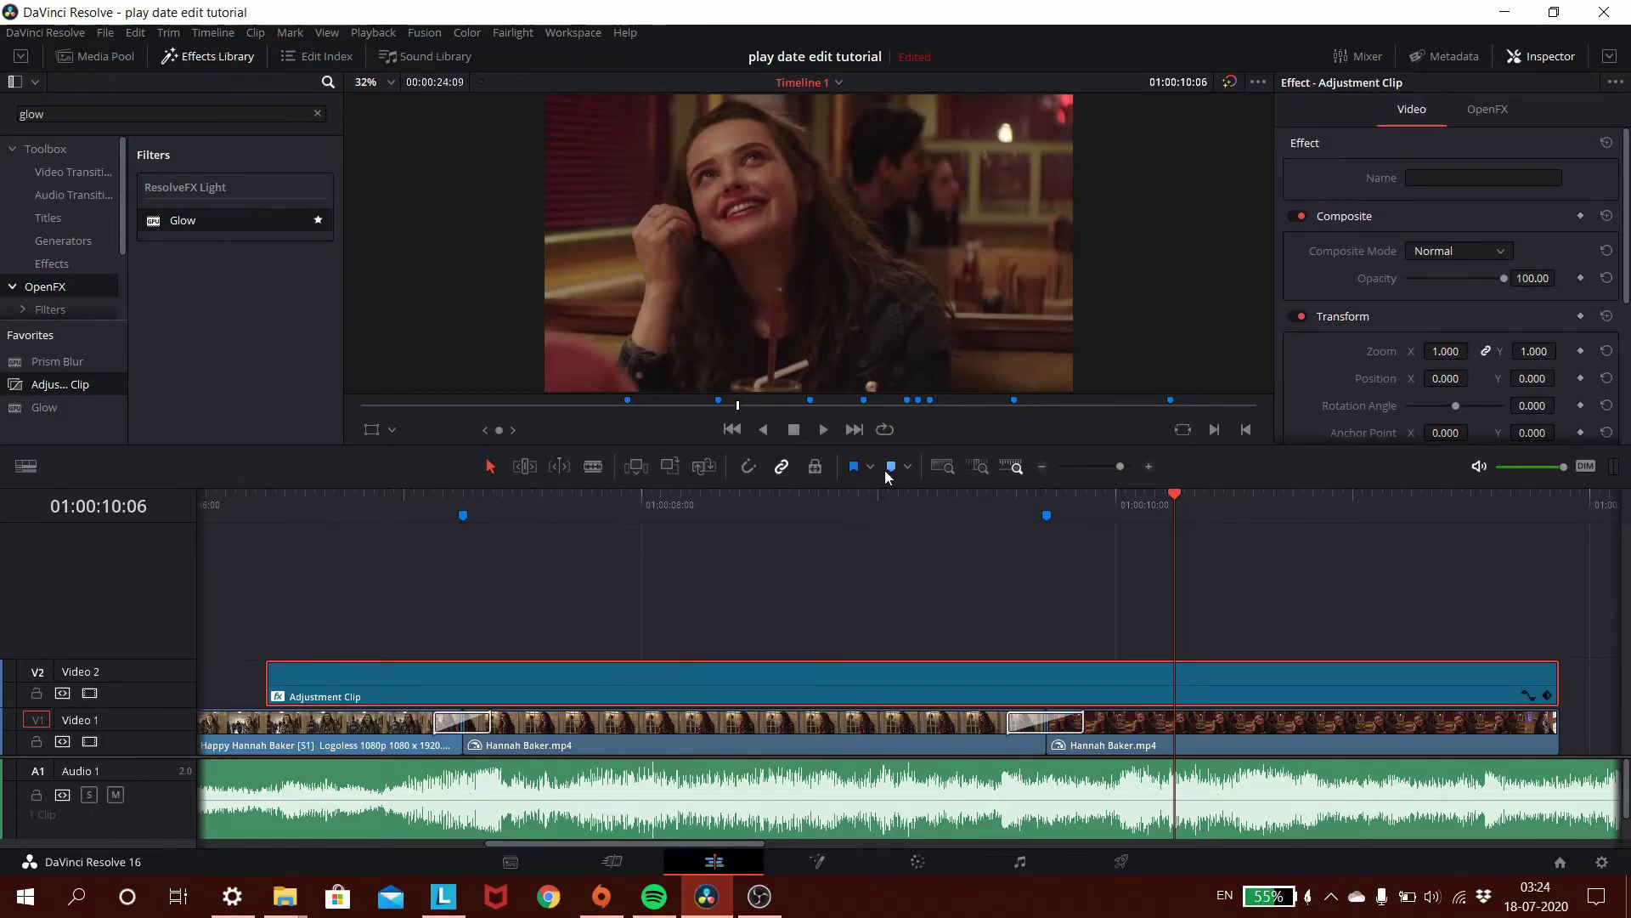
pyautogui.moveTo(714, 846); pyautogui.dragTo(719, 846)
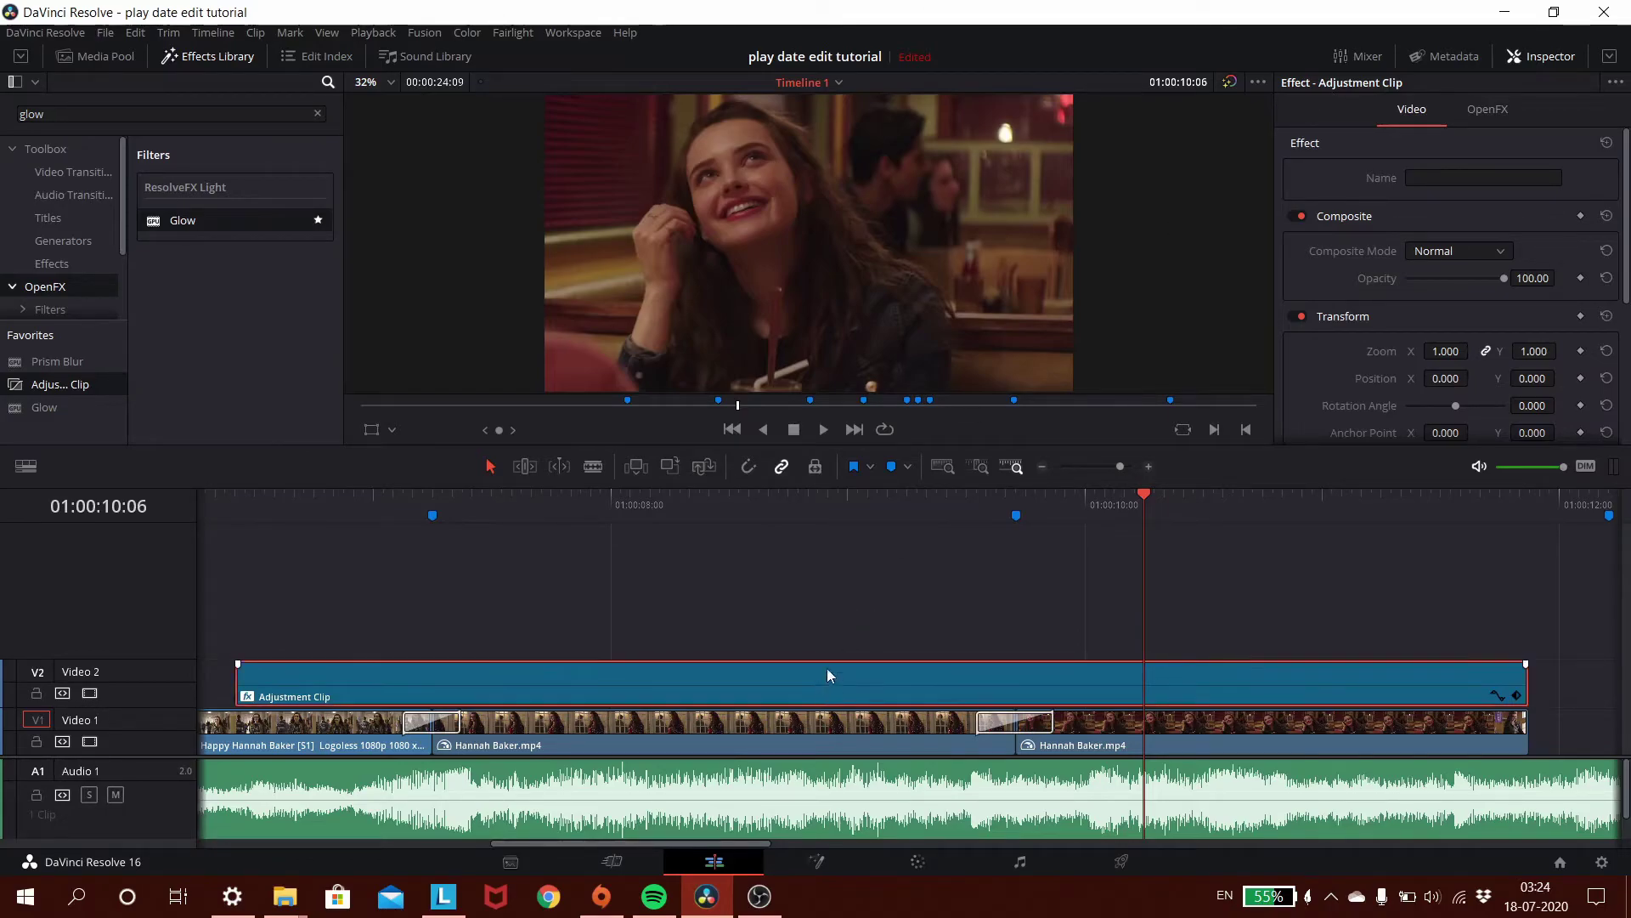
# - Set Glow's Shine Threshold to 0.262, Spread to 1.119 and Brightness to 1.000
pyautogui.click(1487, 120)
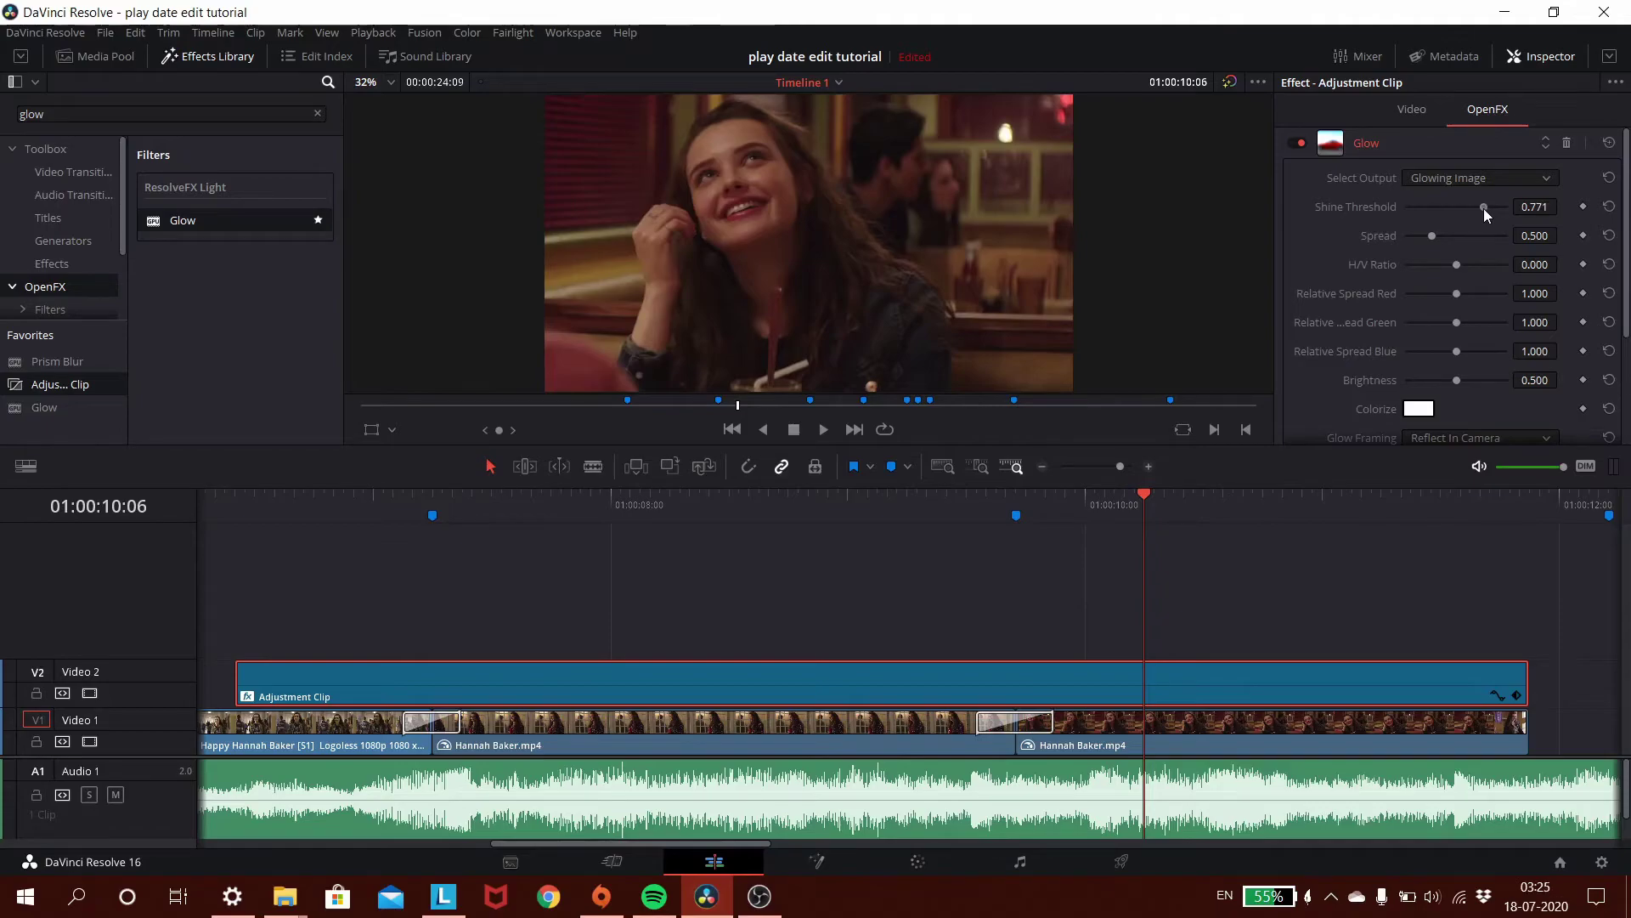
pyautogui.moveTo(1483, 207); pyautogui.dragTo(1462, 241)
pyautogui.scroll(-1, 1444, 289)
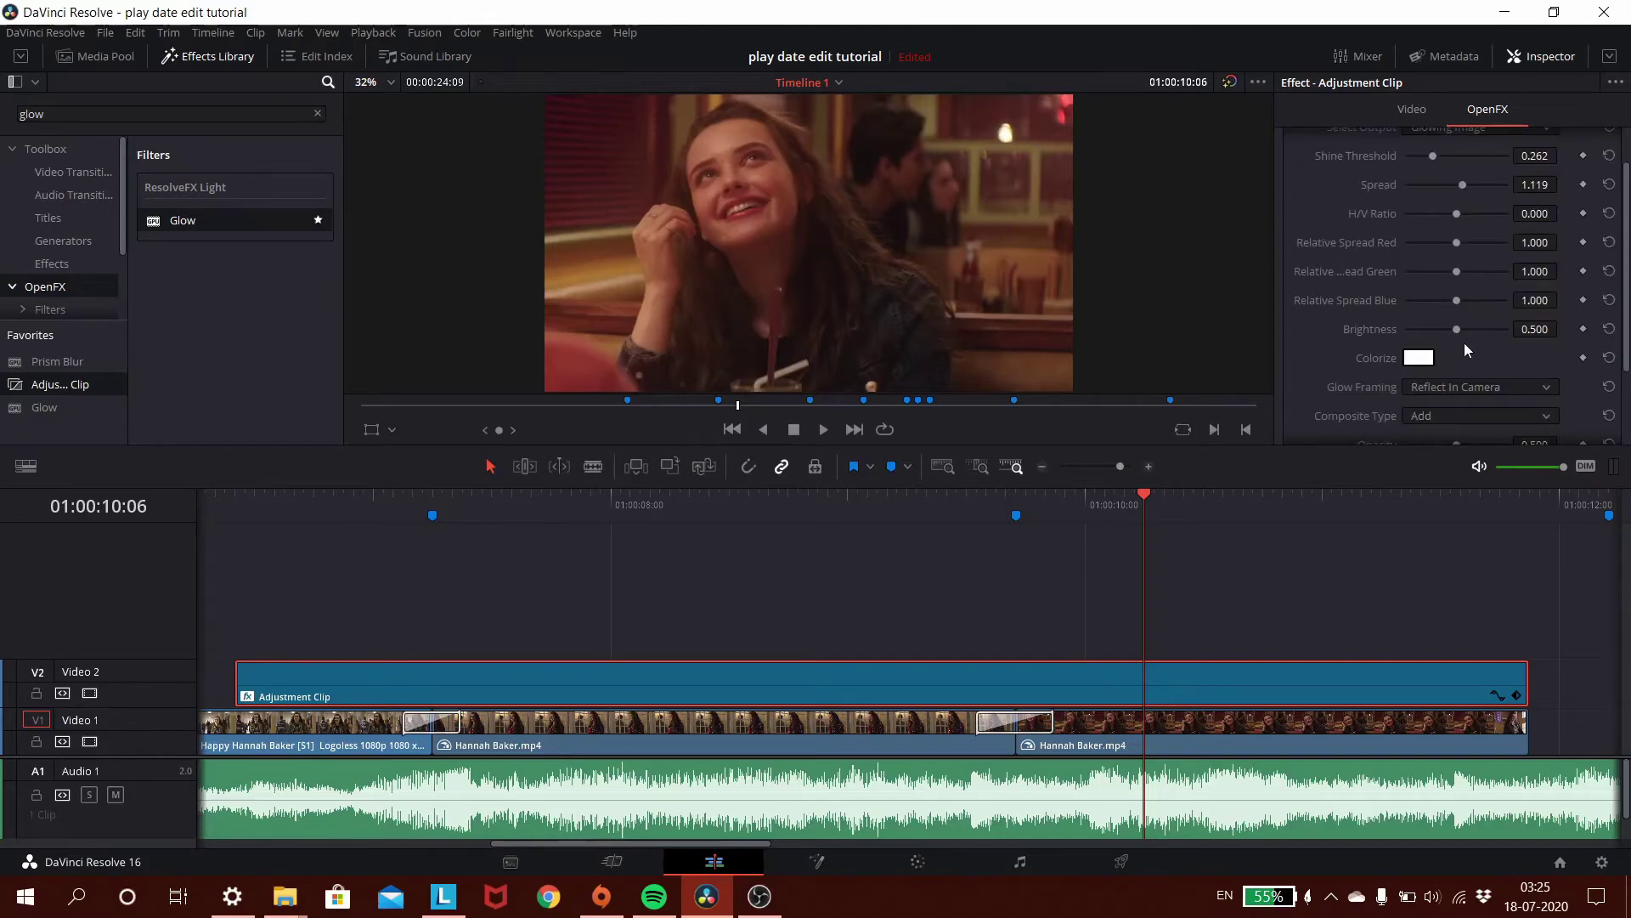
pyautogui.moveTo(1456, 329); pyautogui.dragTo(1549, 328)
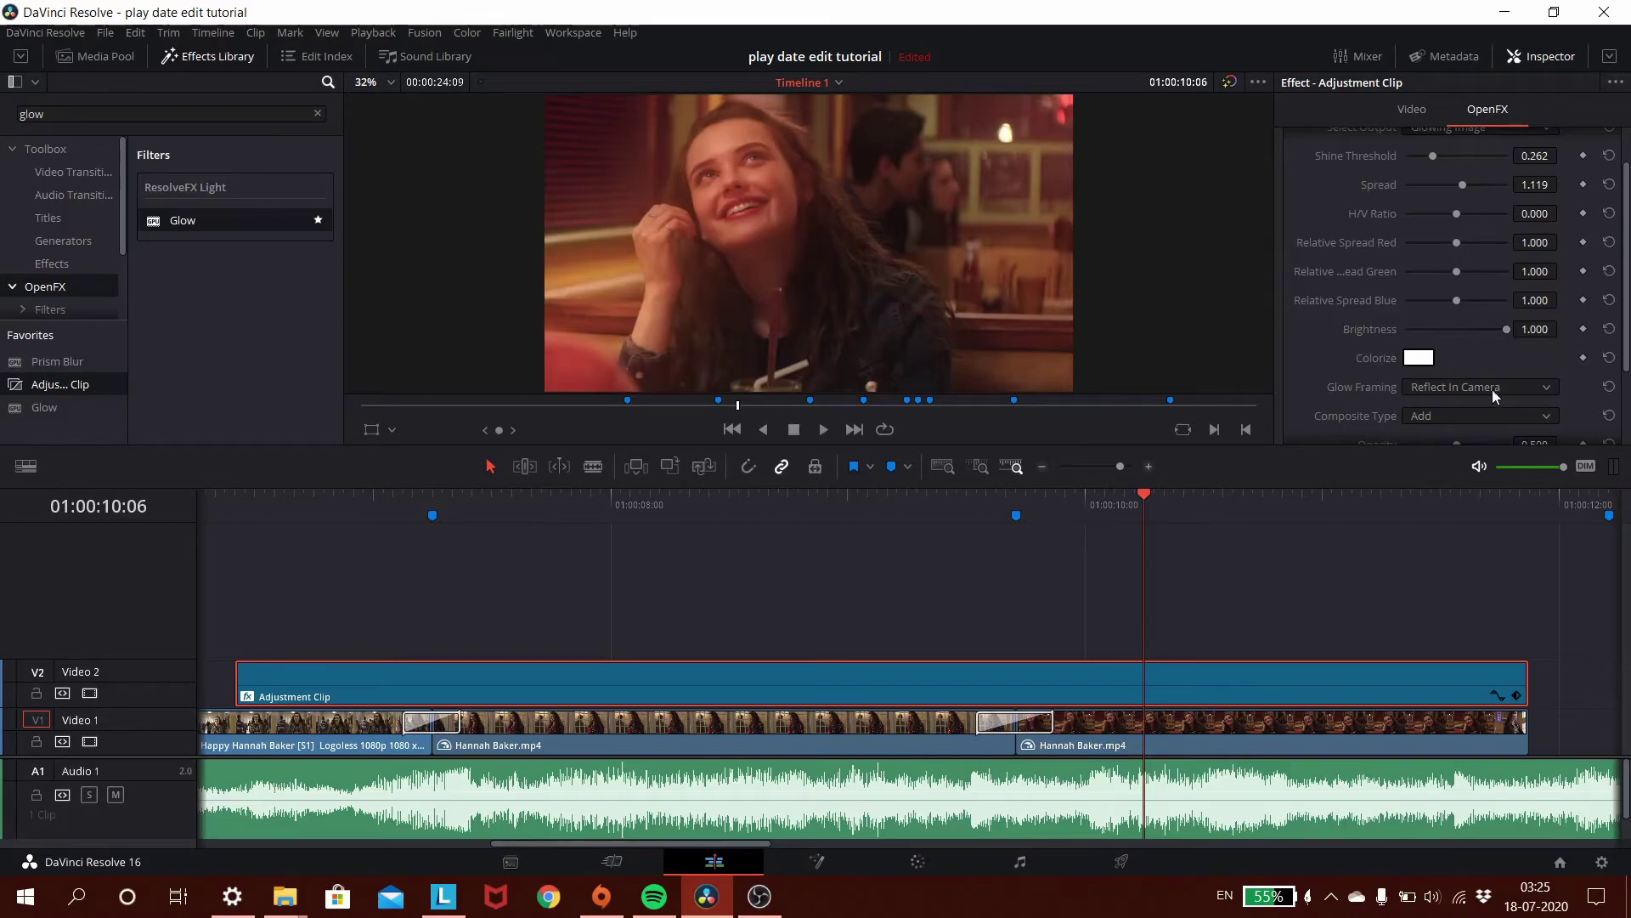
pyautogui.scroll(-1, 1431, 319)
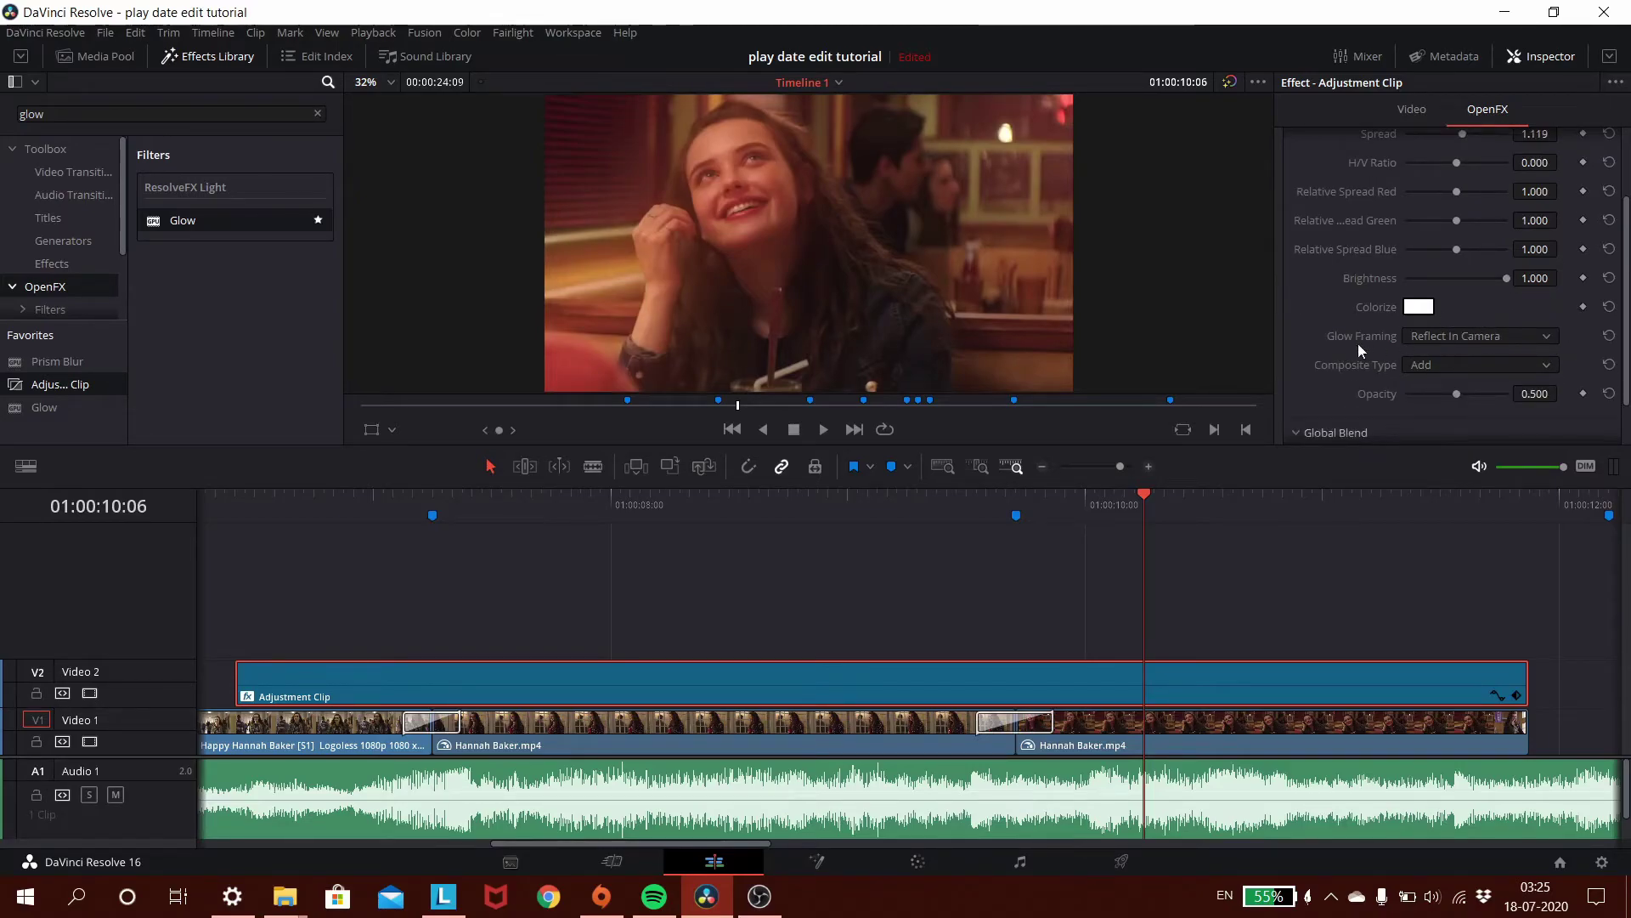
pyautogui.scroll(-1, 1359, 343)
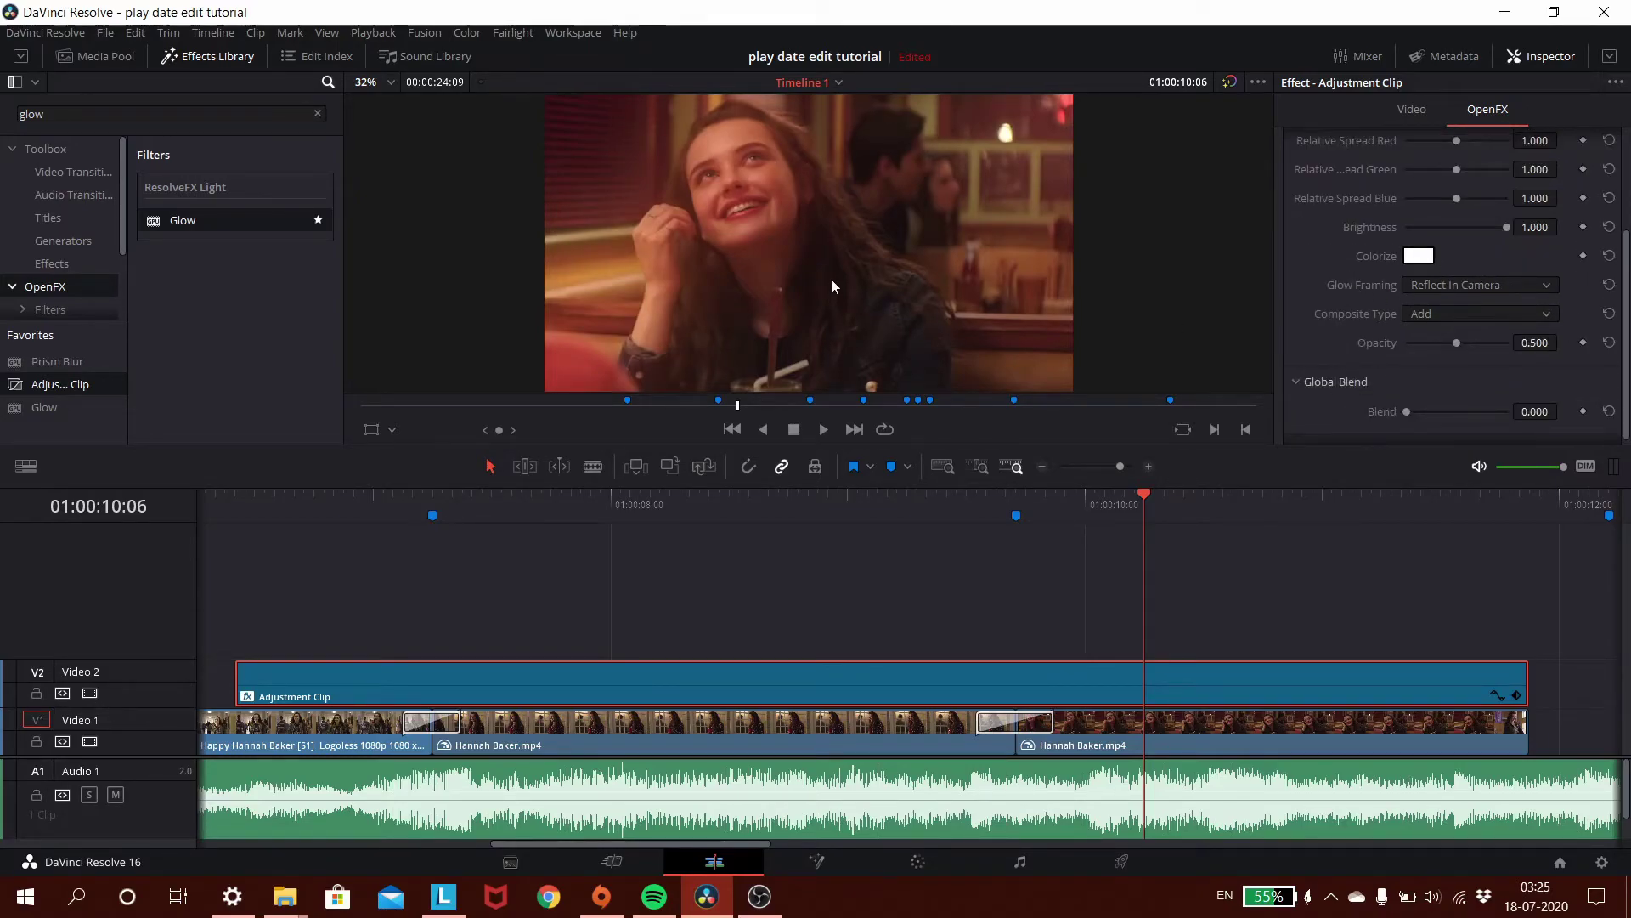
# - Lower the Glow Brightness to 0.813 after previewing frames around 01:00:07–01:00:08
pyautogui.click(307, 505)
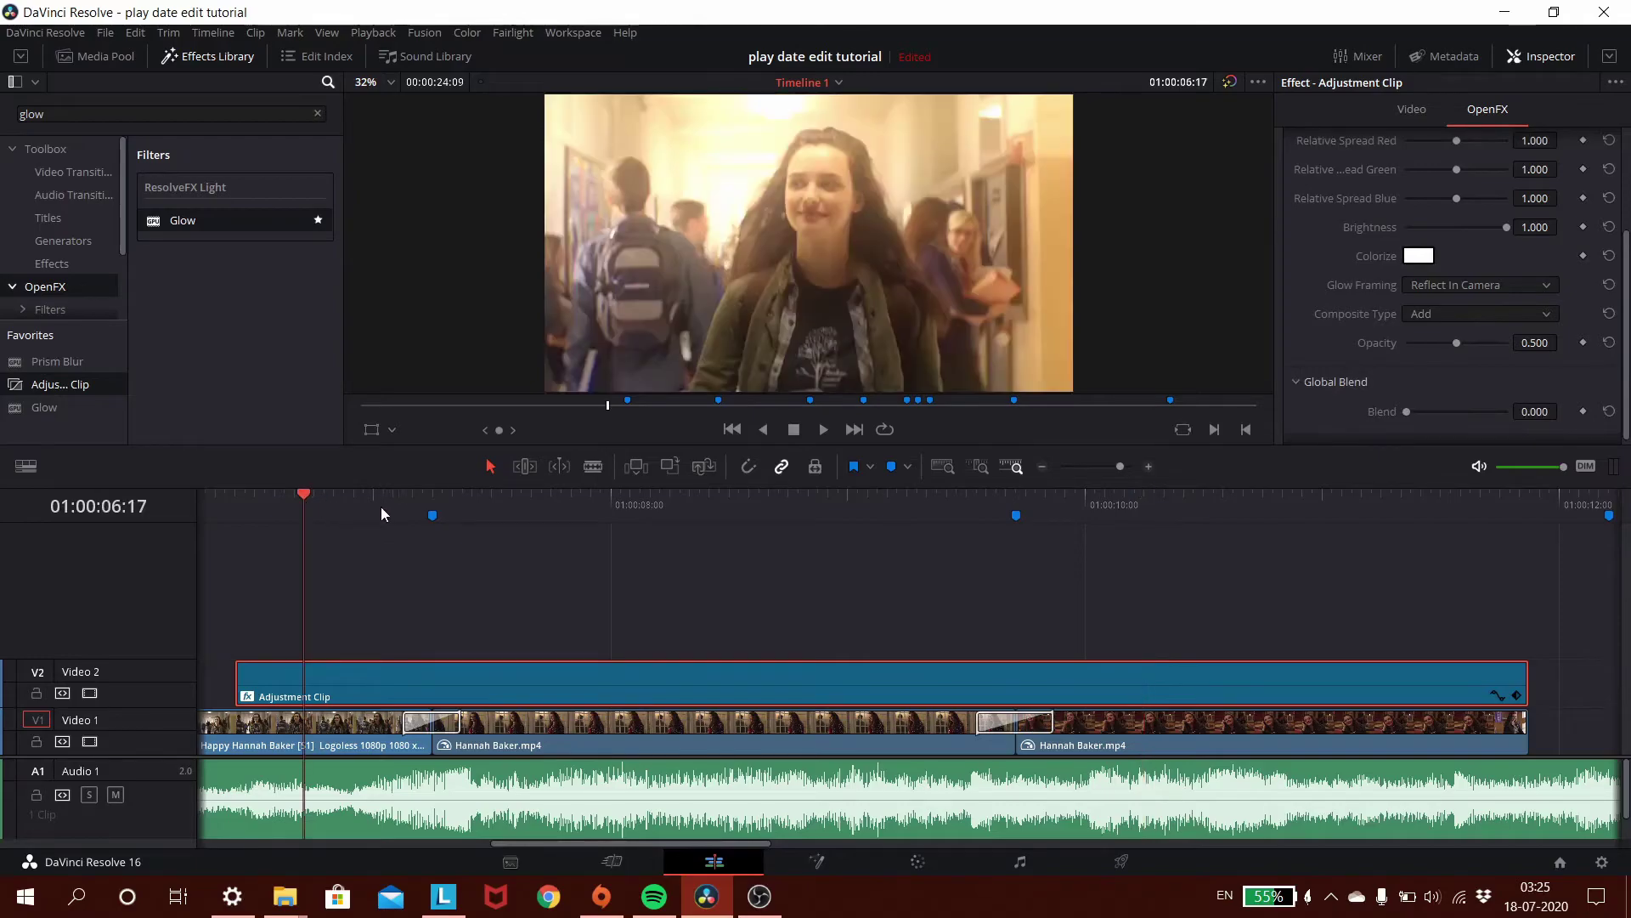
pyautogui.click(559, 508)
pyautogui.click(829, 497)
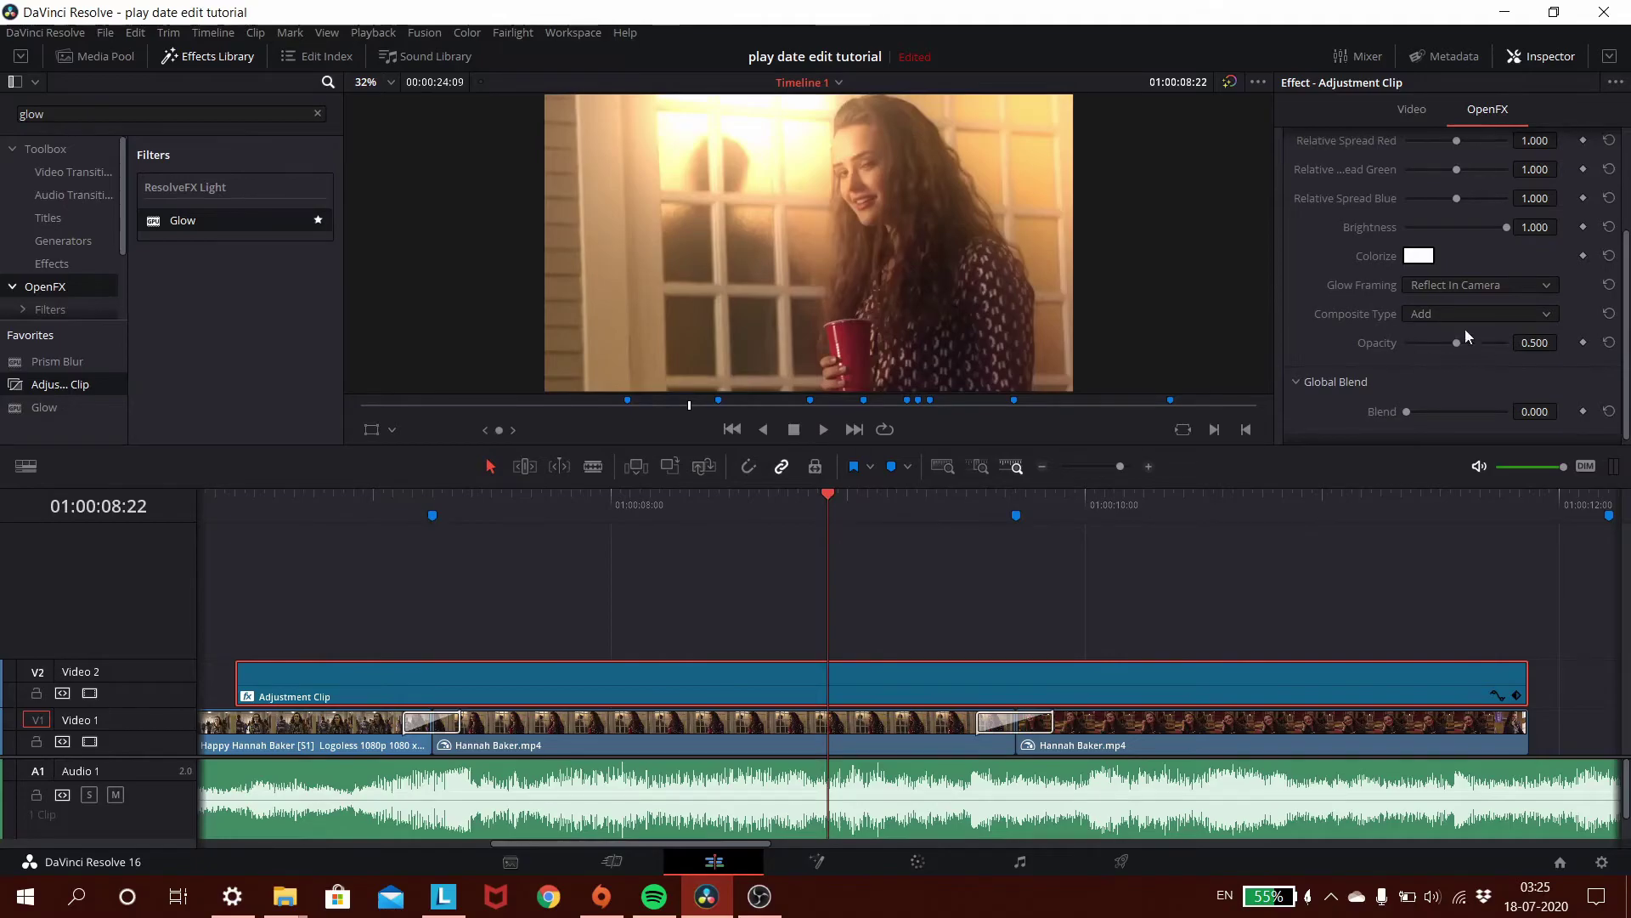
pyautogui.moveTo(1502, 231); pyautogui.dragTo(1487, 234)
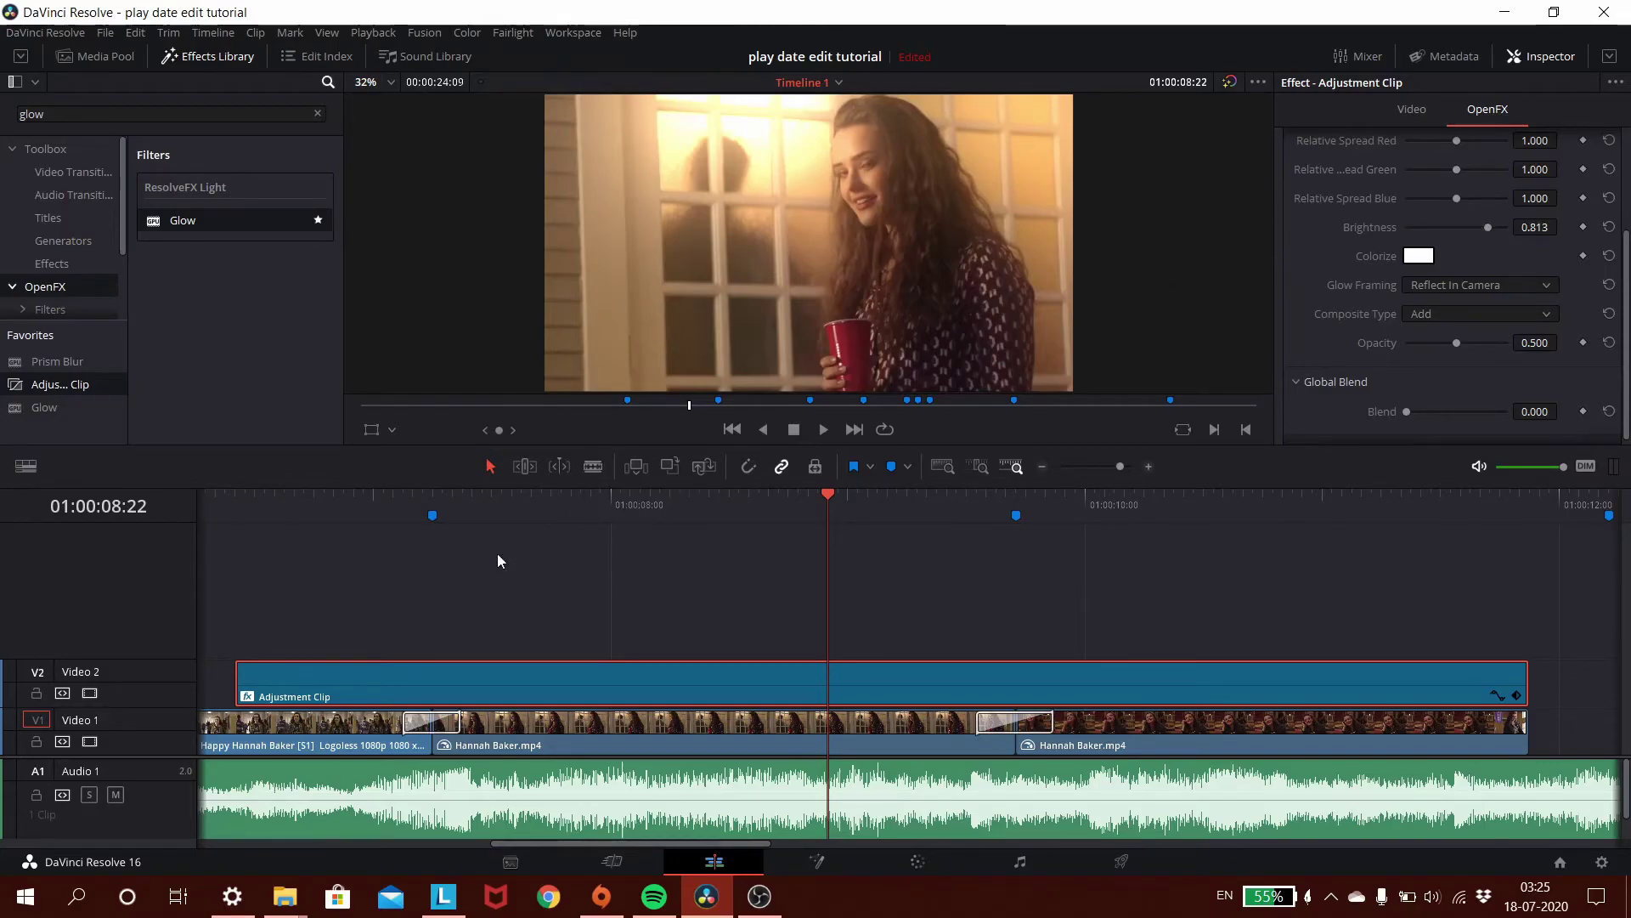
# - Play the edit from 01:00:06:16 to review the glow, then park the playhead at 01:00:07:20
pyautogui.click(294, 501)
pyautogui.press('space')
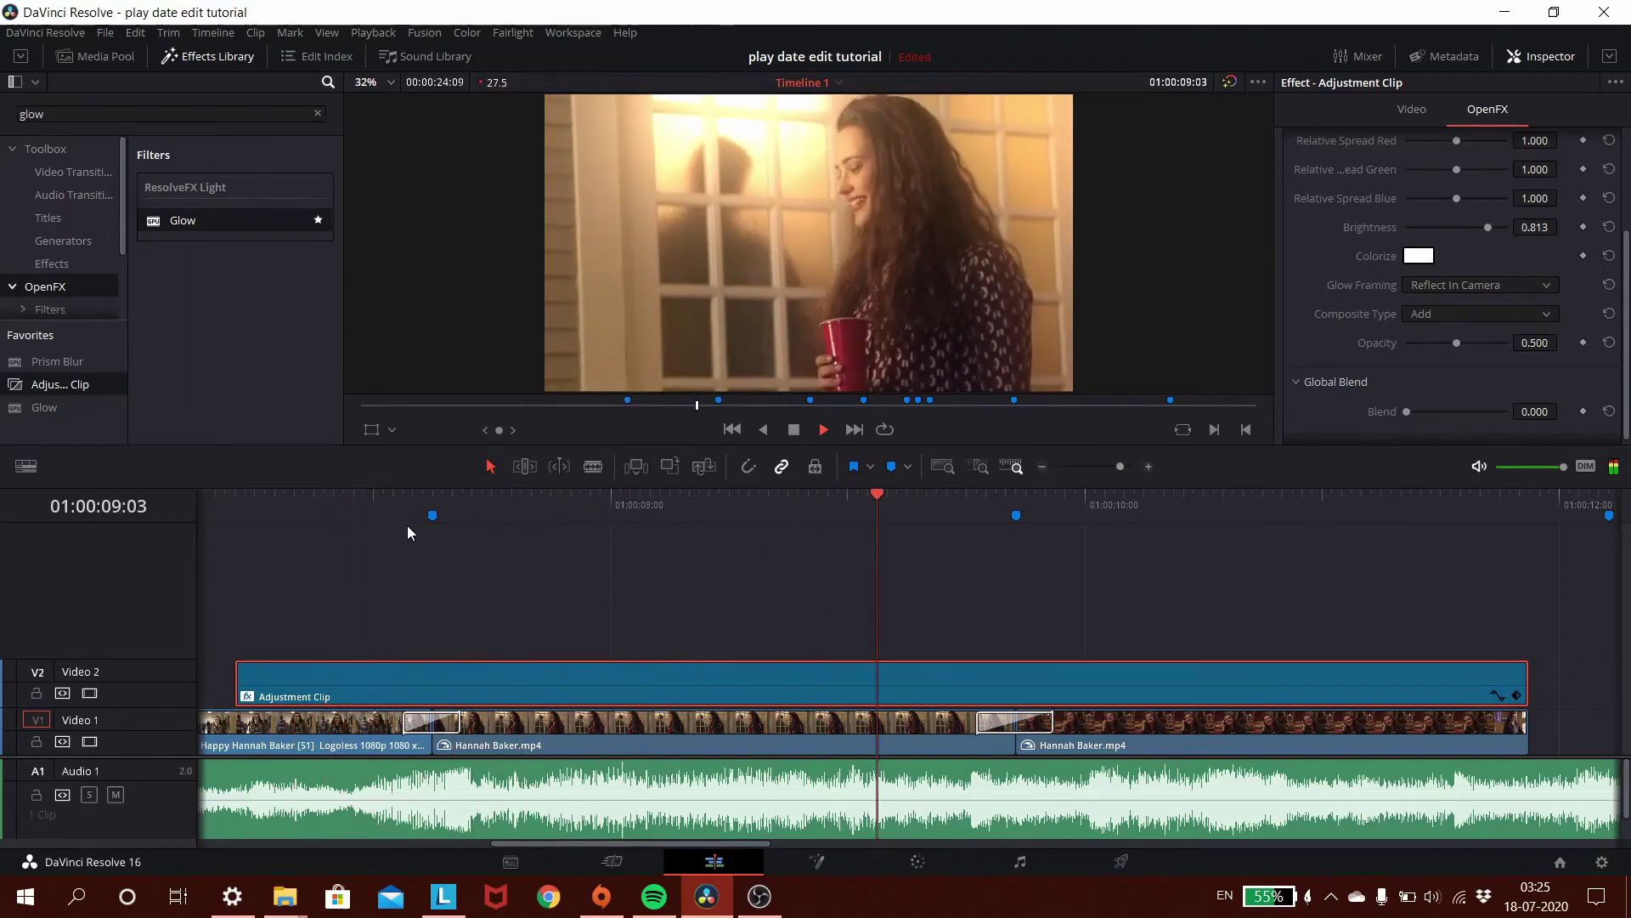
pyautogui.press('space')
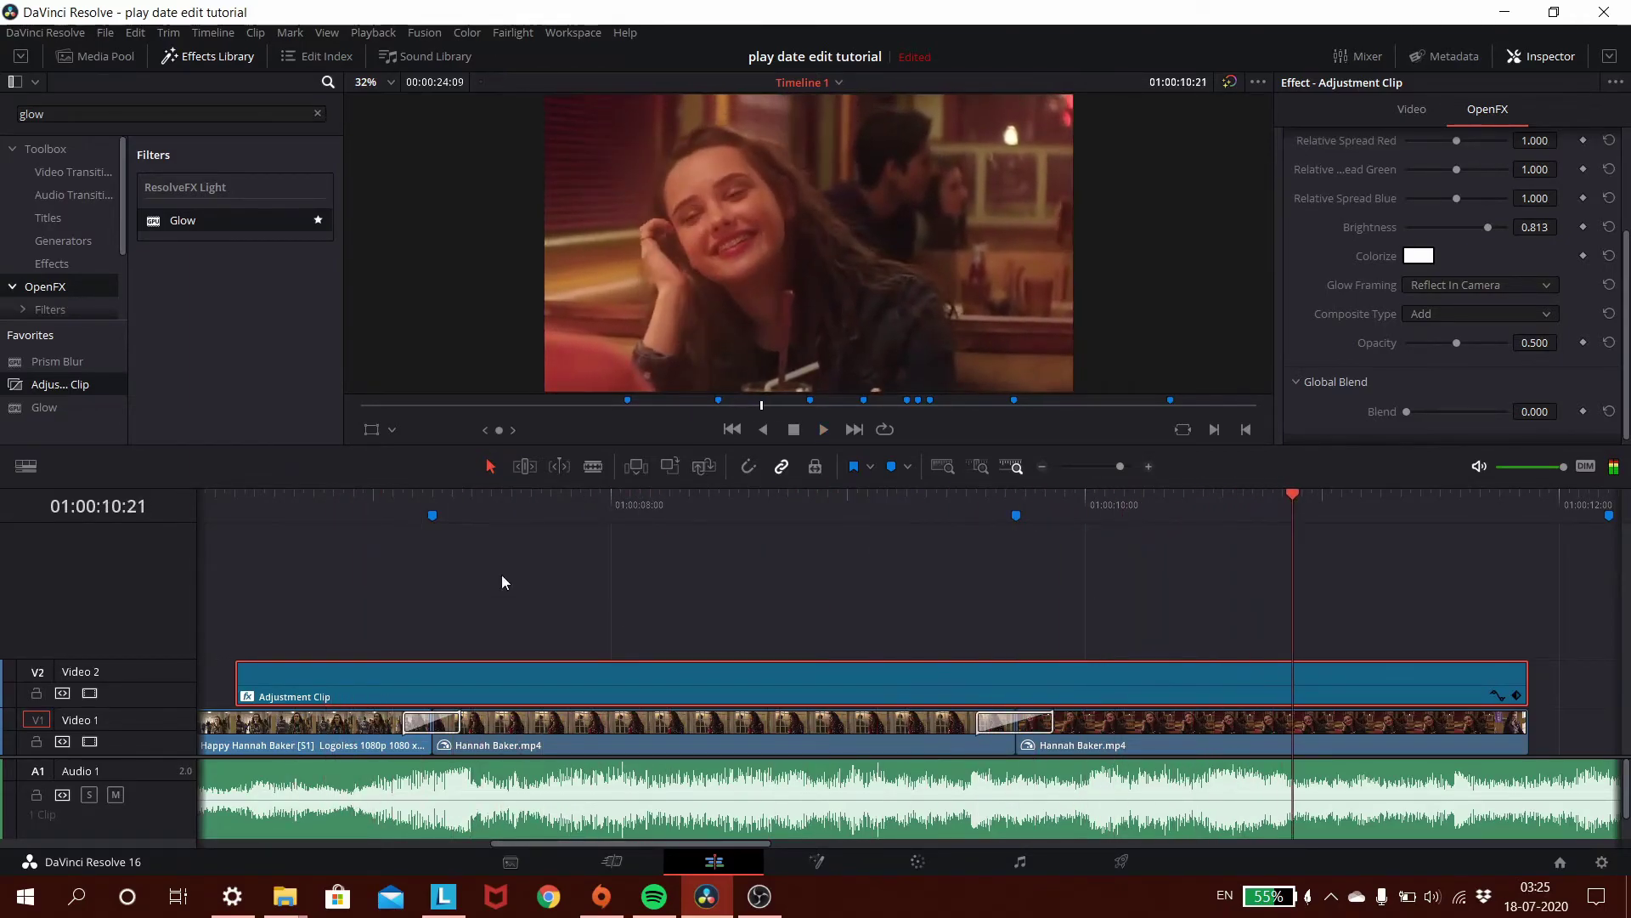
pyautogui.click(572, 498)
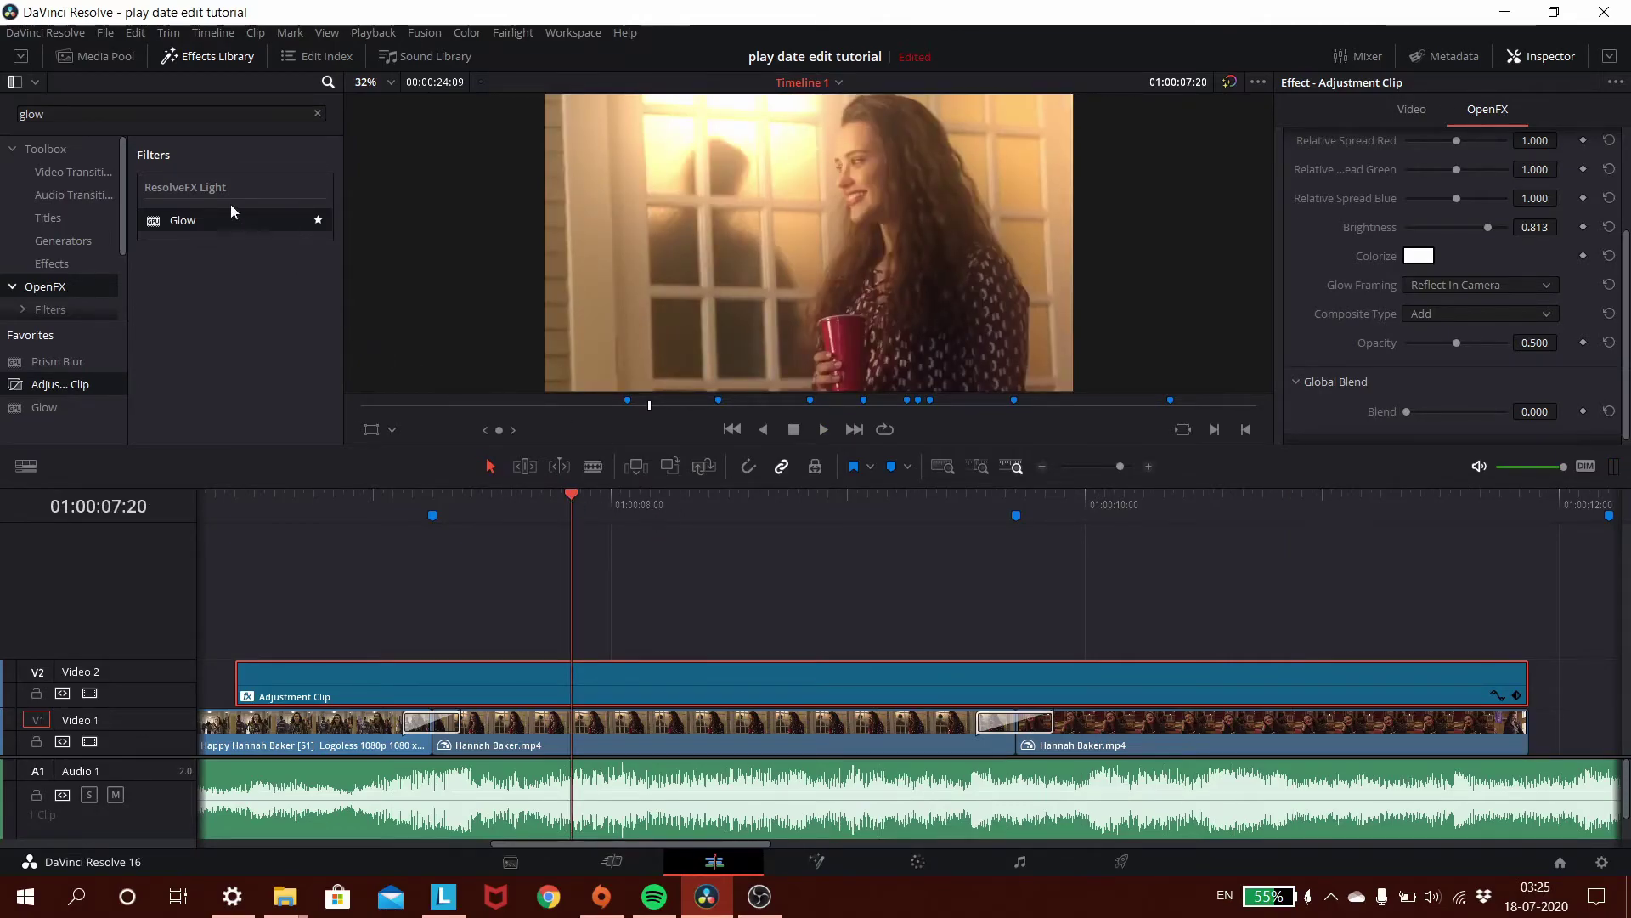
# - Apply Prism Blur to the Adjustment Clip, stack it above Glow, and expand its settings (Blur Strength 0.200)
pyautogui.click(50, 114)
pyautogui.moveTo(47, 114); pyautogui.dragTo(19, 114)
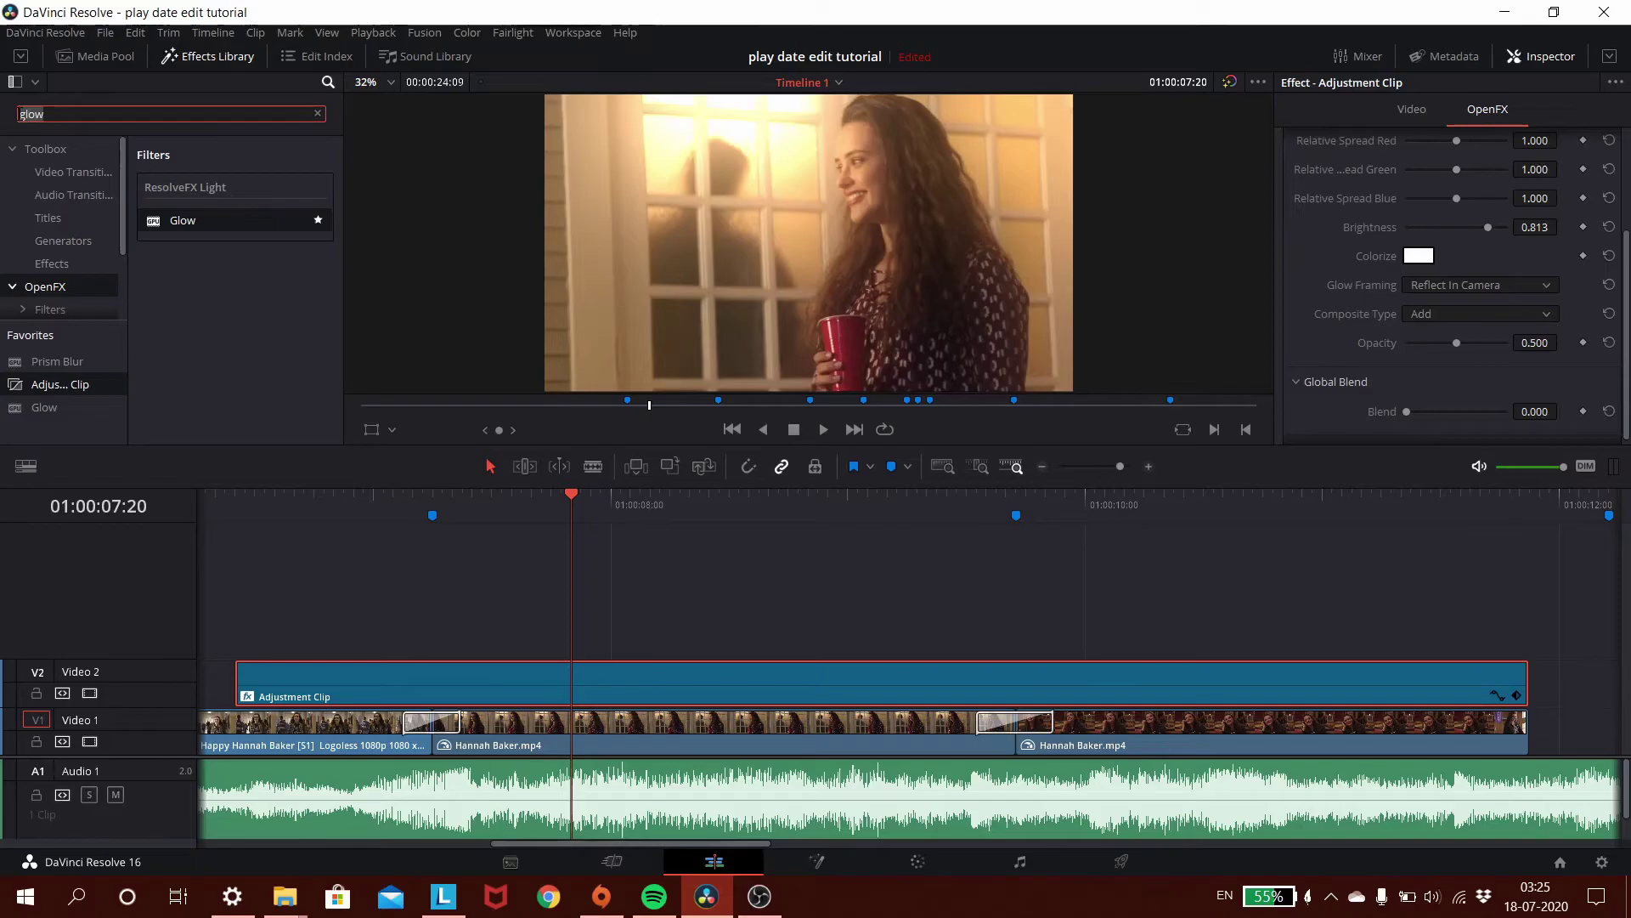
pyautogui.press('BackSpace')
pyautogui.write('pr')
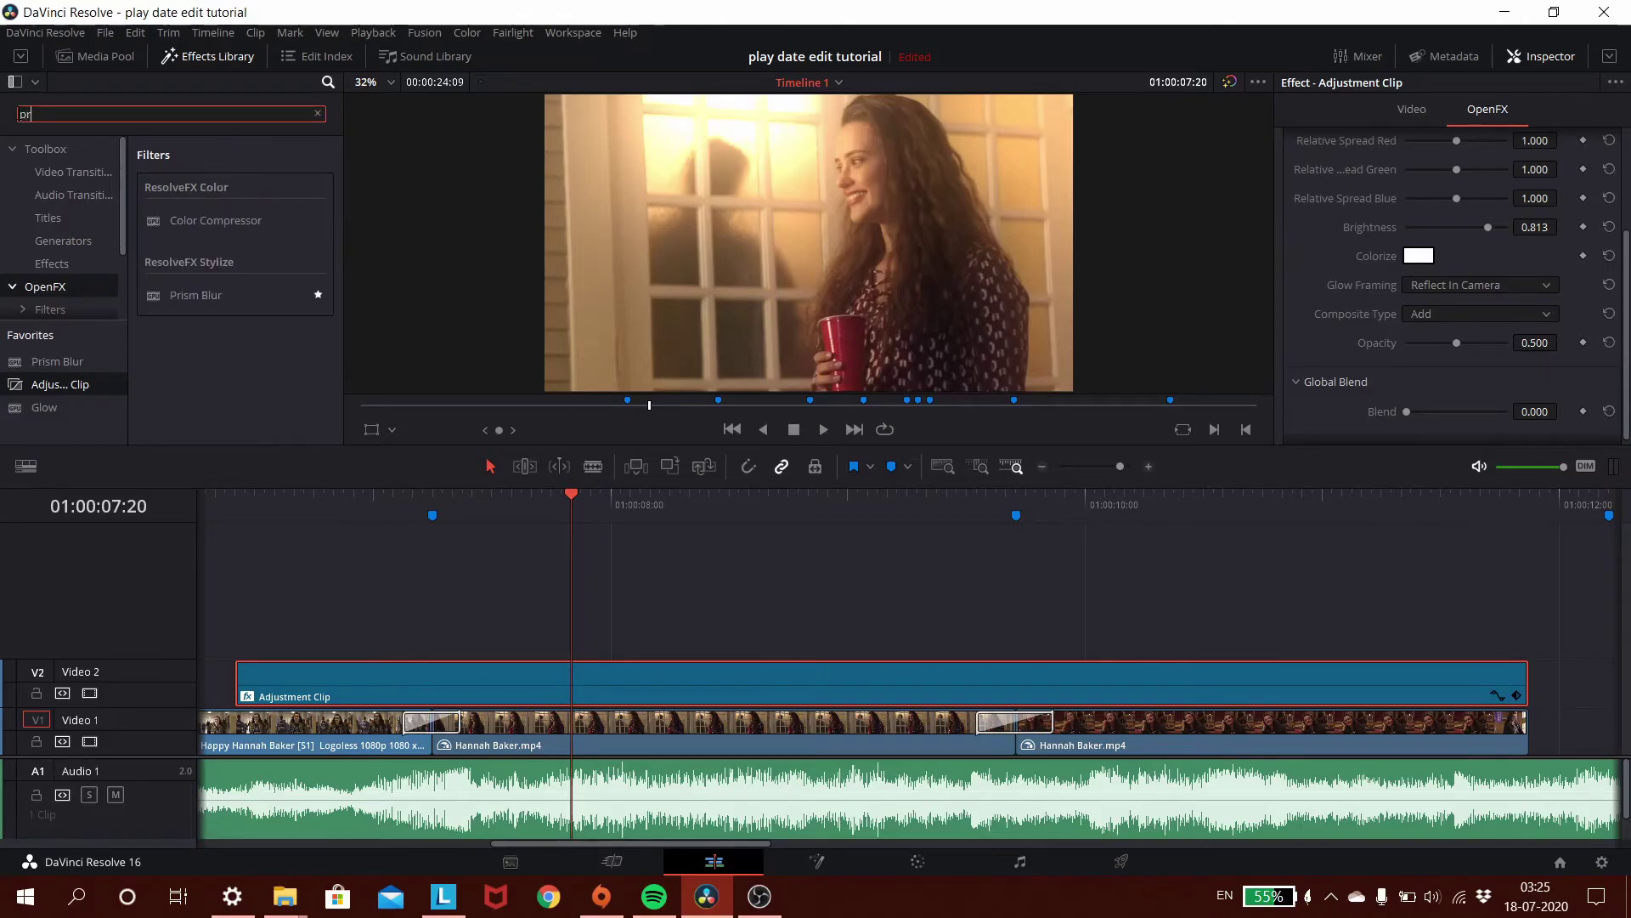
pyautogui.write('ism blur')
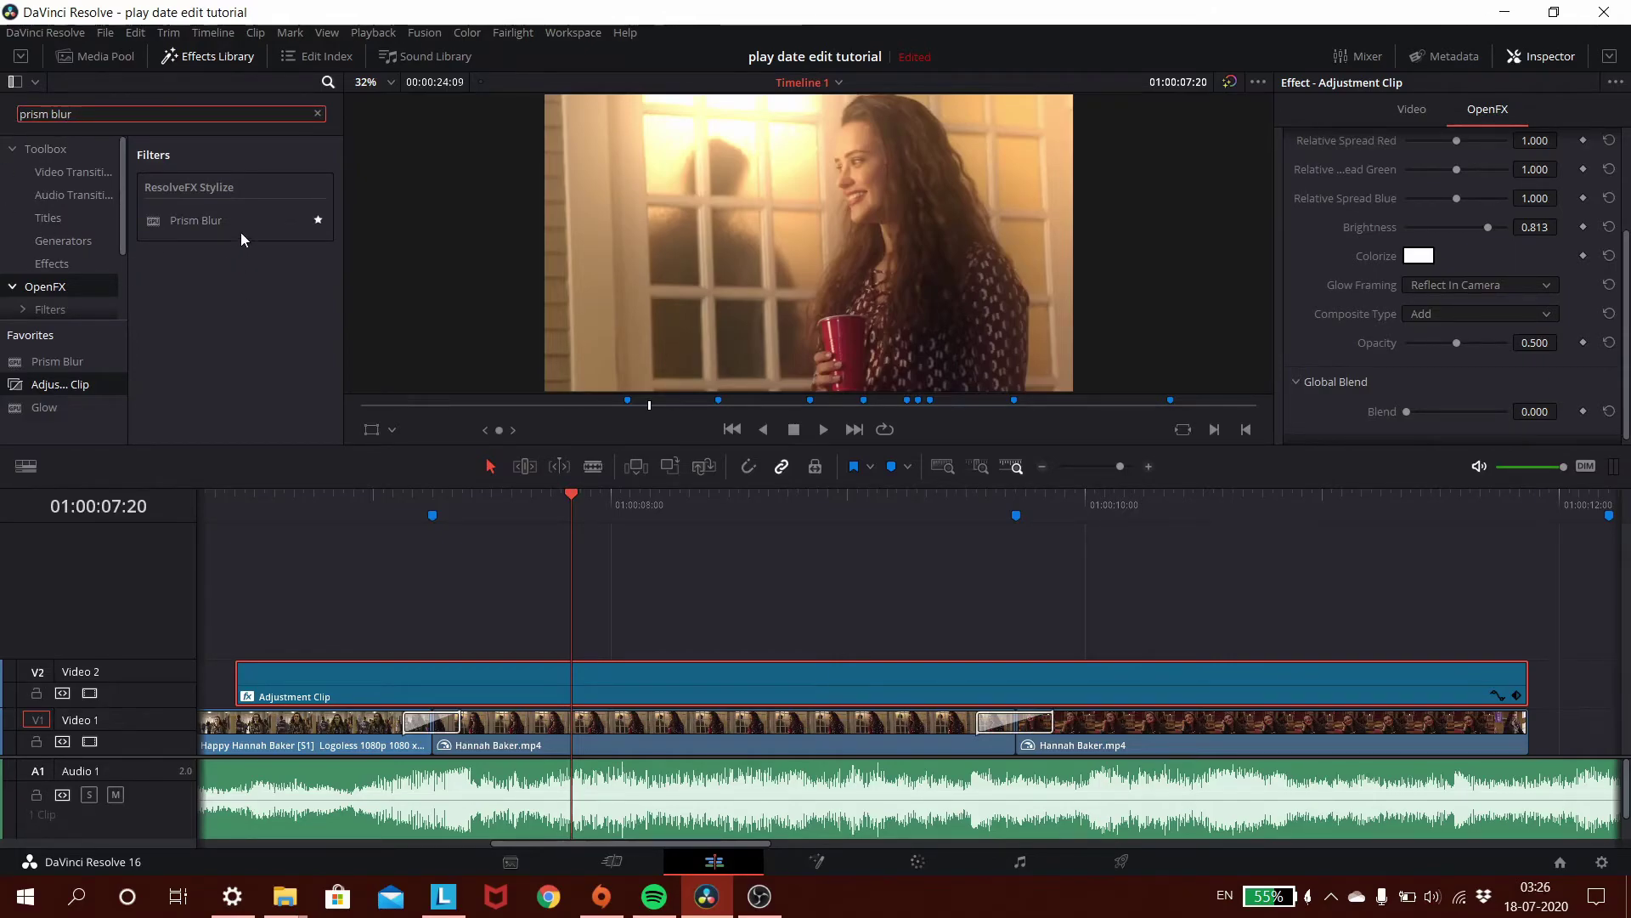
pyautogui.moveTo(204, 221); pyautogui.dragTo(498, 670)
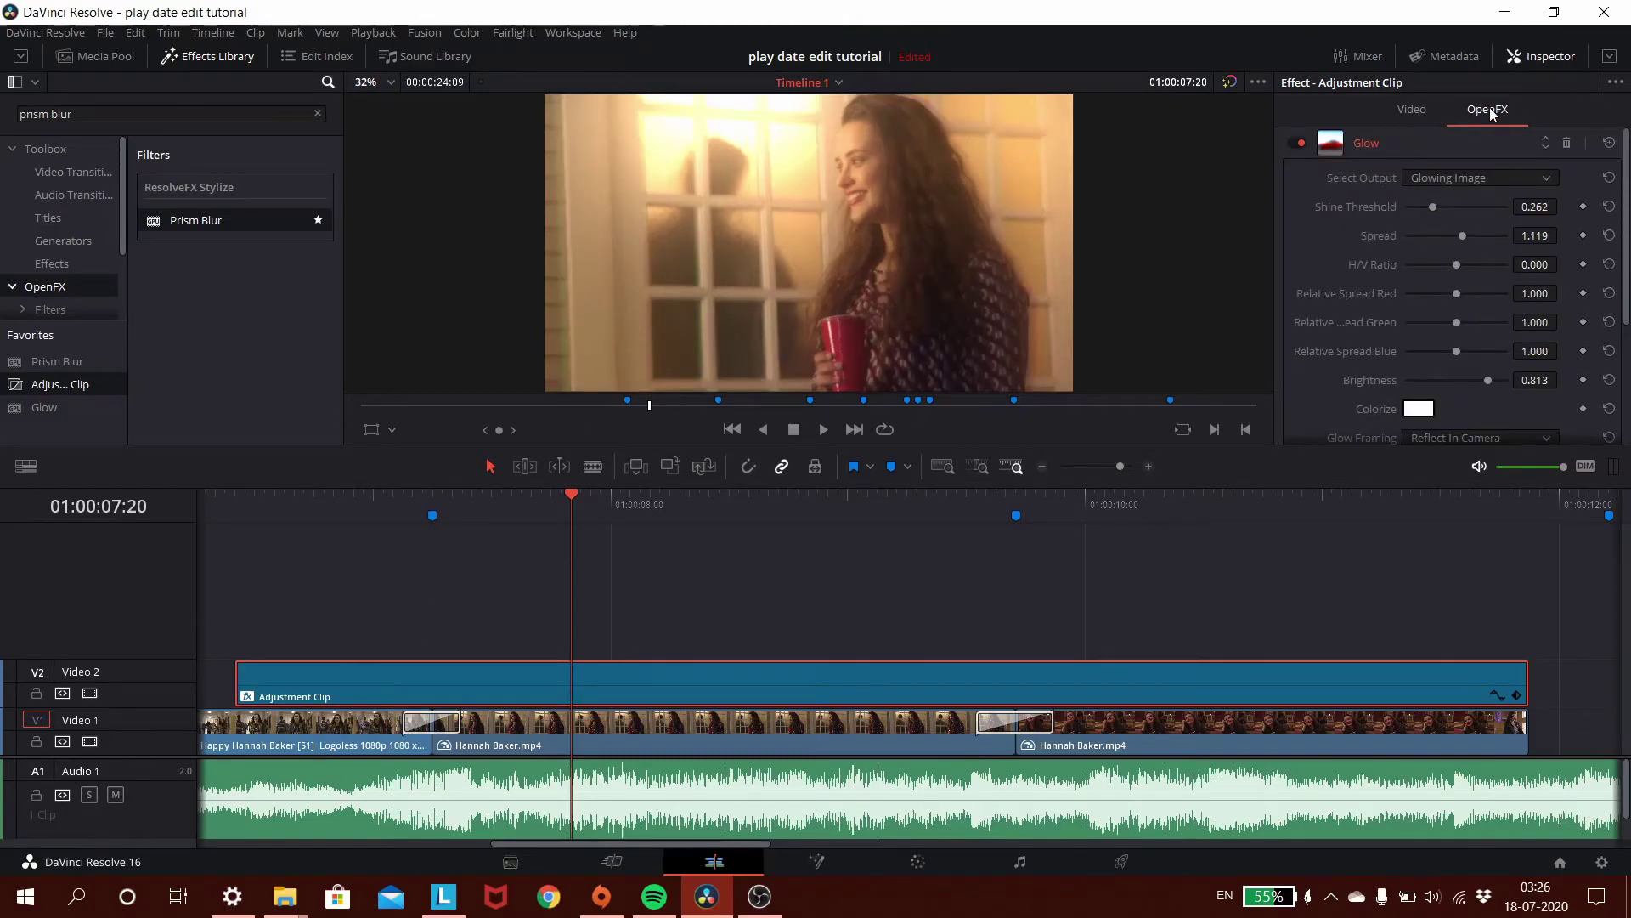
pyautogui.click(1546, 147)
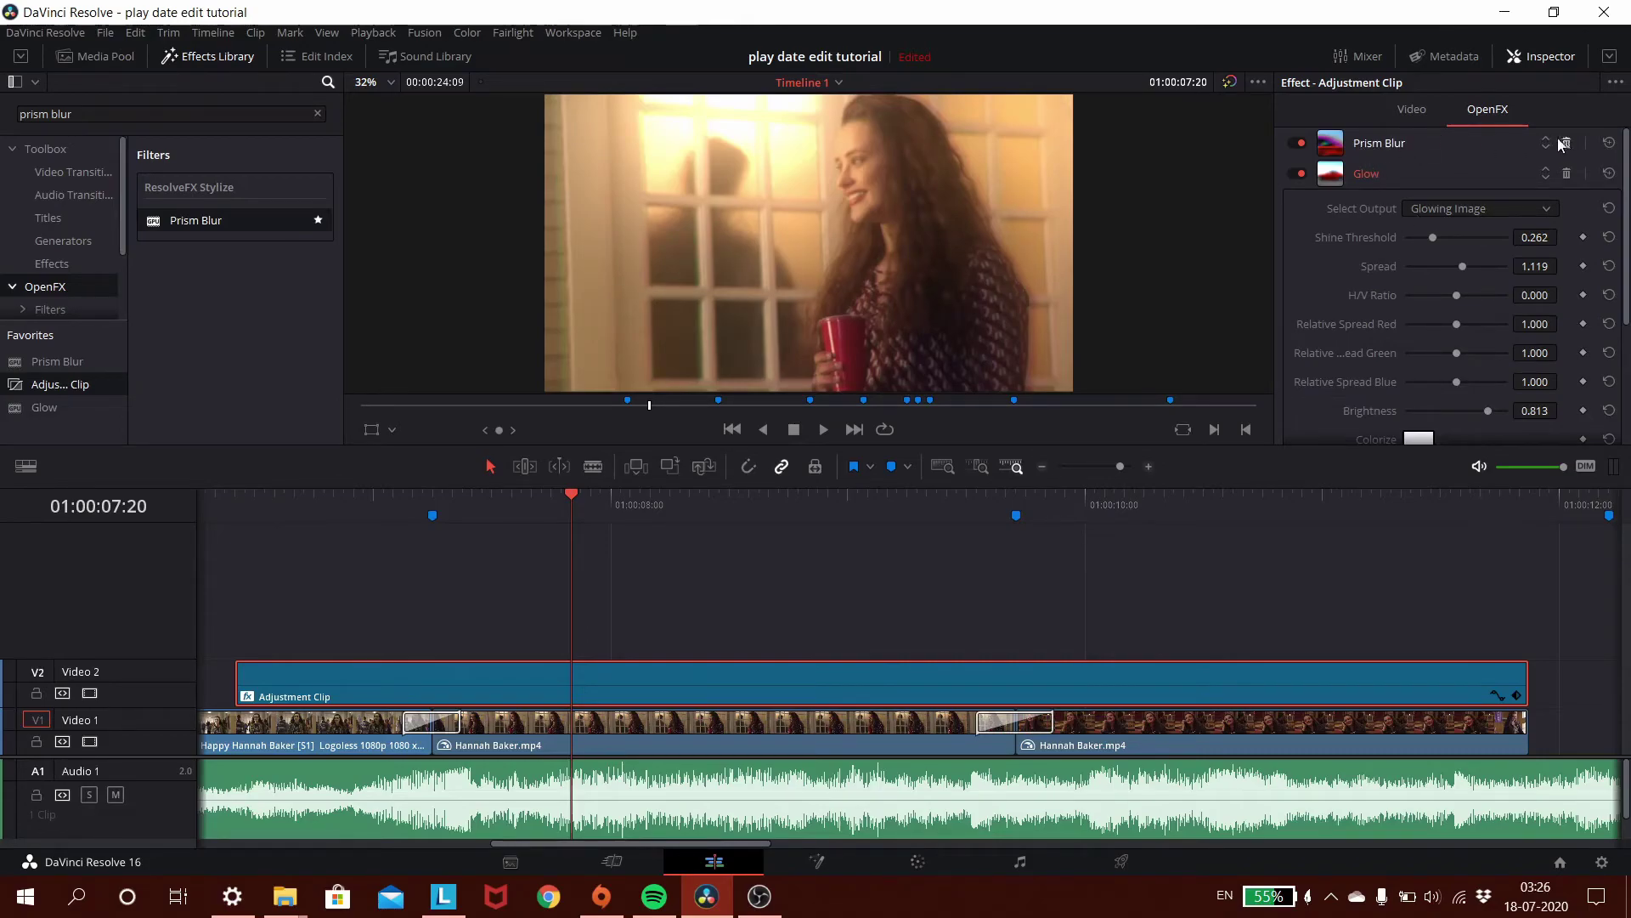
pyautogui.click(1348, 146)
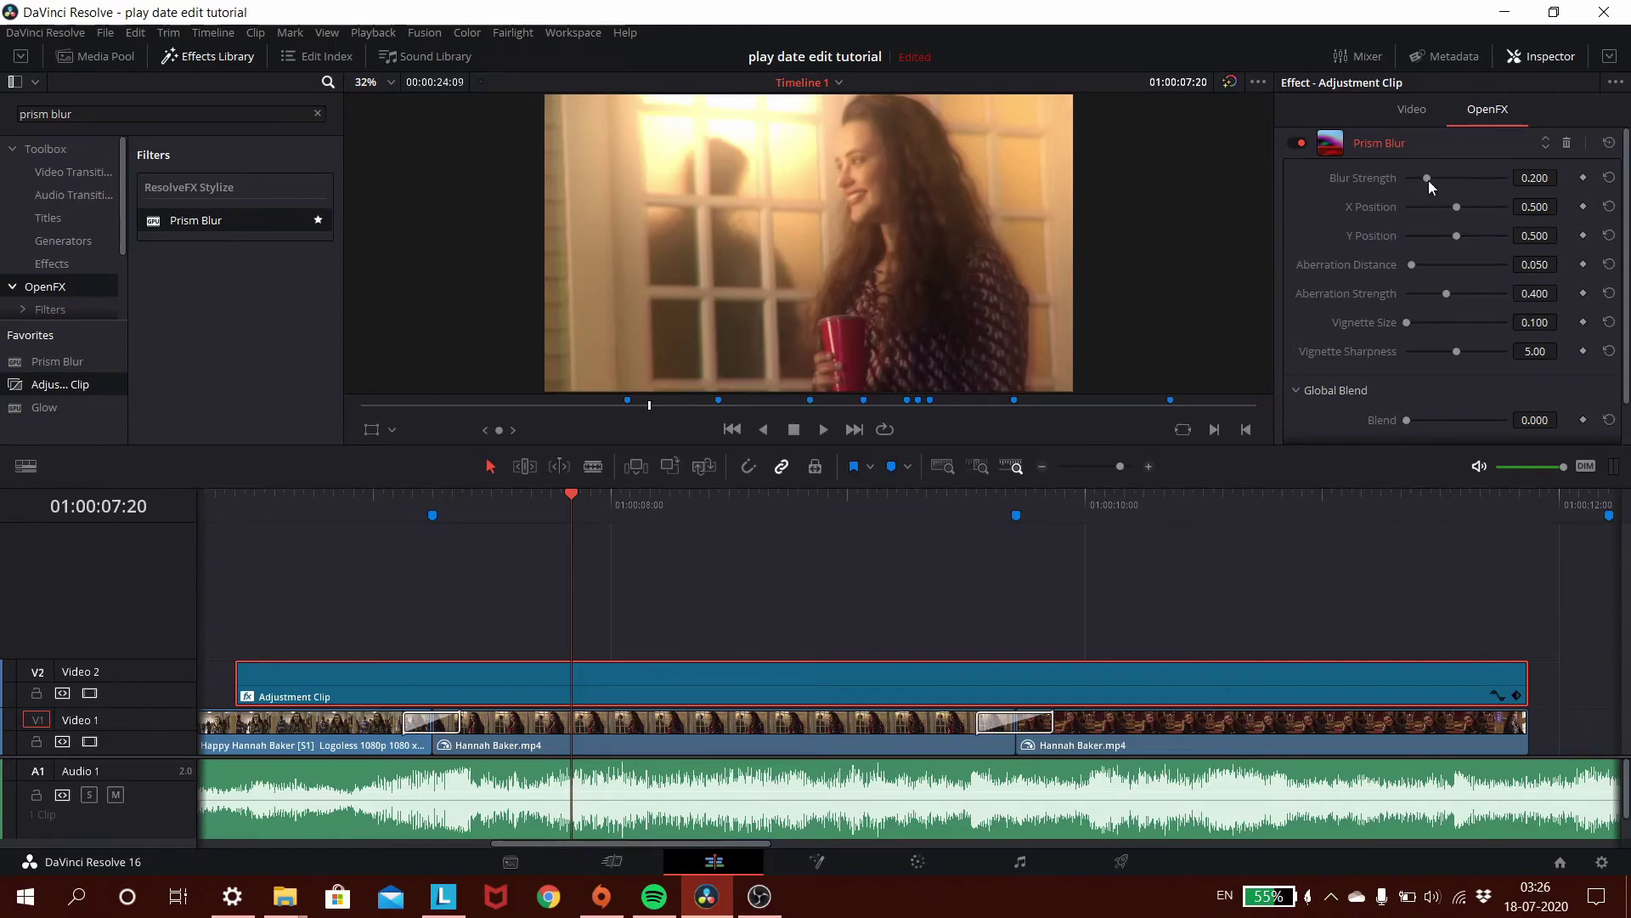
# - Raise the Prism Blur strength and preview it at several frames around Marker 1
pyautogui.moveTo(1429, 180)
pyautogui.mouseDown()
pyautogui.moveTo(1463, 180)
pyautogui.moveTo(1434, 187)
pyautogui.mouseUp()
pyautogui.click(1116, 503)
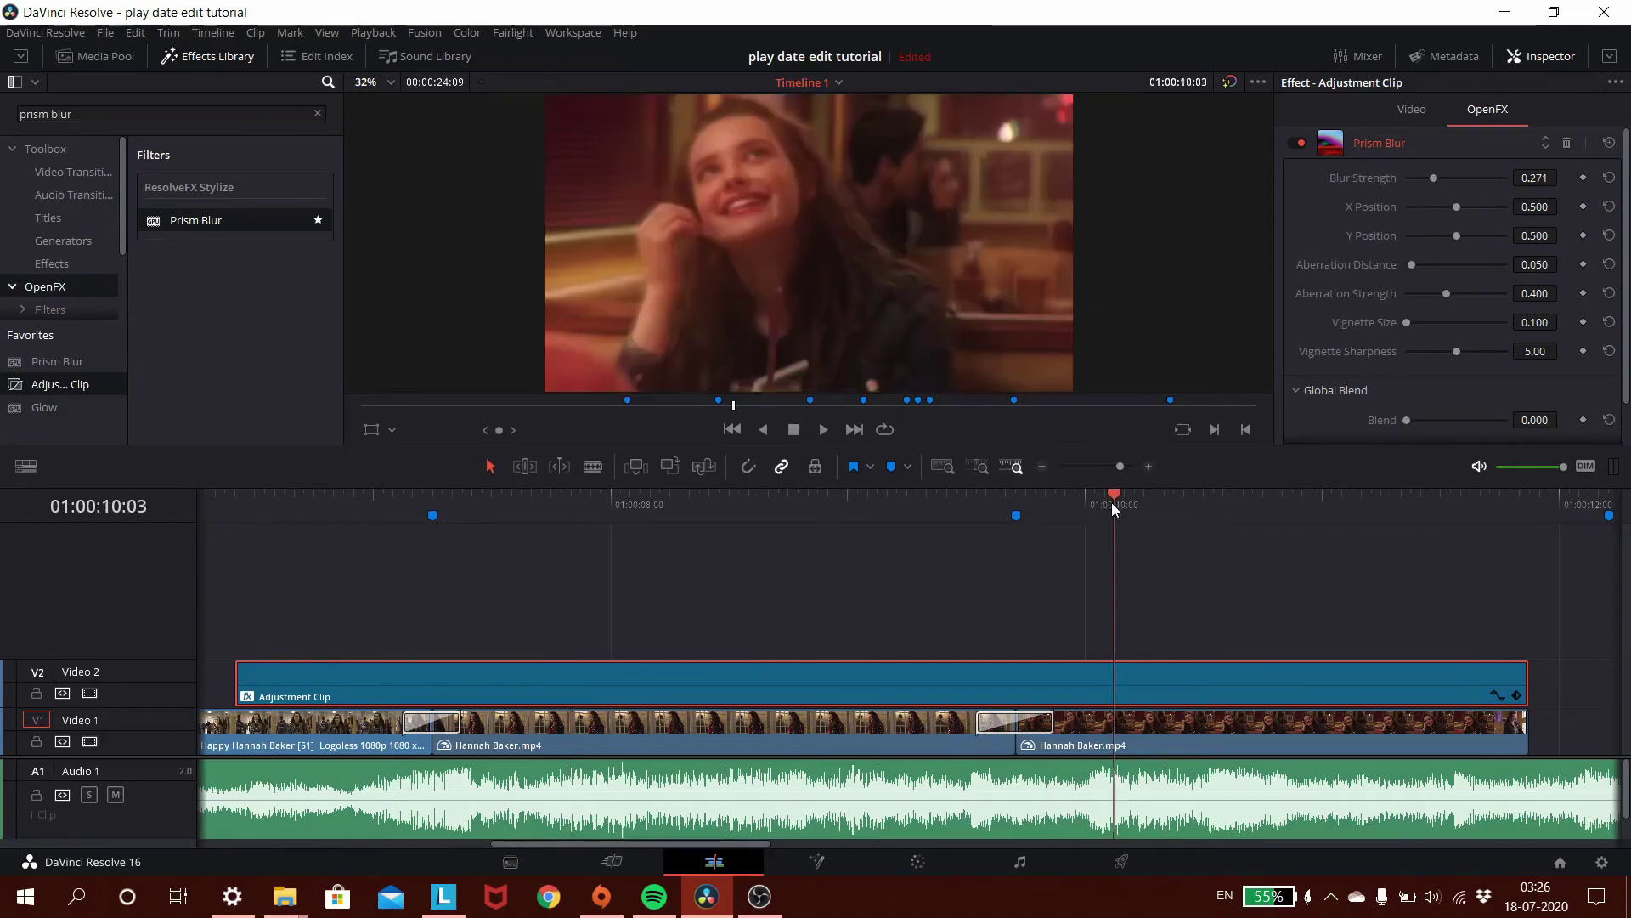
pyautogui.click(402, 500)
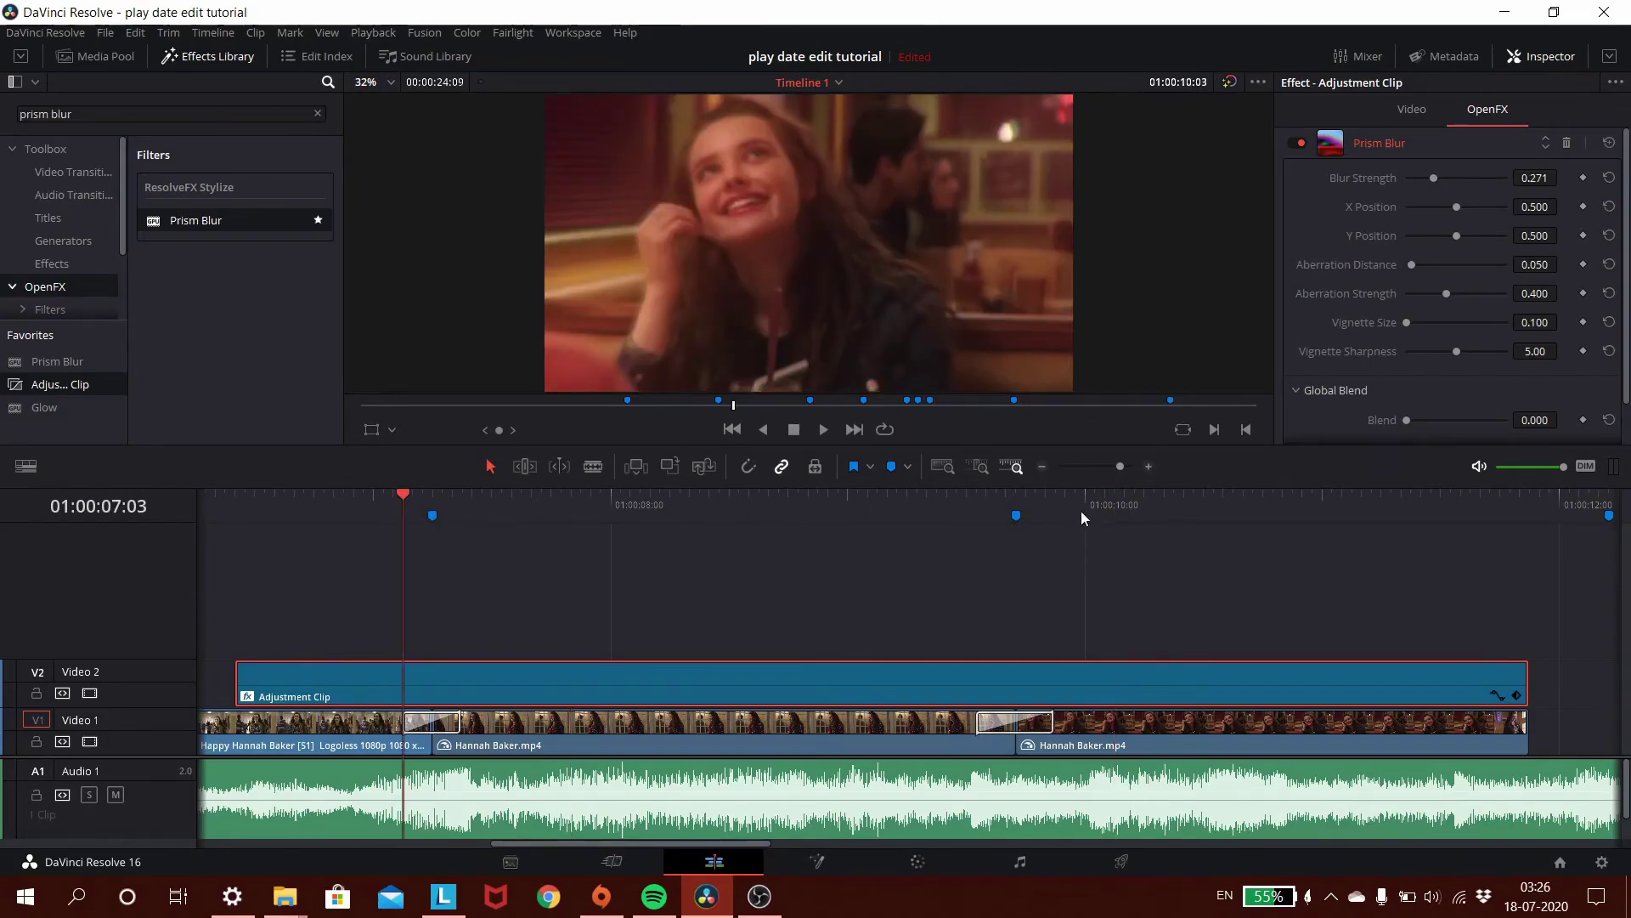
pyautogui.click(1165, 496)
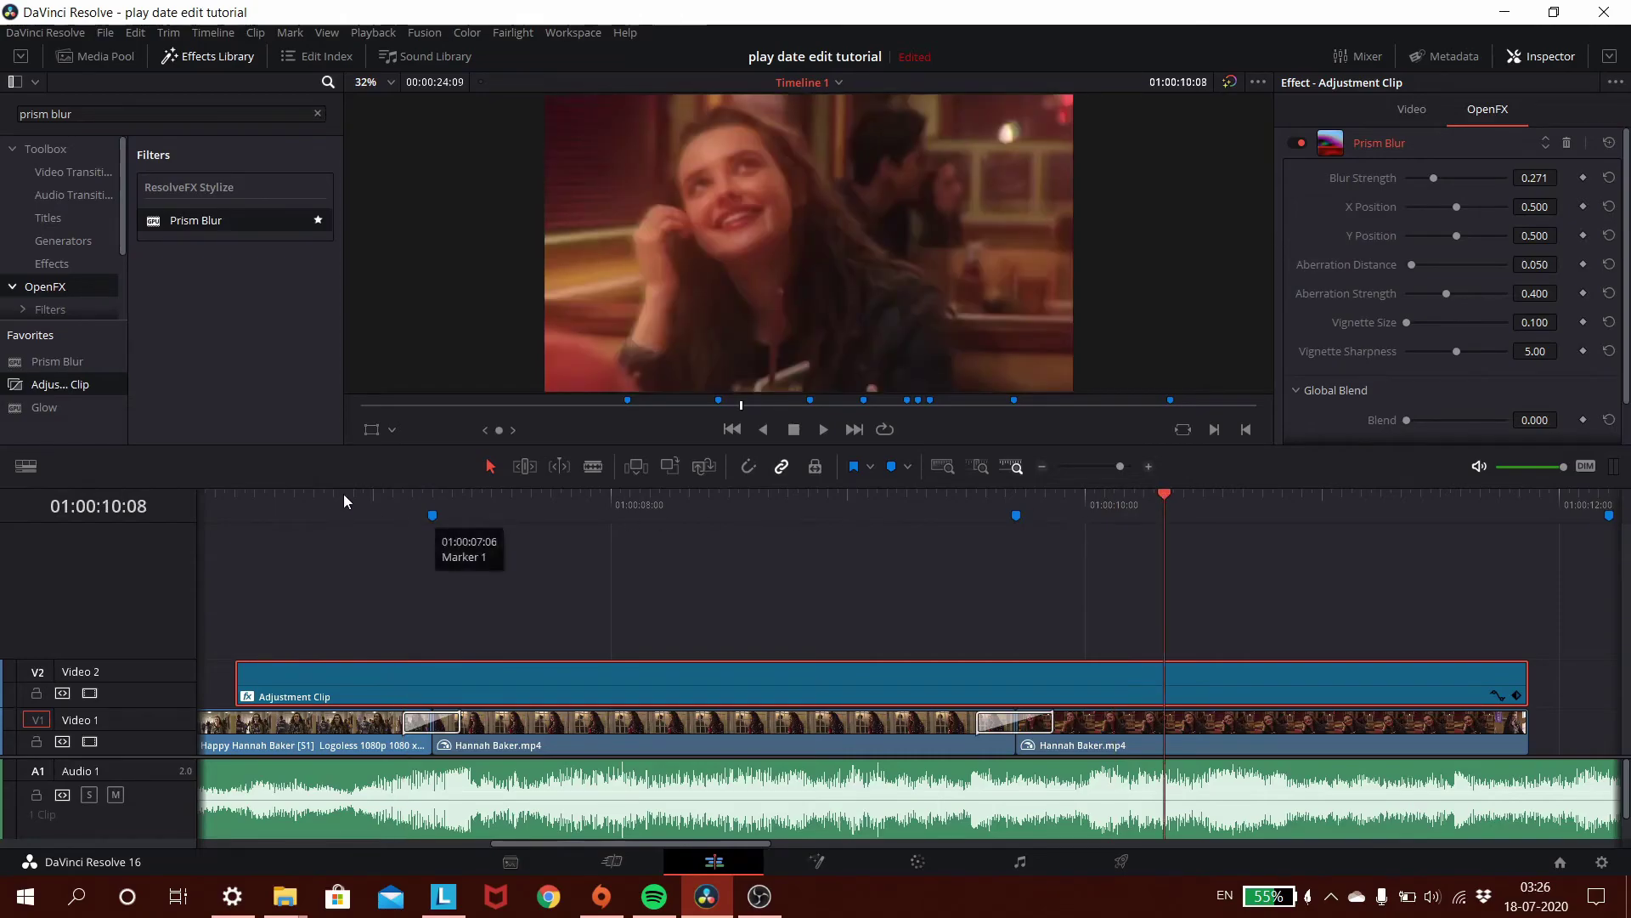
pyautogui.click(343, 498)
pyautogui.click(432, 501)
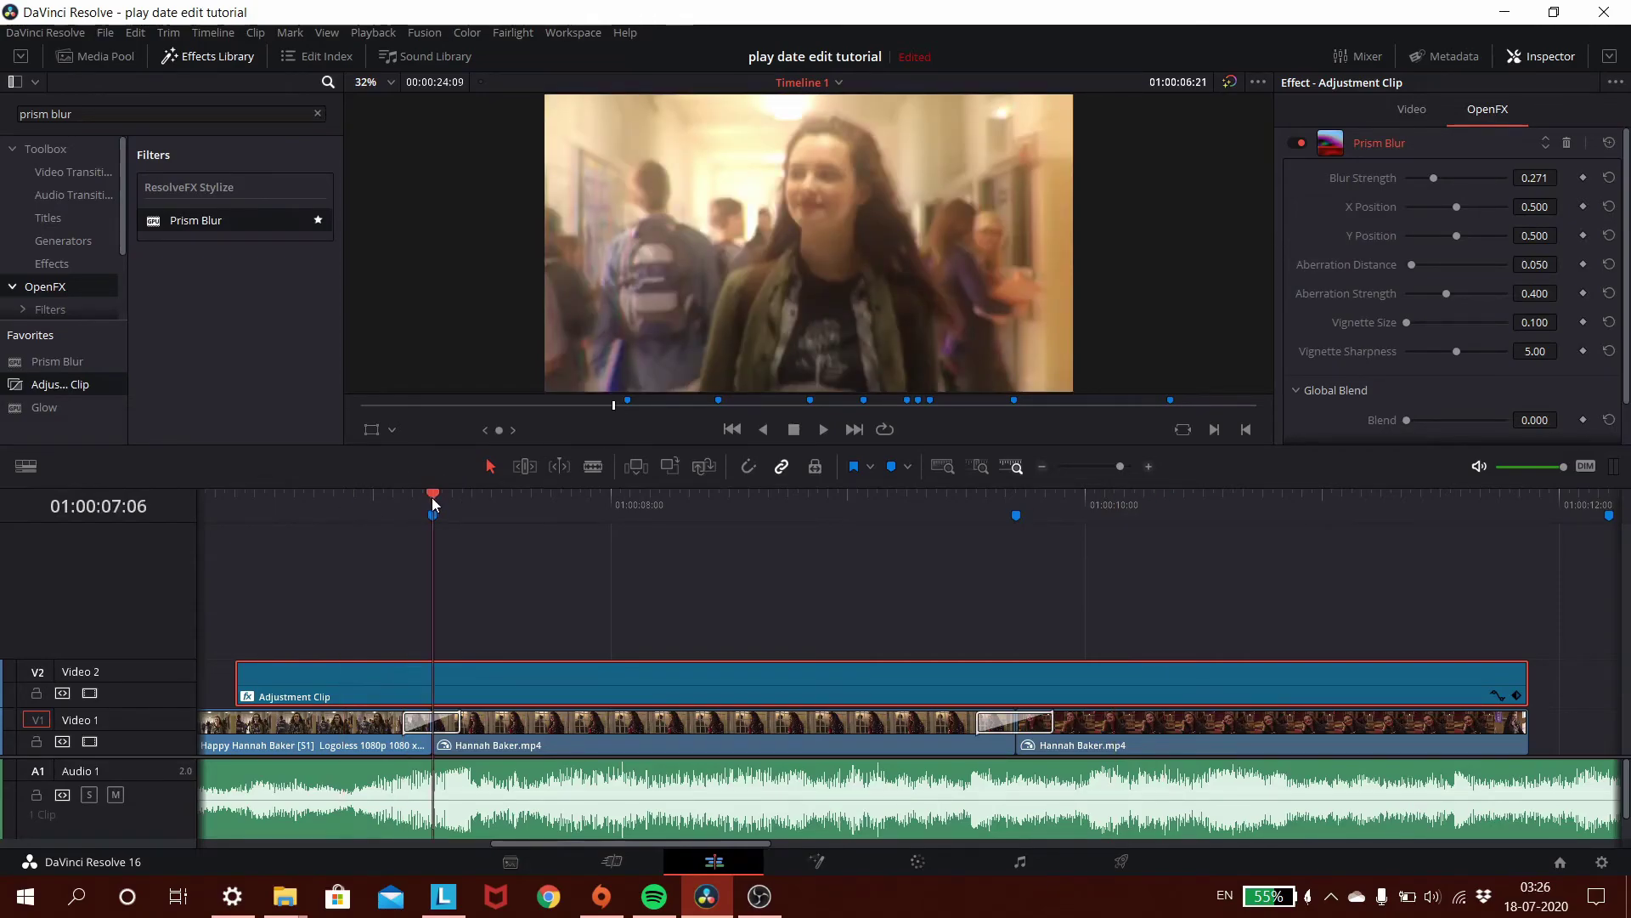
pyautogui.click(385, 500)
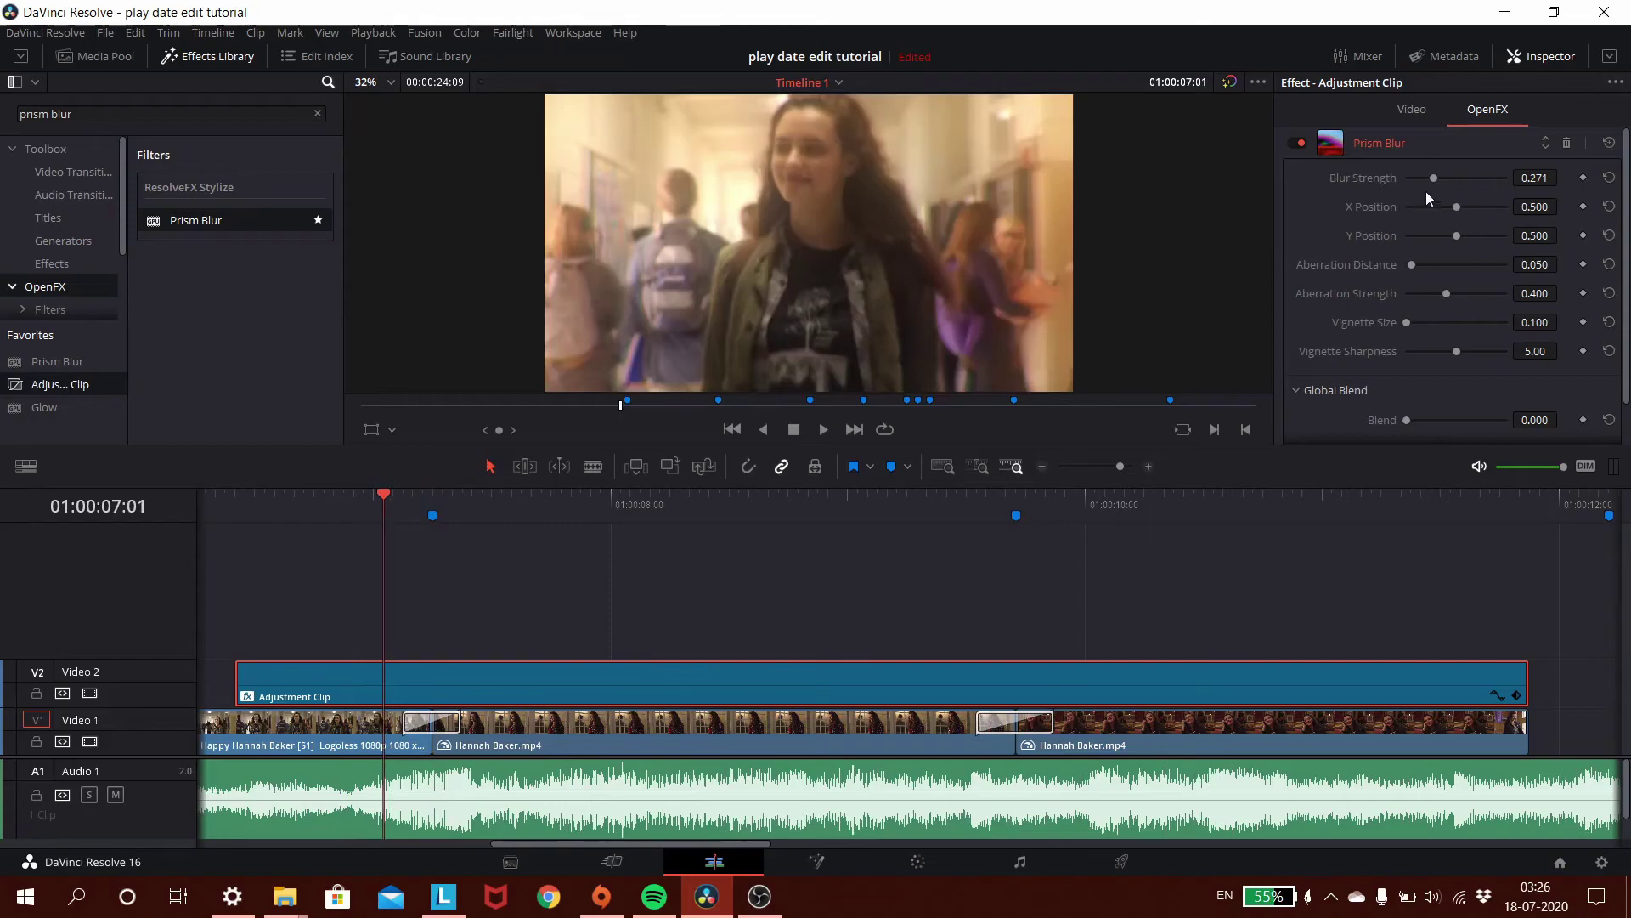
# - Lower Prism Blur Strength to 0.195 and play back from 01:00:06:13 to check
pyautogui.moveTo(1435, 177); pyautogui.dragTo(1425, 180)
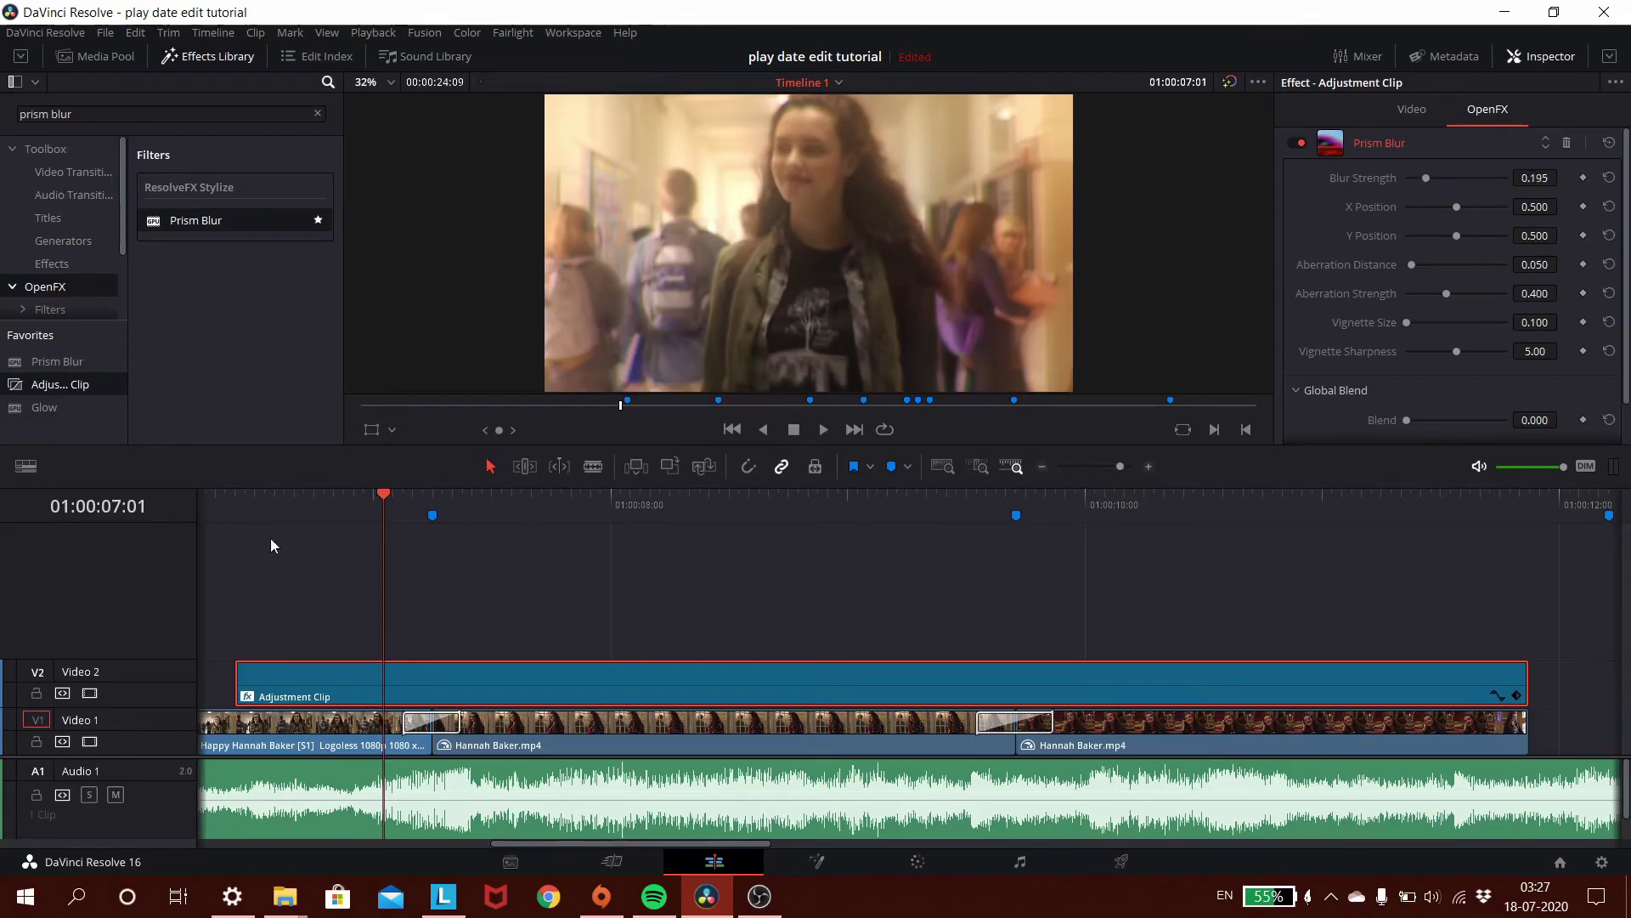
pyautogui.click(265, 494)
pyautogui.press('space')
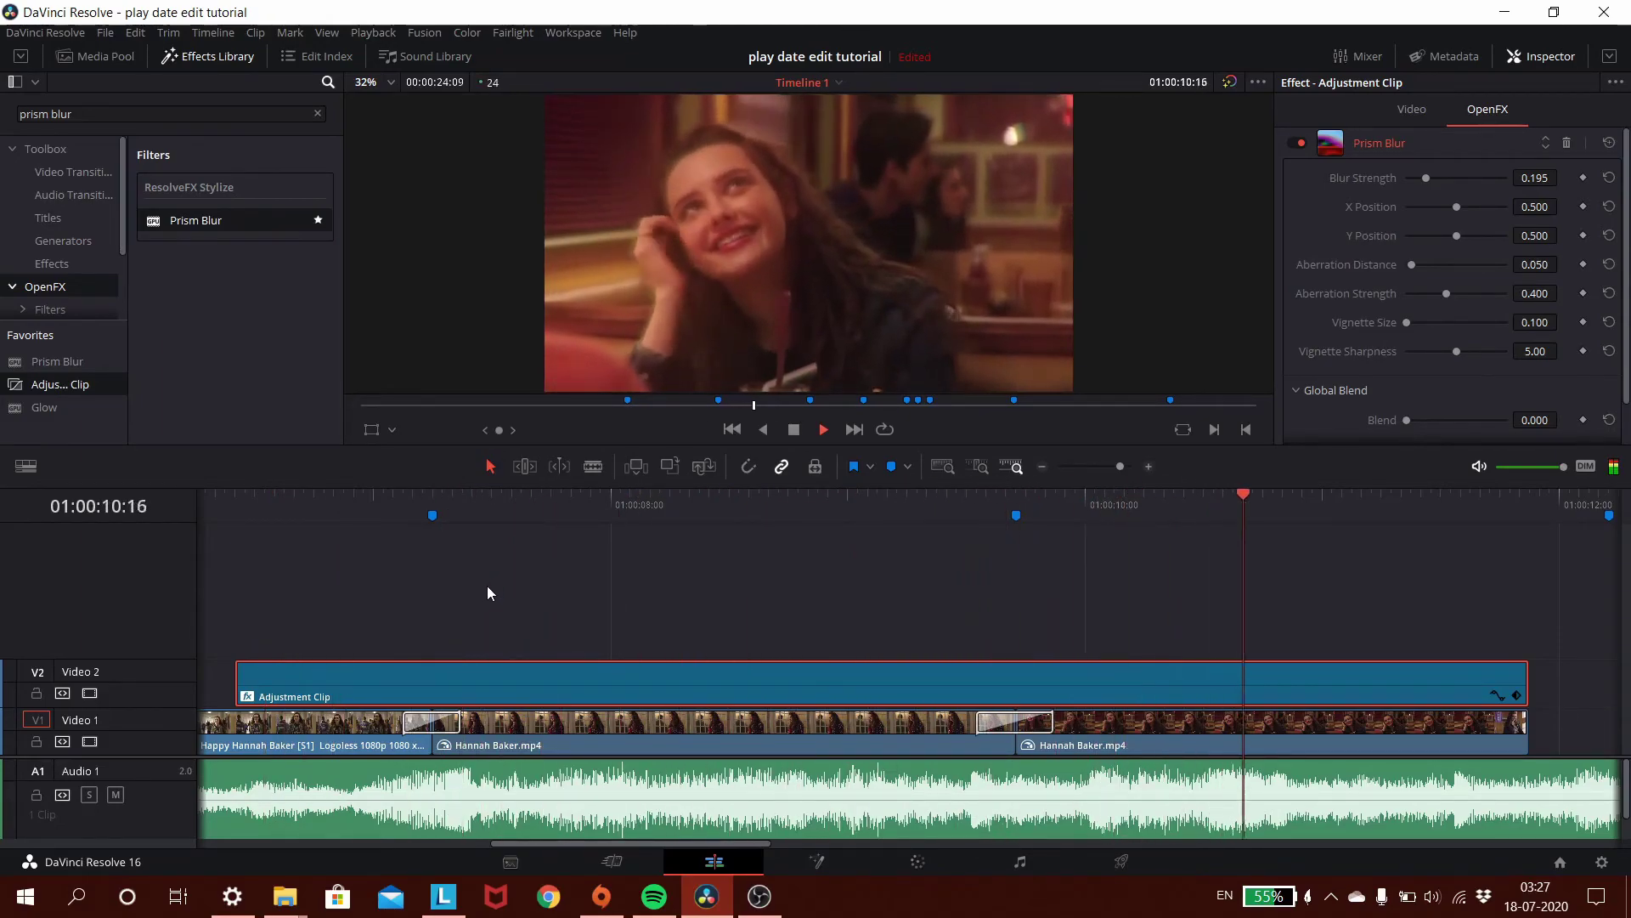
pyautogui.press('space')
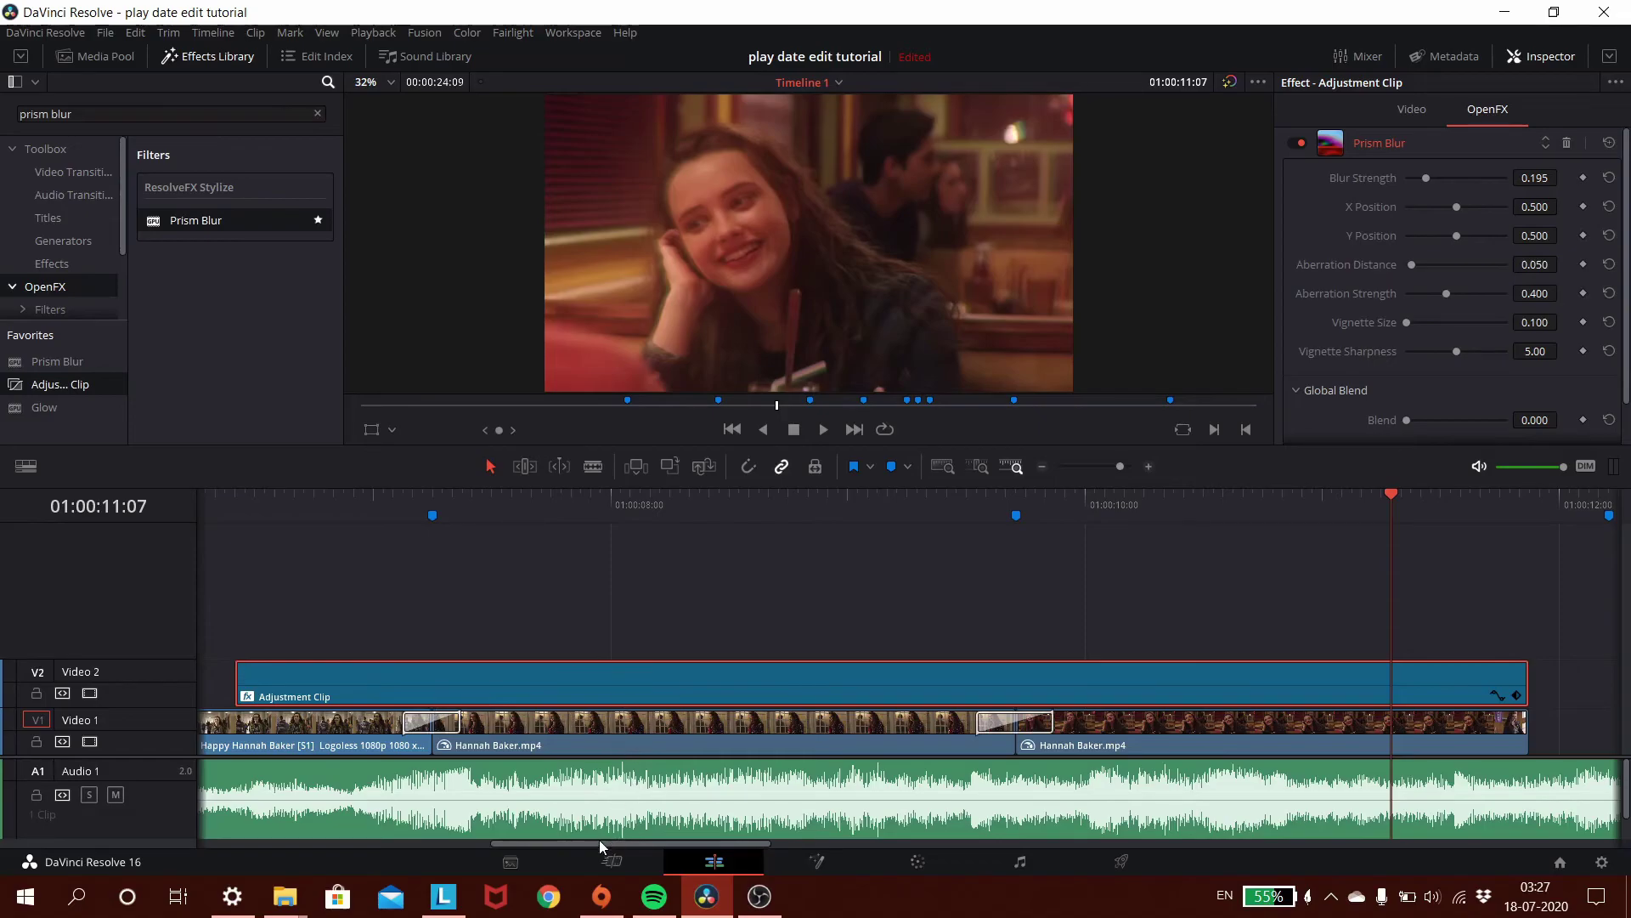
# - Review the end of the timeline, then switch to the Deliver page for Timeline 1
pyautogui.moveTo(599, 844); pyautogui.dragTo(812, 844)
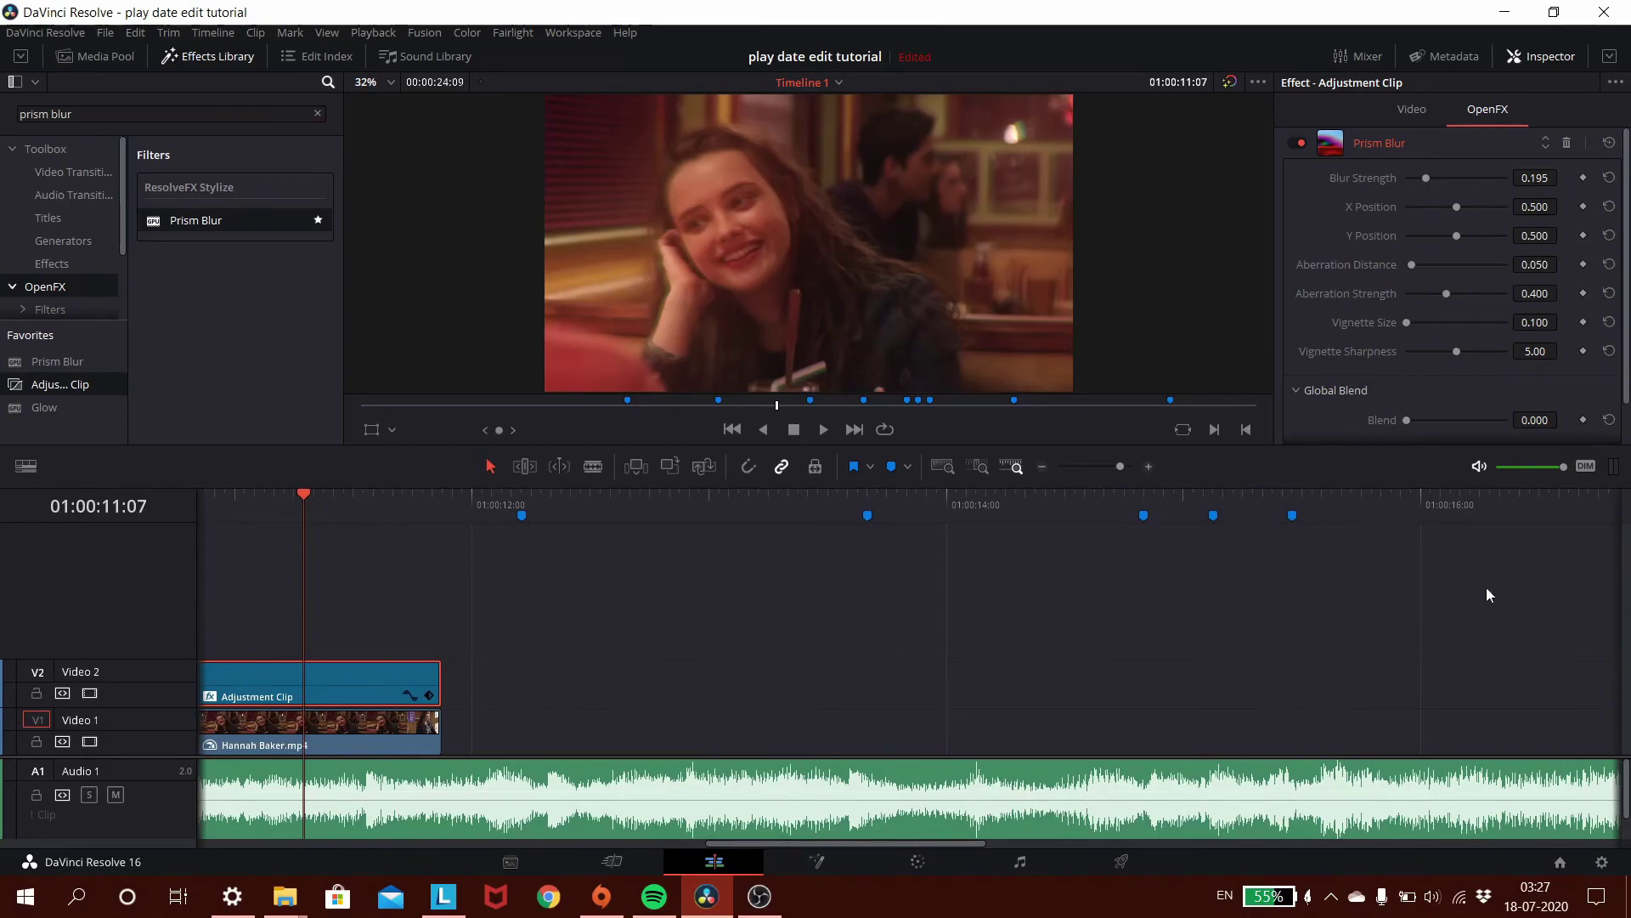
pyautogui.moveTo(840, 847); pyautogui.dragTo(629, 850)
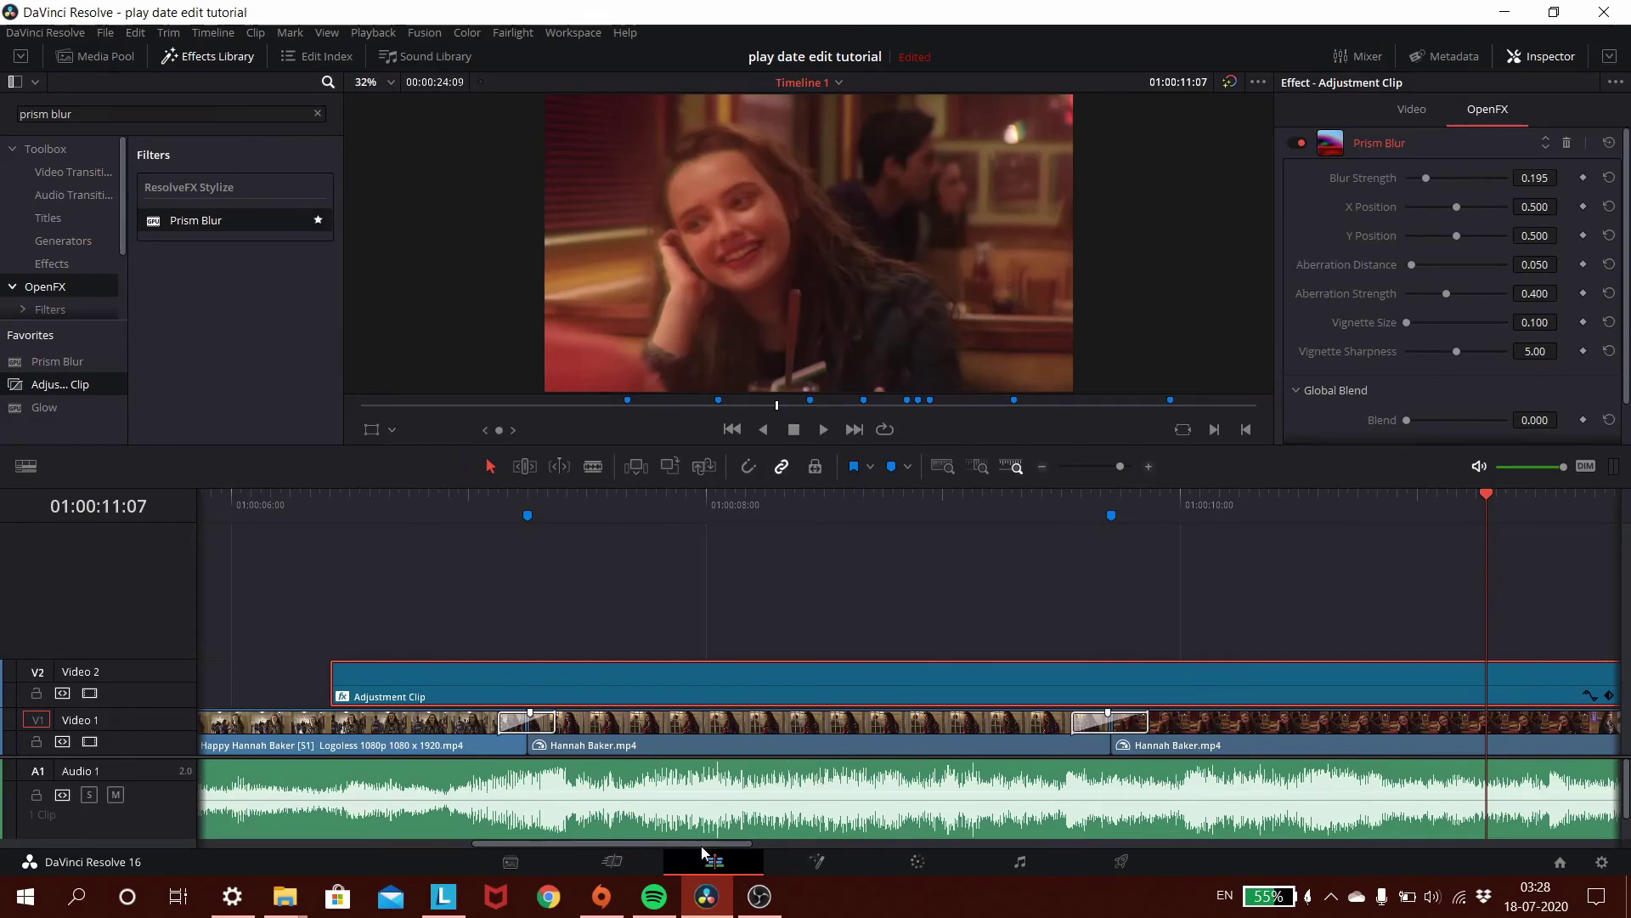
pyautogui.click(1129, 868)
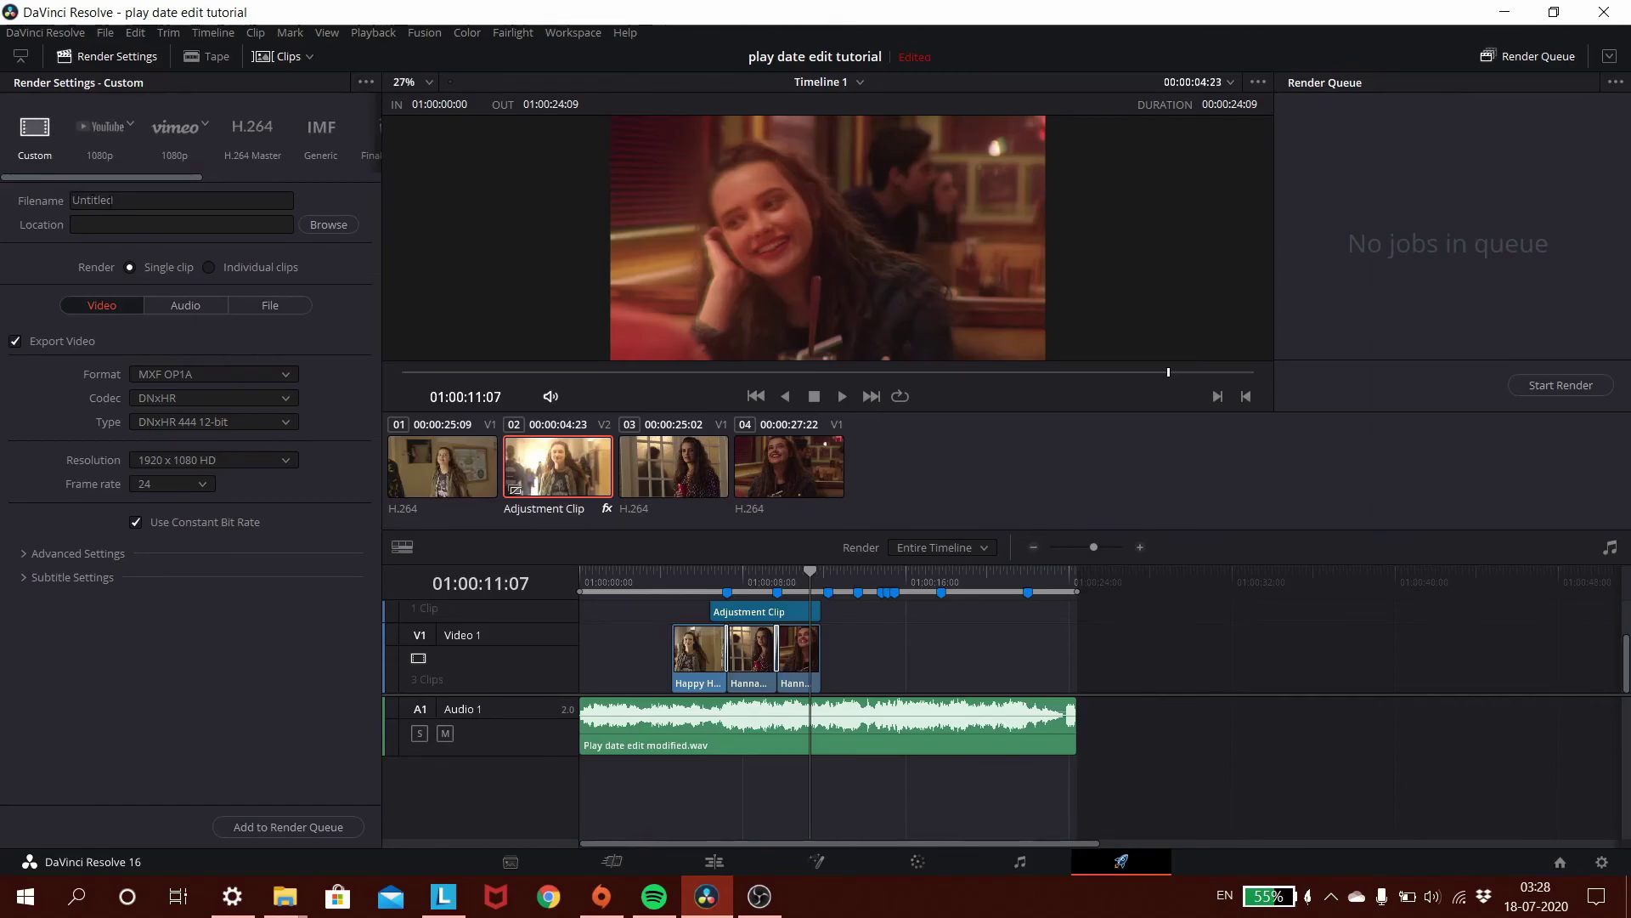
# - Rename the render from 'Untitled' to 'play date' with the Videos folder as its destination
pyautogui.click(115, 200)
pyautogui.moveTo(115, 200); pyautogui.dragTo(74, 203)
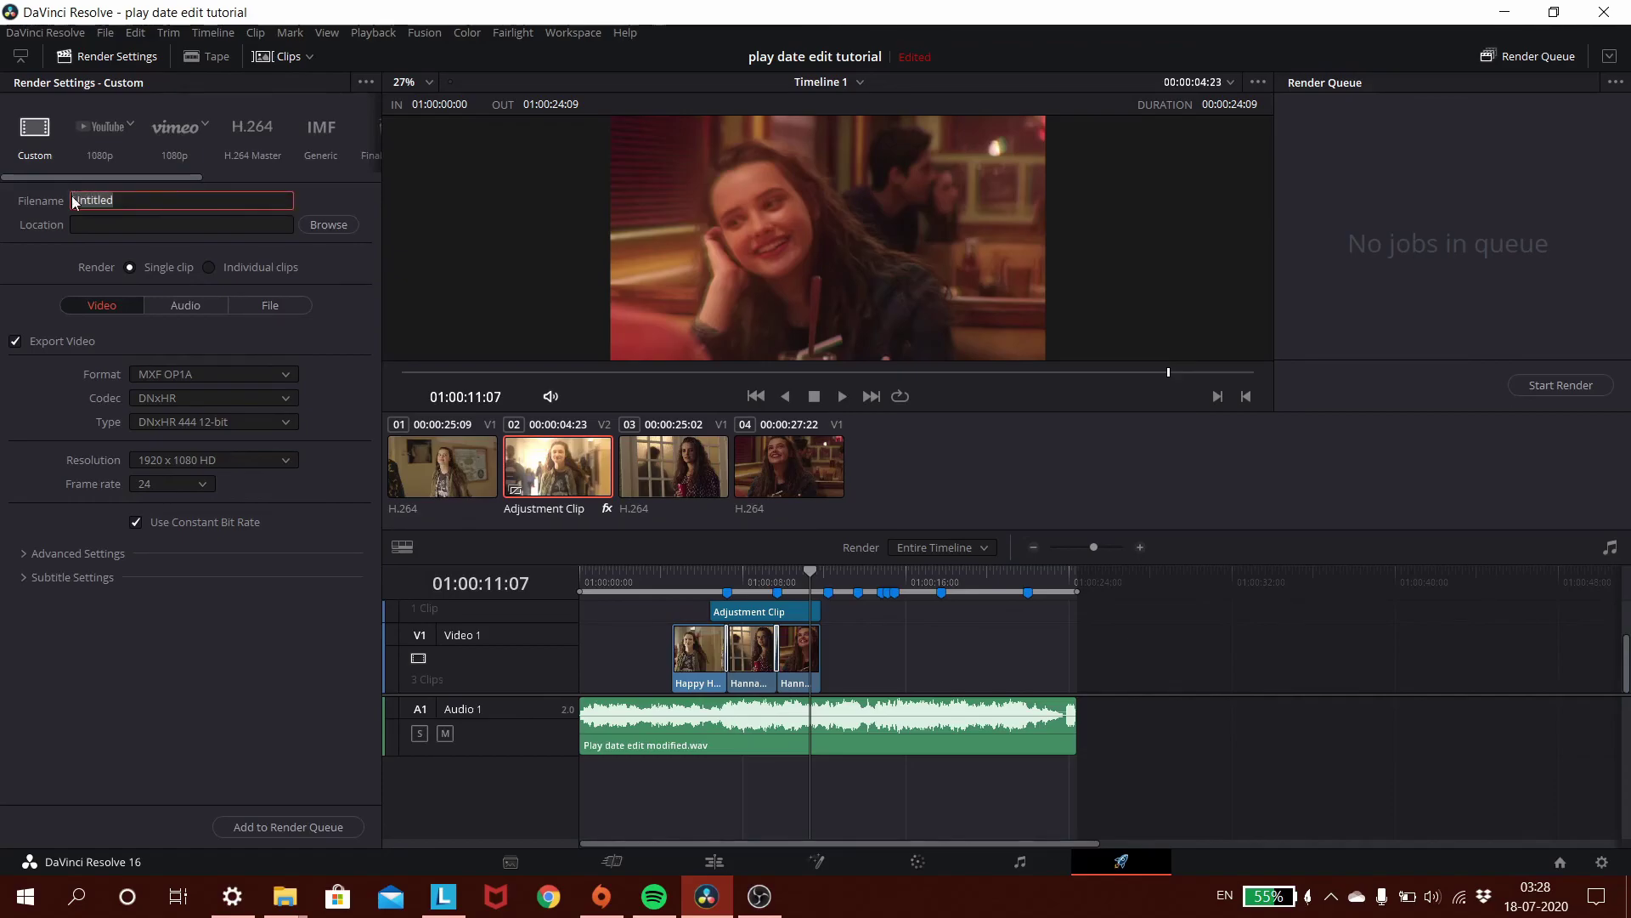
pyautogui.press('BackSpace')
pyautogui.write('play date')
pyautogui.click(321, 231)
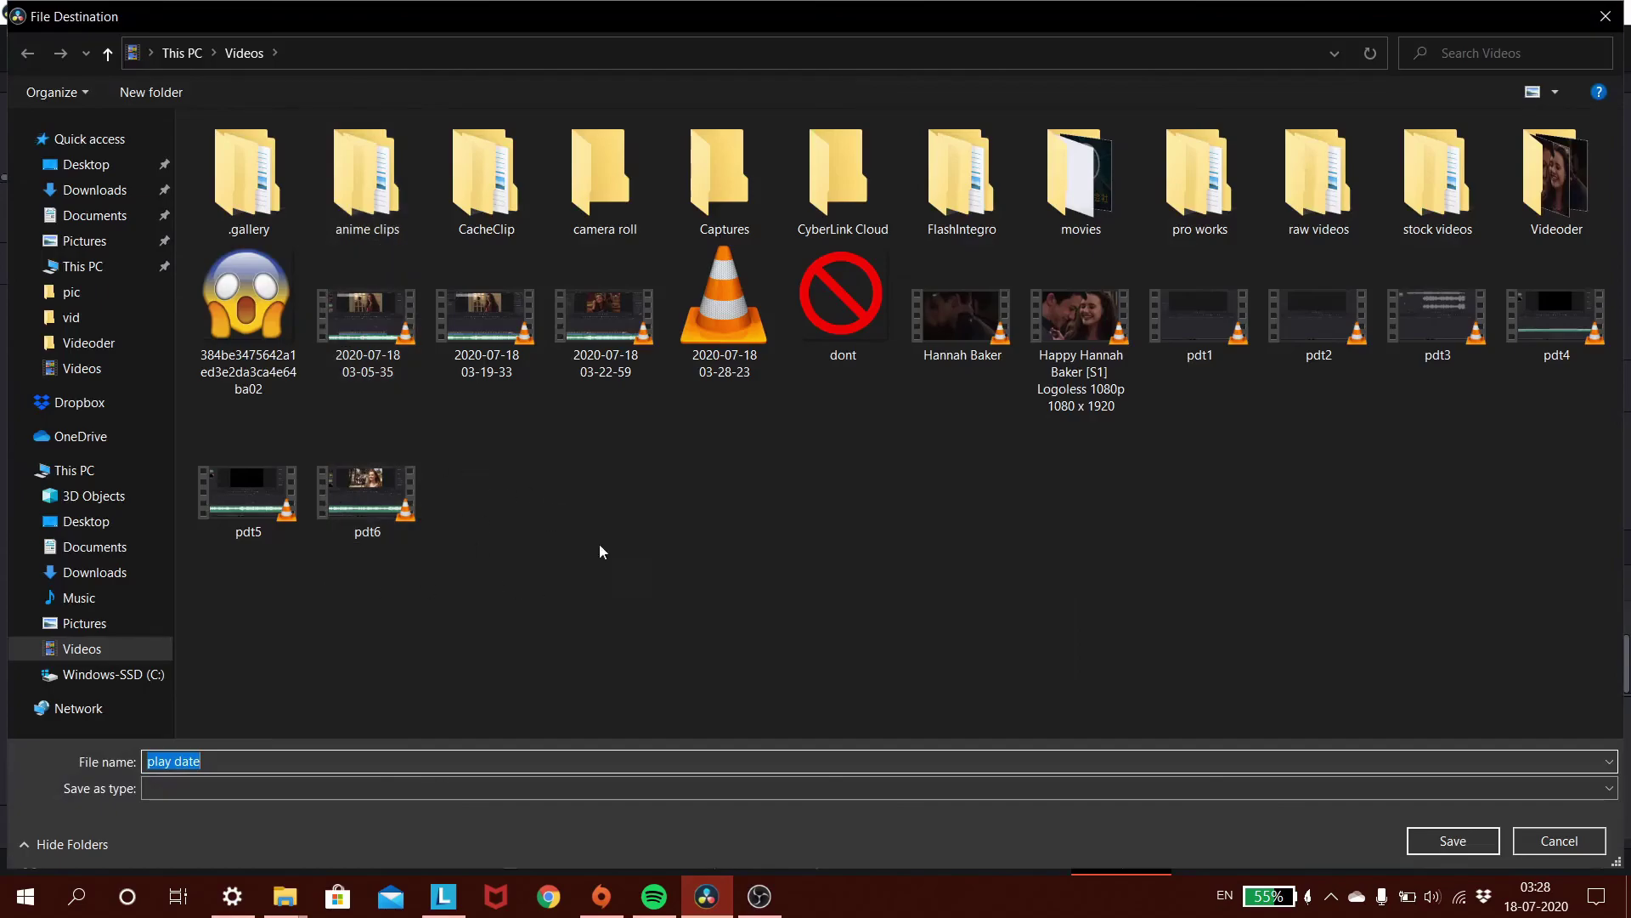
pyautogui.click(1452, 838)
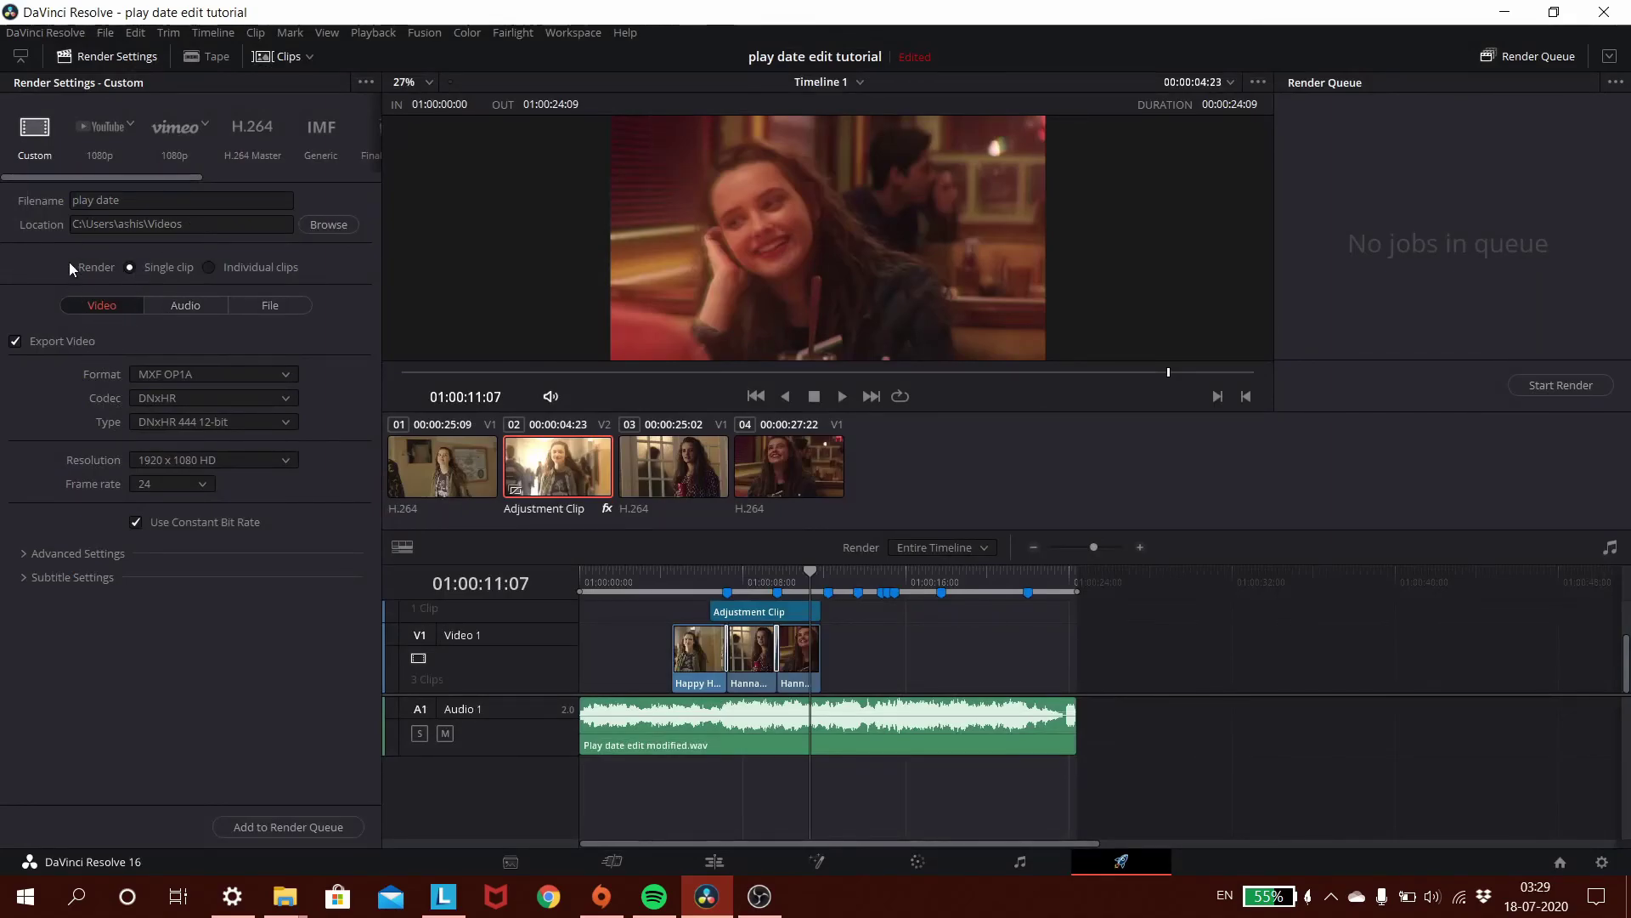
# - Render play date.mp4 as MP4 H.264 at 1920 x 1080 HD and add it as Job 1
pyautogui.click(222, 377)
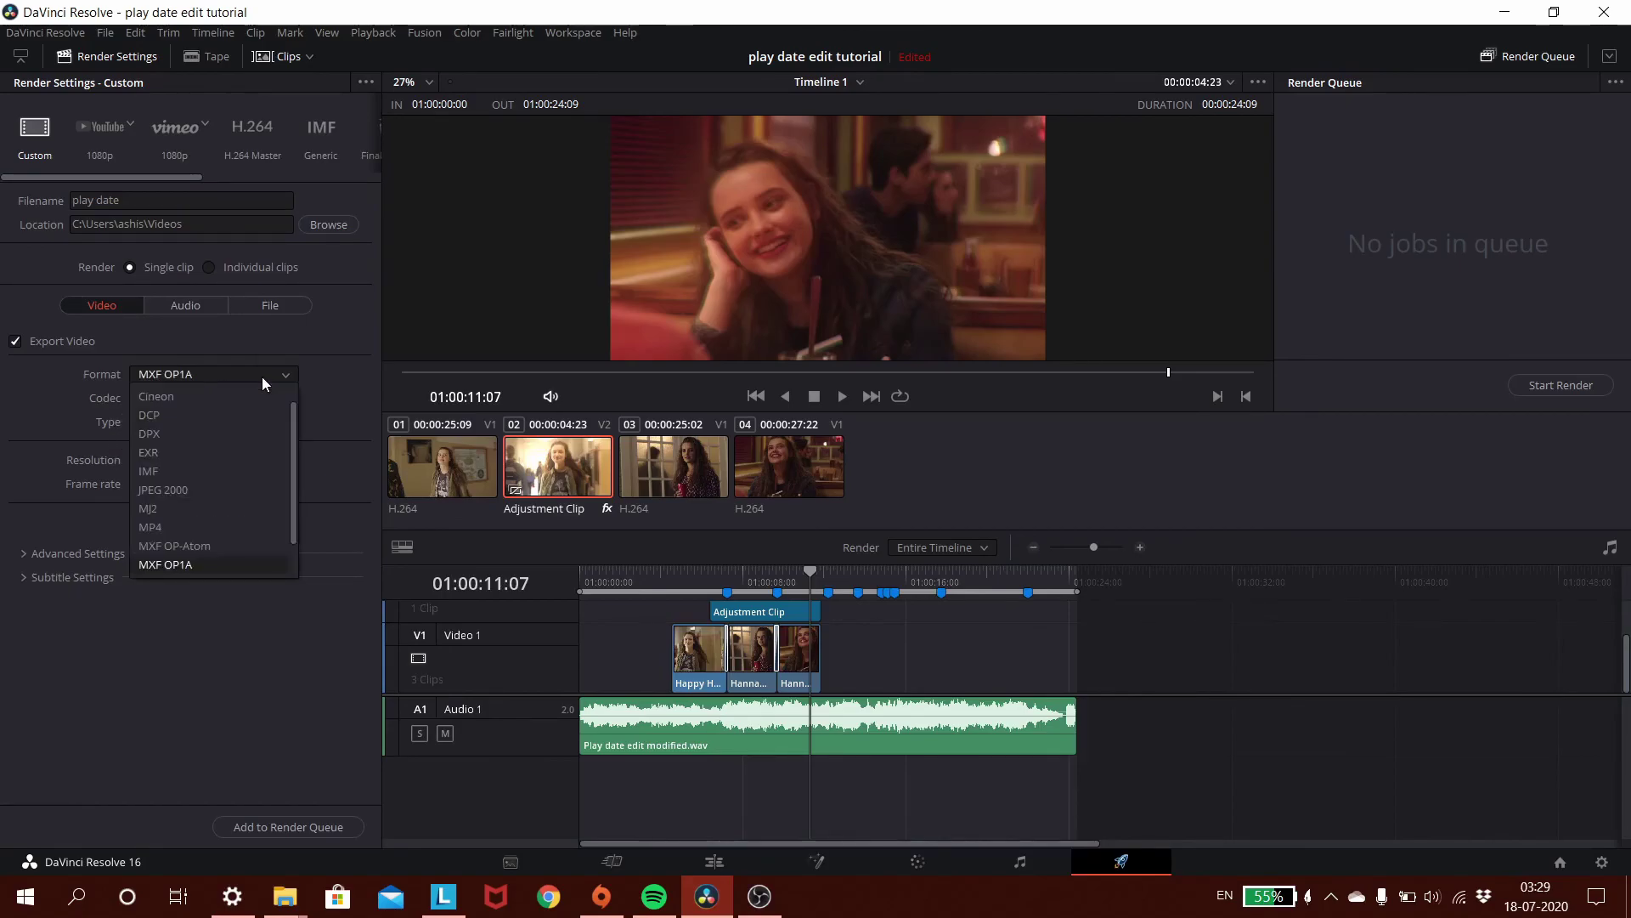
pyautogui.click(163, 522)
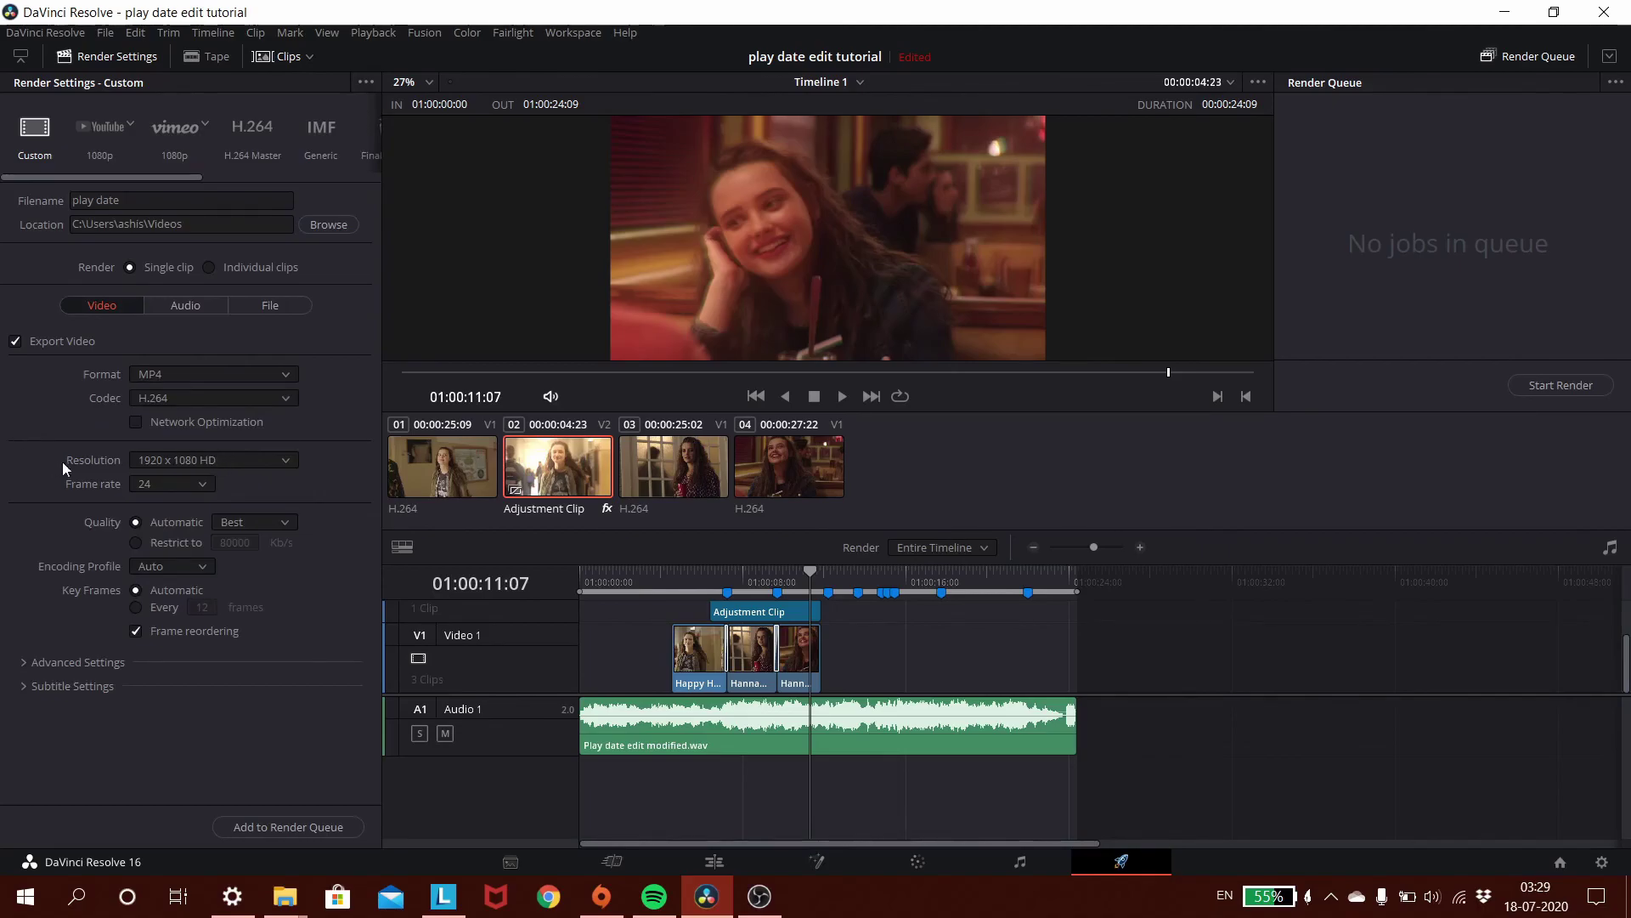
pyautogui.click(177, 457)
pyautogui.click(179, 457)
pyautogui.click(268, 826)
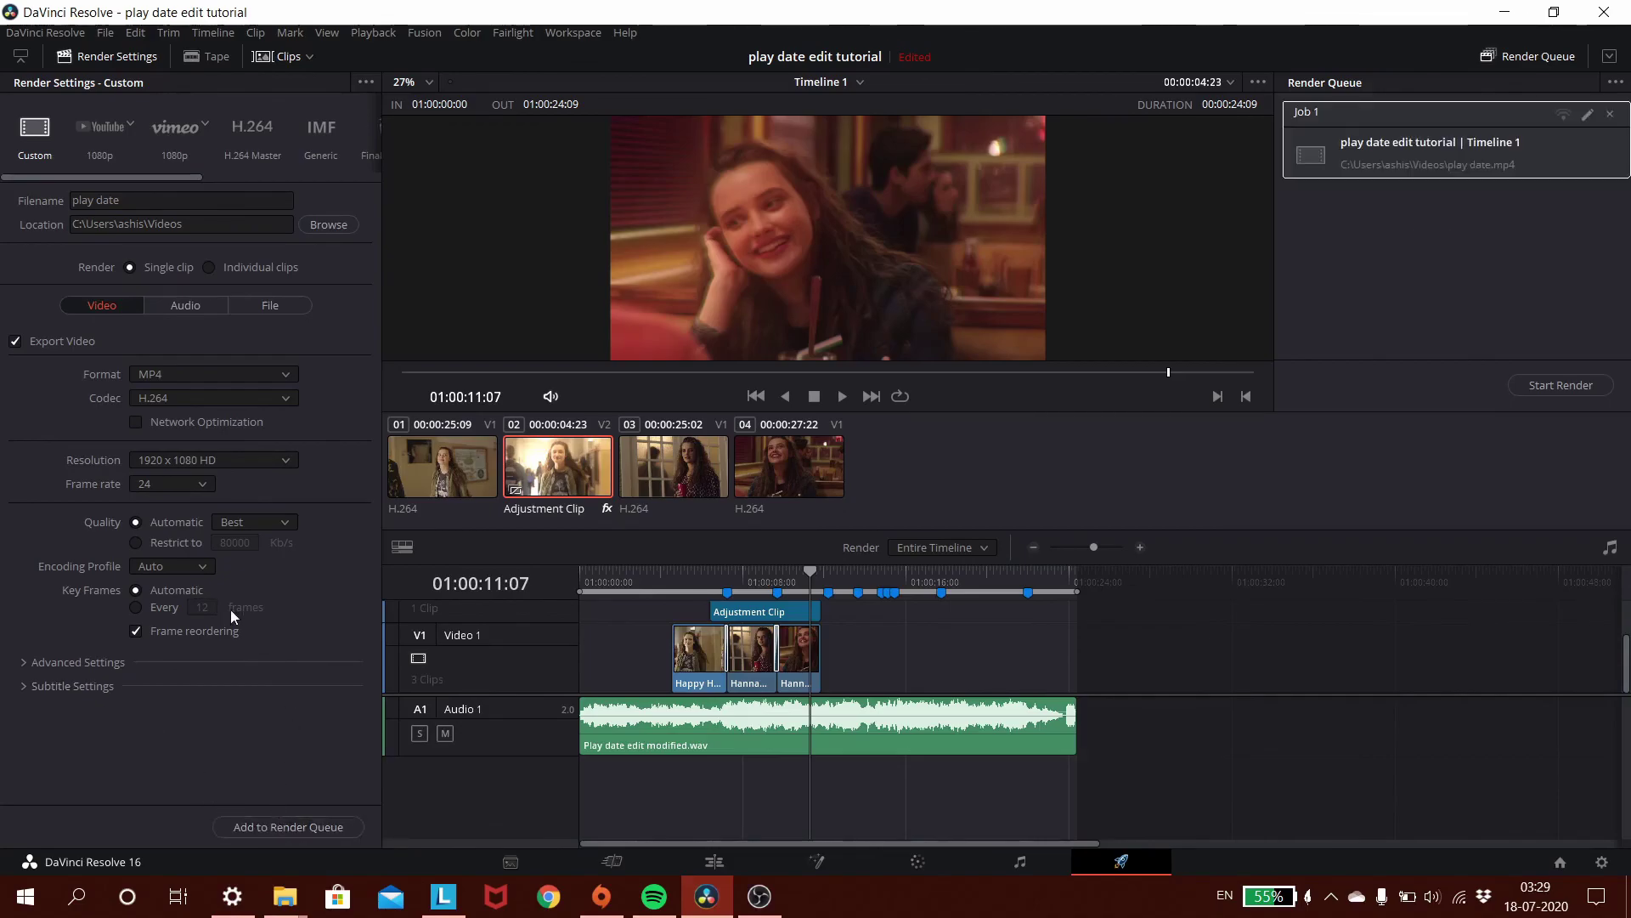